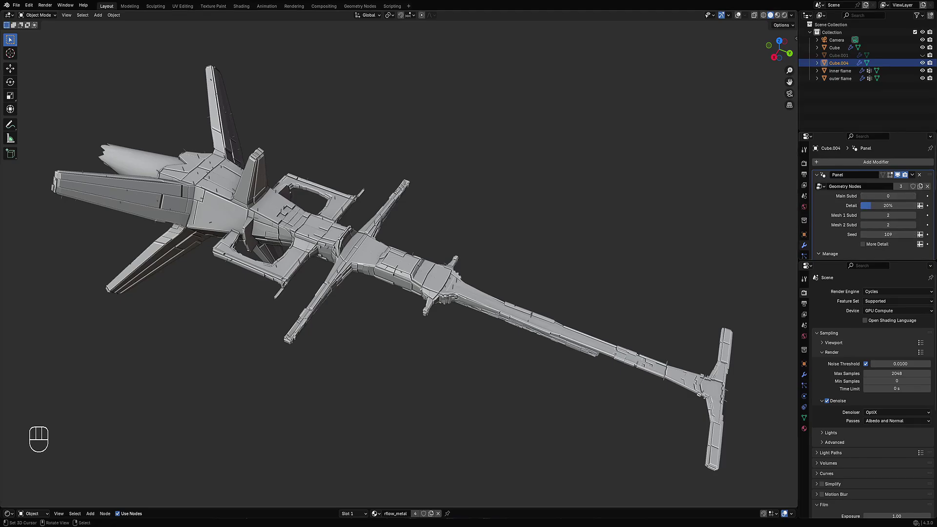
Try a higher Main Subd on the Panel modifier, restore it to 0, and set Mesh 2 Subd to 1.
middle_click_drag(459, 234, 520, 249)
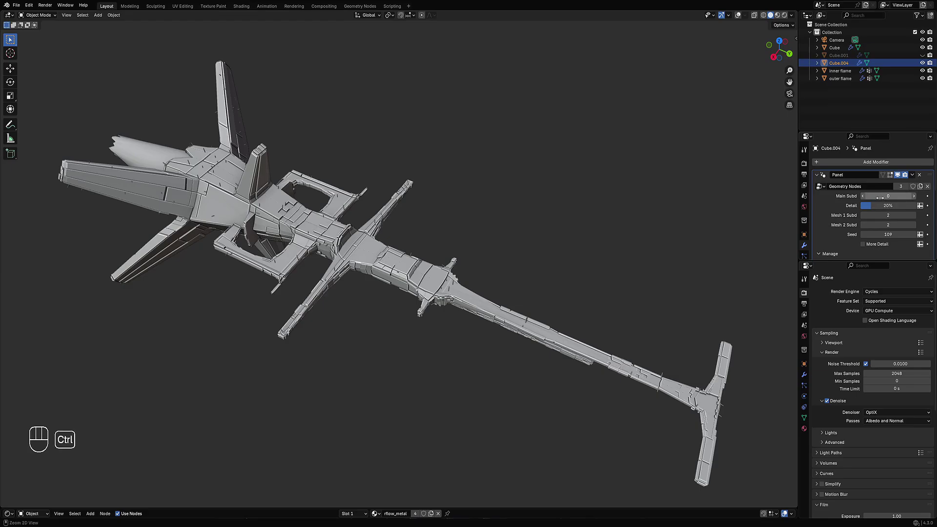
scroll(879, 198, "up", 1, "ctrl")
scroll(880, 198, "down", 1, "ctrl")
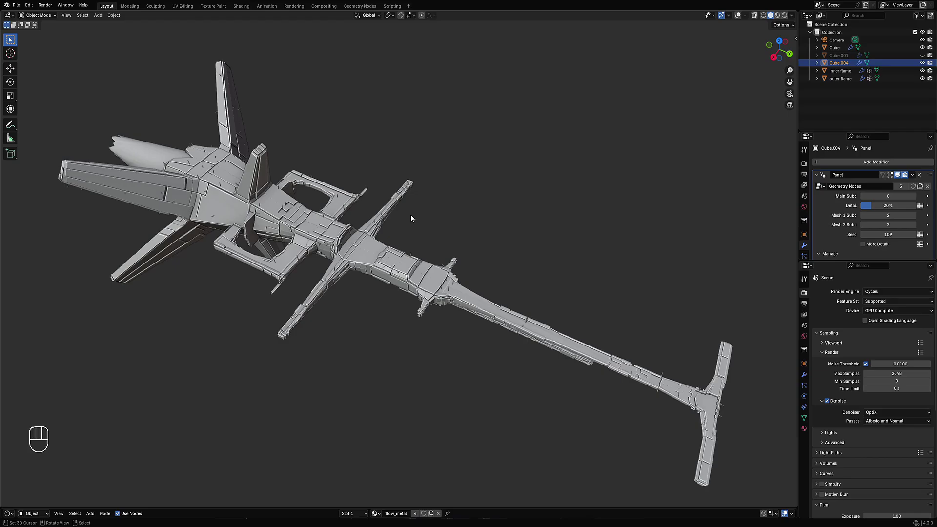
left_click(862, 225)
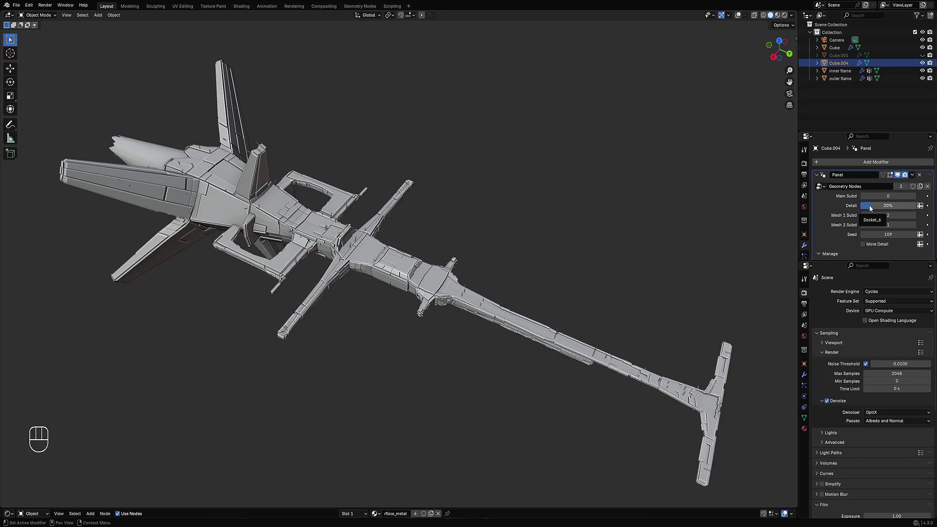
Try the panelling with Detail at 100% and at 0%, then lower Mesh 1 Subd and set Mesh 2 Subd to 0.
left_click_drag(870, 208, 918, 207)
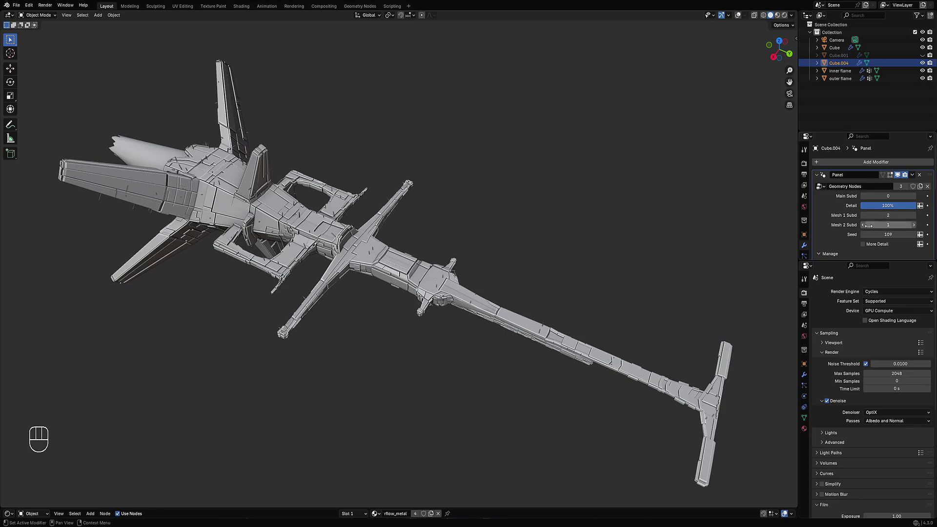
left_click_drag(892, 205, 861, 205)
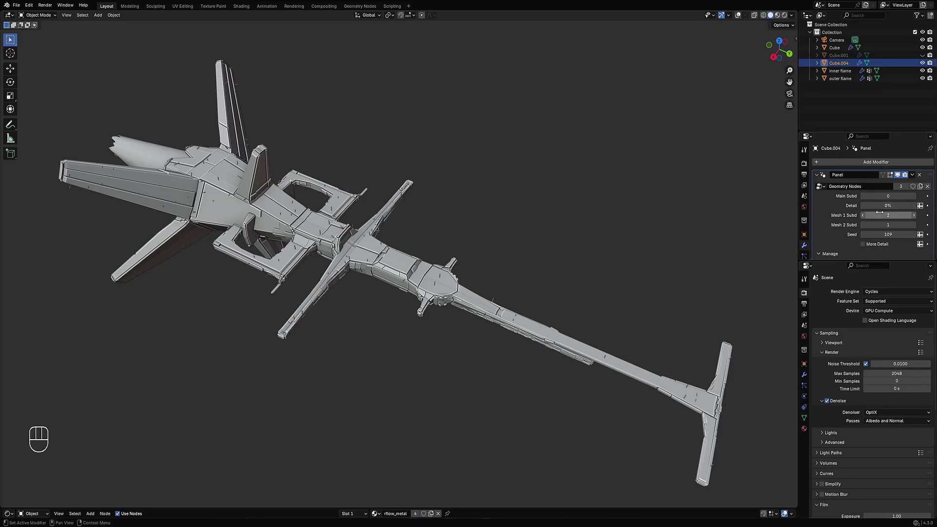
left_click(863, 215)
left_click(863, 215)
left_click(863, 225)
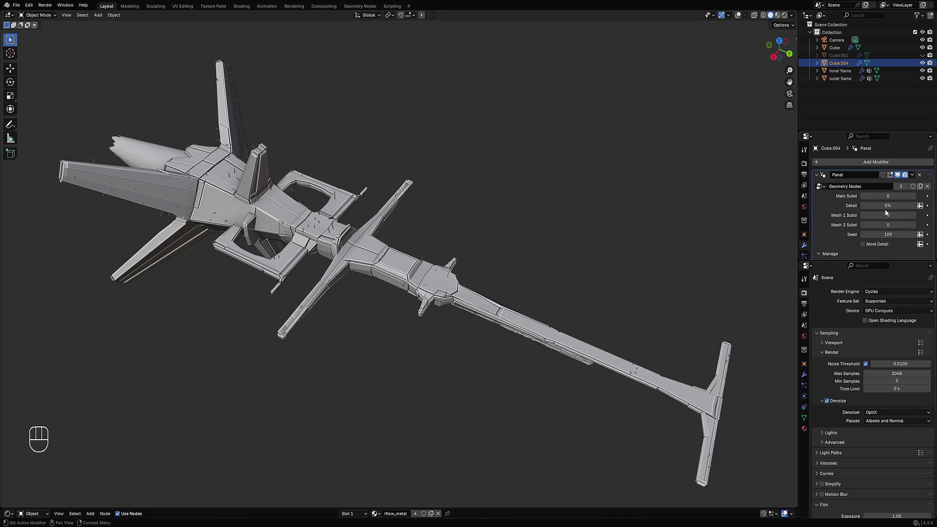
Set the Panel modifier's Detail to 40%, Mesh 1 Subd to 2 and Mesh 2 Subd to 1.
mouse_move(879, 205)
left_mouse_down()
mouse_move(901, 206)
mouse_move(882, 205)
left_mouse_up()
scroll(881, 215, "up", 2, "ctrl")
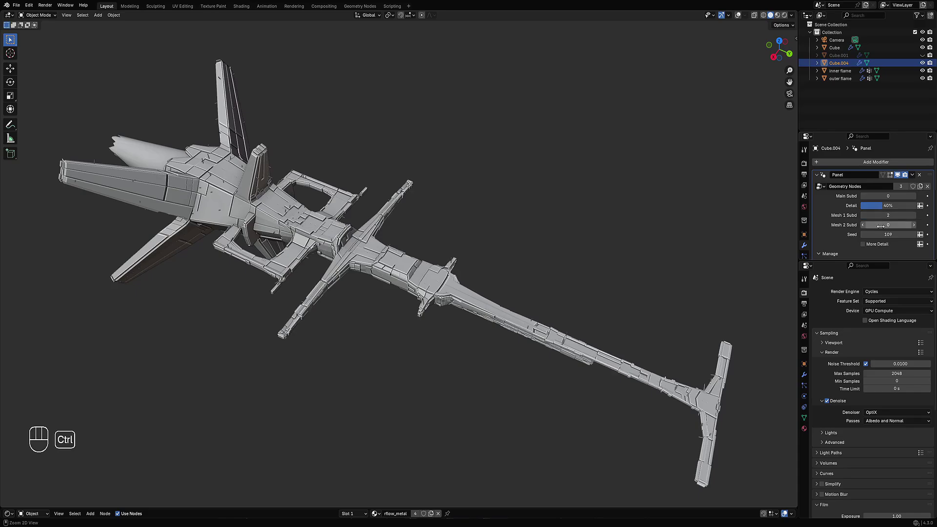
scroll(881, 225, "up", 1, "ctrl")
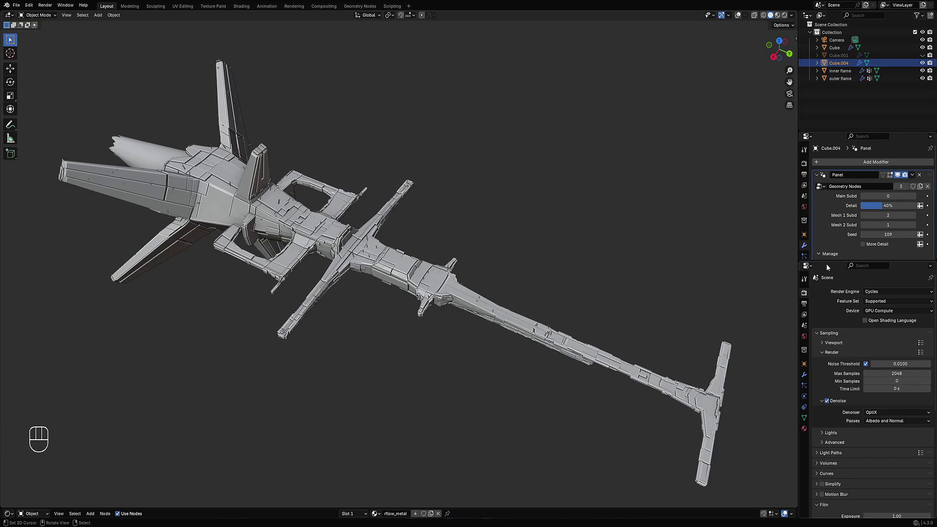
Cycle through panel layout variations on the spaceship and set the Seed to 135.
scroll(882, 234, "up", 4, "ctrl")
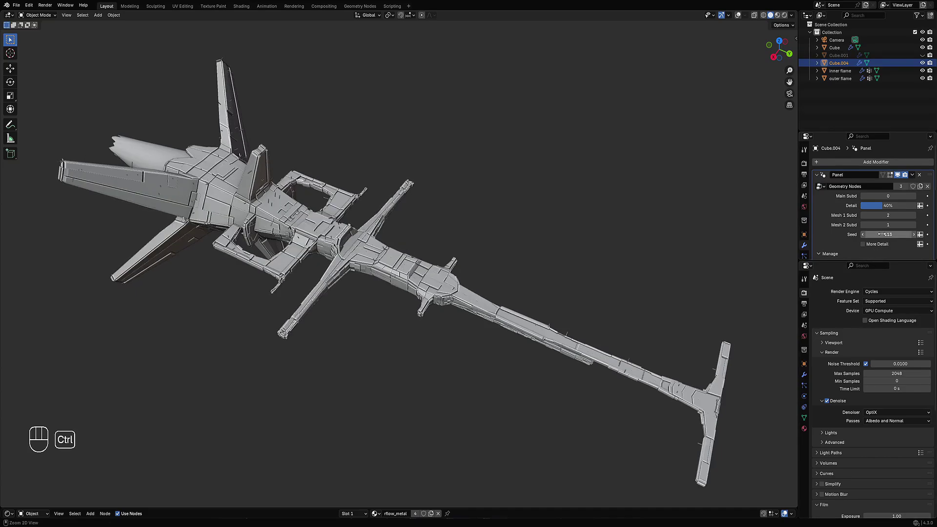
scroll(882, 235, "up", 10, "ctrl")
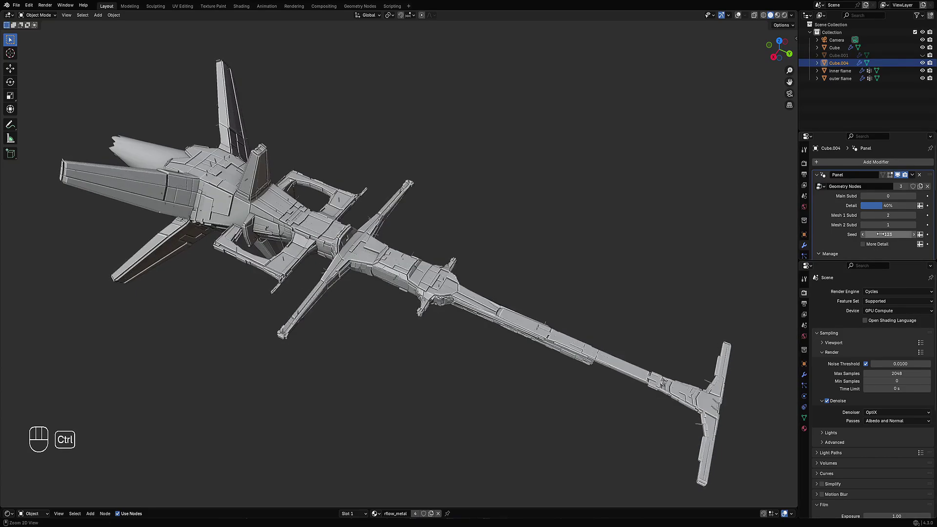
scroll(881, 235, "up", 10, "ctrl")
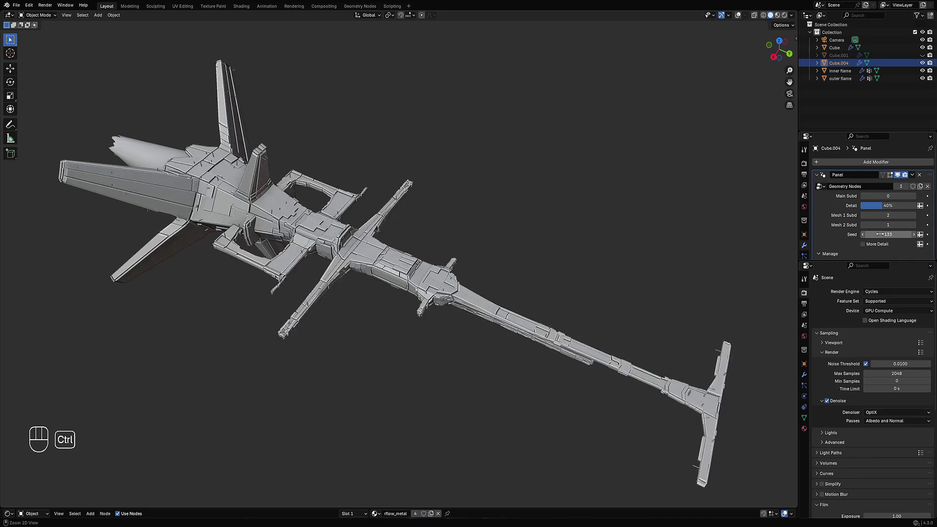
mouse_move(401, 274)
middle_mouse_down()
mouse_move(397, 220)
mouse_move(403, 268)
middle_mouse_up()
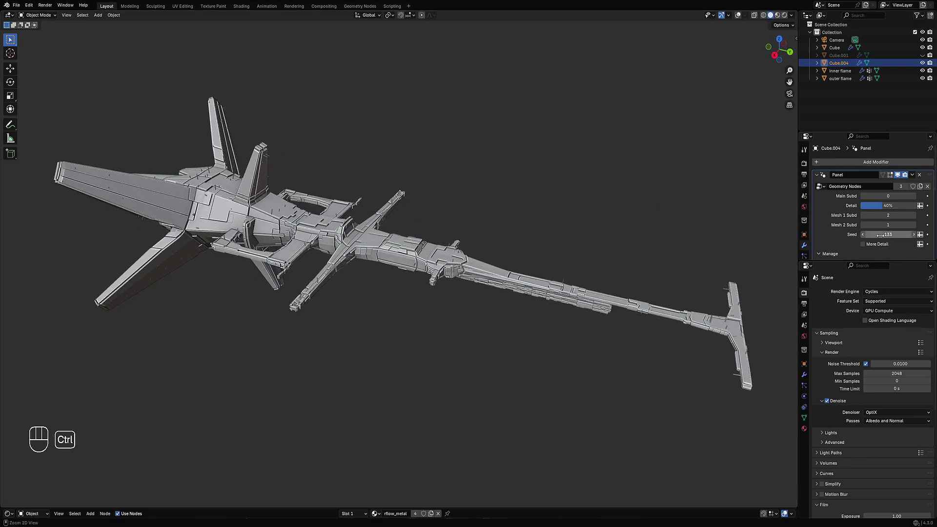
scroll(880, 236, "up", 2, "ctrl")
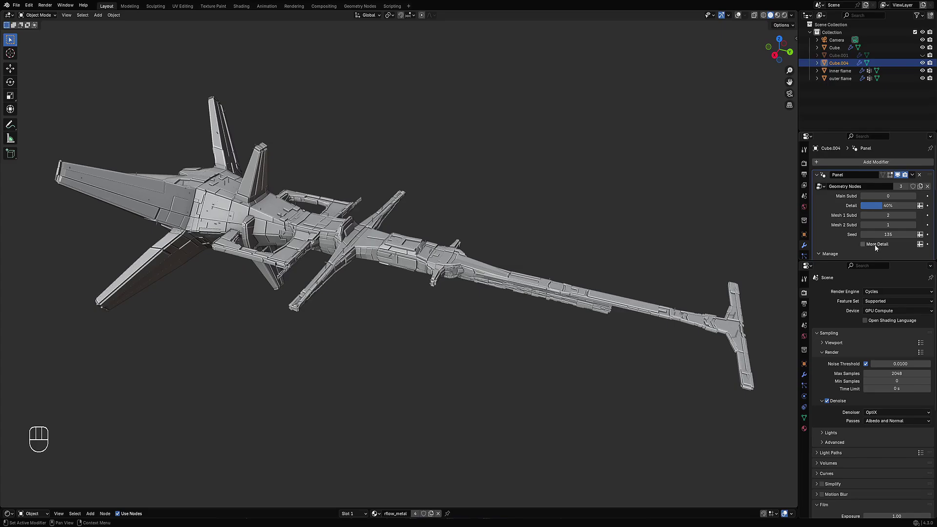
Enable More Detail on the spaceship's panels, then try a higher Main Subd and restore it to 0.
left_click(875, 244)
middle_click_drag(555, 239, 315, 211)
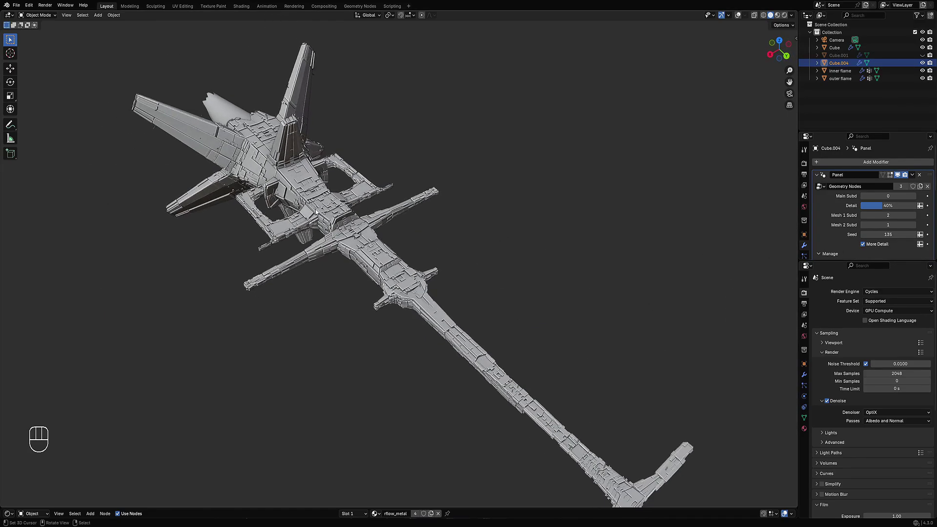
mouse_move(516, 226)
middle_mouse_down()
mouse_move(376, 213)
mouse_move(479, 181)
mouse_move(498, 223)
middle_mouse_up()
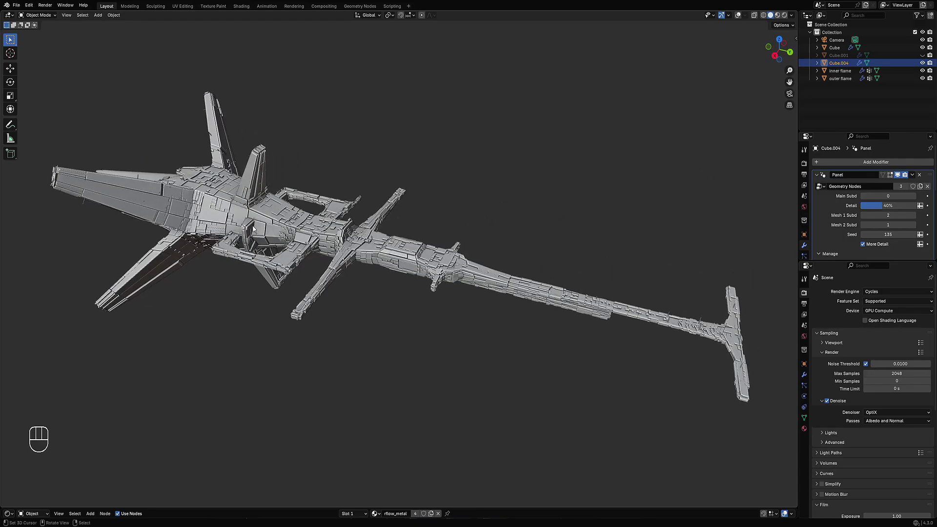
middle_click_drag(253, 229, 332, 257)
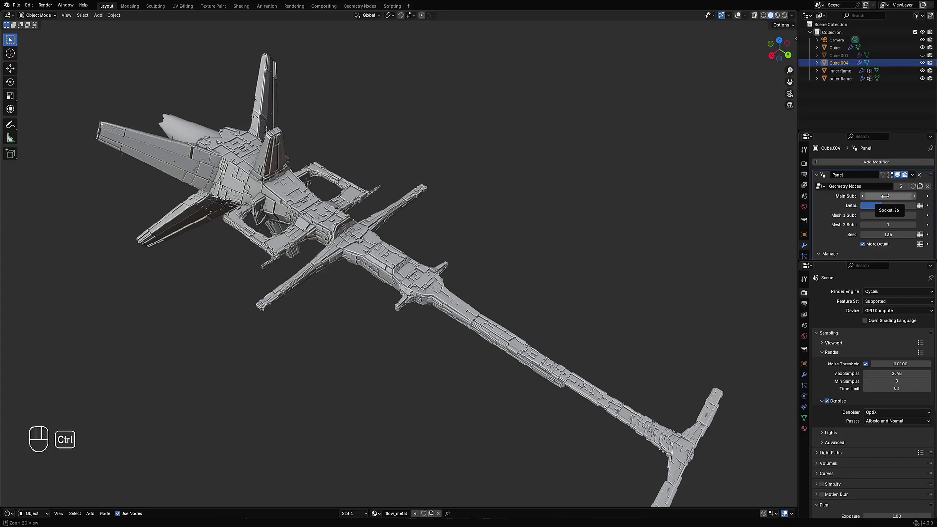
scroll(884, 196, "up", 1, "ctrl")
scroll(885, 195, "down", 1, "ctrl")
Switch the viewport to rendered shading and examine the panelled spaceship with its engine flame.
scroll(463, 225, "down", 3)
key("z")
left_click(508, 195)
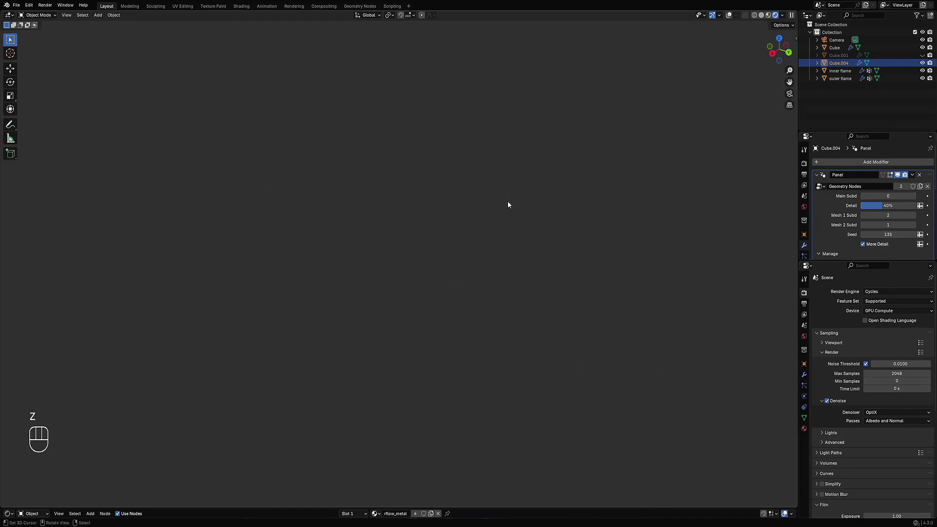
key("shift+alt+z")
mouse_move(471, 276)
middle_mouse_down()
mouse_move(475, 215)
mouse_move(470, 277)
mouse_move(561, 304)
mouse_move(545, 278)
mouse_move(542, 303)
mouse_move(456, 280)
middle_mouse_up()
key("shift+alt+z")
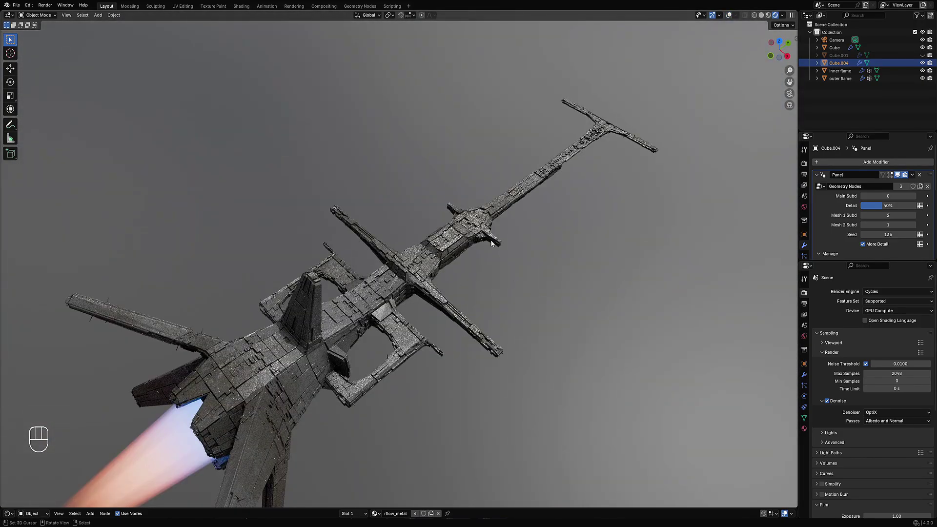
Disable More Detail and set the Panel modifier's Main Subd to 1.
left_click(880, 243)
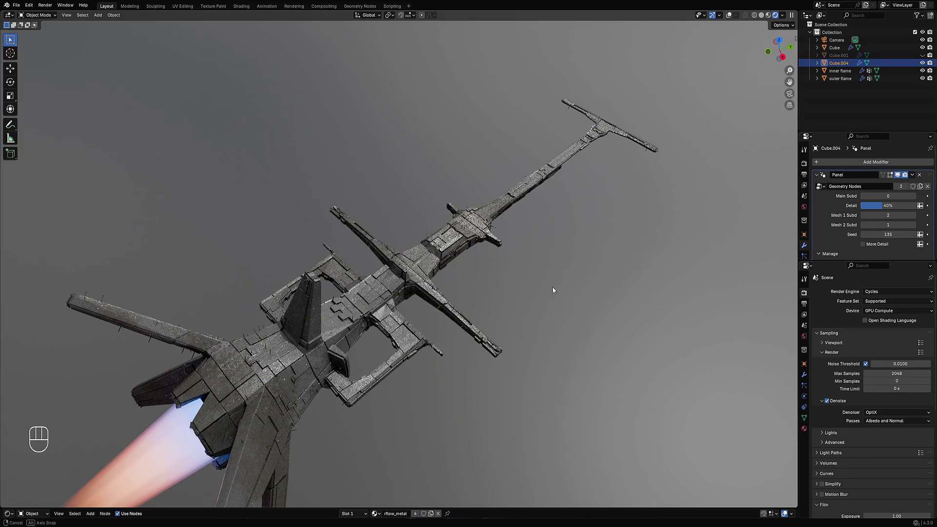
middle_click_drag(551, 291, 337, 270)
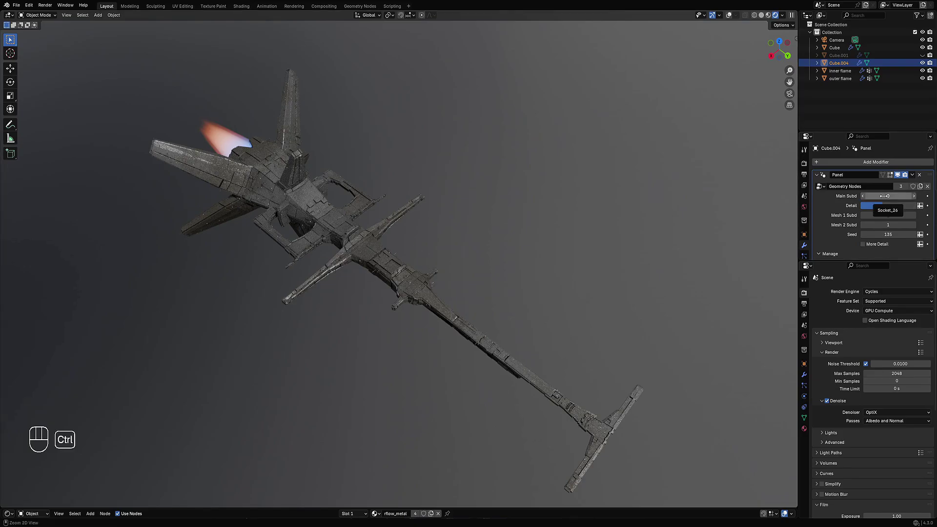
scroll(884, 195, "up", 1, "ctrl")
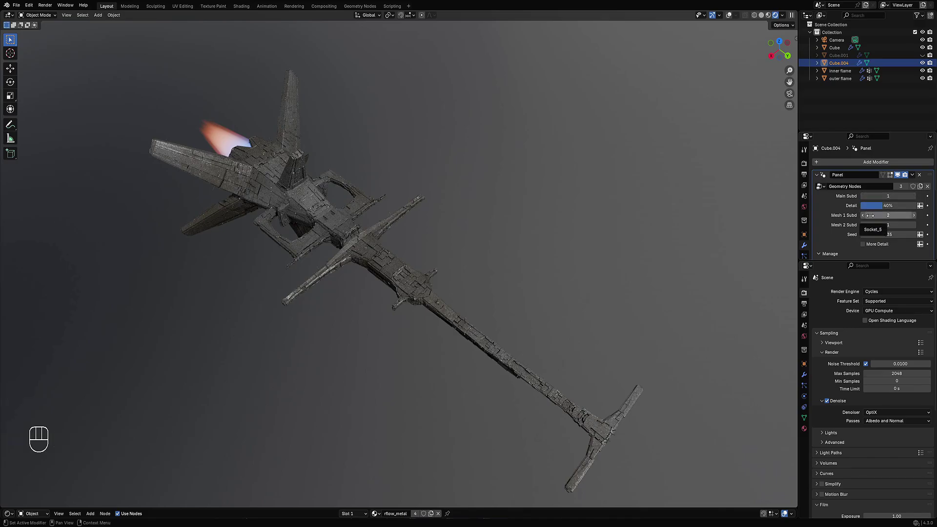
mouse_move(421, 272)
middle_mouse_down()
mouse_move(441, 178)
mouse_move(455, 269)
mouse_move(460, 235)
middle_mouse_up()
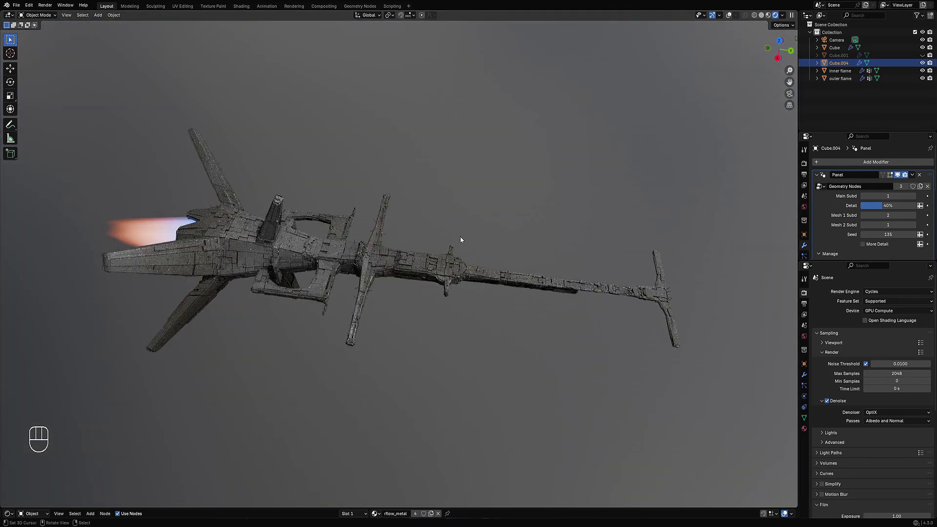
Return to solid shading and examine the hull panels around the spaceship's middle section up close.
key("z")
left_click(531, 232)
mouse_move(533, 232)
middle_mouse_down()
mouse_move(565, 235)
mouse_move(537, 235)
middle_mouse_up()
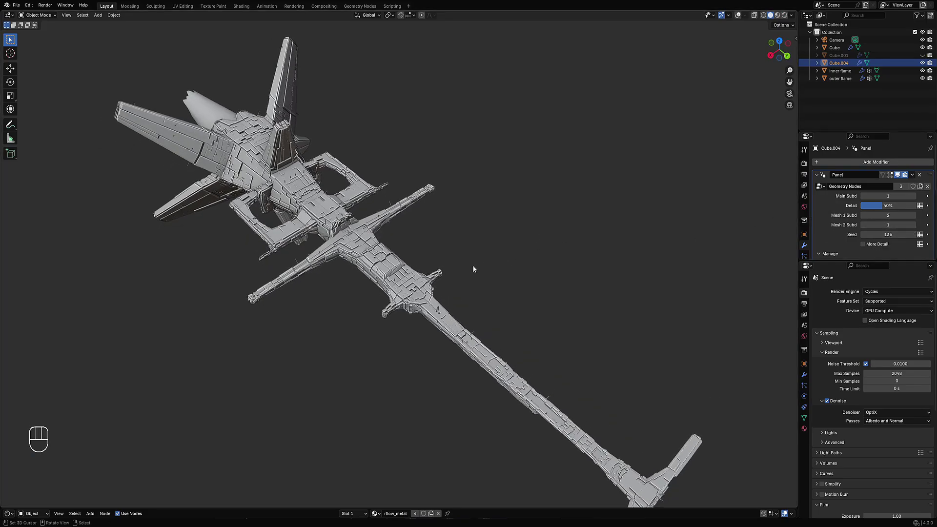
scroll(410, 275, "up", 5)
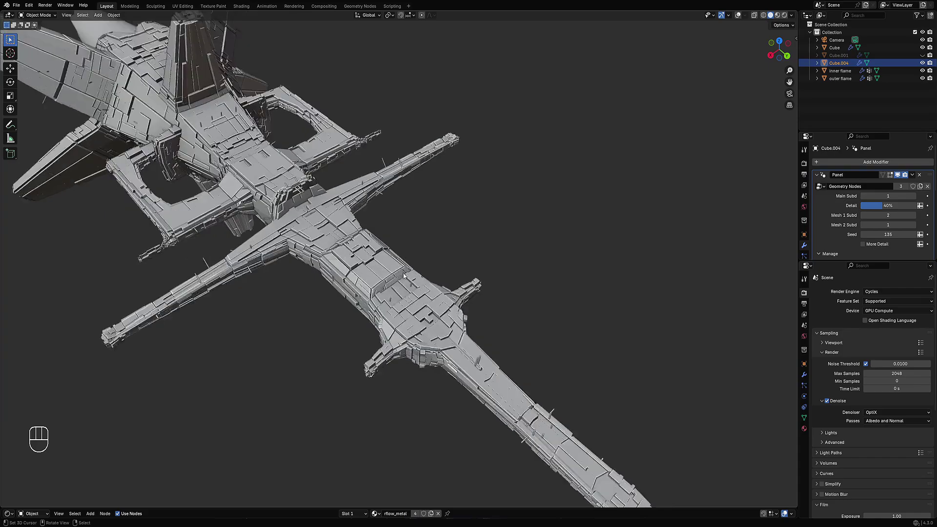
middle_click_drag(410, 276, 388, 294, "shift")
scroll(367, 258, "down", 5)
middle_click_drag(388, 294, 379, 285)
scroll(379, 285, "up", 1)
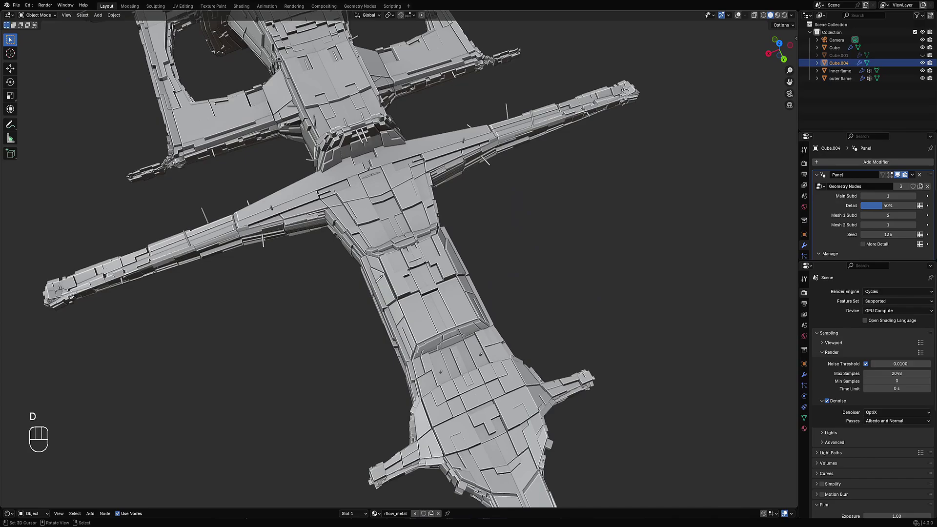
Show the viewport overlays and erase the stray annotation stroke beside the fuselage.
left_click_drag(378, 281, 357, 288)
key("shift+alt+z")
key("d")
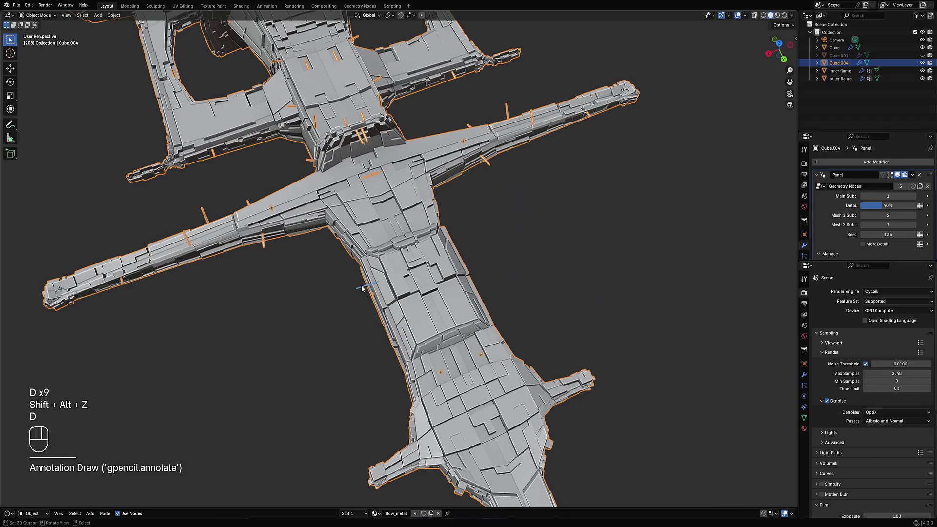
right_click_drag(362, 286, 352, 284)
Cycle through more panel layout variations on the spaceship and set the Seed to 159.
scroll(615, 227, "down", 5)
mouse_move(615, 227)
middle_mouse_down()
mouse_move(627, 245)
mouse_move(751, 230)
middle_mouse_up()
scroll(627, 245, "up", 3)
scroll(886, 237, "up", 2, "ctrl")
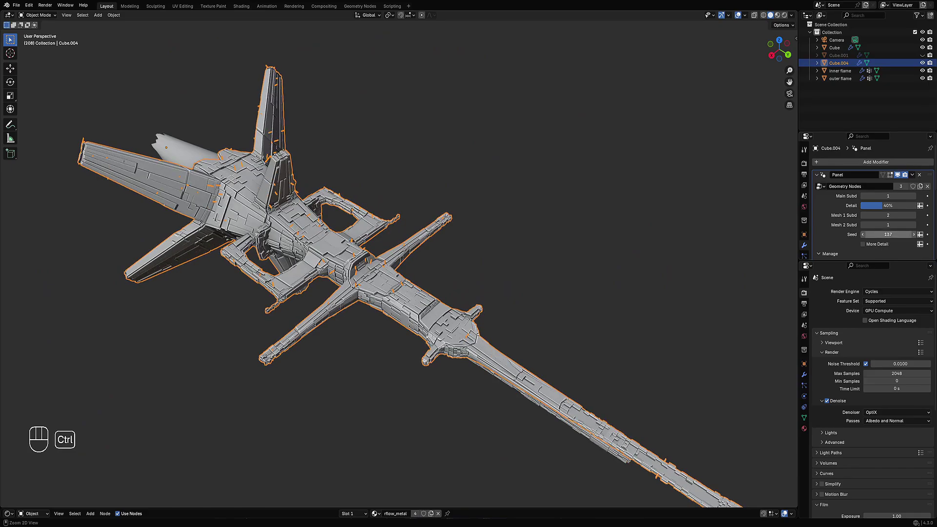
scroll(887, 236, "down", 3, "ctrl")
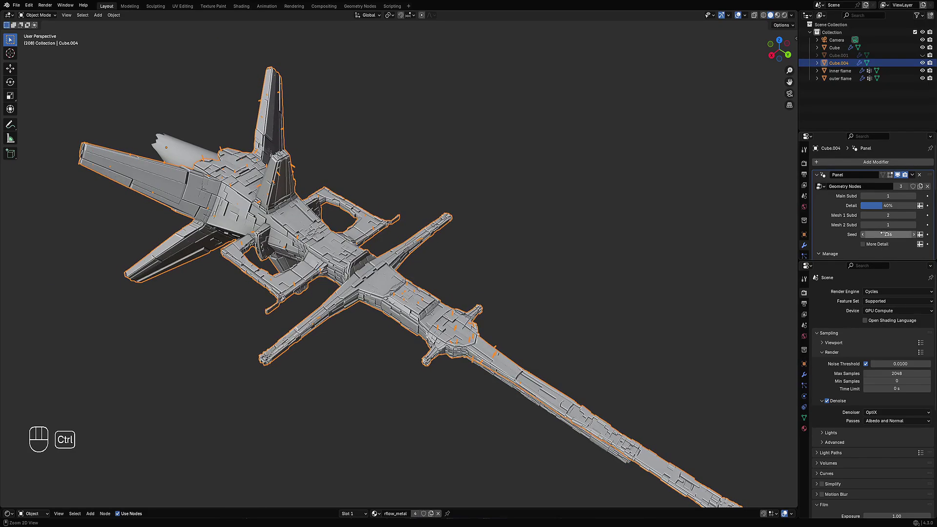
scroll(884, 233, "up", 8, "ctrl")
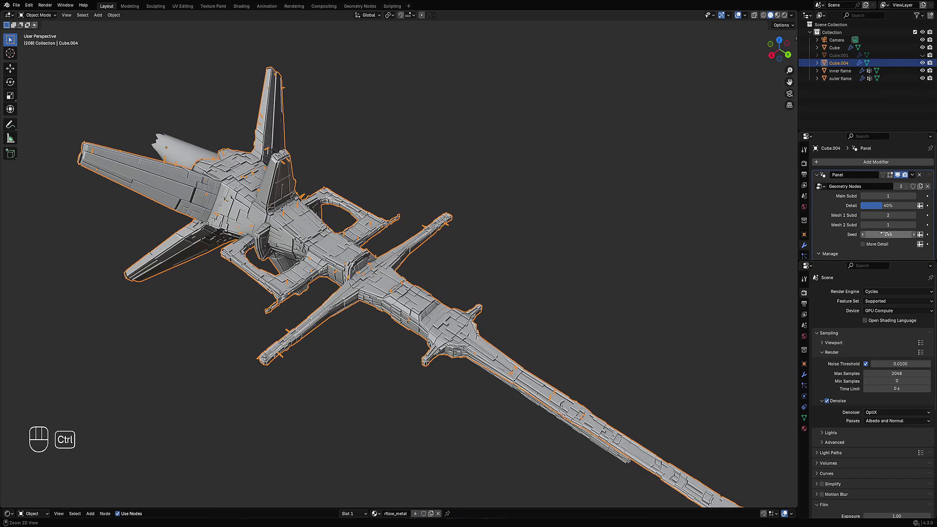
scroll(885, 234, "up", 10, "ctrl")
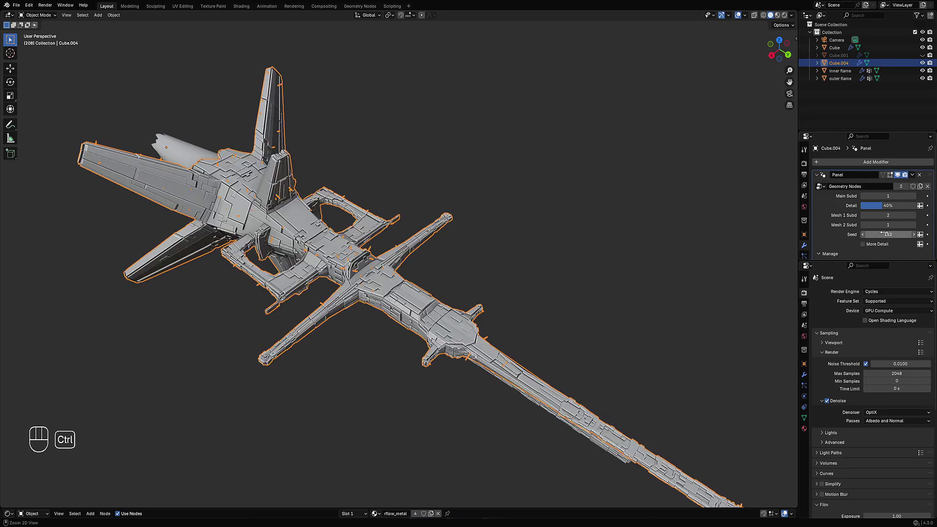
scroll(885, 233, "up", 4, "ctrl")
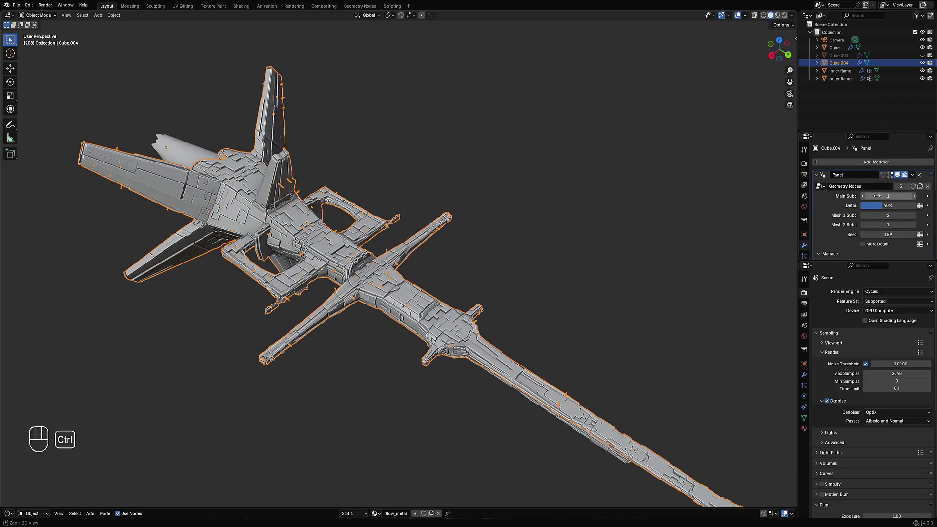
Set the Panel modifier's Main Subd to 0 and enable More Detail.
scroll(877, 195, "down", 1, "ctrl")
left_click(878, 244)
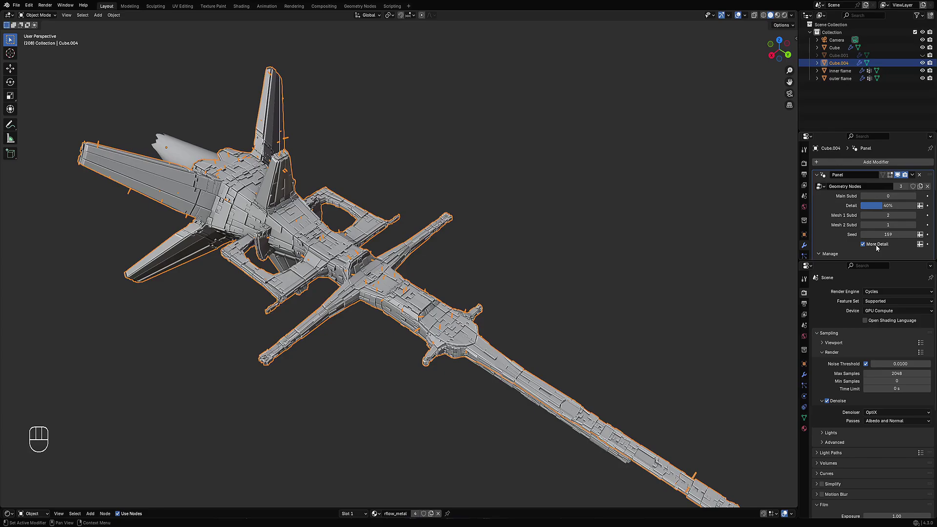
scroll(466, 259, "down", 3)
Enter Edit Mode on the spaceship mesh with the viewport overlays showing its base topology.
key("shift+alt+z")
middle_click_drag(468, 257, 497, 242)
key("Tab")
key("shift+alt+z")
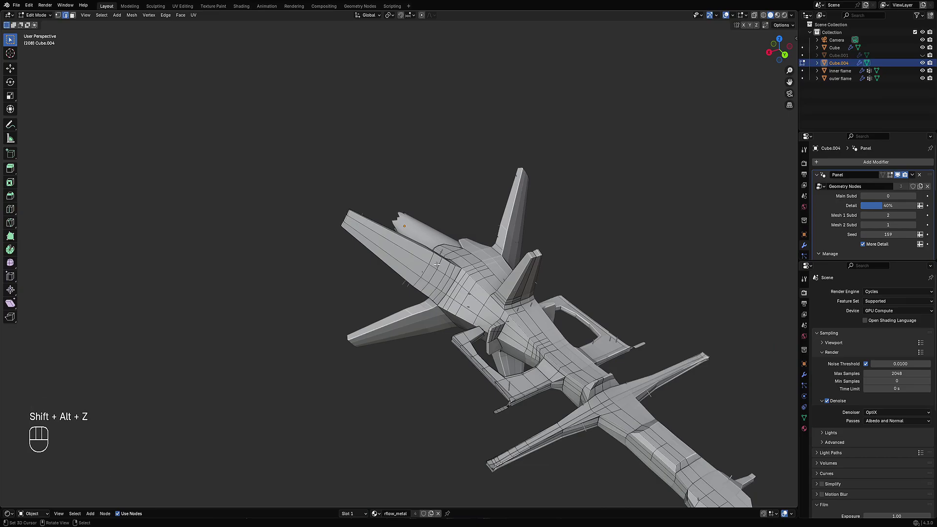
Add loop cuts across the large rear wing near its tip, then return to Object Mode with the overlays hidden.
key("ctrl+r")
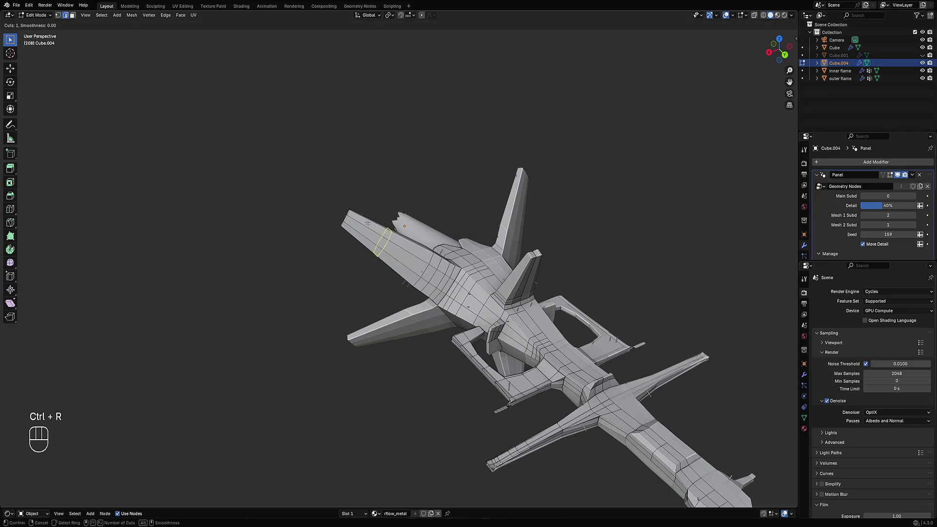
key("Tab")
key("Tab")
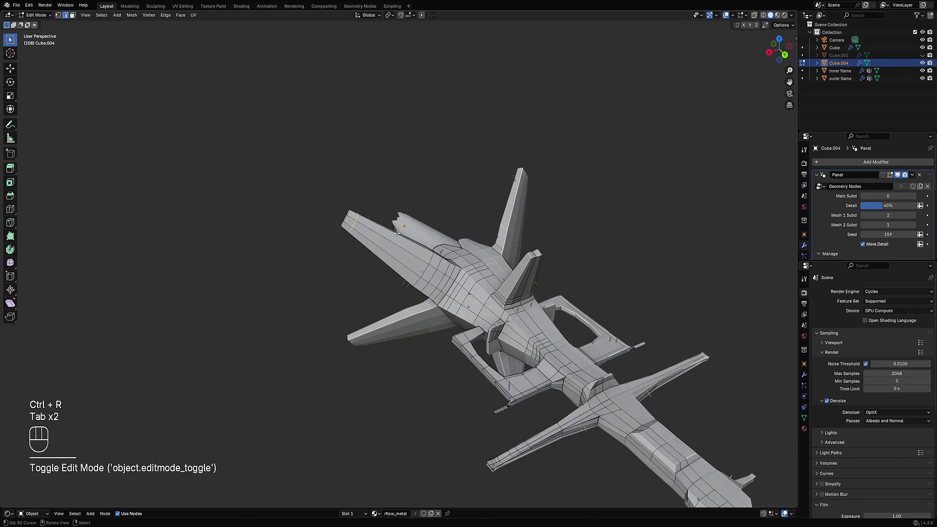
key("ctrl+r")
key("Tab")
mouse_move(432, 211)
middle_mouse_down()
mouse_move(434, 200)
mouse_move(466, 194)
mouse_move(471, 249)
mouse_move(420, 212)
middle_mouse_up()
key("shift+alt+z")
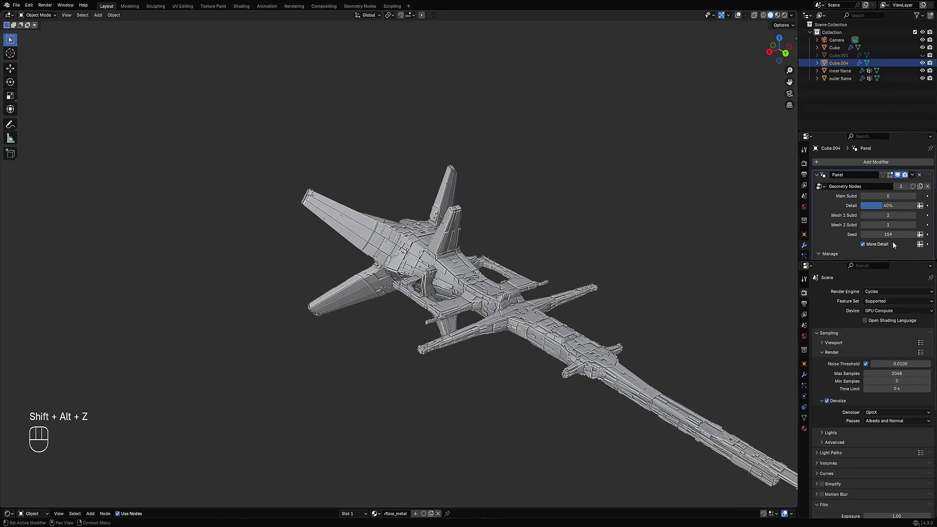
Cycle through panel layout variations with the Panel modifier and set the Seed to 181.
scroll(887, 235, "up", 2, "ctrl")
scroll(887, 234, "up", 7, "ctrl")
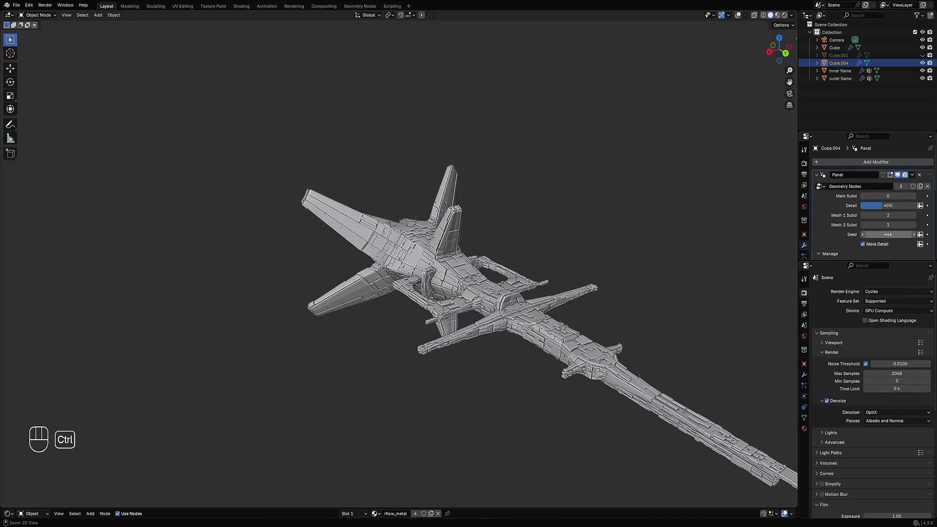
scroll(888, 235, "up", 6, "ctrl")
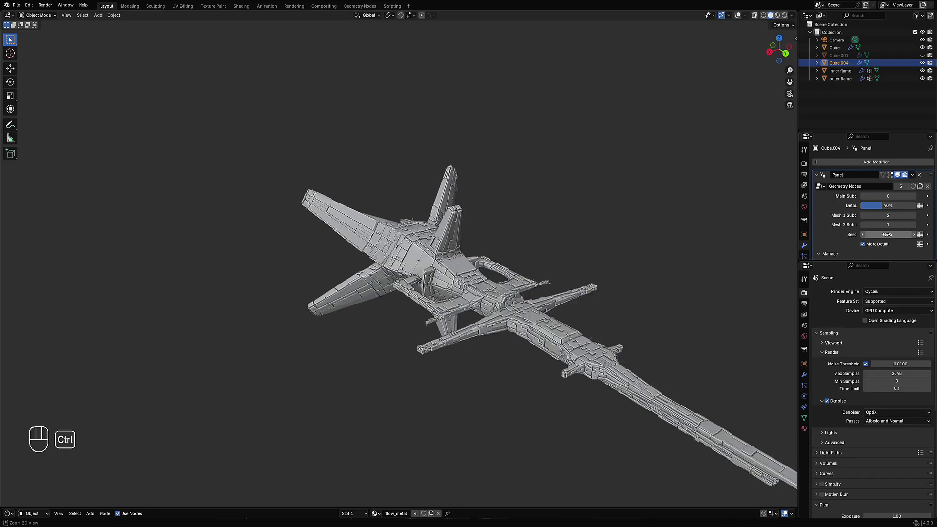
scroll(886, 235, "up", 5, "ctrl")
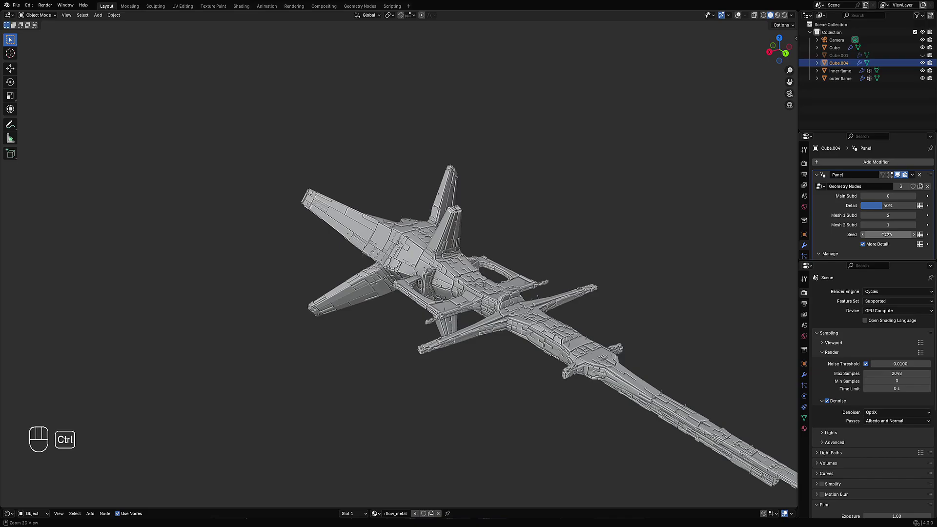
scroll(885, 235, "up", 4, "ctrl")
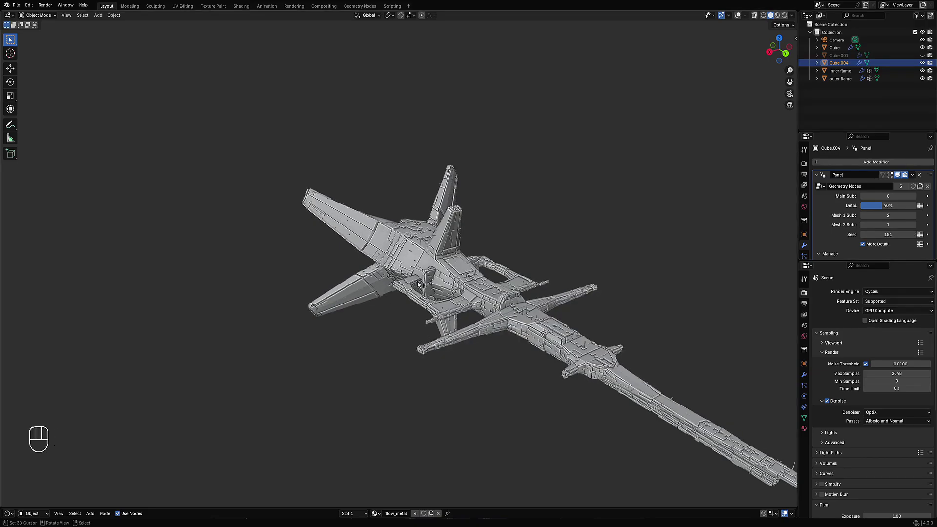
mouse_move(430, 293)
middle_mouse_down()
mouse_move(454, 311)
mouse_move(464, 302)
mouse_move(443, 295)
middle_mouse_up()
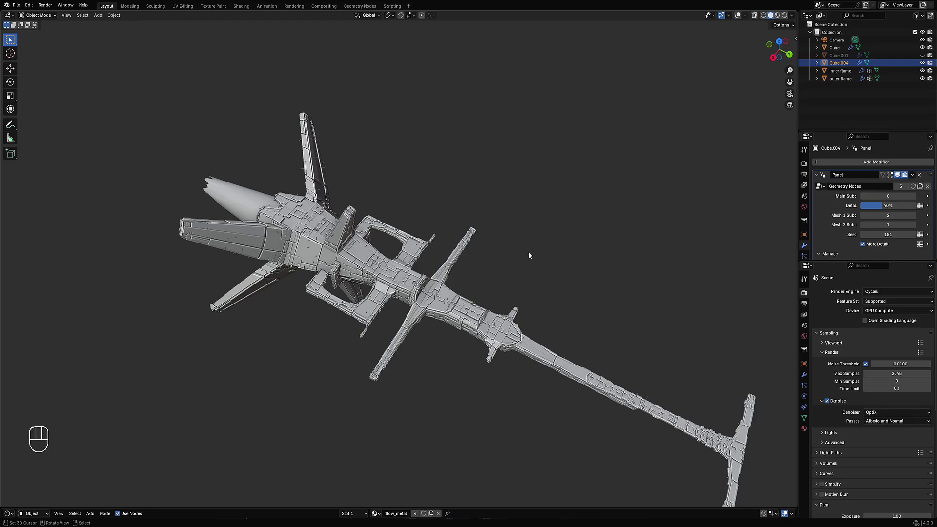
middle_click_drag(401, 315, 390, 289)
Select the spaceship and compare its panelled surface with the base mesh topology in Edit Mode with overlays shown.
middle_click_drag(349, 221, 372, 242, "shift")
left_click(371, 242)
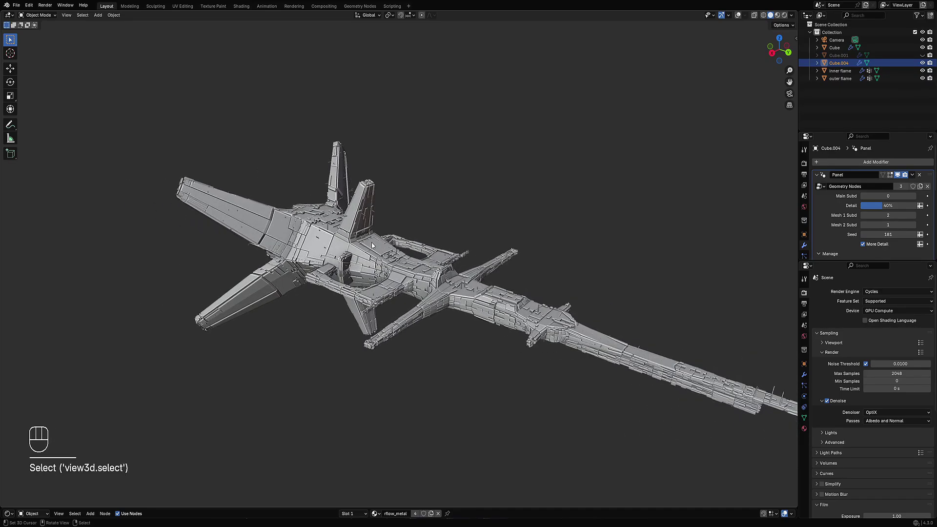
key("Tab")
key("shift+alt+z")
scroll(370, 242, "up", 3)
key("Tab")
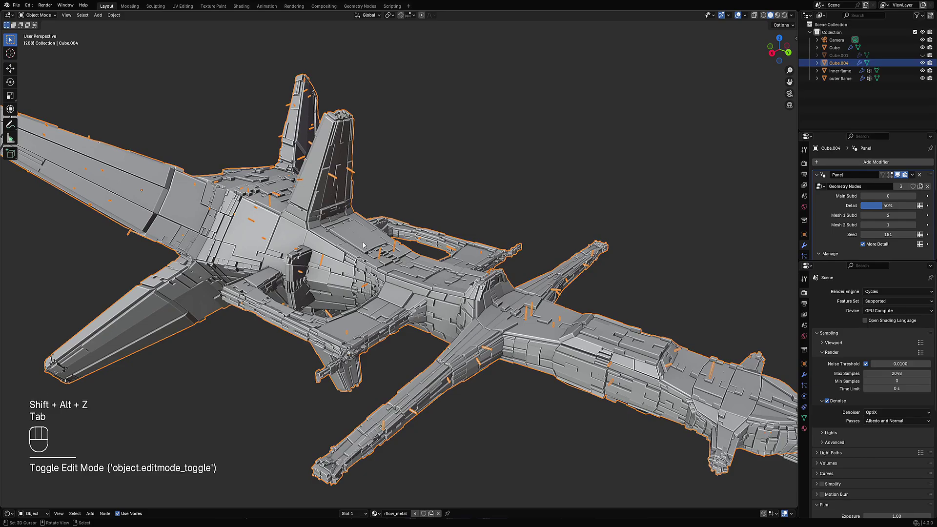
key("Tab")
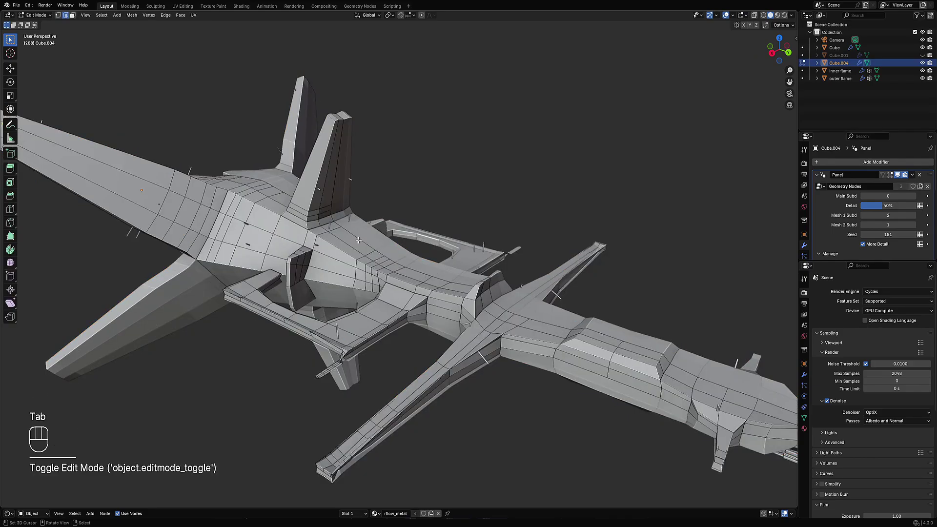
key("shift+alt+z")
key("shift+alt+z")
Select the sharp-bounded linked face regions on the fuselage side and rear wing, then clear the selection and return to Object Mode.
key("shift+f")
key("shift+f")
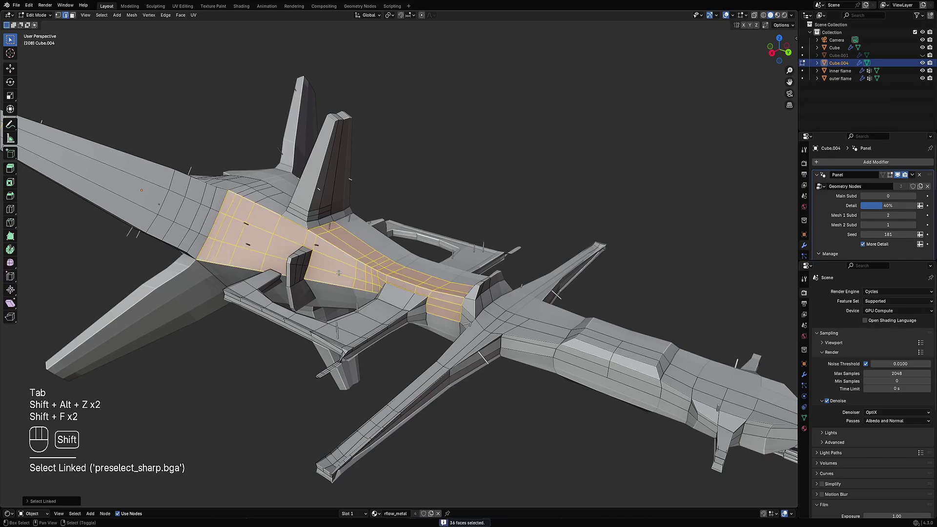
key("shift+f")
key("shift+f")
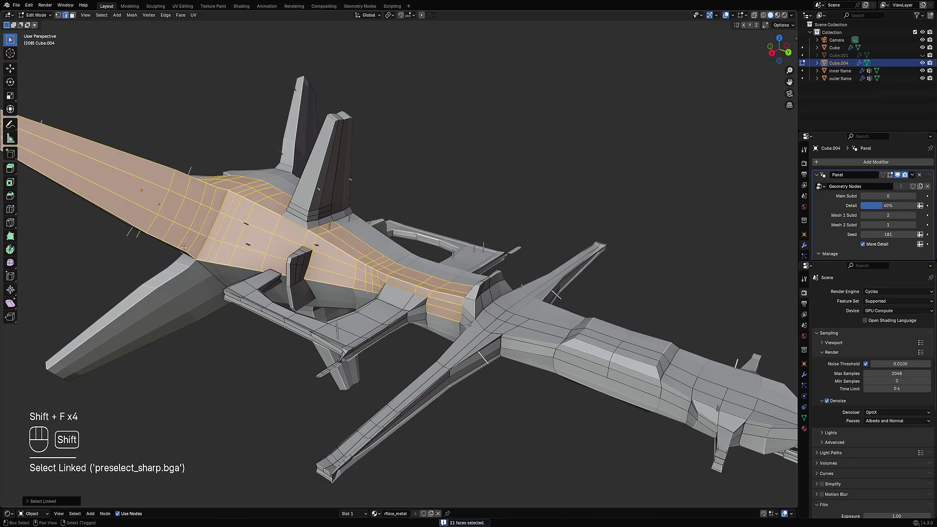
key("alt+a")
key("Tab")
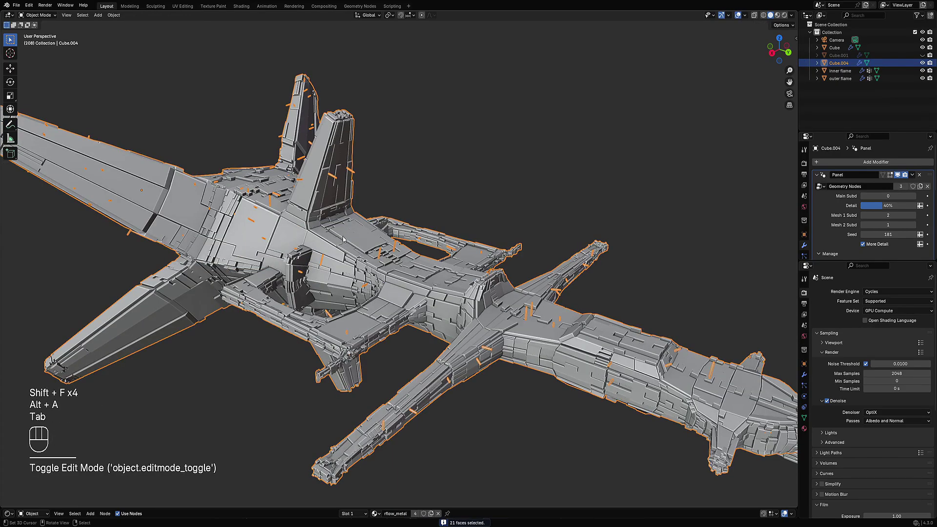
left_click(315, 236)
scroll(315, 237, "down", 3)
middle_click_drag(315, 236, 412, 244)
scroll(412, 245, "up", 4)
key("shift+ctrl+x")
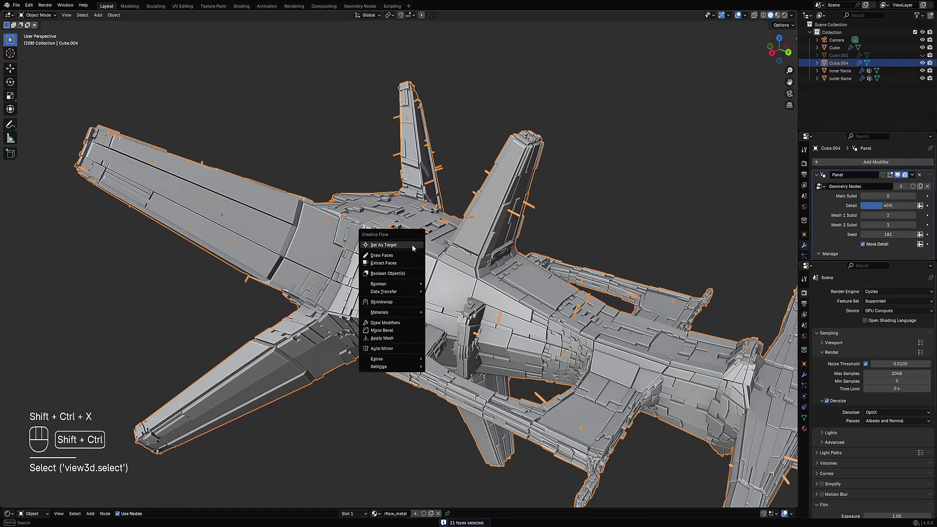
left_click(391, 263)
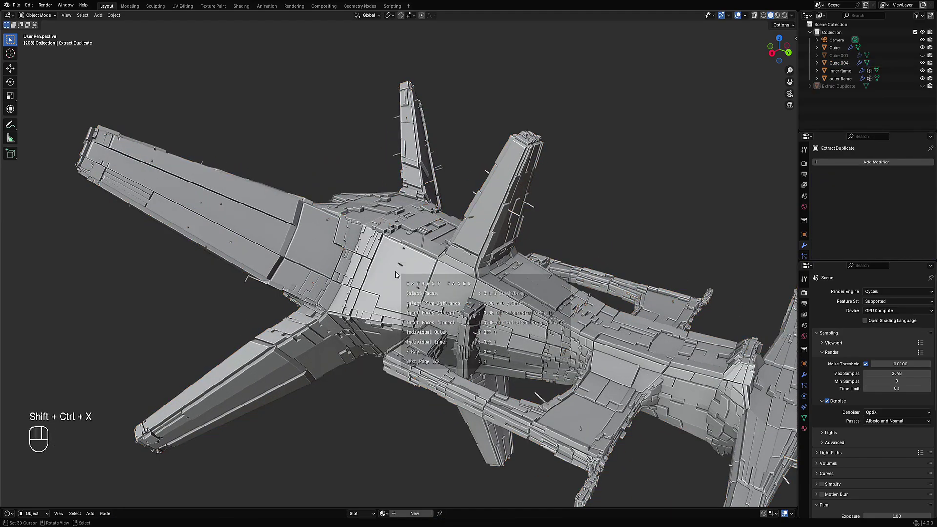
key("Escape")
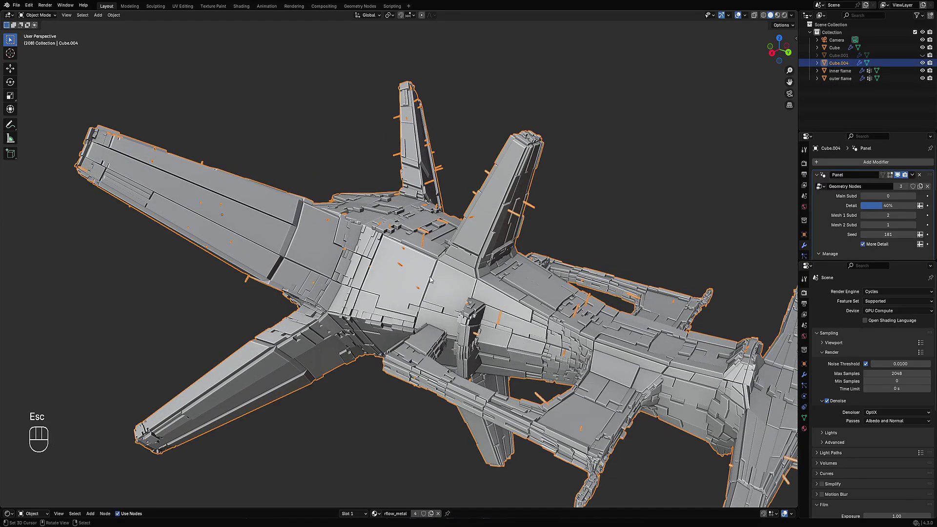
key("shift+ctrl+x")
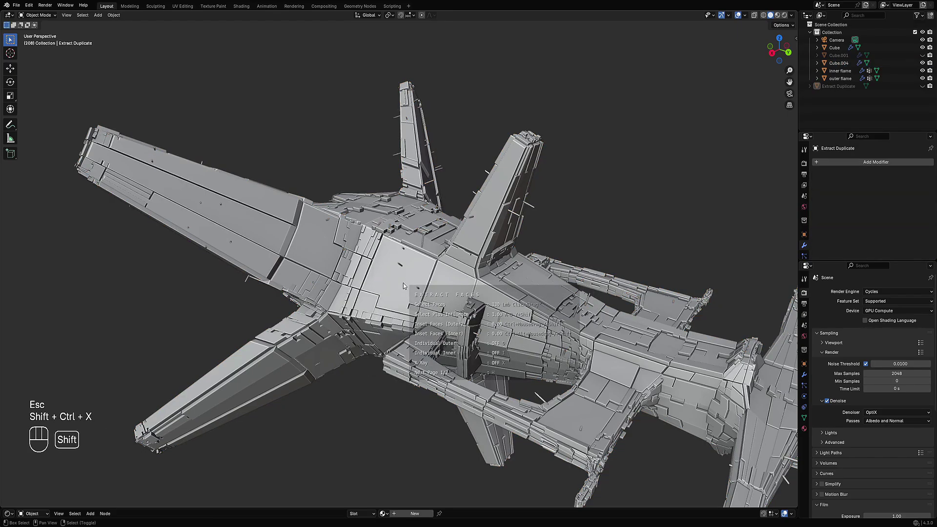
left_click(403, 283)
key("Escape")
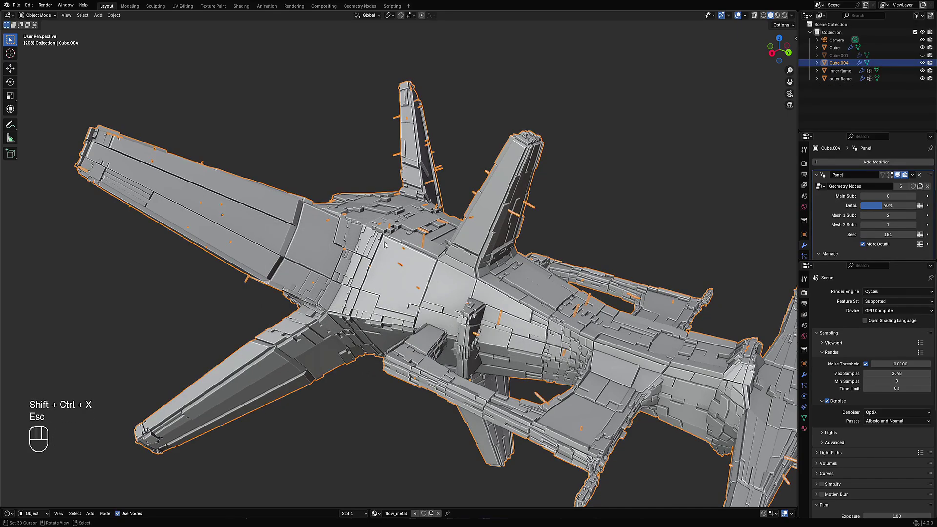
Deselect the spaceship and examine the panel detail along its wings, fuselage and front boom.
scroll(434, 263, "down", 5)
key("alt+a")
middle_click_drag(434, 264, 354, 207, "shift")
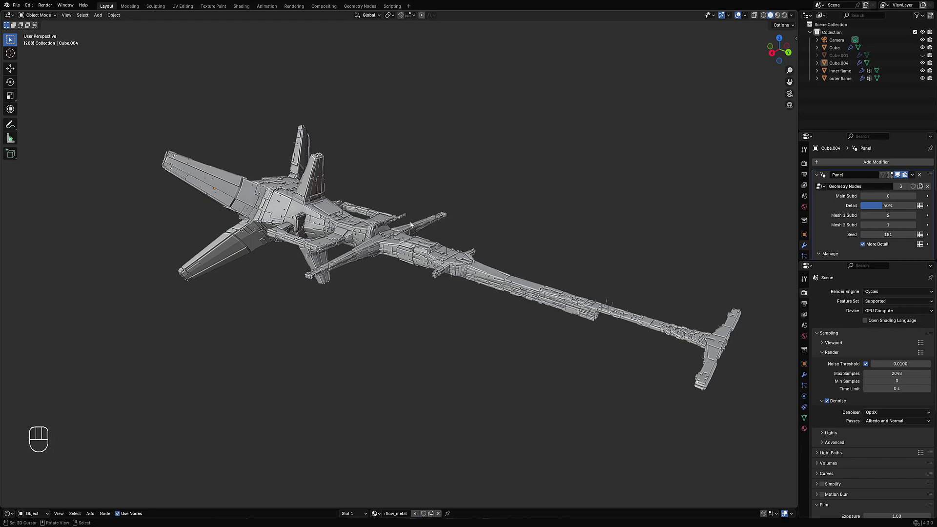
middle_click_drag(426, 236, 386, 221)
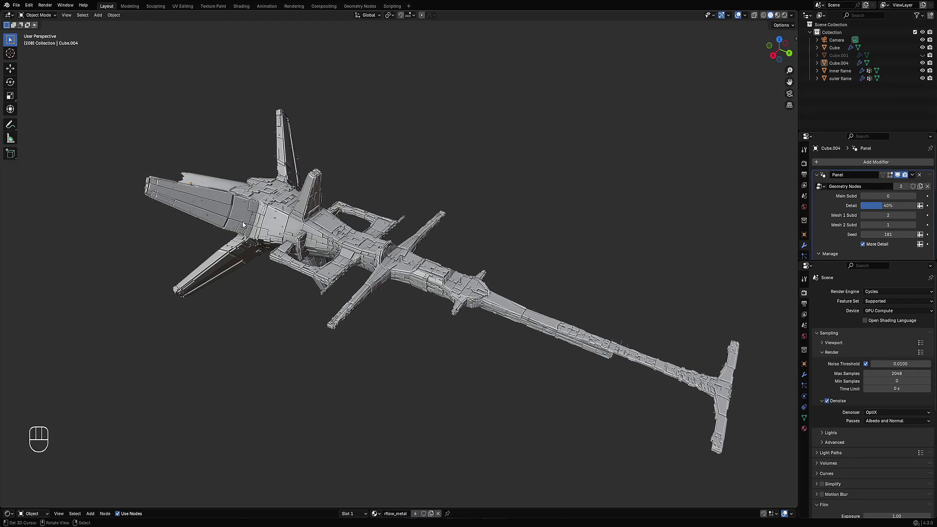
scroll(242, 224, "up", 4)
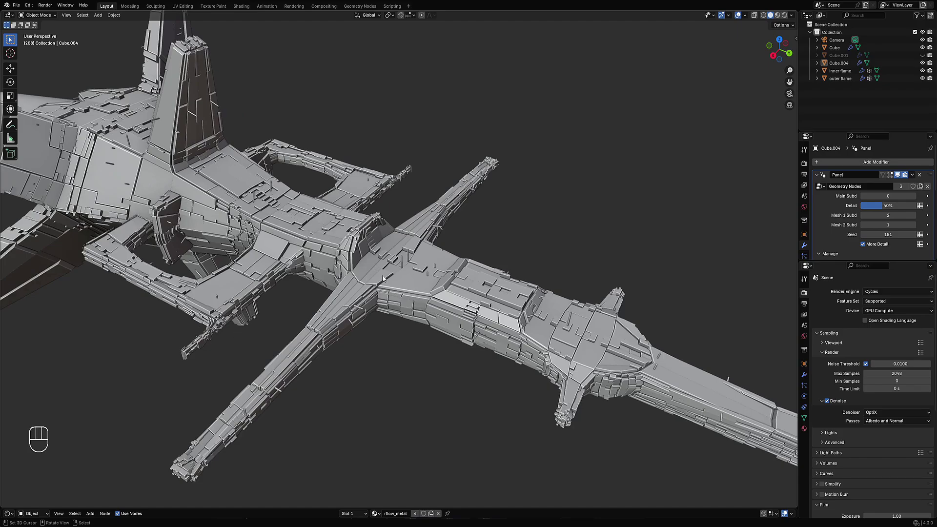
scroll(405, 293, "down", 5)
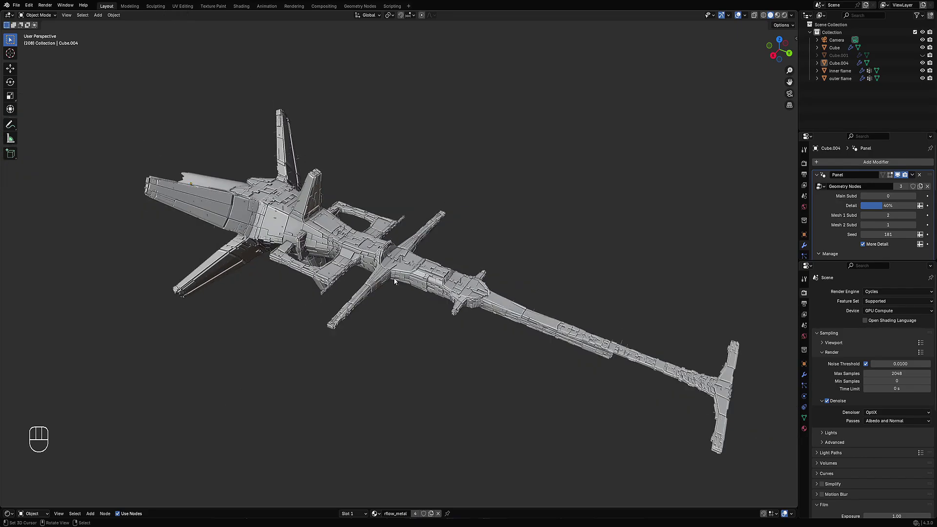
middle_click_drag(405, 293, 295, 204)
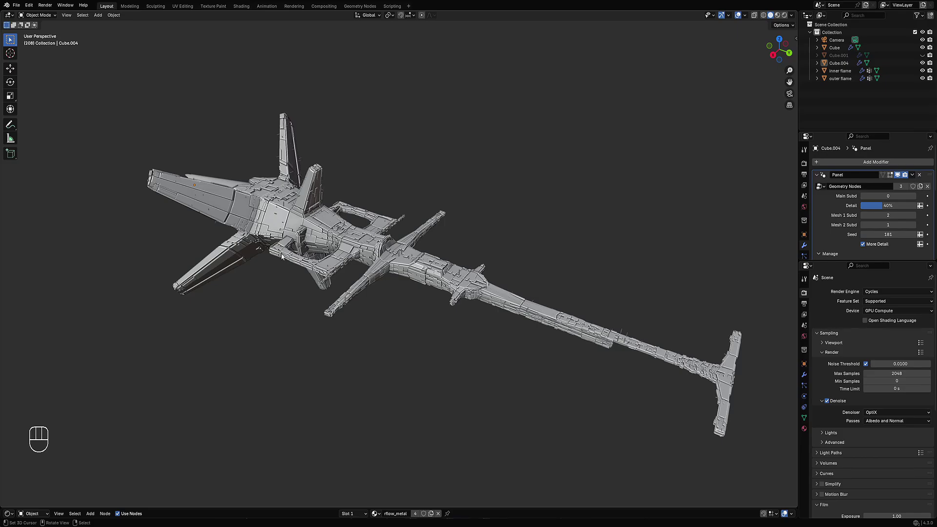
mouse_move(400, 277)
middle_mouse_down()
mouse_move(386, 232)
mouse_move(401, 272)
middle_mouse_up()
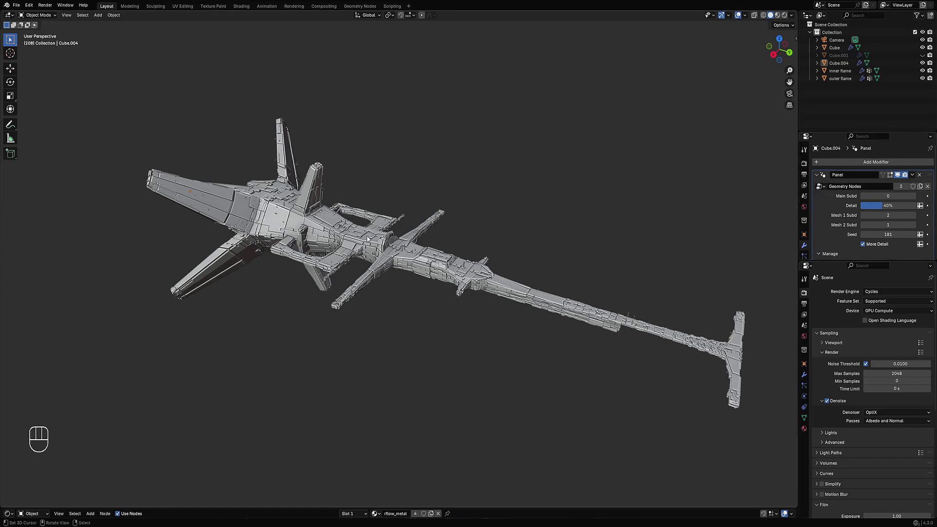
scroll(367, 235, "up", 5)
scroll(367, 236, "up", 3)
scroll(372, 235, "down", 8)
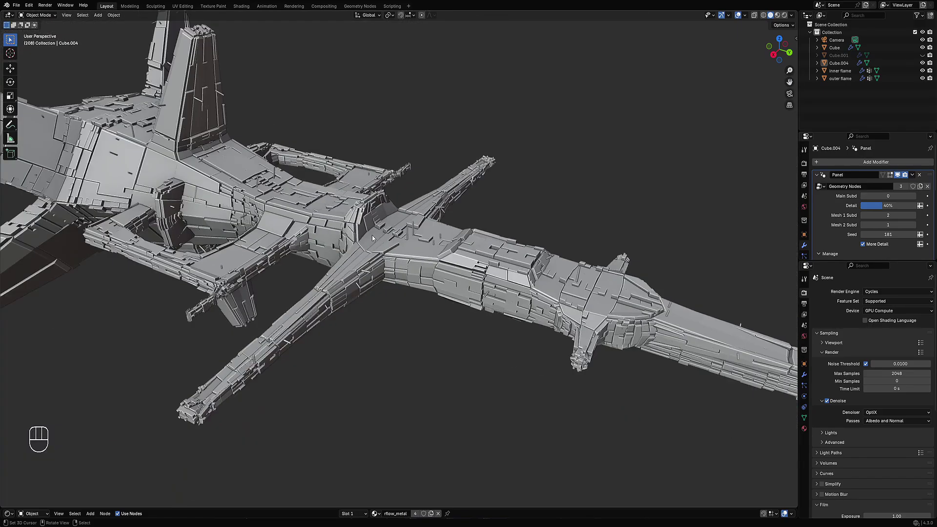
scroll(371, 238, "up", 2)
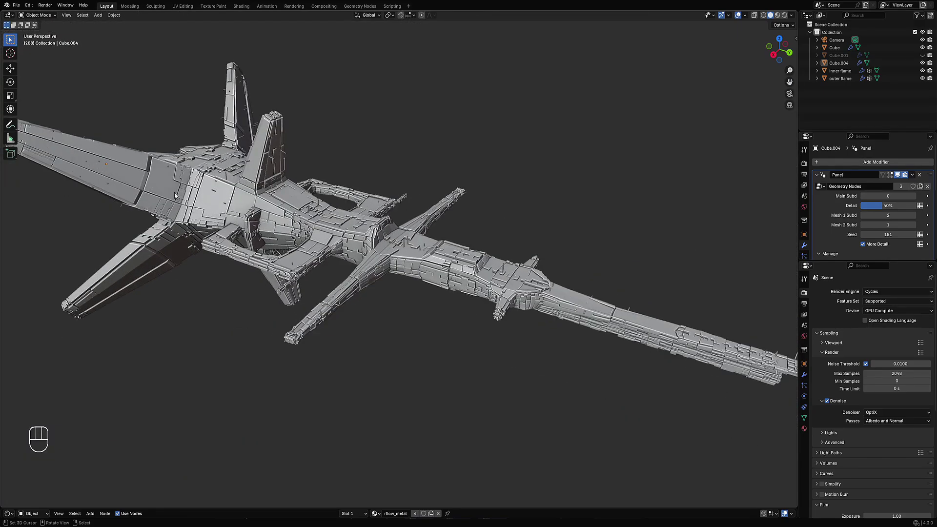
middle_click_drag(178, 192, 266, 212, "shift")
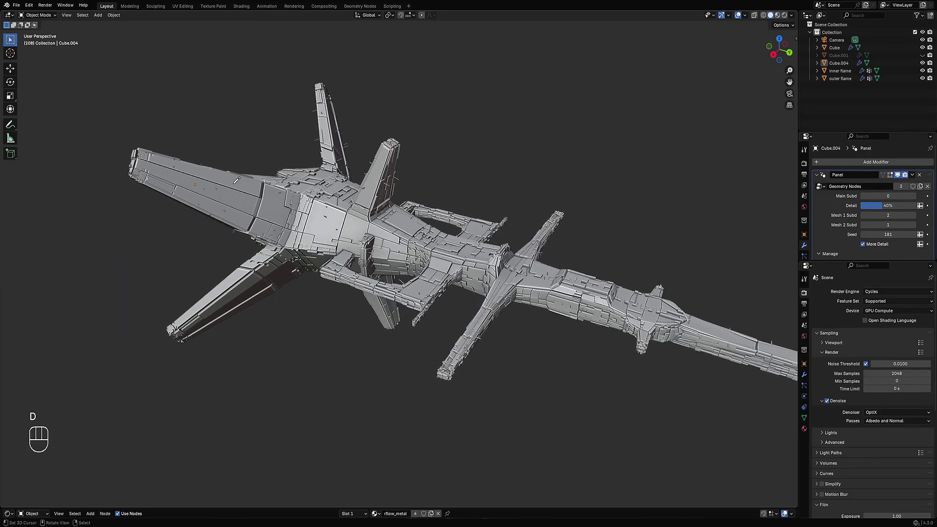
Sketch annotation strokes over the large rear wing and its root panels, then erase them.
mouse_move(232, 185)
left_mouse_down()
mouse_move(265, 192)
mouse_move(249, 235)
left_mouse_up()
mouse_move(255, 218)
right_mouse_down()
mouse_move(248, 177)
mouse_move(264, 178)
right_mouse_up()
scroll(449, 256, "down", 3)
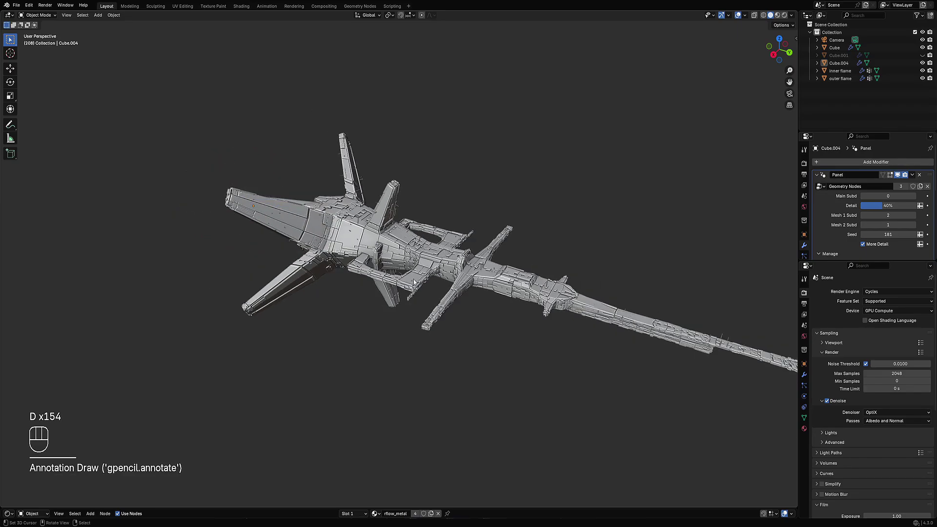
middle_click_drag(418, 254, 376, 240, "shift")
scroll(391, 246, "up", 6)
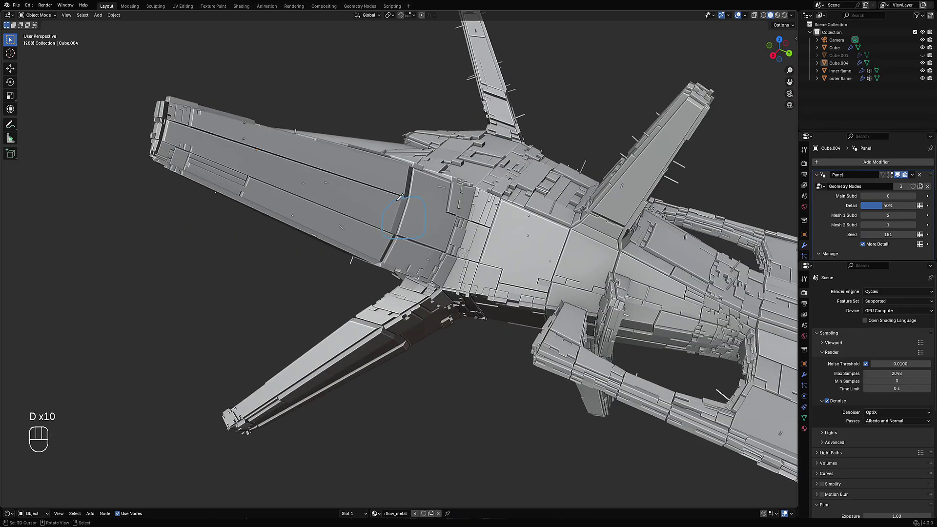
mouse_move(403, 198)
right_mouse_down()
mouse_move(378, 214)
mouse_move(415, 219)
right_mouse_up()
scroll(415, 220, "down", 6)
middle_click_drag(370, 238, 361, 246, "shift")
scroll(391, 269, "down", 2)
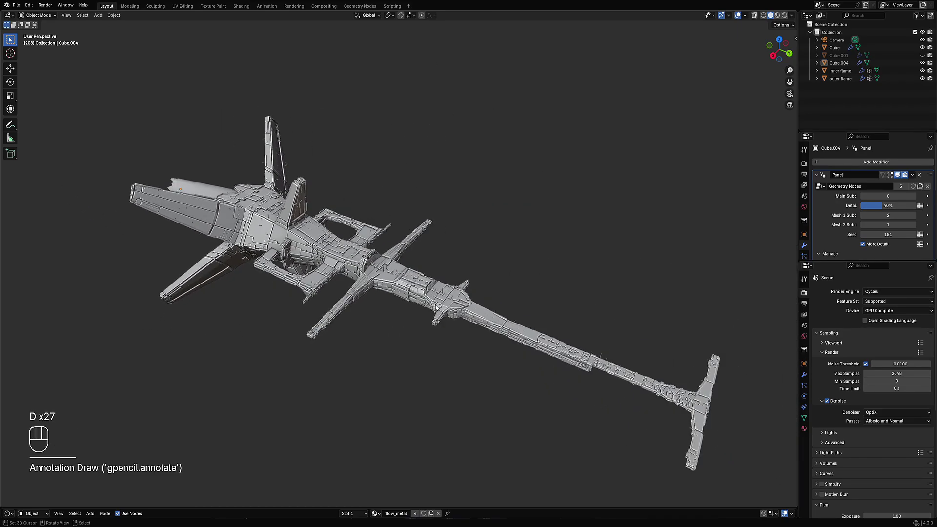
Compare the panelled hull with its base mesh again, then examine the wing and fuselage topology in Edit Mode.
middle_click_drag(436, 307, 454, 285, "shift")
key("Tab")
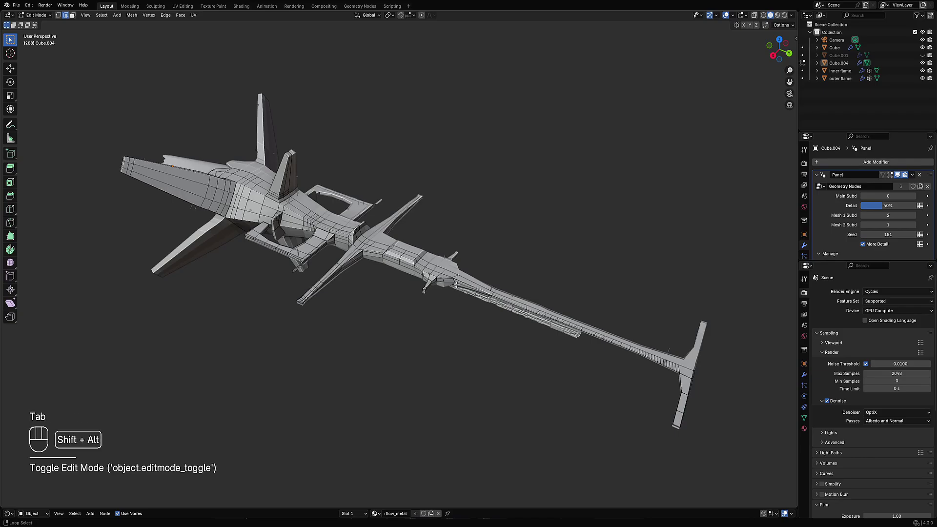
key("shift+alt+z")
key("shift+alt+z")
key("Tab")
scroll(422, 274, "up", 3)
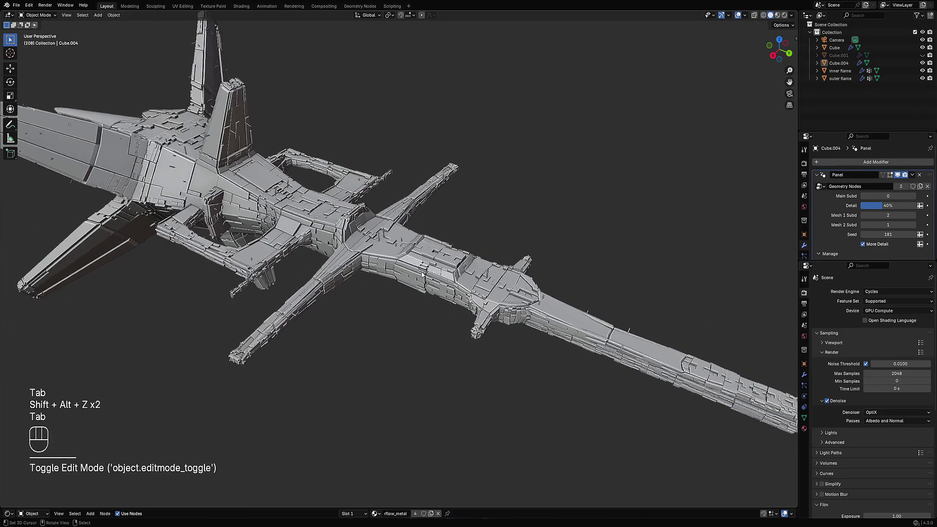
key("Tab")
middle_click_drag(422, 275, 406, 253)
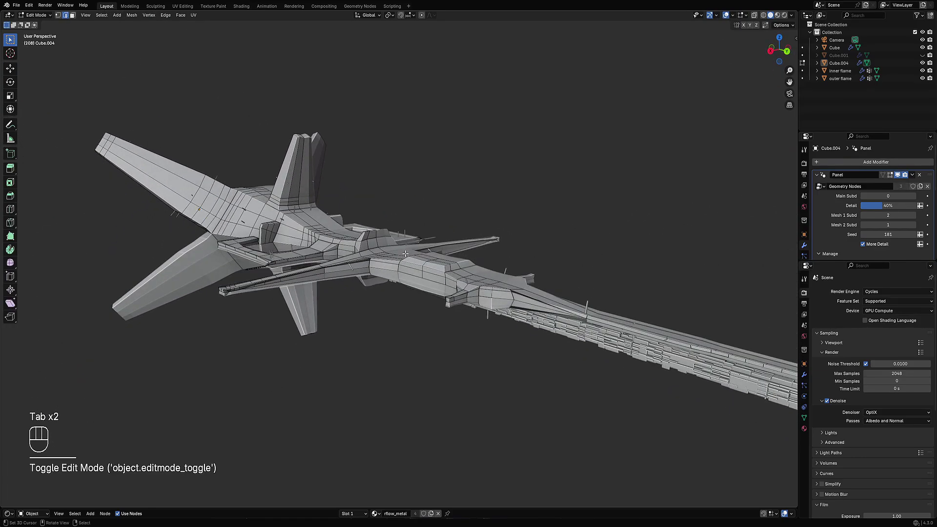
middle_click_drag(229, 272, 424, 232, "shift")
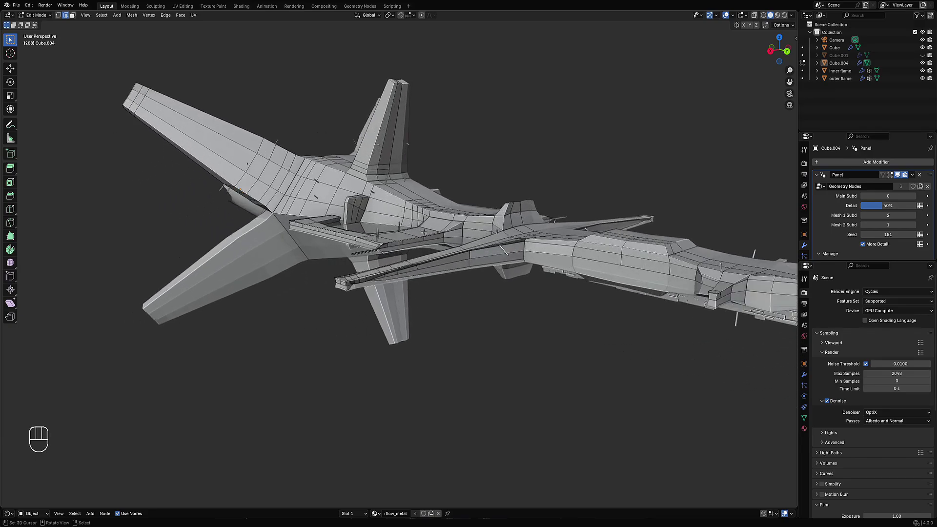
Select the whole hull mesh and apply Shrink/Fatten to offset it slightly along its normals.
key("a")
key("alt+s")
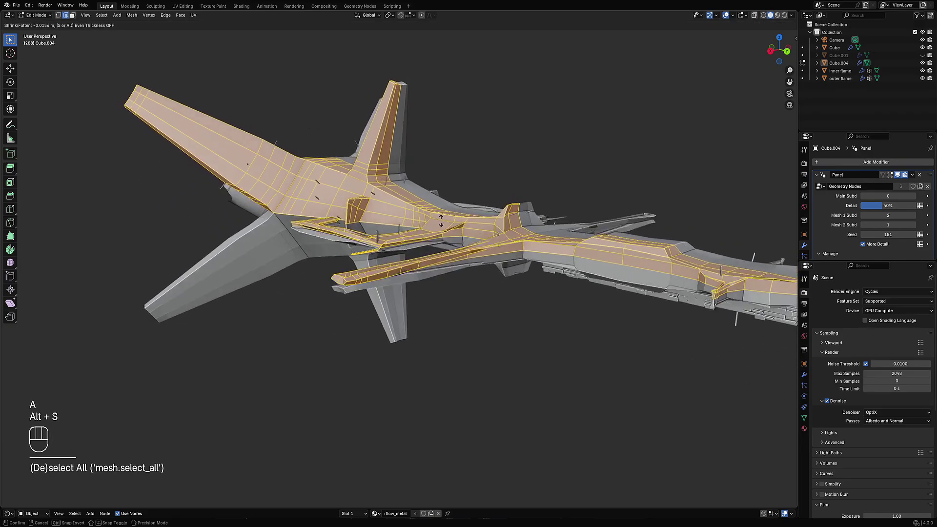
left_click(443, 226)
mouse_move(442, 227)
middle_mouse_down()
mouse_move(479, 229)
mouse_move(450, 219)
middle_mouse_up()
scroll(450, 219, "down", 3)
Smooth all vertices of the hull mesh and repeat the smoothing five more times.
key("ctrl+v")
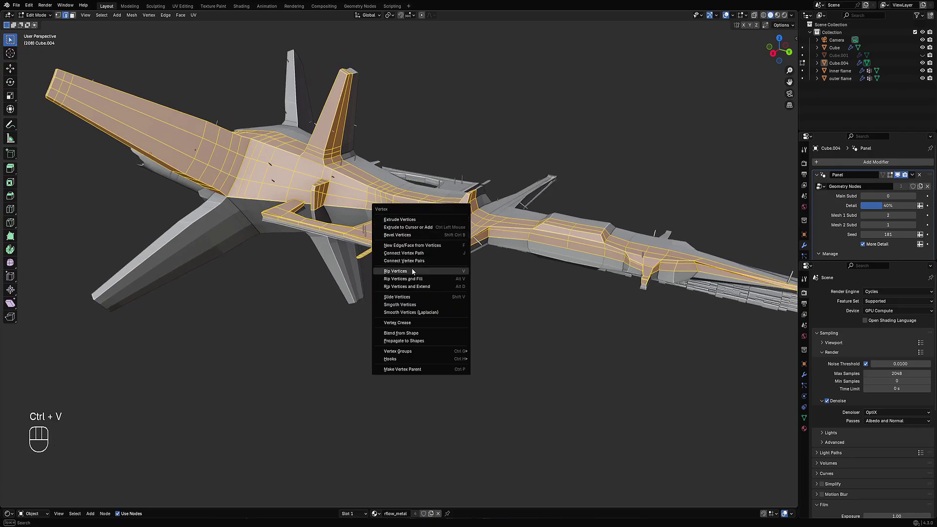
left_click(419, 304)
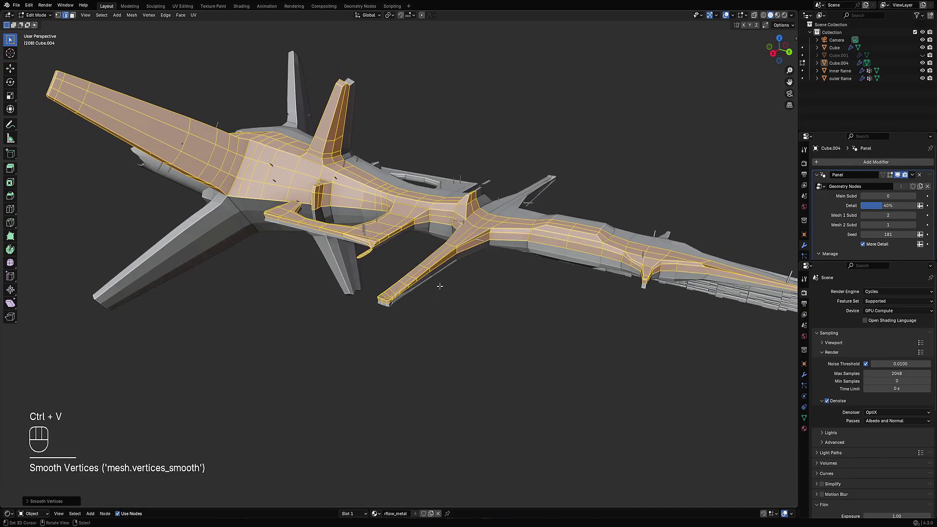
key("shift+r")
key("shift+r")
key("shift+r")
key("shift+r")
key("shift+r")
Fatten the smoothed mesh along its normals, then return to Object Mode and examine the panelled result.
key("alt+s")
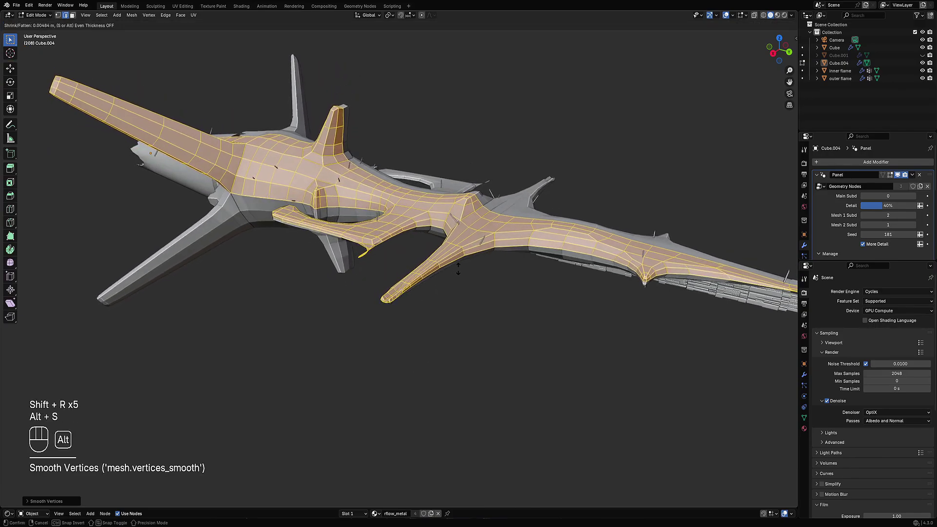
left_click(466, 265)
key("Tab")
scroll(468, 278, "down", 3)
middle_click_drag(467, 264, 475, 295)
middle_click_drag(423, 268, 334, 244)
scroll(334, 244, "up", 3)
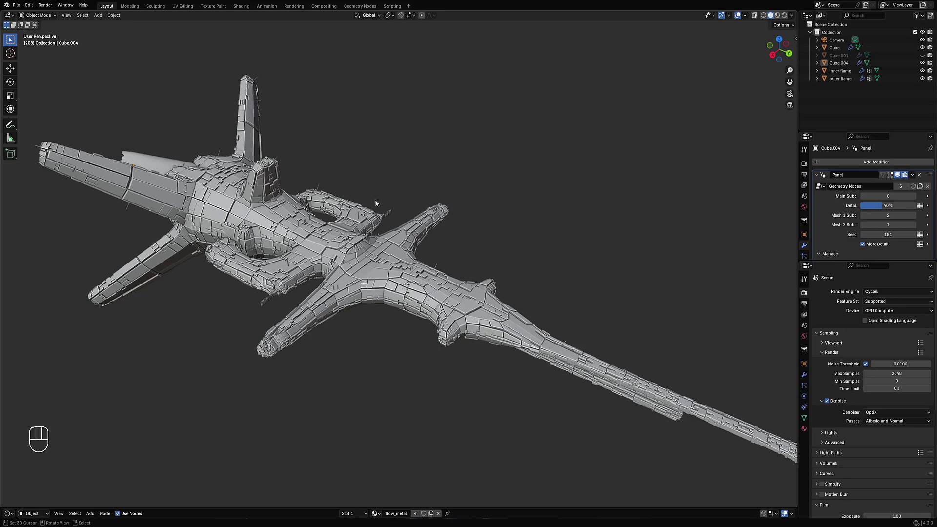
Fatten the mesh once more in Edit Mode, then undo all the fattening, smoothing and selection changes.
key("Tab")
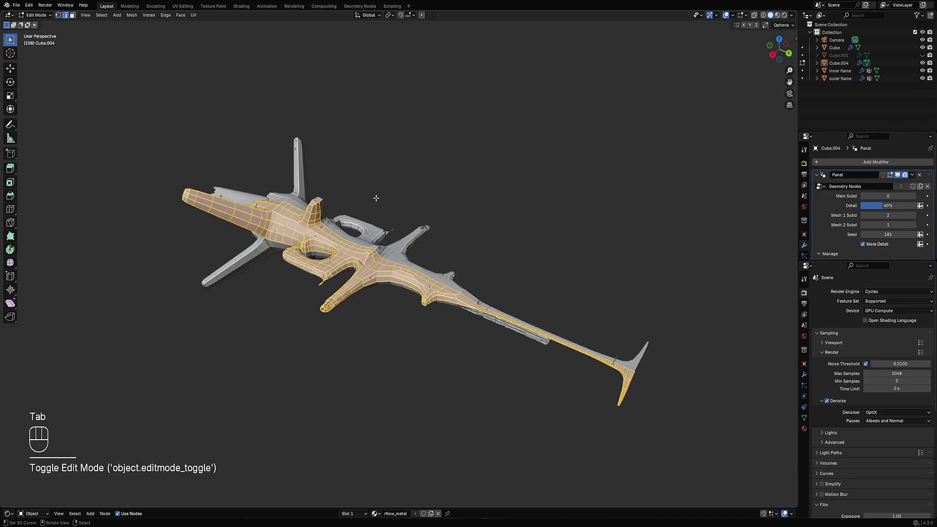
key("alt+s")
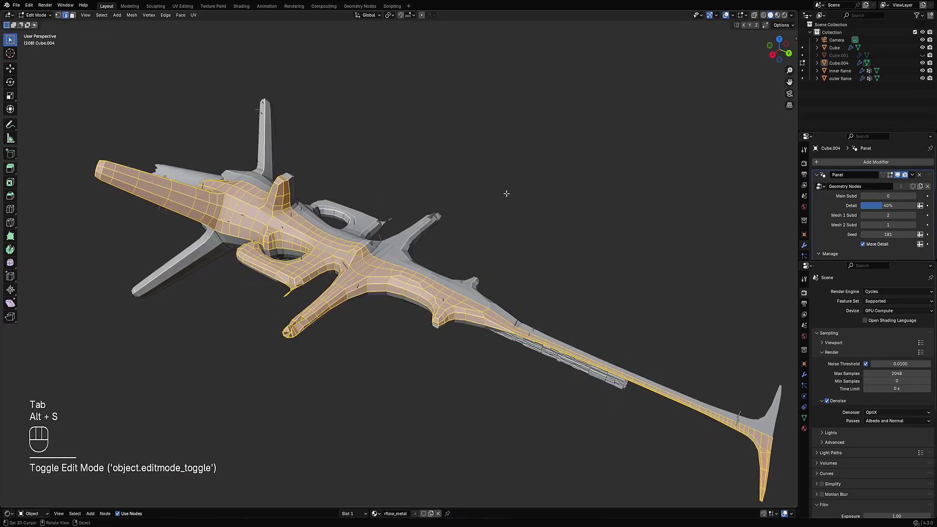
key("ctrl+z")
key("ctrl+z")
key("ctrl+z")
key("ctrl+z")
key("ctrl+z")
key("ctrl+z")
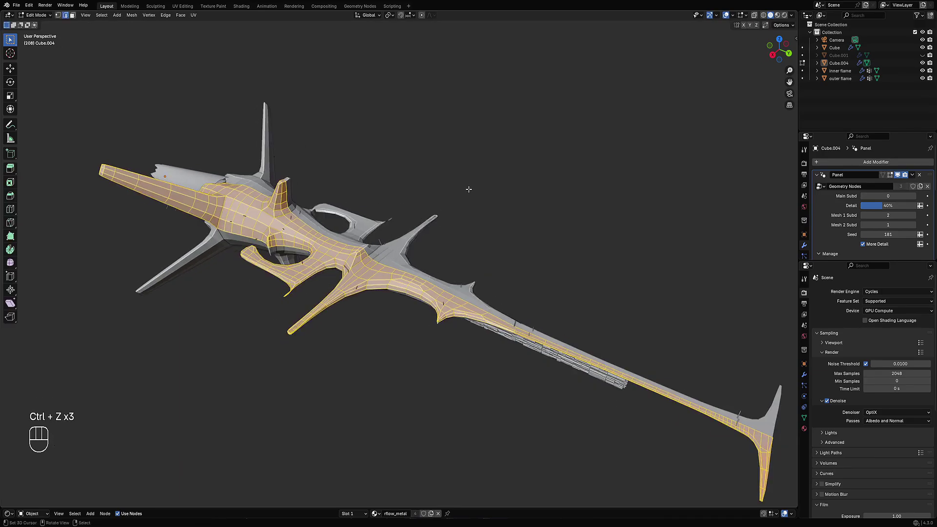
key("ctrl+z")
key("ctrl+z")
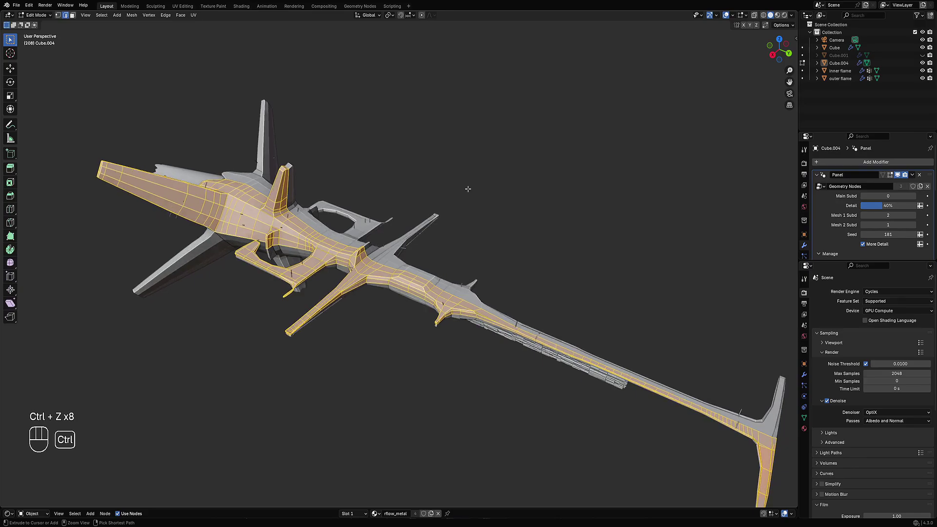
key("ctrl+z")
key("ctrl+z")
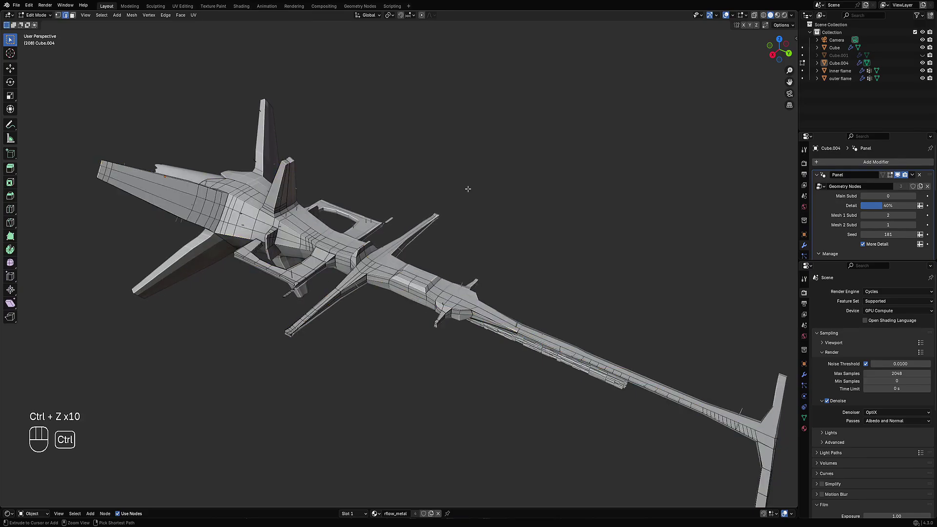
Return to Object Mode and turn off More Detail in the Panel modifier.
key("Tab")
middle_click_drag(468, 182, 458, 280)
middle_click_drag(458, 279, 413, 252, "shift")
scroll(452, 260, "up", 1)
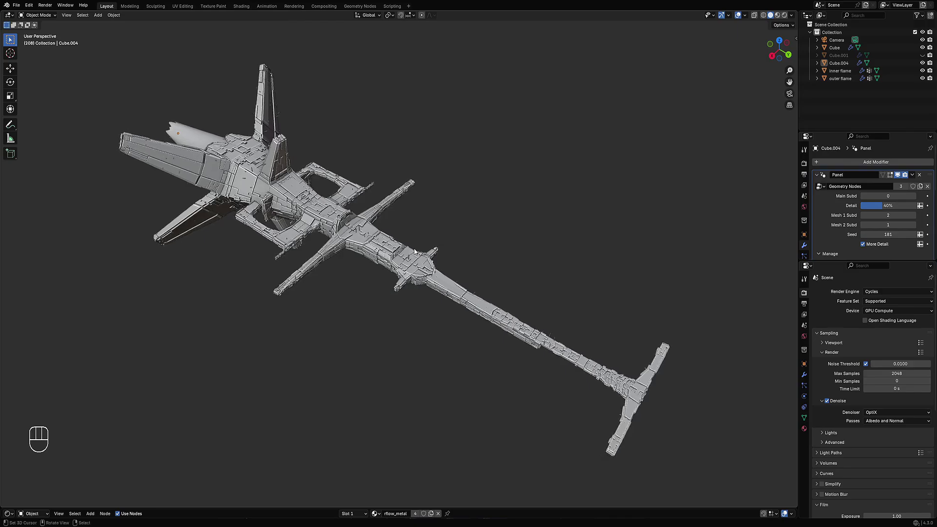
scroll(413, 252, "up", 1)
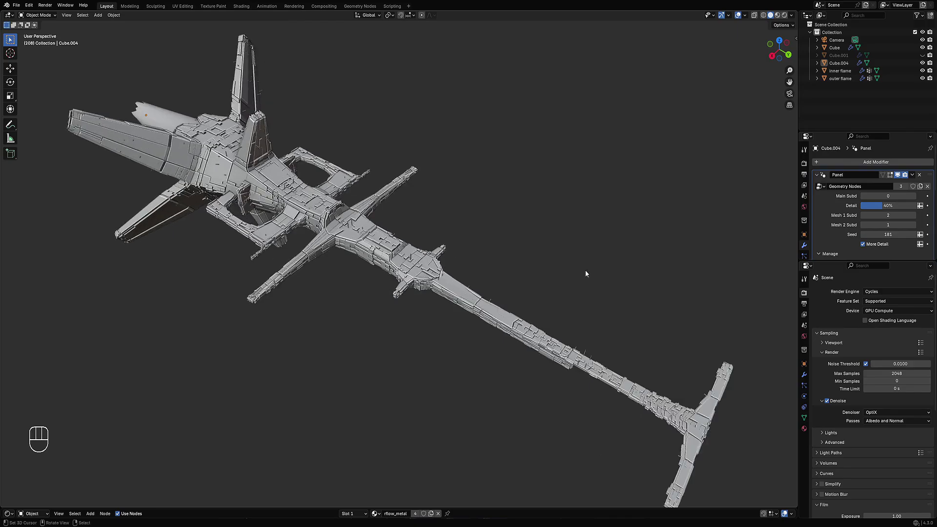
left_click(865, 245)
left_click(864, 245)
left_click(864, 245)
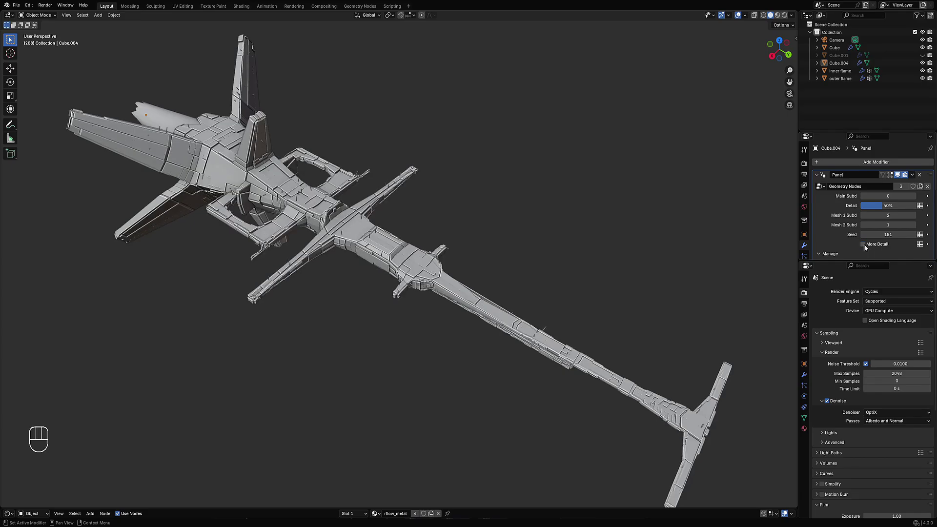
Examine the simpler panelling along the ship and switch the viewport to Rendered shading.
middle_click_drag(435, 339, 382, 273)
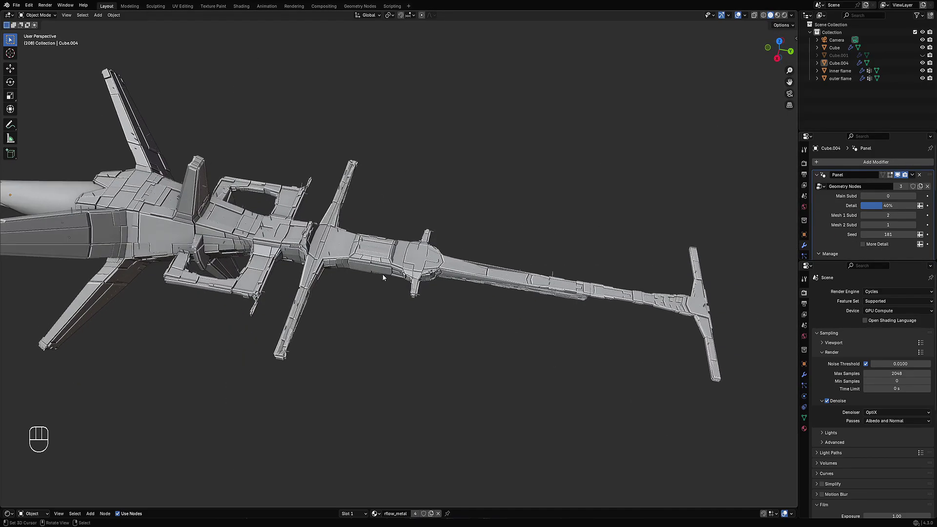
mouse_move(372, 192)
middle_mouse_down()
mouse_move(458, 195)
mouse_move(471, 224)
middle_mouse_up()
key("z")
left_click(489, 172)
scroll(491, 176, "down", 3)
scroll(733, 233, "up", 4)
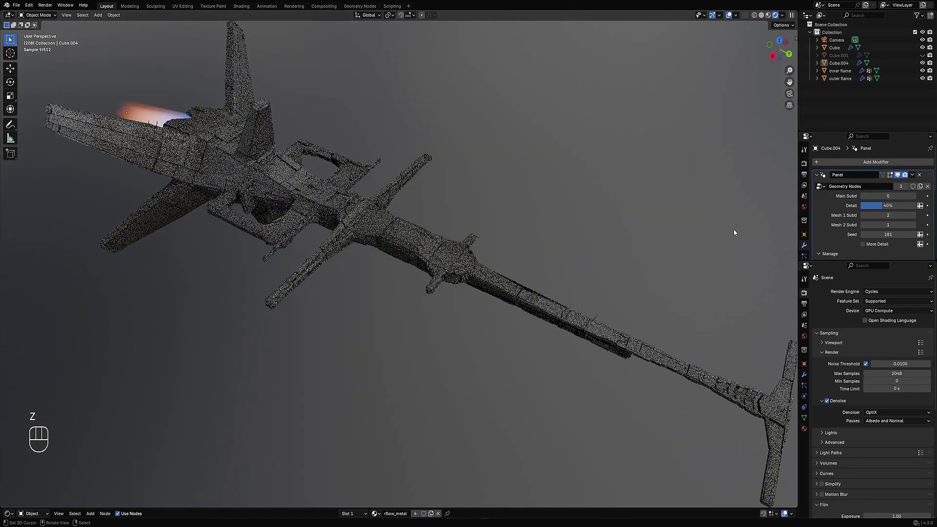
Set the Panel modifier's Detail to 90% and Main Subd to 1, and turn on More Detail.
left_click_drag(883, 206, 919, 207)
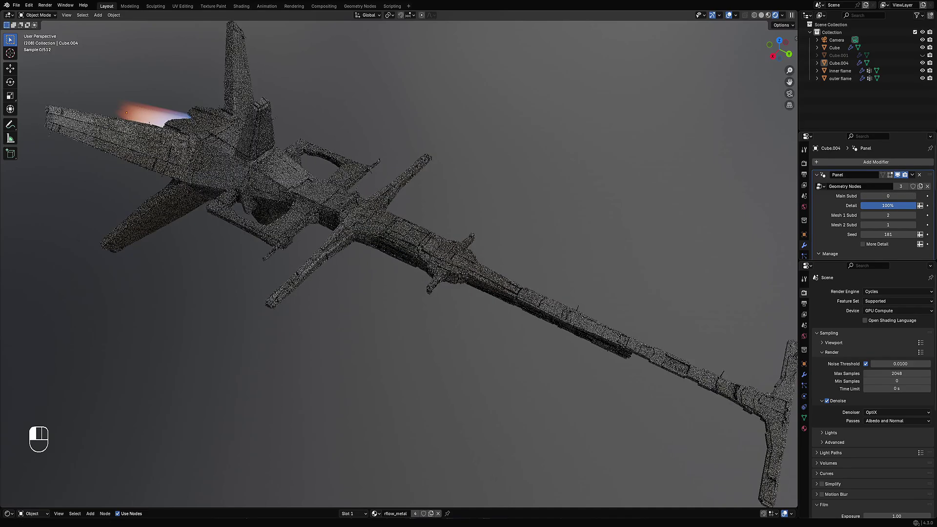
left_click_drag(918, 207, 910, 206)
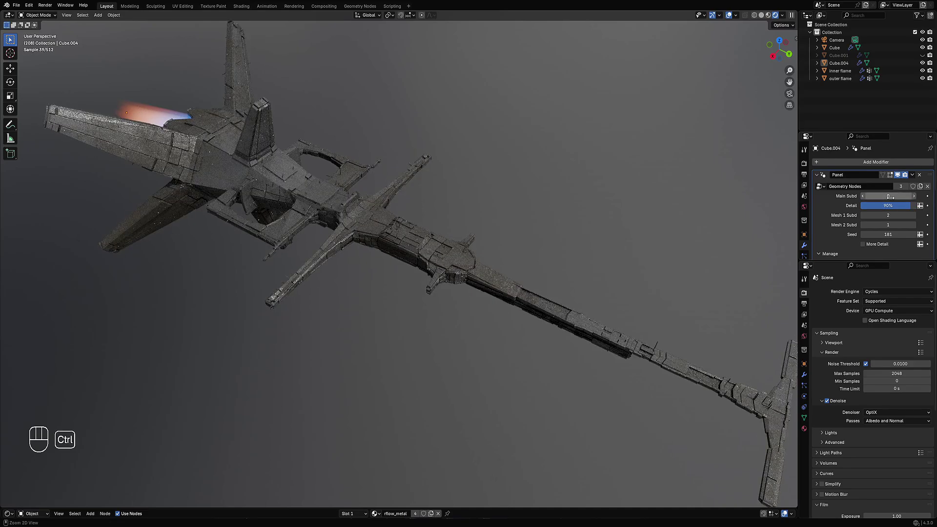
scroll(576, 257, "down", 2)
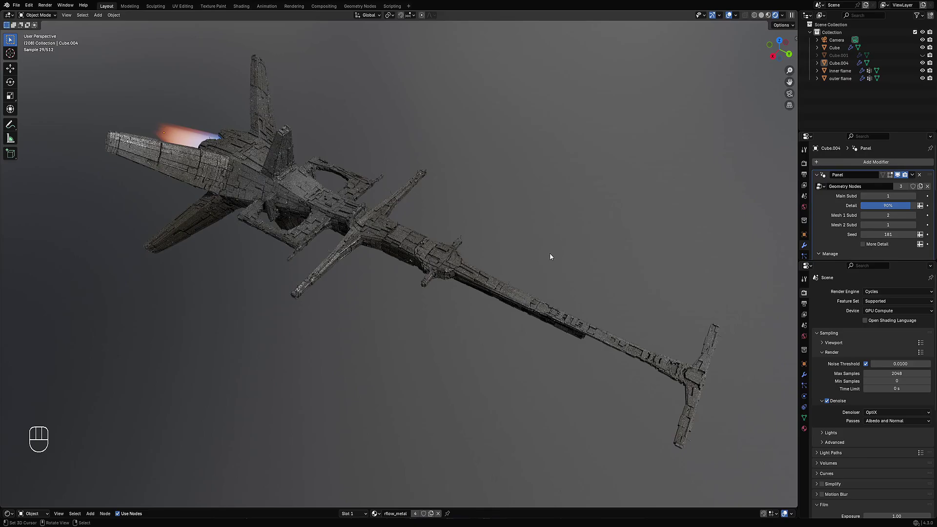
middle_click_drag(550, 252, 703, 256)
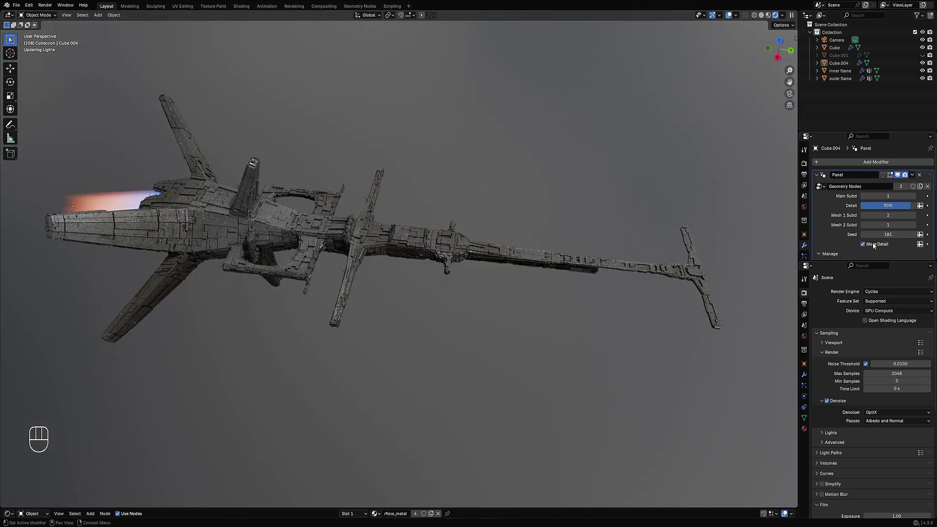
Examine the rendered ship's panelling from the side and from underneath against the sky.
key("shift+alt+z")
key("shift+alt+z")
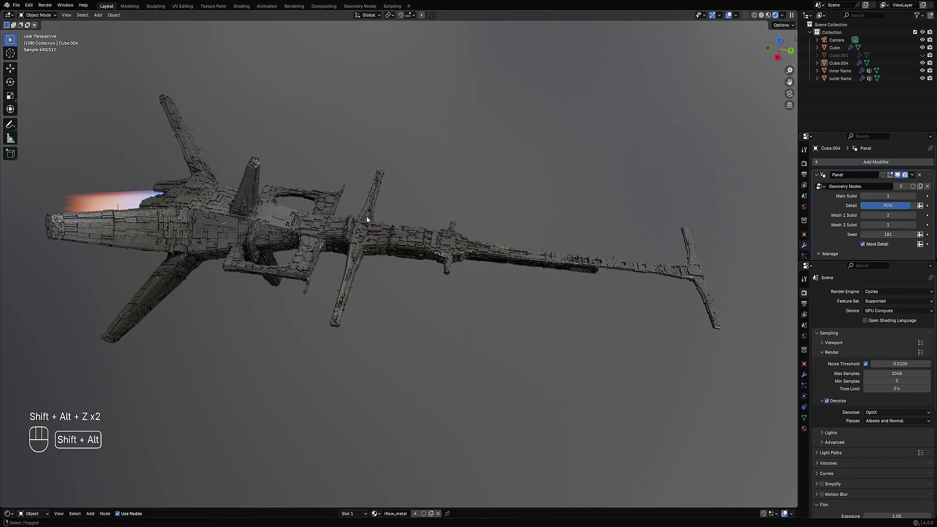
middle_click_drag(372, 207, 439, 253)
scroll(376, 264, "up", 4)
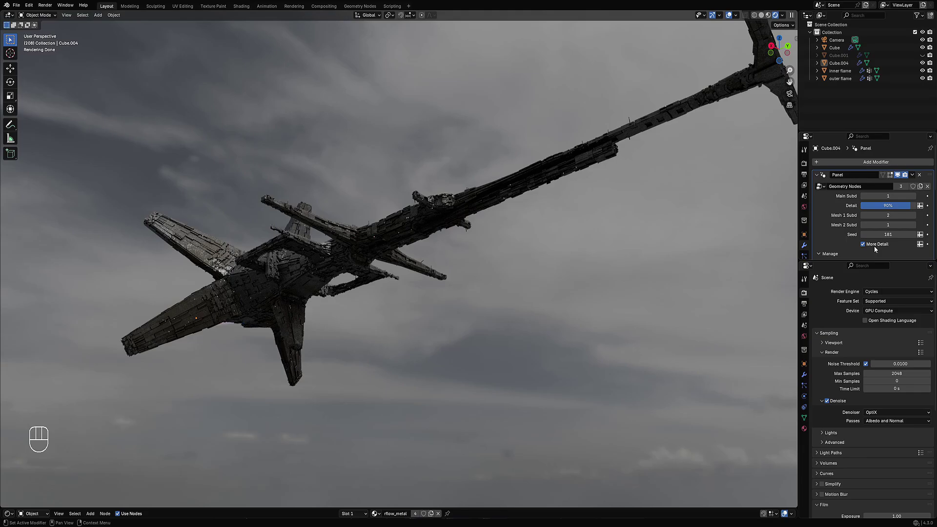
mouse_move(456, 259)
middle_mouse_down()
mouse_move(452, 265)
mouse_move(465, 243)
middle_mouse_up()
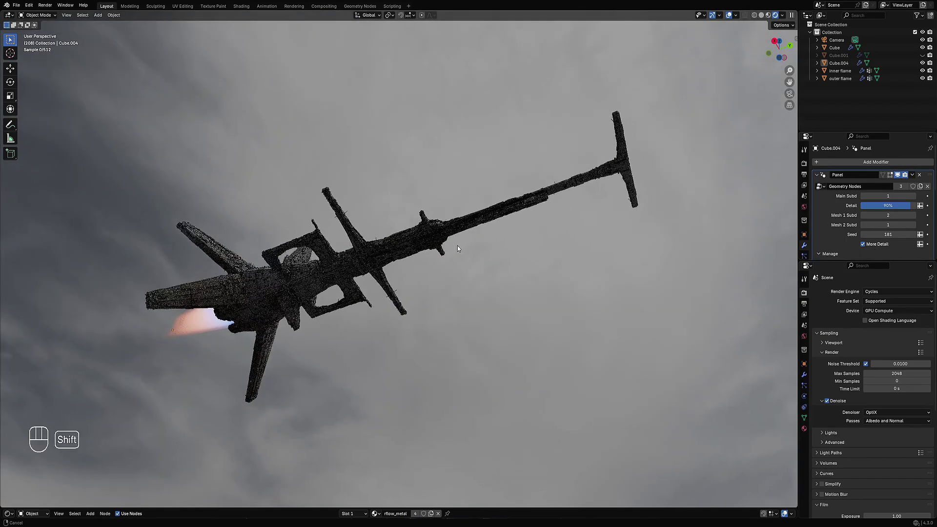
scroll(457, 254, "down", 2)
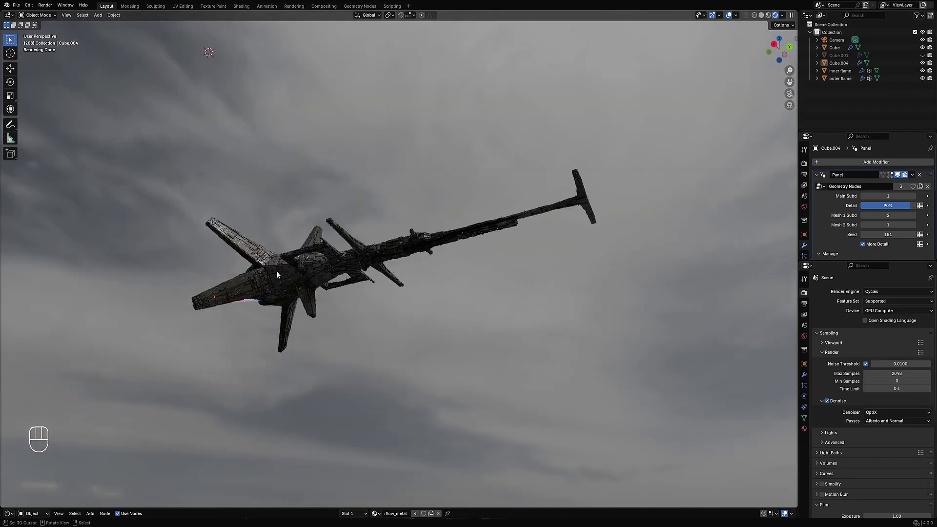
Hide the viewport overlays and examine the rendered ship from below and from above.
key("shift+alt+z")
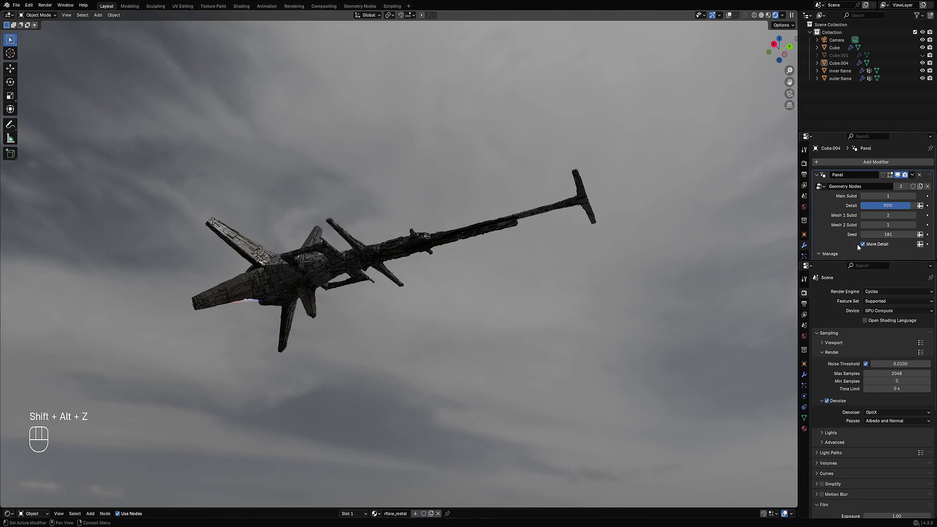
middle_click_drag(265, 295, 184, 286)
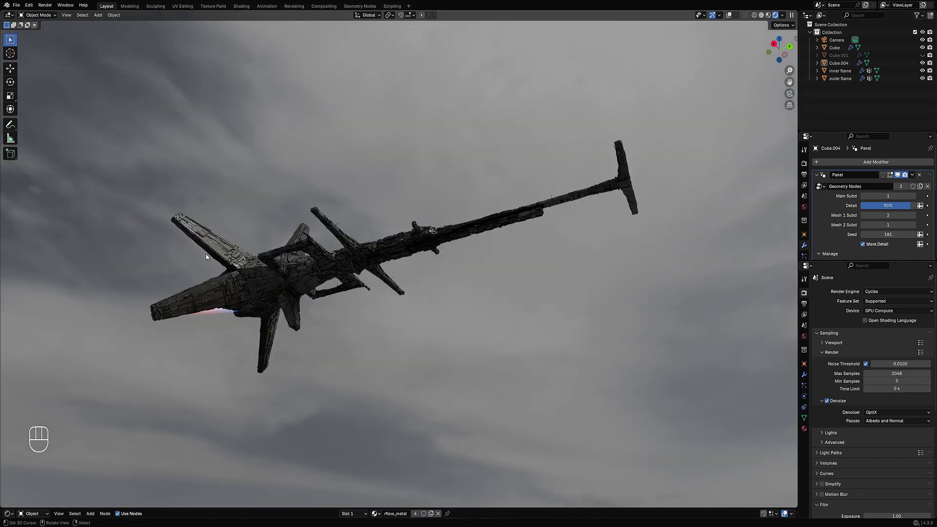
middle_click_drag(400, 261, 428, 314)
middle_click_drag(448, 272, 419, 301)
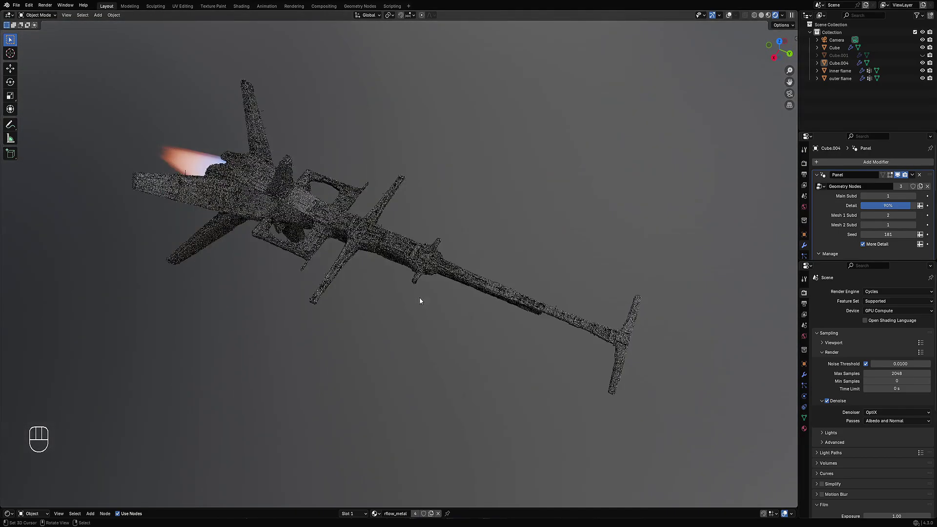
scroll(312, 227, "up", 1)
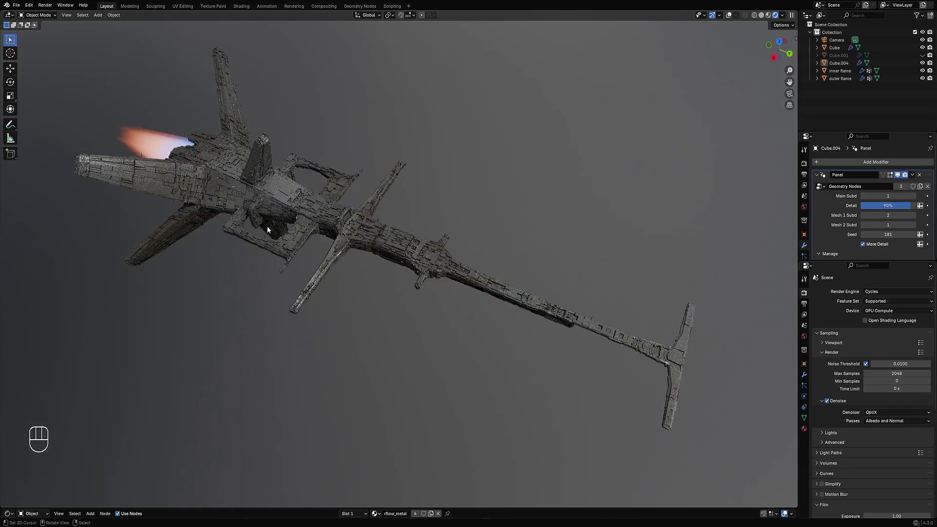
Compare the rendered wing and fuselage panels up close with More Detail turned off and back on.
middle_click_drag(460, 230, 416, 242)
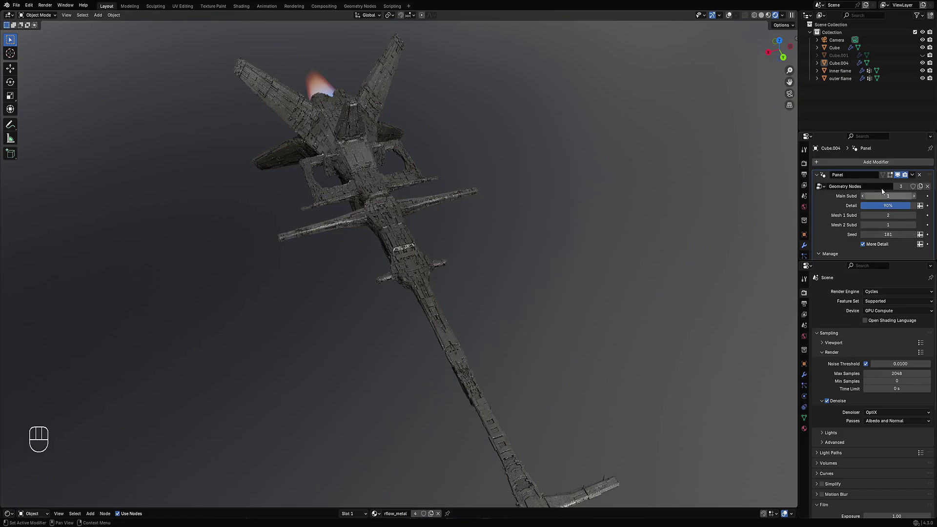
scroll(369, 246, "up", 2)
middle_click_drag(370, 245, 411, 235)
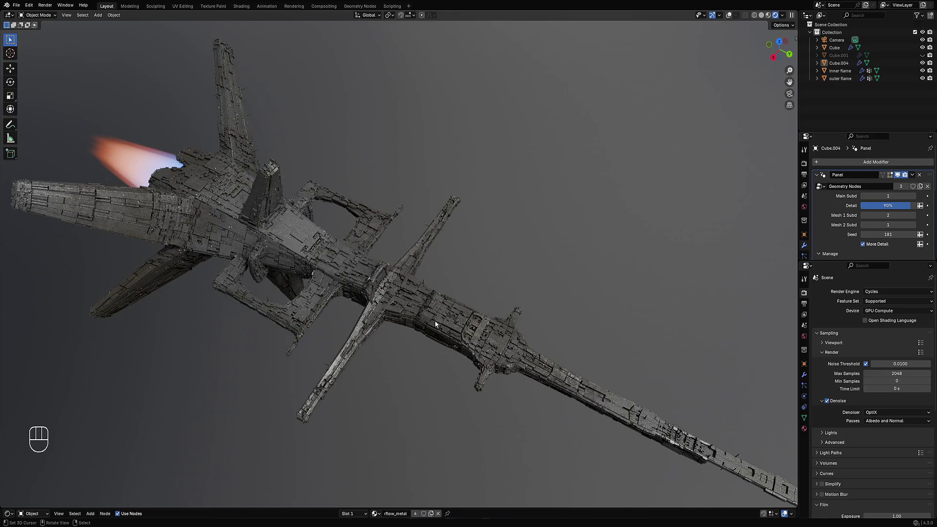
left_click(874, 244)
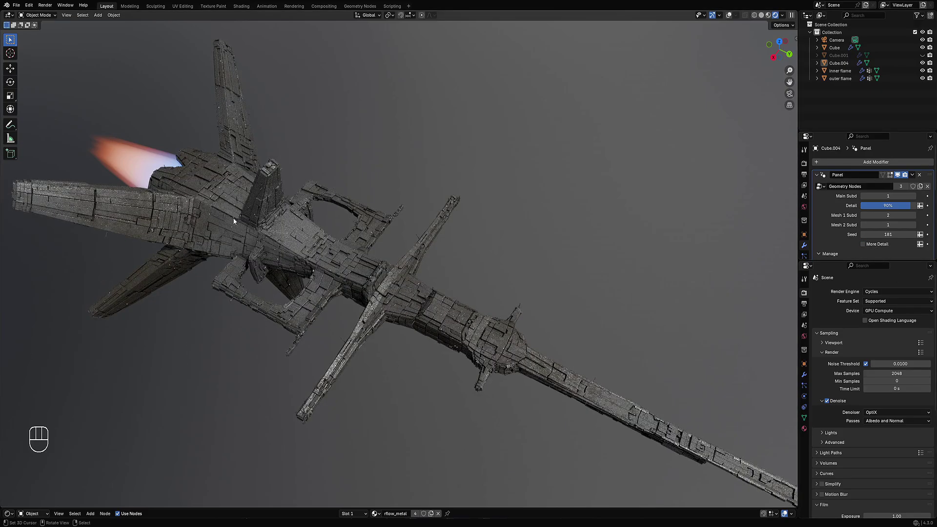
left_click(863, 244)
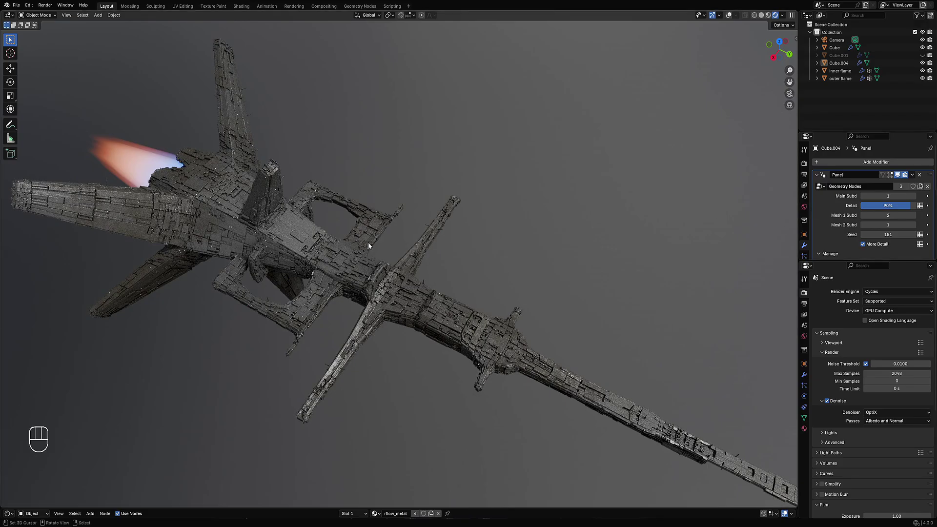
Unhide all objects and isolate the blocky ship Cube.001 by hiding everything else.
middle_click_drag(368, 242, 665, 266)
middle_click_drag(478, 264, 433, 267, "alt")
key("alt+h")
left_click(405, 318)
key("shift+h")
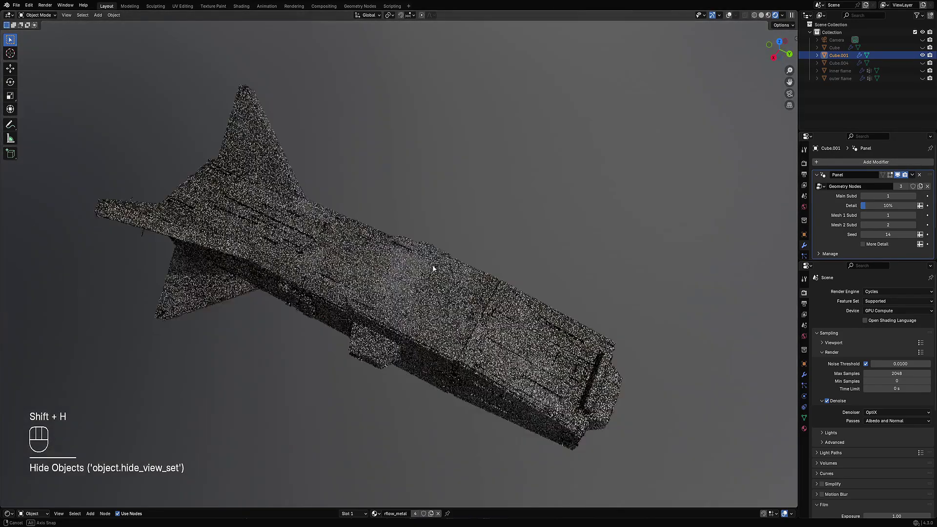
Enter Edit Mode on Cube.001 in Solid shading with the viewport overlays shown, and examine its topology.
key("Tab")
key("z")
left_click(473, 264)
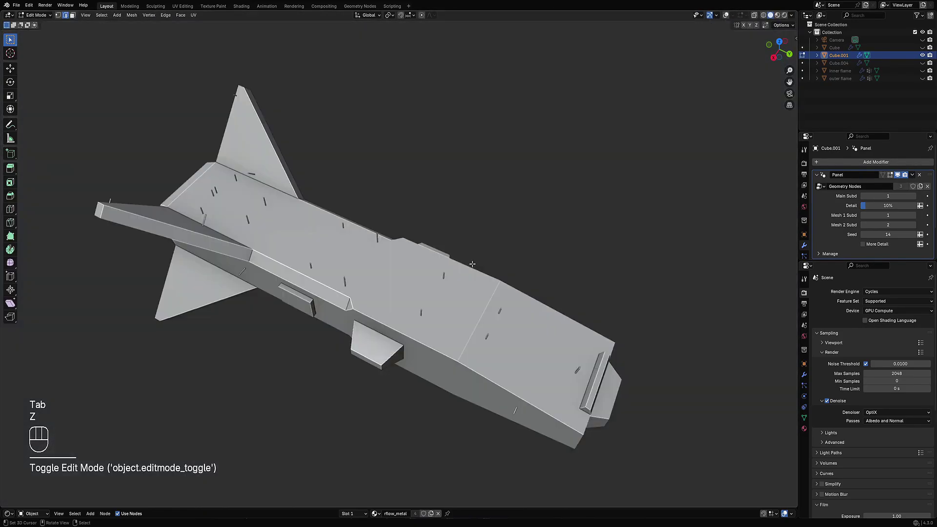
scroll(475, 259, "down", 3)
key("shift+alt+z")
middle_click_drag(464, 228, 483, 245)
middle_click_drag(441, 266, 451, 271)
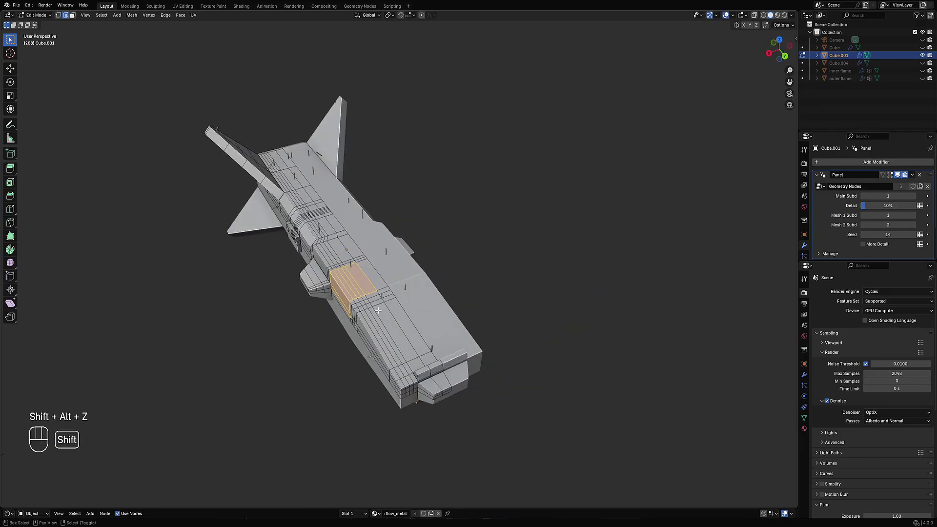
Switch to edge selection, clear the selection and select the lengthwise edge loop along the upper hull side.
key("2")
scroll(454, 275, "up", 5)
key("alt+a")
left_click(453, 275, "alt+shift")
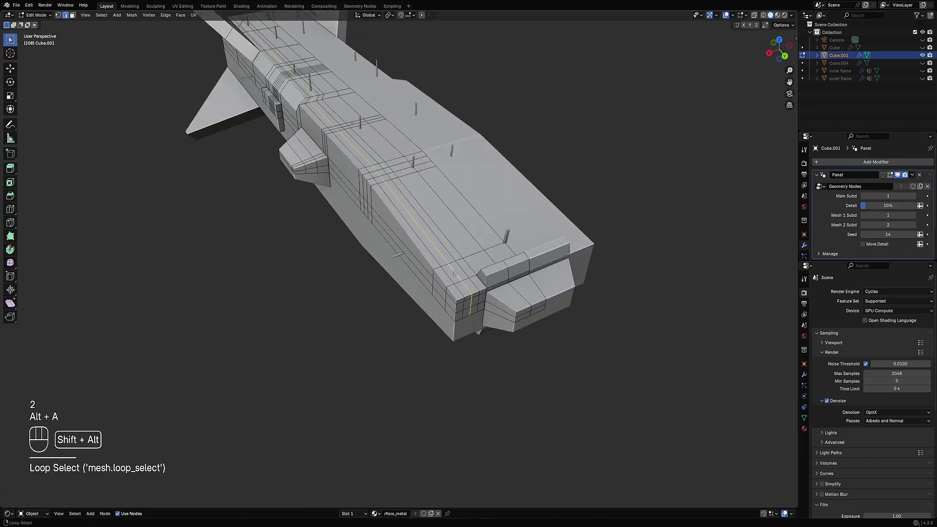
Add the parallel lengthwise edge loop to the selection, dissolve the selected loops and check the regenerated hull panels in Object Mode.
left_click(448, 276, "alt+shift")
key("ctrl+x")
scroll(459, 266, "down", 5)
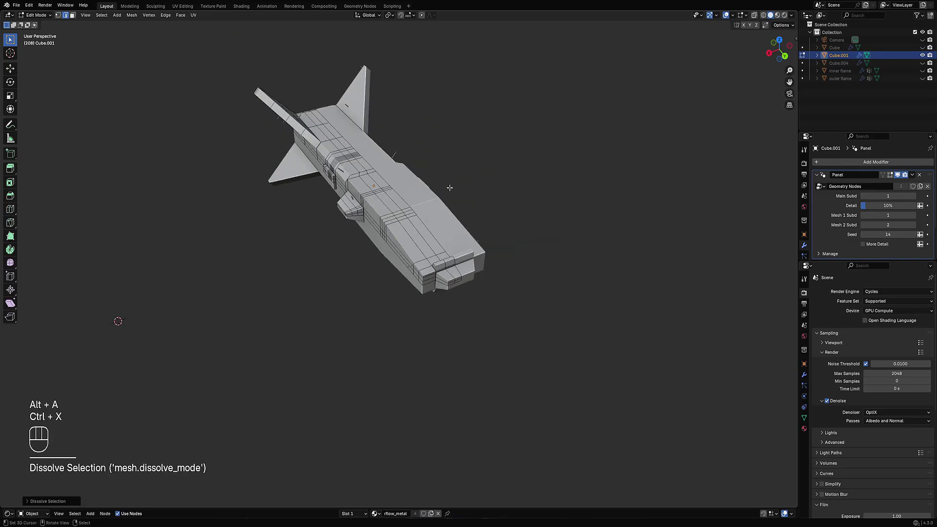
middle_click_drag(507, 220, 468, 254)
key("Tab")
key("Tab")
Select the whole ship mesh, move it along the X axis and inspect the resulting panels in Object Mode.
key("a")
scroll(400, 287, "up", 2)
key("2")
key("g")
key("x")
left_click(413, 257)
key("Tab")
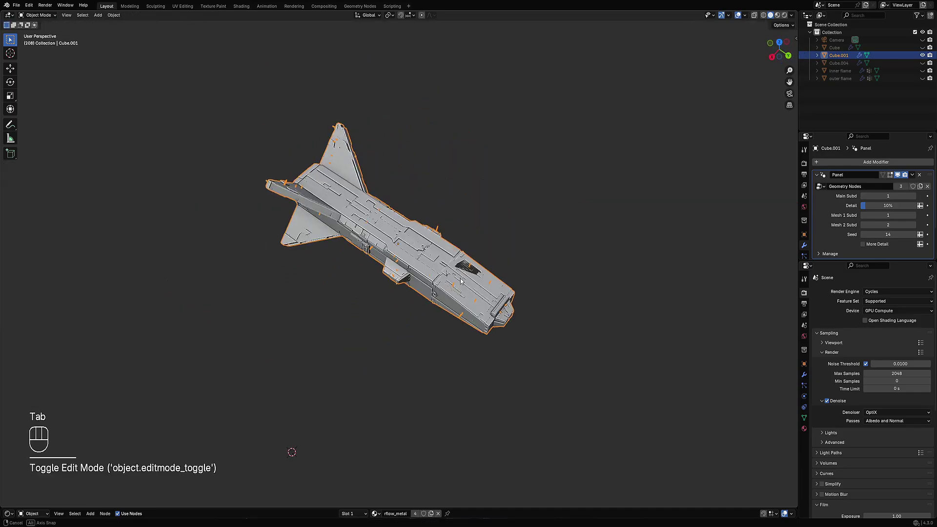
scroll(471, 259, "up", 5)
key("Tab")
key("Tab")
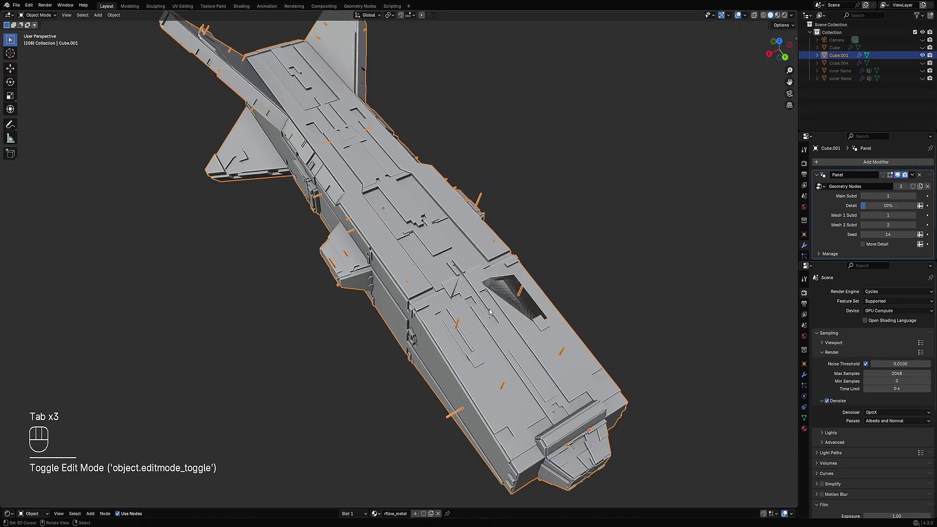
Cycle the Panel modifier's Seed up to 27 while comparing the panel layouts, and set Detail to 30%.
scroll(872, 234, "up", 4, "ctrl")
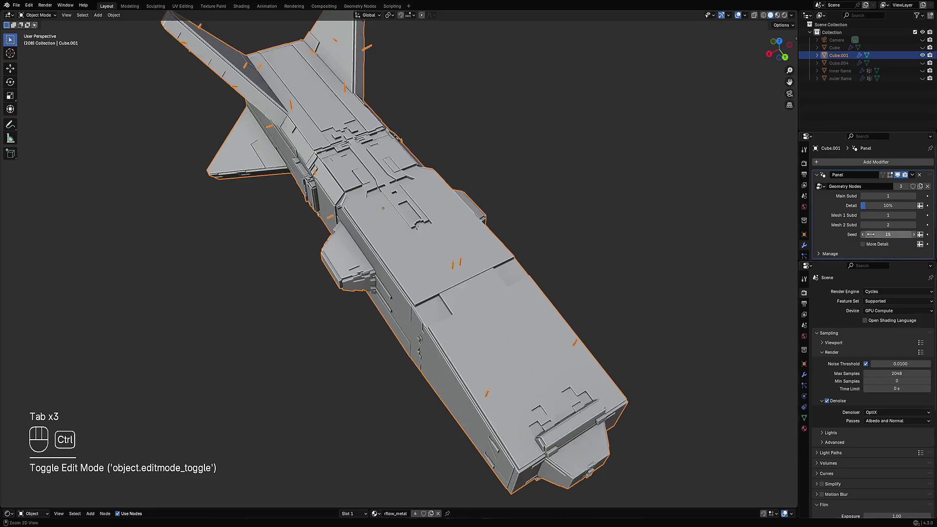
scroll(872, 234, "up", 2, "ctrl")
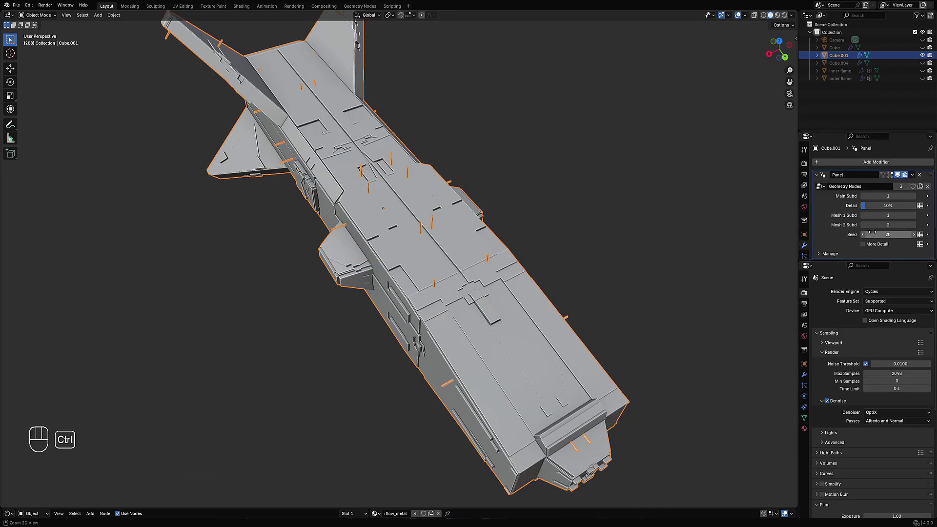
scroll(153, 351, "down", 5)
middle_click_drag(153, 351, 434, 249)
scroll(894, 233, "up", 5, "ctrl")
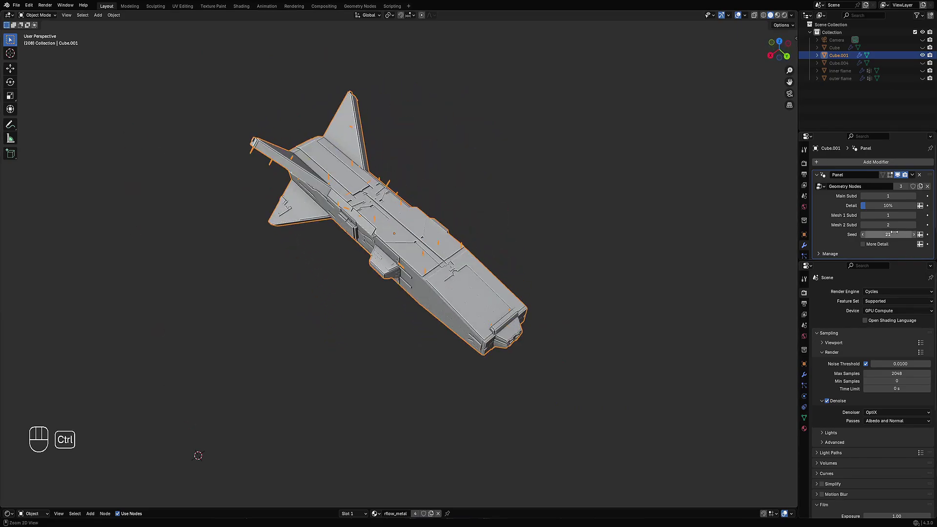
scroll(894, 233, "up", 2, "ctrl")
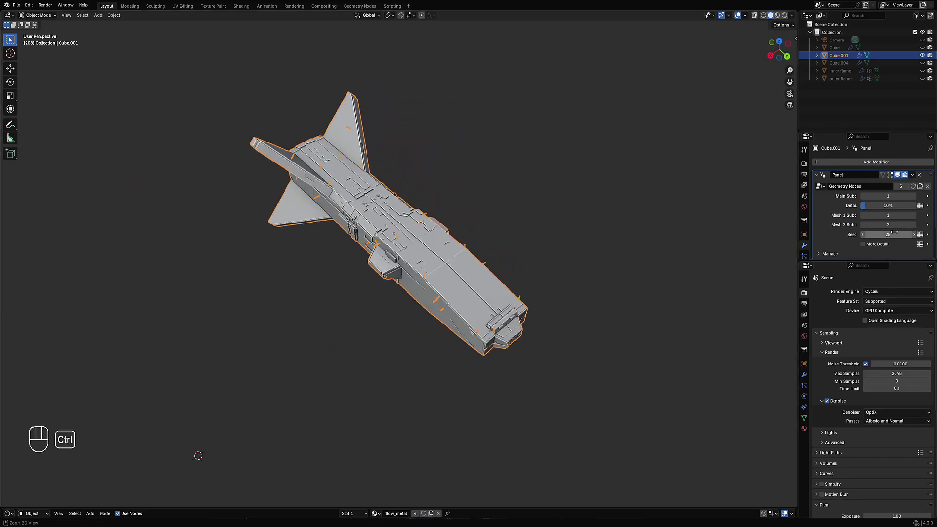
scroll(877, 206, "up", 2, "ctrl")
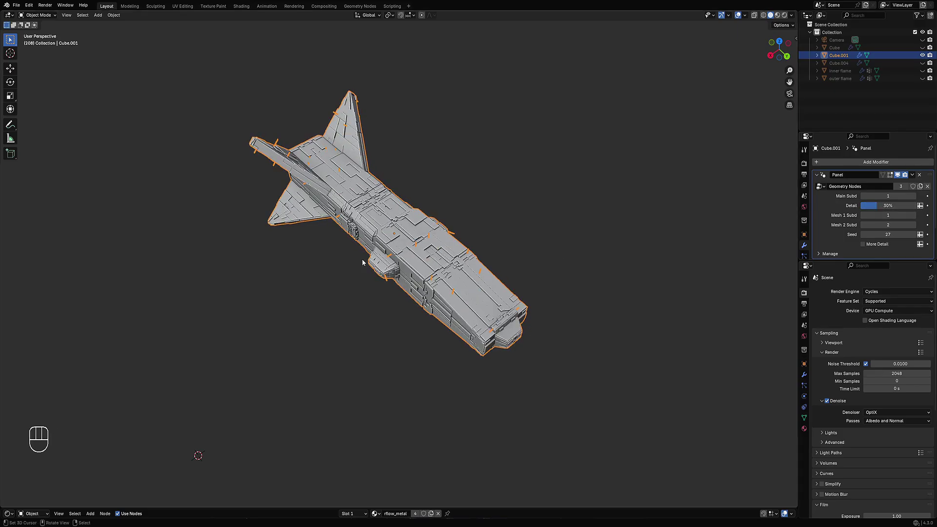
Duplicate the panelled ship Cube.001 along the X axis and place the copy beside the original.
scroll(439, 235, "down", 4)
left_click(442, 237)
key("shift+d")
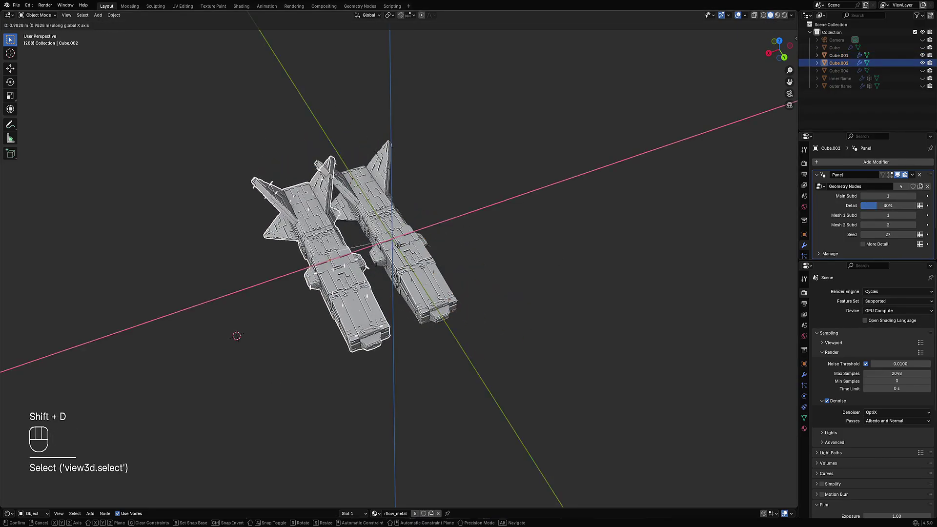
left_click(358, 250)
scroll(378, 278, "up", 3)
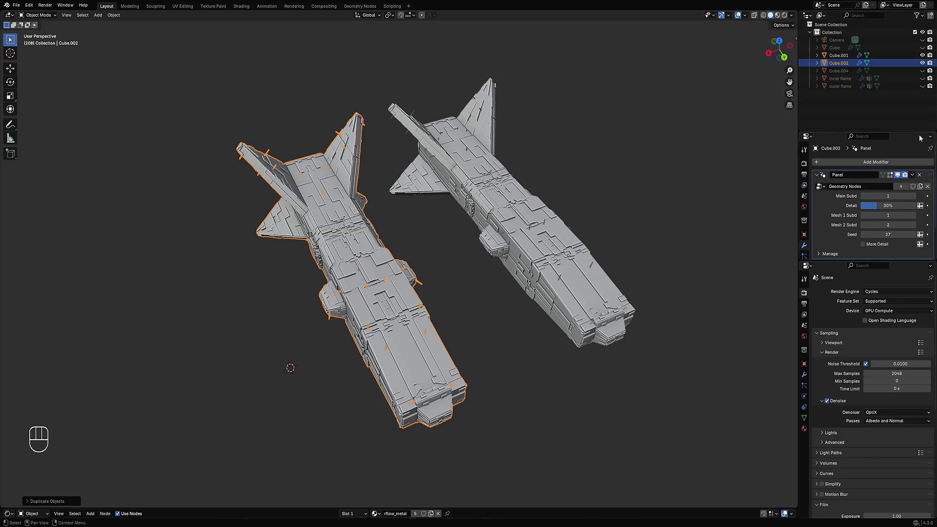
Duplicate the ship copy again along the X axis to form a row of three ships.
left_click(358, 261)
scroll(358, 261, "down", 3)
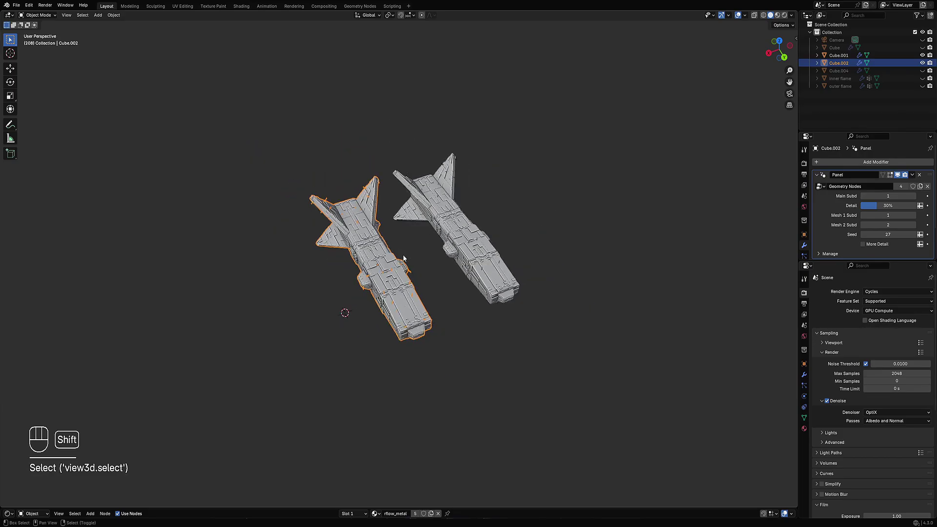
key("shift+d")
key("x")
left_click(301, 296)
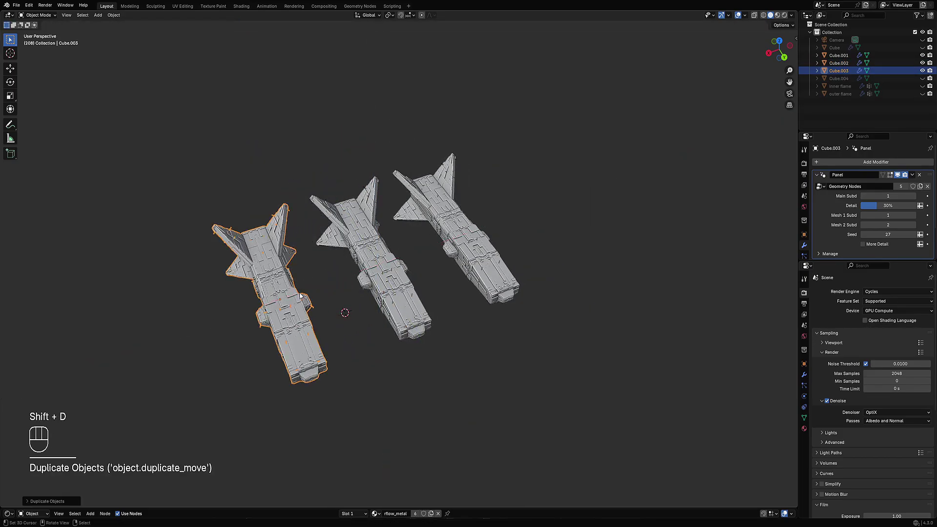
Select the two duplicated ships and delete them.
left_click(276, 323)
left_click(383, 288, "shift")
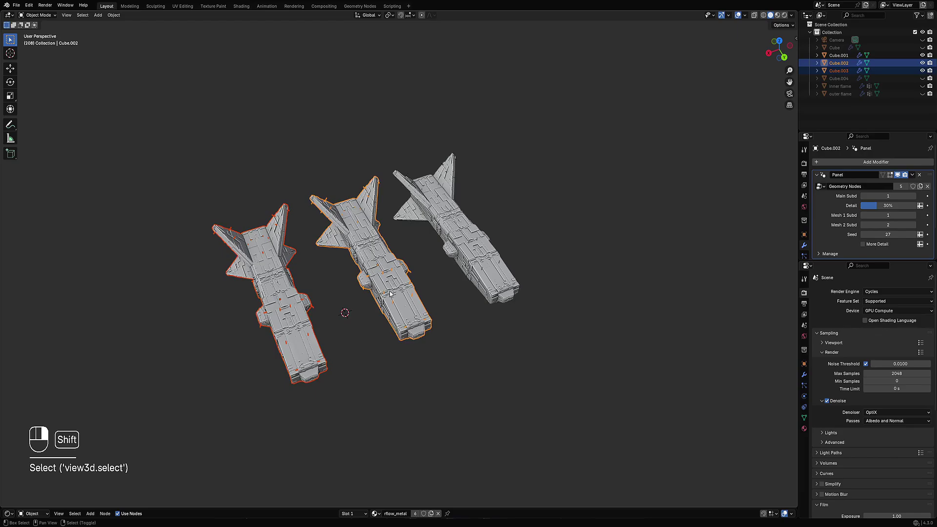
key("x")
left_click(382, 287)
Duplicate the original ship along the X axis and set the copy's Seed to 28.
left_click(441, 270)
key("shift+d")
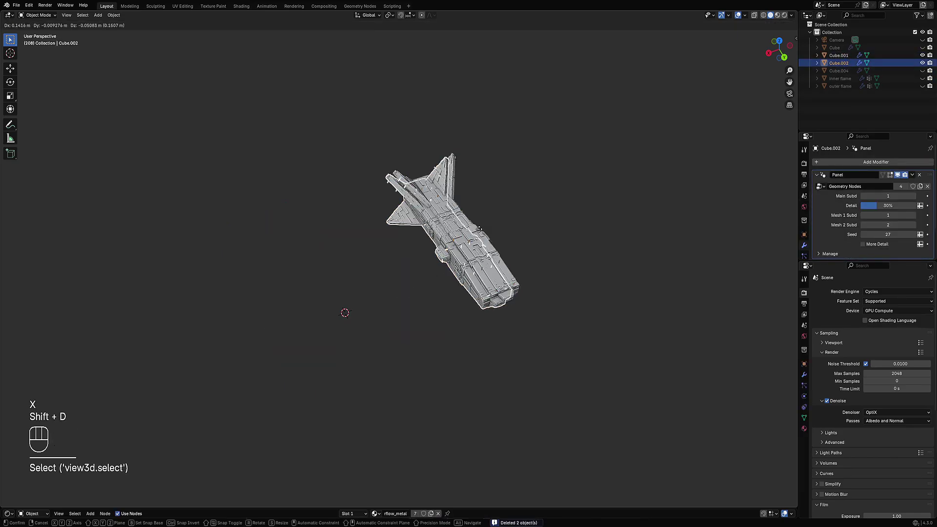
key("x")
left_click(400, 256)
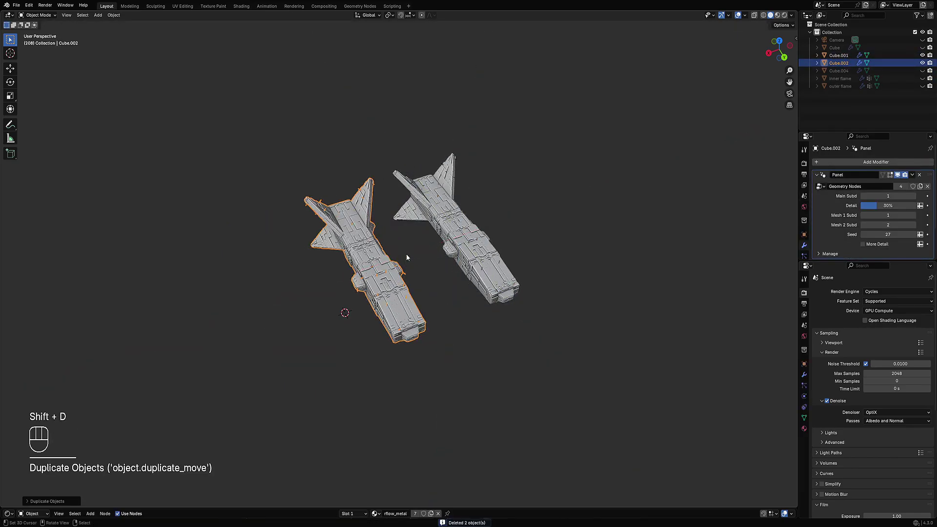
left_click(913, 234)
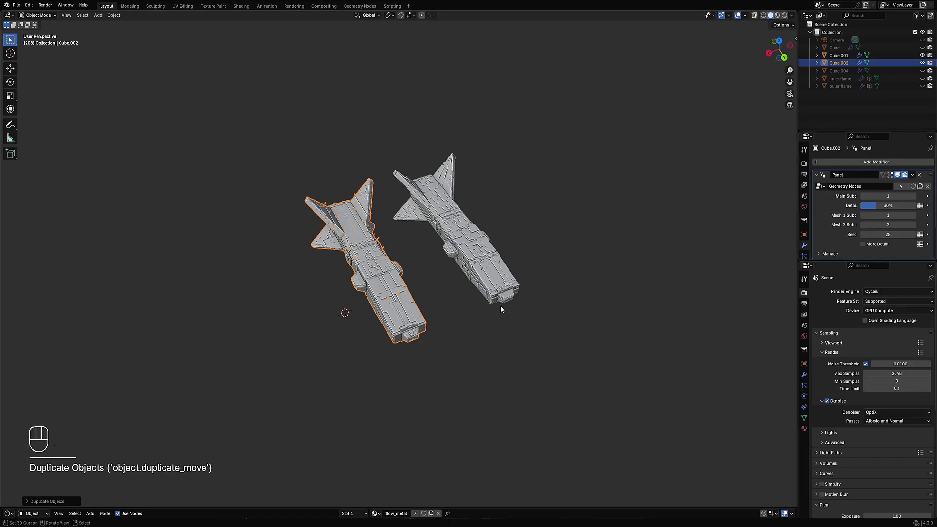
Duplicate the second ship along the X axis and set the third ship's Seed to 29.
key("shift+d")
key("x")
left_click(295, 336)
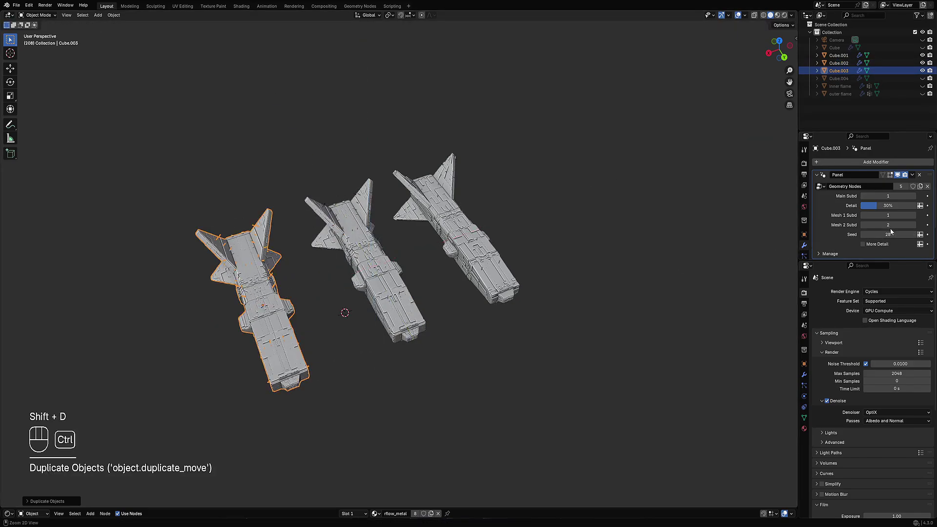
scroll(888, 234, "up", 1, "ctrl")
left_click(253, 352)
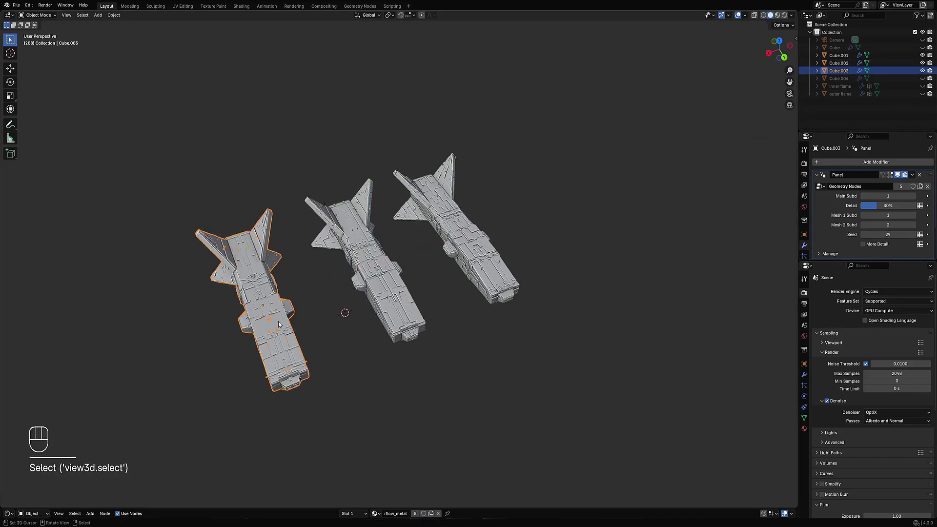
Delete the third and second ships one after the other, and select and frame the original Cube.001.
key("x")
left_click(292, 318)
left_click(390, 306)
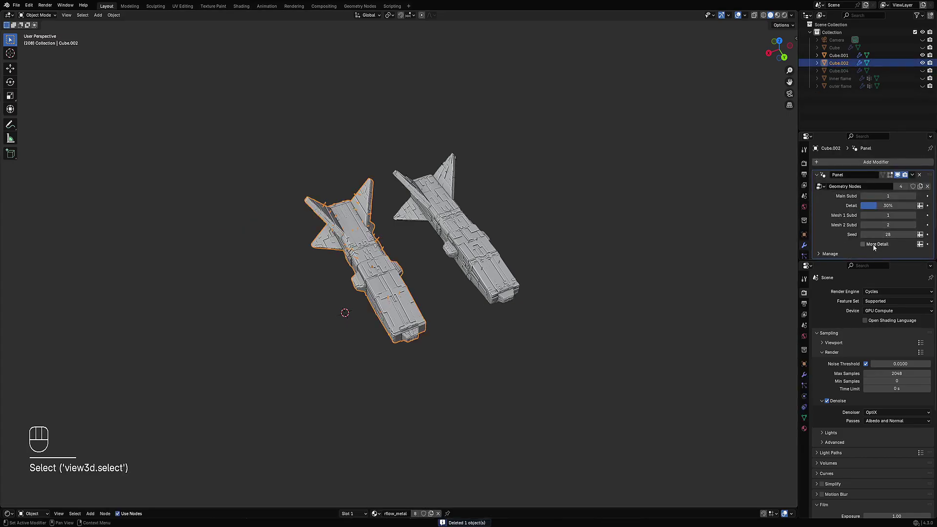
middle_click_drag(410, 285, 386, 296, "shift")
scroll(386, 296, "up", 2)
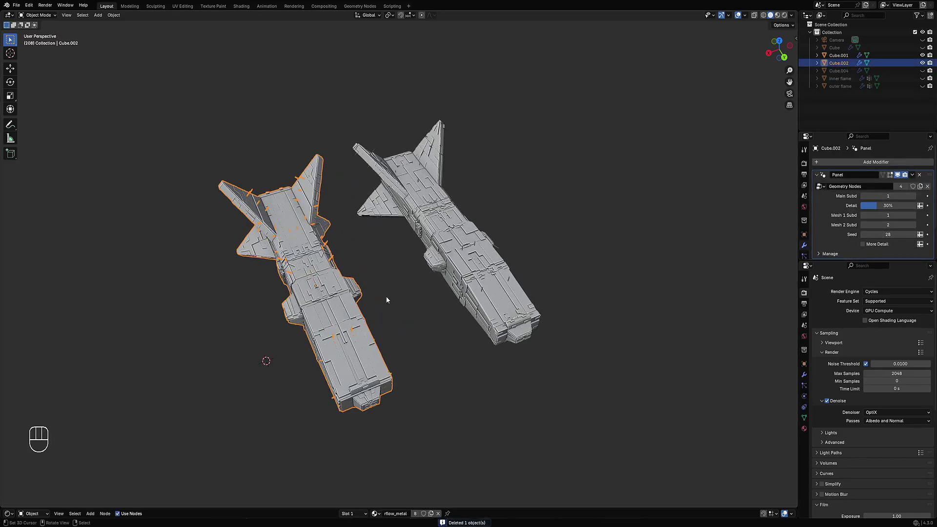
key("x")
left_click(342, 308)
left_click(464, 259, "shift")
key("KP_Decimal")
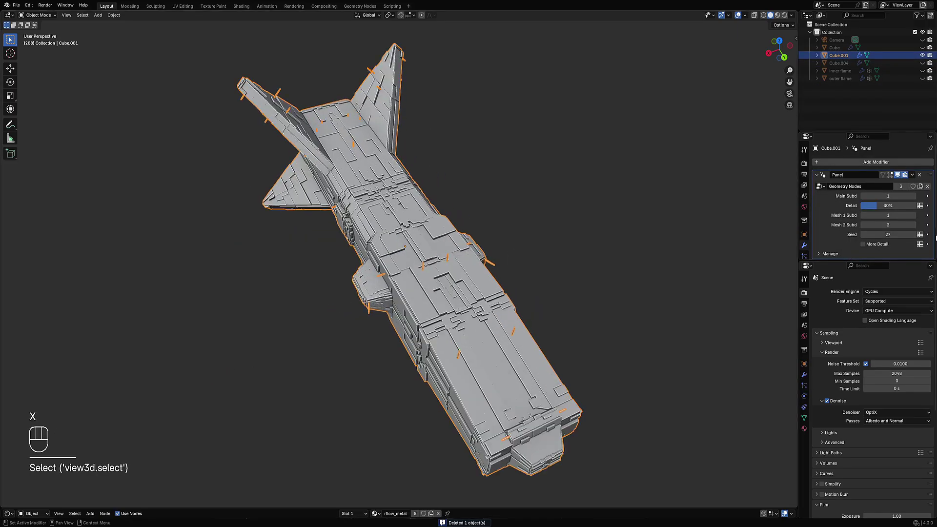
Turn on More Detail in the ship's Panel modifier and set Main Subd to 0.
left_click(889, 243)
scroll(428, 226, "down", 4)
middle_click_drag(428, 226, 466, 205)
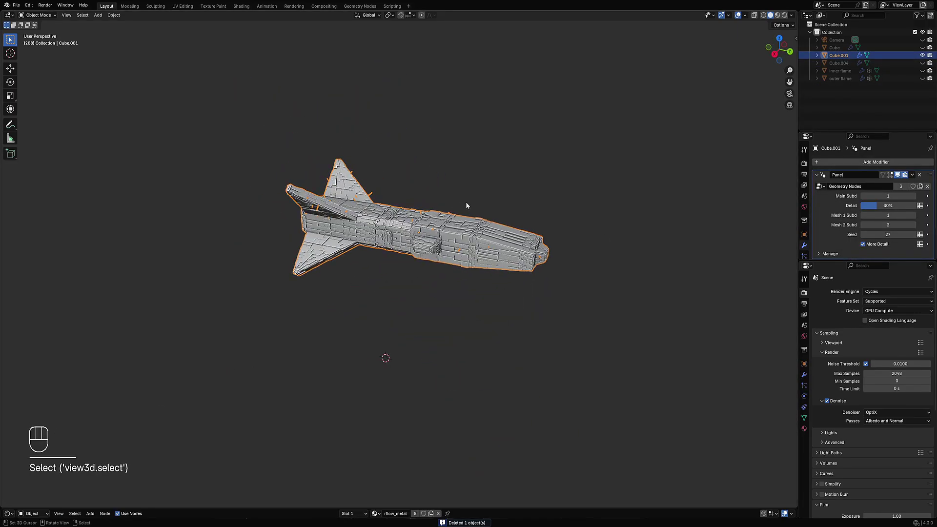
scroll(874, 195, "down", 1, "ctrl")
mouse_move(537, 188)
middle_mouse_down()
mouse_move(498, 217)
mouse_move(525, 264)
mouse_move(529, 210)
mouse_move(536, 236)
middle_mouse_up()
scroll(498, 218, "up", 2)
Preview the panelled ship in another viewport shading mode with the overlays hidden, and return to Solid shading.
key("z")
left_click(531, 191)
key("shift+alt+z")
key("z")
left_click(492, 209)
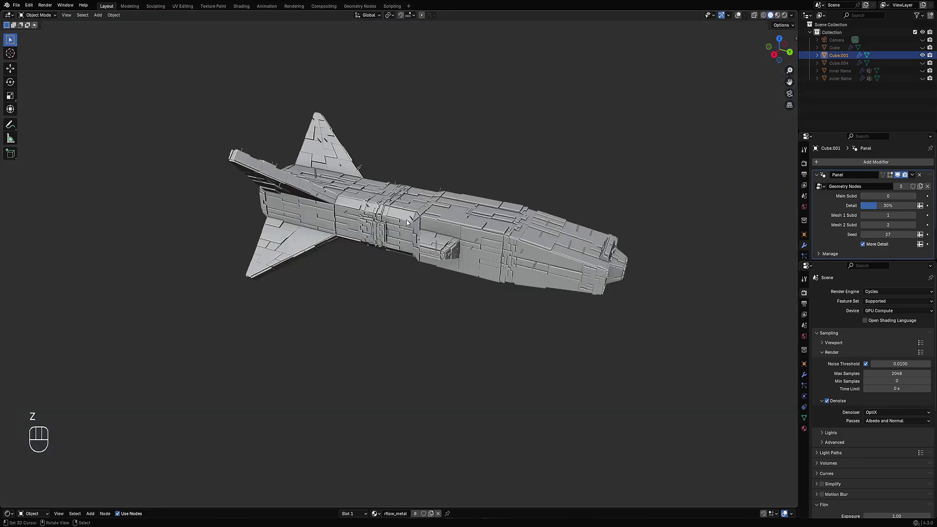
Show the overlays and, in Edit Mode, extrude the two small adjacent faces on the hull side outward into a protruding block.
key("Tab")
key("shift+alt+z")
middle_click_drag(407, 220, 530, 268, "shift")
scroll(478, 265, "up", 3)
middle_click_drag(518, 253, 460, 235, "shift")
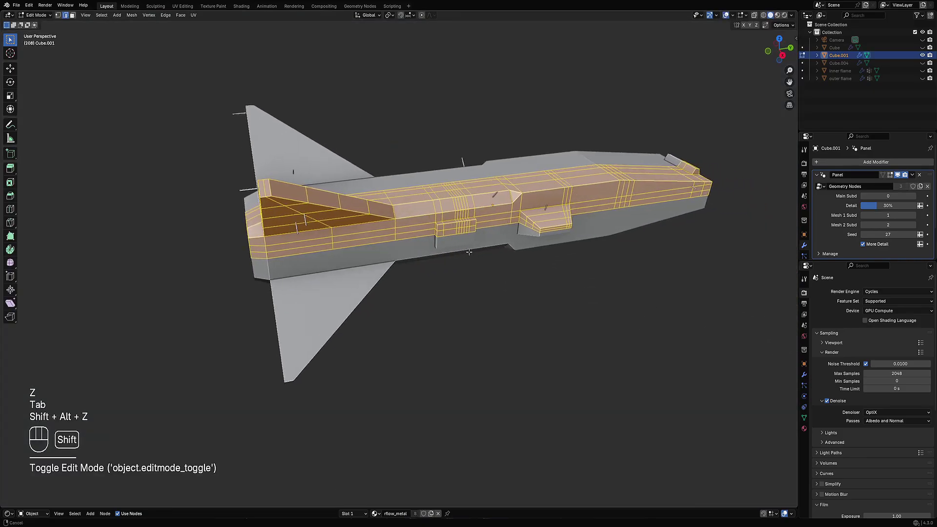
scroll(439, 212, "up", 2)
key("3")
left_click(440, 203)
left_click(438, 211, "shift")
key("e")
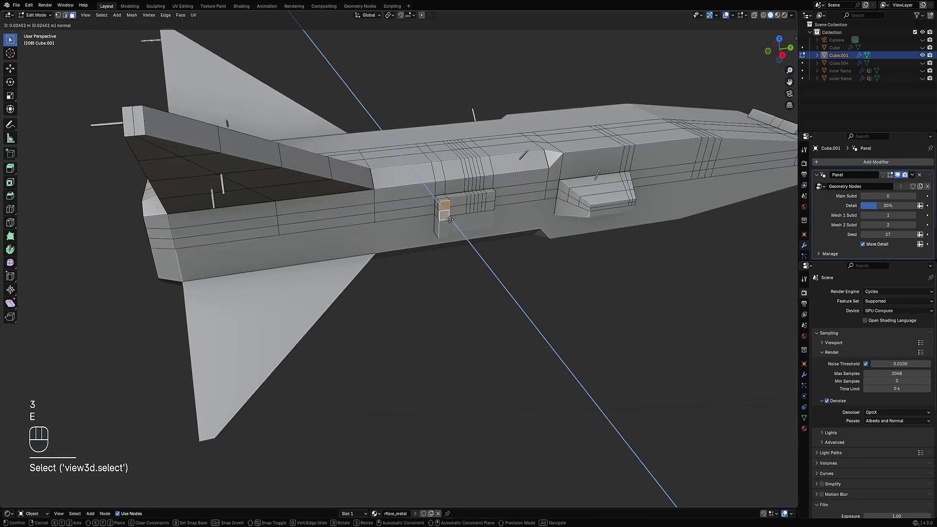
left_click(459, 232)
Check the extruded side block in Object Mode and add a loop cut near its outer end.
key("Tab")
scroll(460, 231, "down", 8)
middle_click_drag(459, 232, 76, 388)
middle_click_drag(414, 232, 407, 229)
key("Tab")
scroll(408, 229, "up", 6)
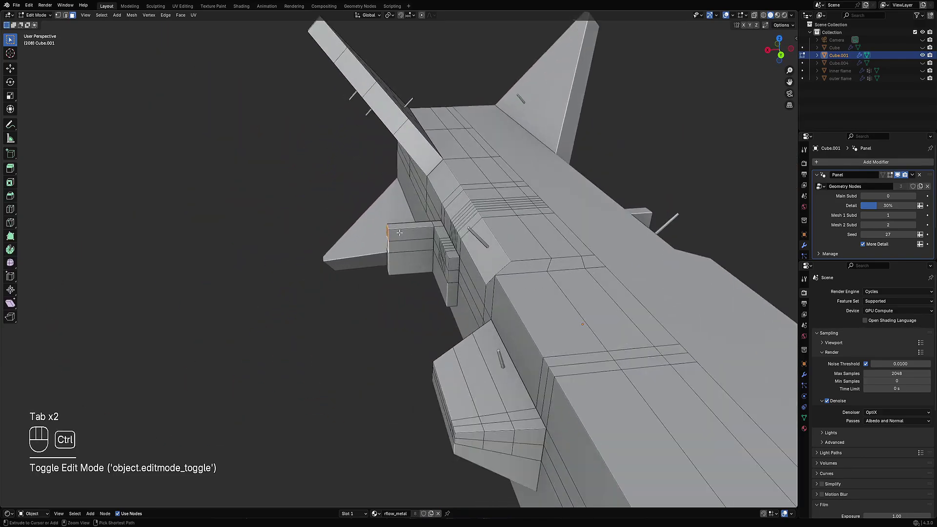
key("ctrl+r")
left_click(405, 227)
left_click(455, 179)
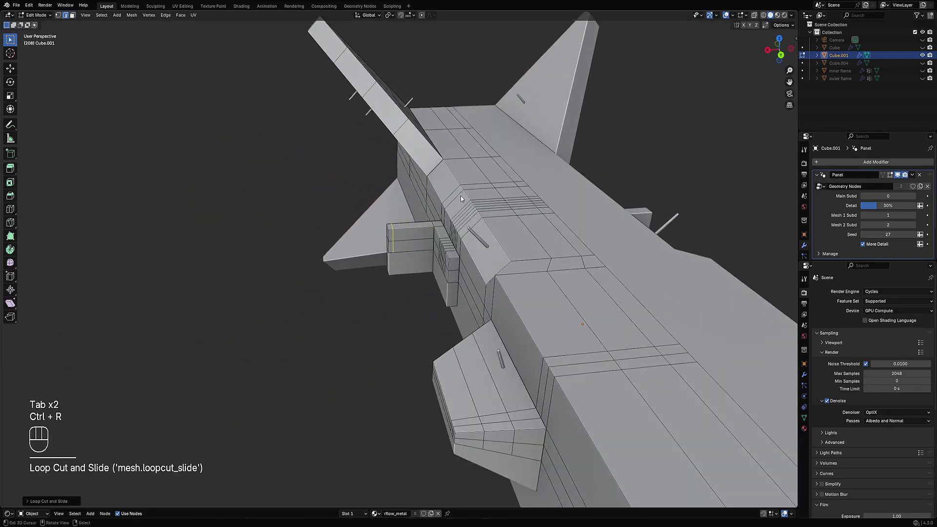
Examine the regenerated panels around the side block from several angles, switching between the base mesh and the modifier result.
key("Tab")
scroll(461, 199, "down", 6)
middle_click_drag(461, 198, 393, 204)
key("Tab")
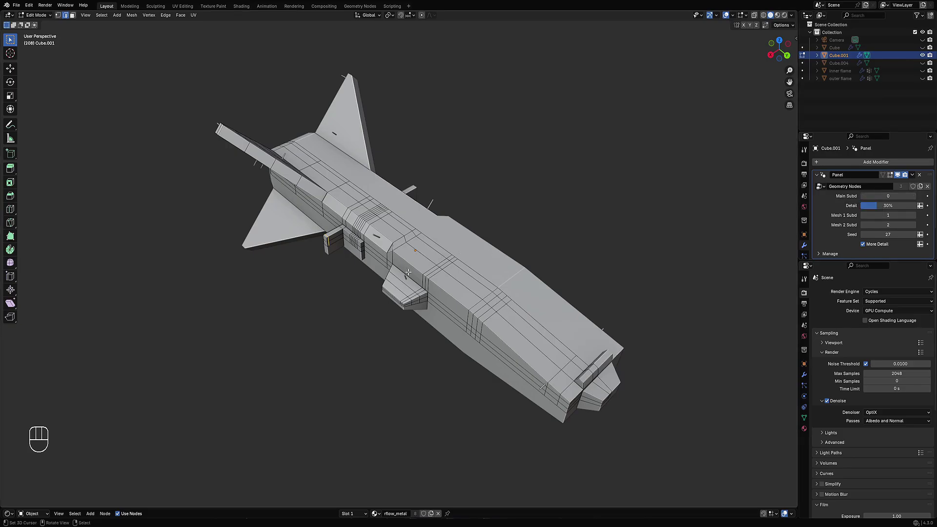
scroll(371, 254, "up", 4)
mouse_move(397, 247)
middle_mouse_down("shift")
mouse_move(418, 267)
mouse_move(388, 250)
middle_mouse_up("shift")
key("Tab")
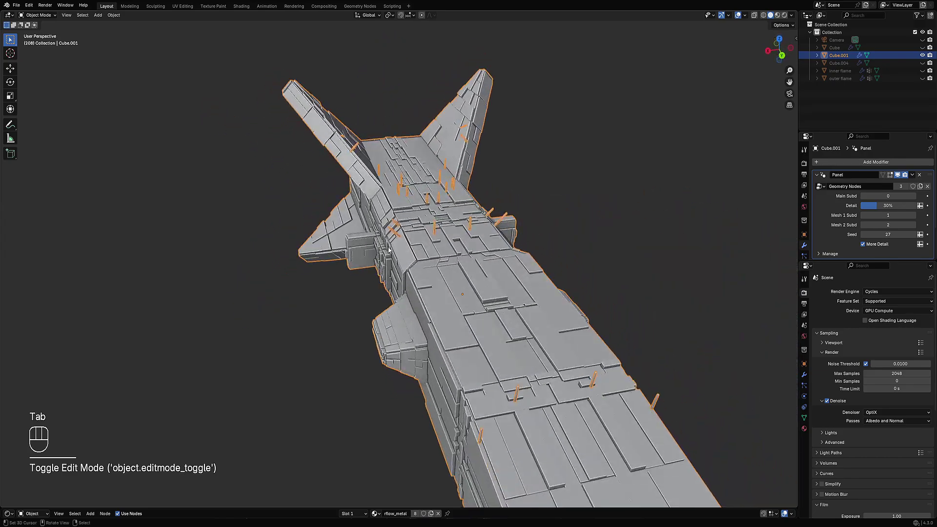
Add another loop cut close to the side block's outer end and view the updated panels in Object Mode.
key("Tab")
key("ctrl+r")
left_click(347, 237)
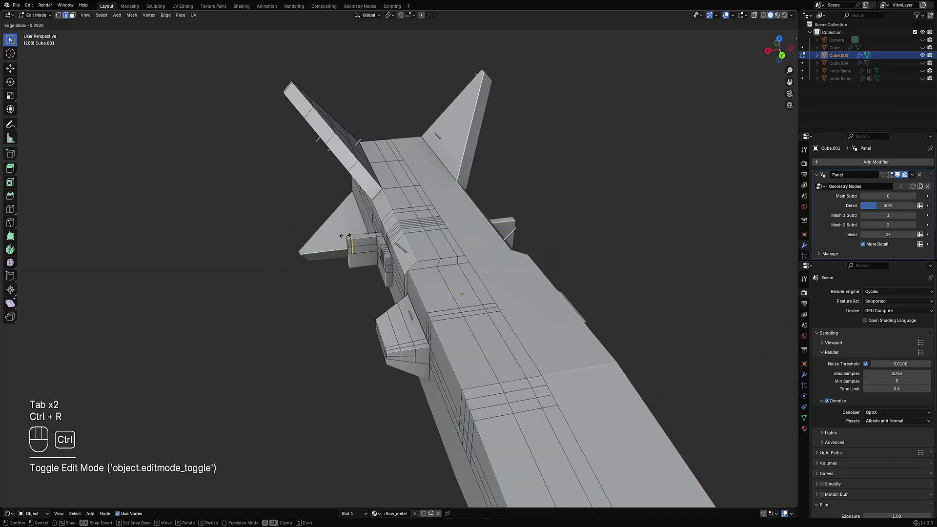
left_click(348, 235)
key("Tab")
scroll(459, 242, "down", 5)
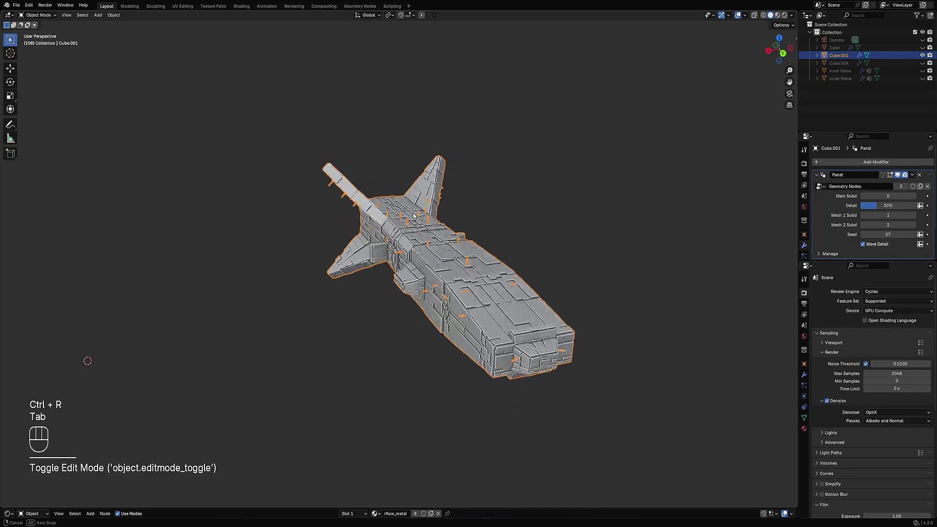
middle_click_drag(430, 230, 502, 237)
Select the narrow faces near the side block's outer end, extrude them and check the panelled result.
key("Tab")
scroll(480, 249, "up", 3)
key("3")
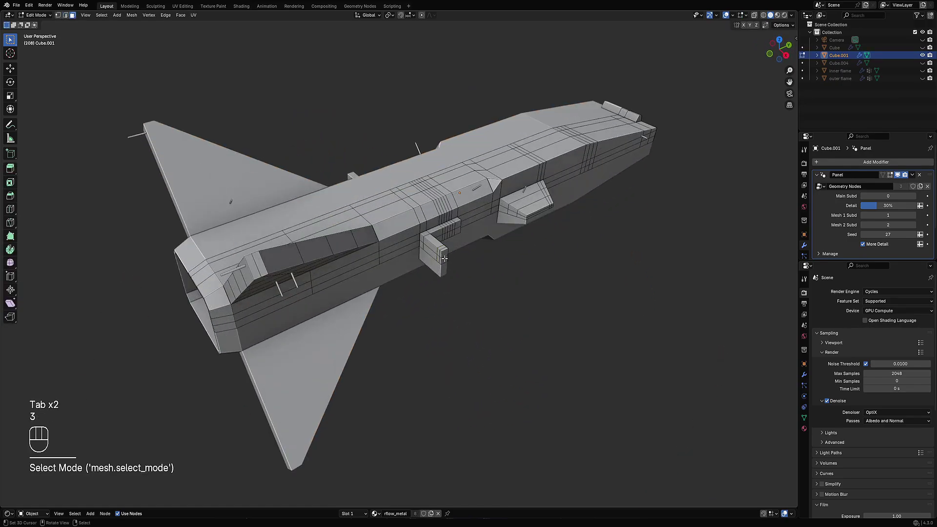
left_click(439, 259, "shift")
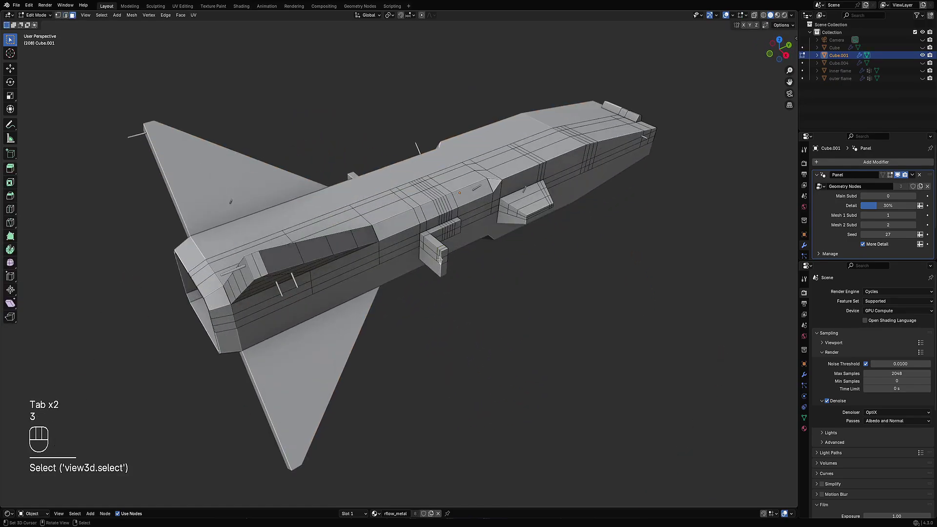
left_click(440, 259, "shift")
key("e")
key("Tab")
middle_click_drag(502, 265, 511, 287)
Extrude the small face at the lower outer corner of the side pod ahead of the block.
key("Tab")
key("Tab")
key("Tab")
scroll(343, 303, "up", 5)
key("3")
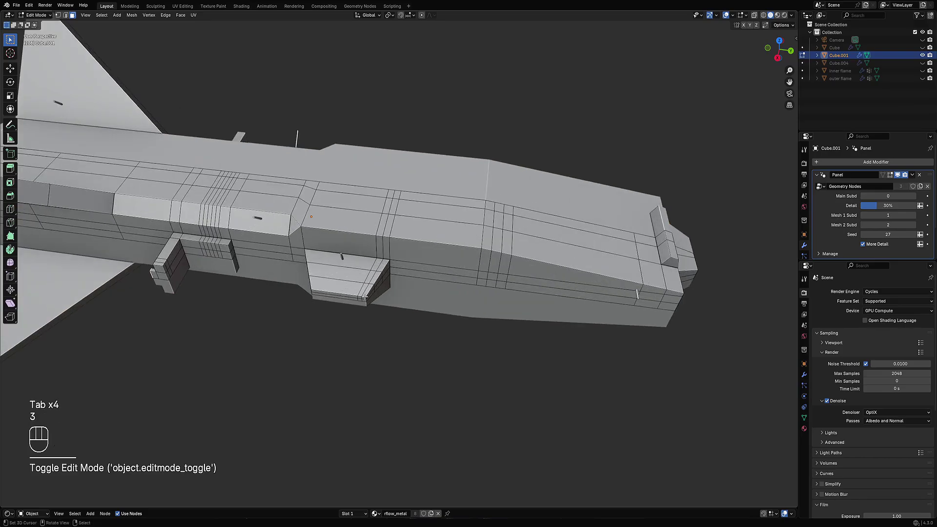
left_click(362, 298)
key("e")
left_click(351, 346)
scroll(351, 347, "down", 8)
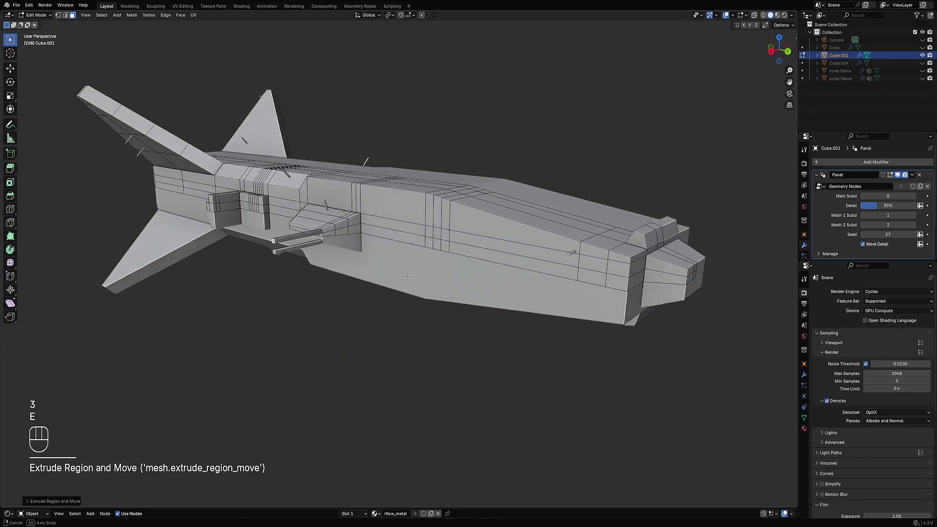
Add a loop cut across the extruded prong on the side pod, deselect everything and view the panelled hull in Object Mode.
middle_click_drag(351, 348, 405, 259, "shift")
key("Tab")
scroll(410, 268, "down", 3)
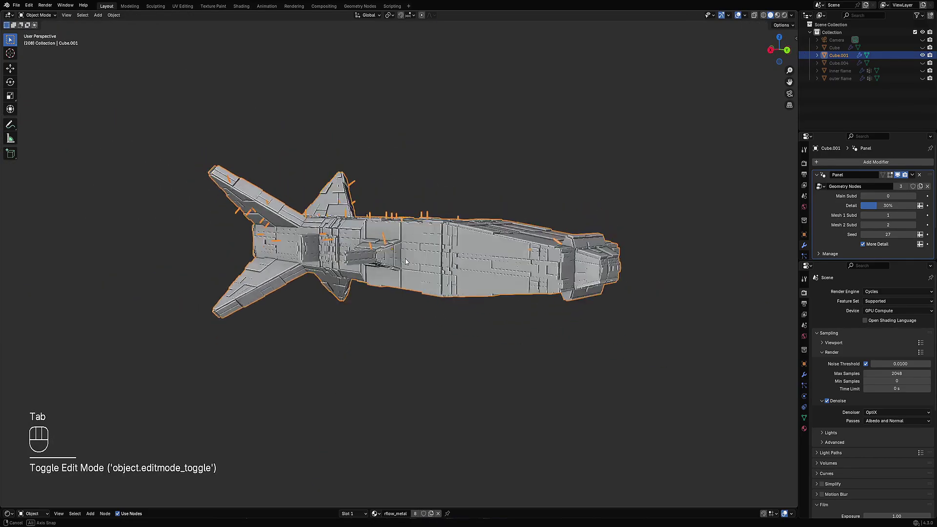
key("Tab")
scroll(354, 277, "up", 4)
key("ctrl+r")
left_click(355, 276)
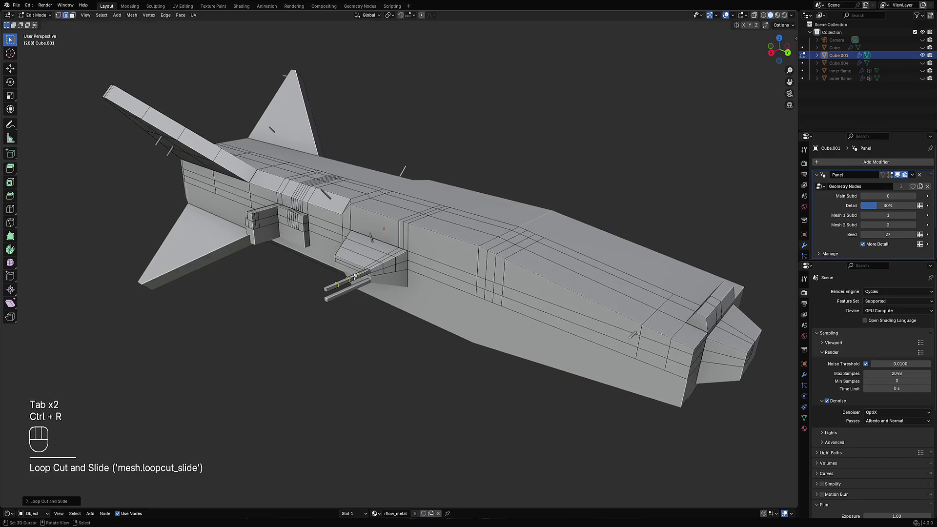
key("Tab")
scroll(355, 276, "down", 3)
key("alt+a")
middle_click_drag(354, 276, 387, 281)
Try a crosswise loop cut near the nose, undo it, and add a lengthwise loop cut along the hull's upper surface instead.
key("Tab")
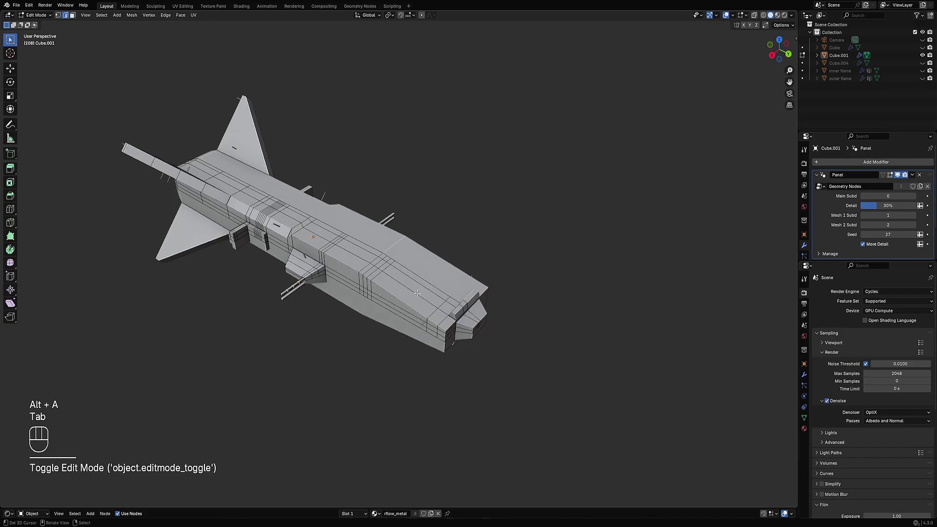
key("ctrl+r")
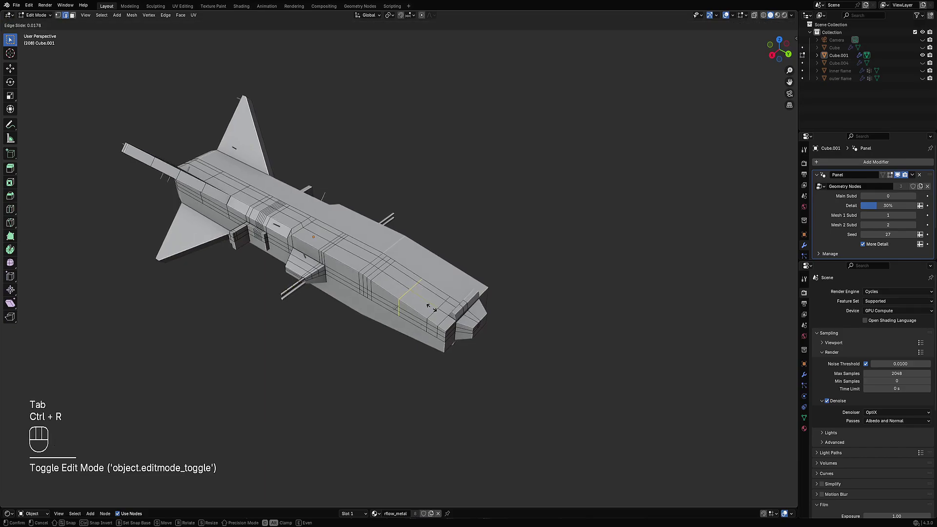
left_click(432, 310)
key("ctrl+z")
key("ctrl+r")
left_click(433, 315)
left_click(432, 315)
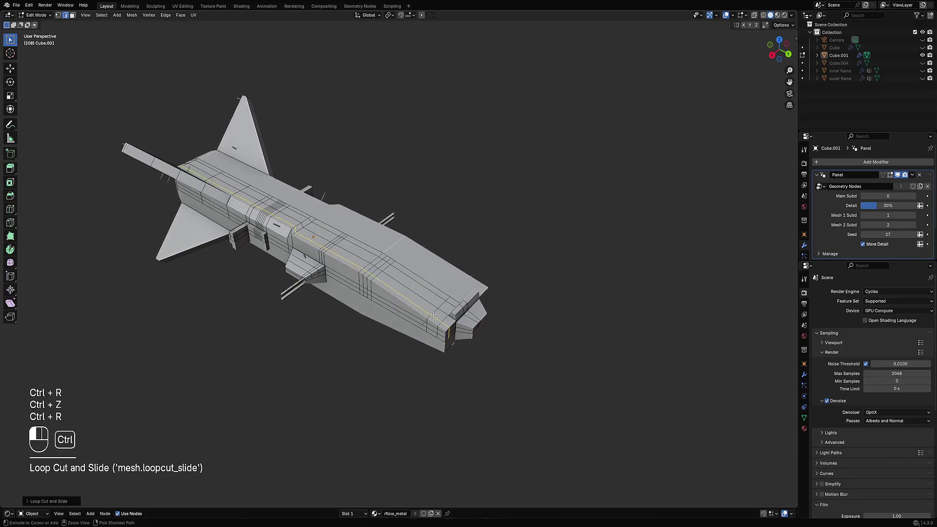
scroll(327, 193, "up", 4)
Examine the regenerated panels around the nose from the front, underside and above, comparing them with the base mesh without wire overlays.
key("Tab")
middle_click_drag(328, 193, 455, 225)
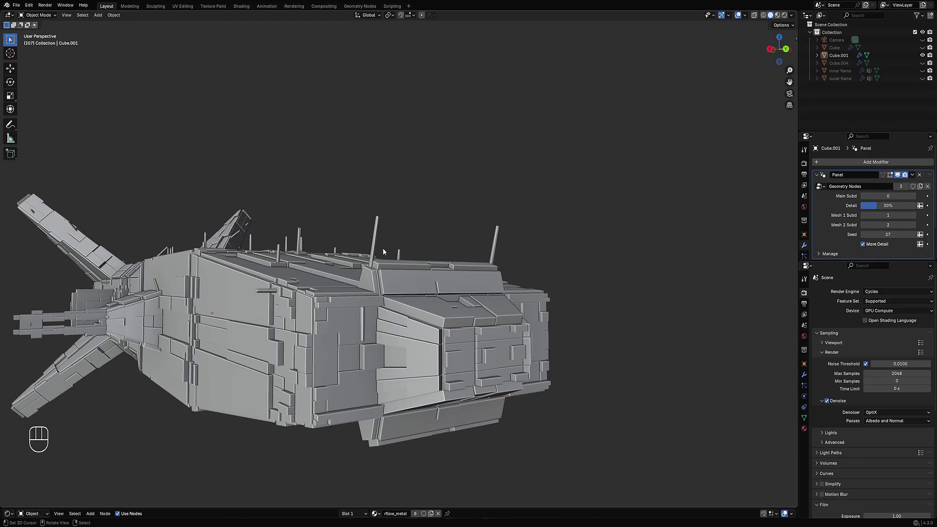
middle_click_drag(383, 251, 377, 144)
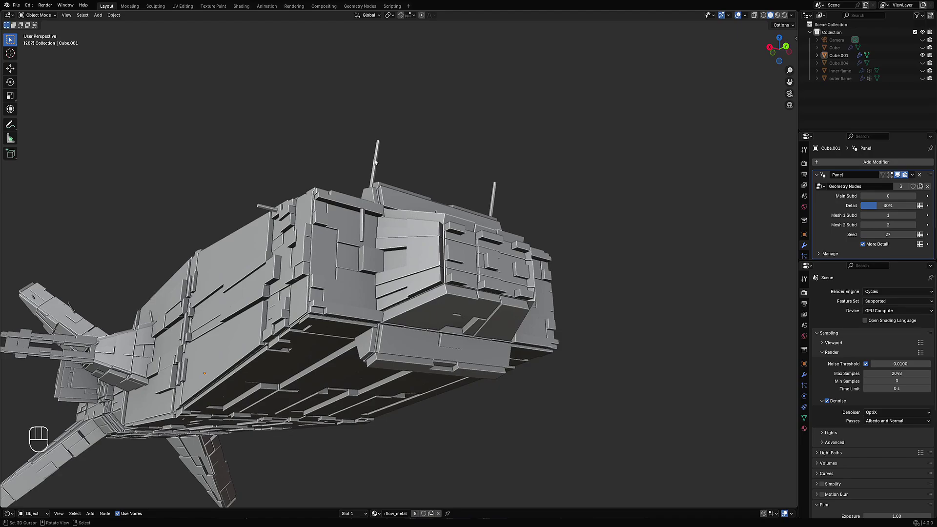
middle_click_drag(172, 271, 284, 235)
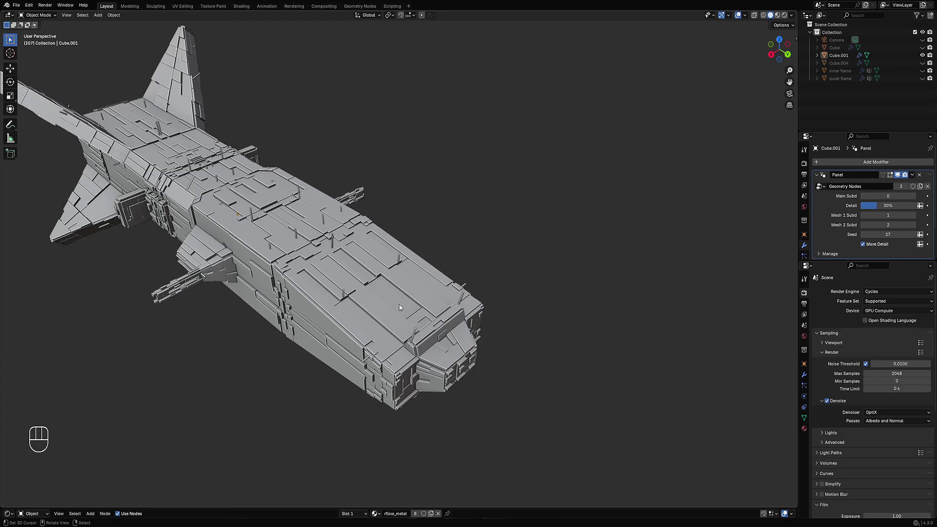
key("Tab")
key("shift+alt+z")
key("shift+alt+z")
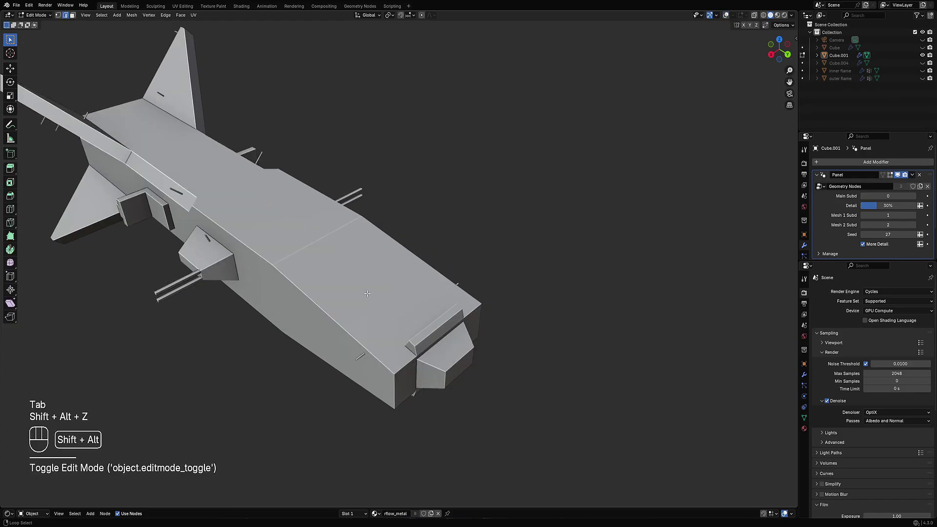
key("Tab")
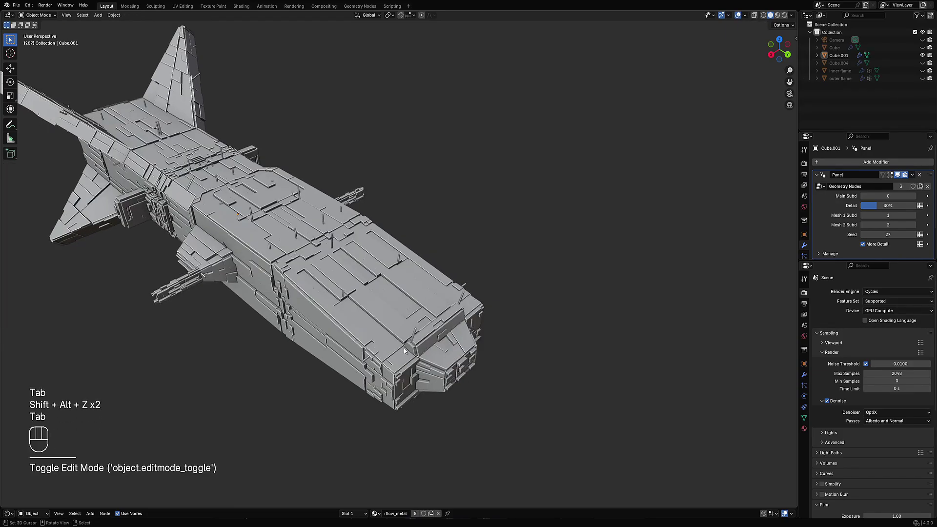
Extrude the small face at the upper corner of the hull's front end and check the panelled result.
key("Tab")
key("3")
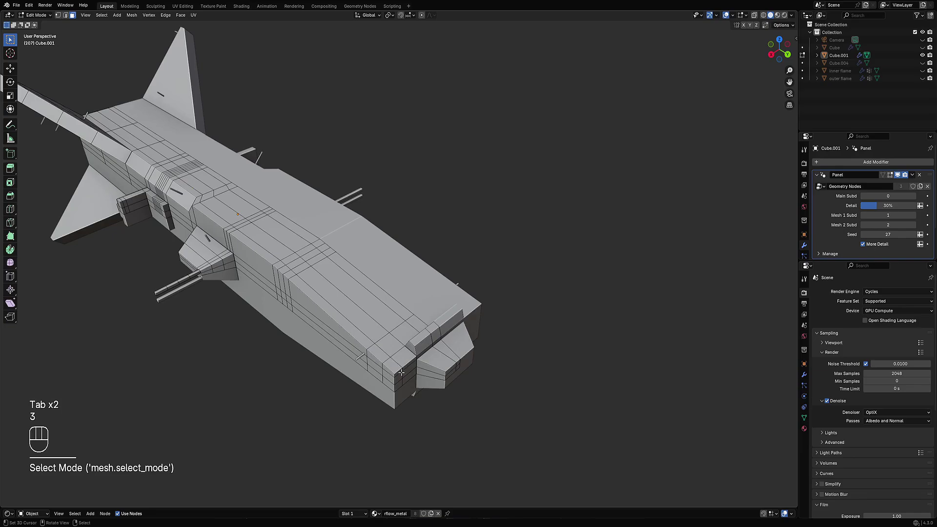
left_click(402, 372)
key("e")
key("Tab")
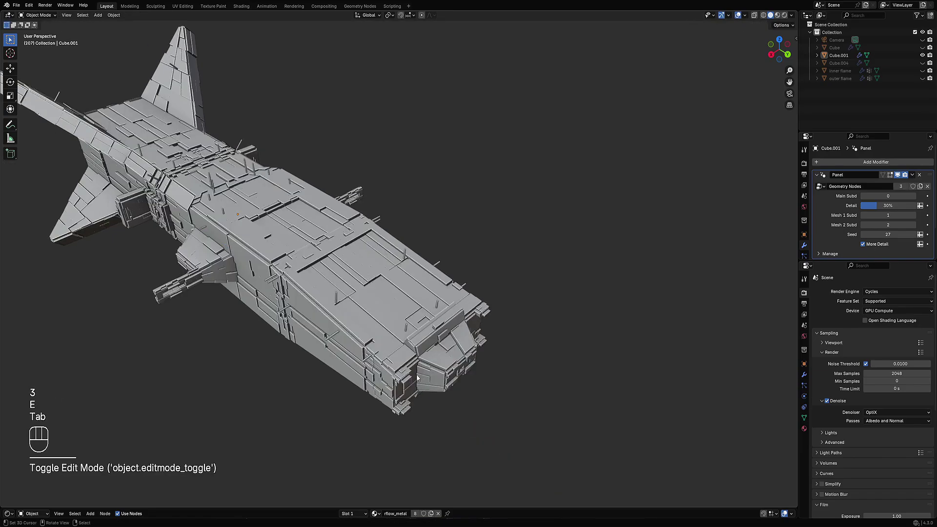
middle_click_drag(416, 374, 386, 344)
Extrude the small face on the raised ridge above the nose and view the updated panels in Object Mode.
key("Tab")
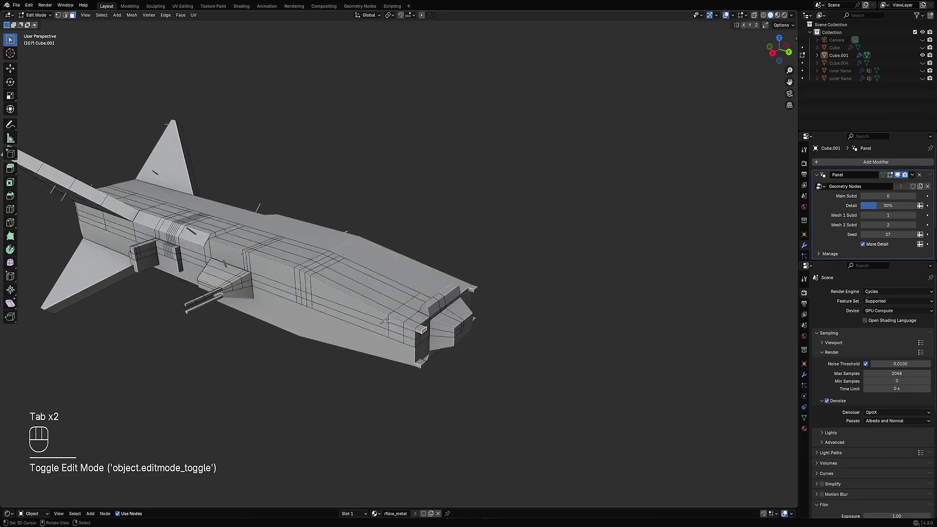
left_click(430, 303)
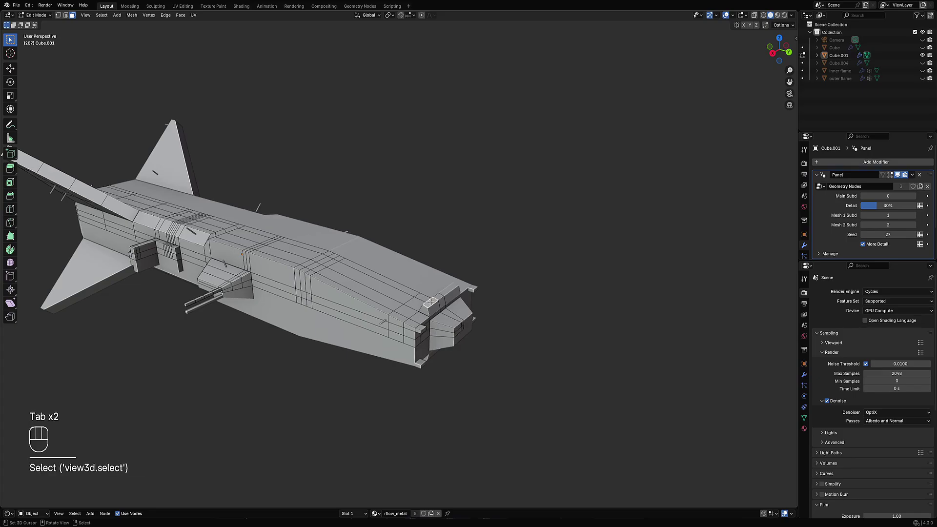
key("e")
key("Tab")
middle_click_drag(430, 303, 485, 307)
Add loop cuts to the nose section, including the protruding front block, checking the panelling in Object Mode after each.
key("Tab")
key("ctrl+r")
key("Tab")
scroll(407, 307, "down", 3)
scroll(488, 309, "up", 4)
key("Tab")
key("ctrl+r")
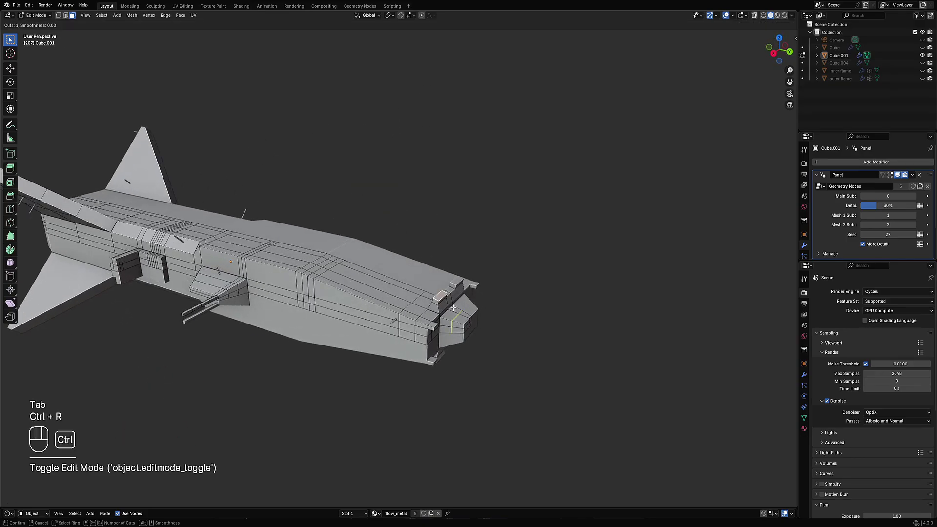
key("Tab")
Add one more loop cut to the nose area, return to Object Mode and toggle the viewport overlays.
key("Tab")
mouse_move(492, 290)
middle_mouse_down()
mouse_move(441, 291)
mouse_move(435, 322)
mouse_move(353, 305)
mouse_move(452, 293)
mouse_move(437, 314)
mouse_move(450, 272)
mouse_move(460, 317)
mouse_move(480, 303)
middle_mouse_up()
key("Tab")
key("ctrl+r")
key("Tab")
key("shift+alt+z")
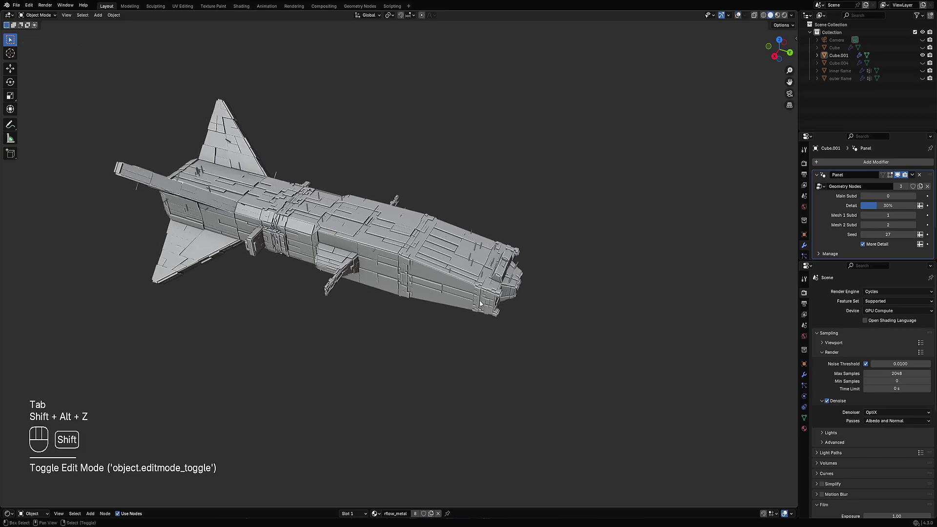
Turn off the Panel modifier's More Detail option, try Main Subd at 2 and settle on 1 while inspecting the hull.
left_click(871, 244)
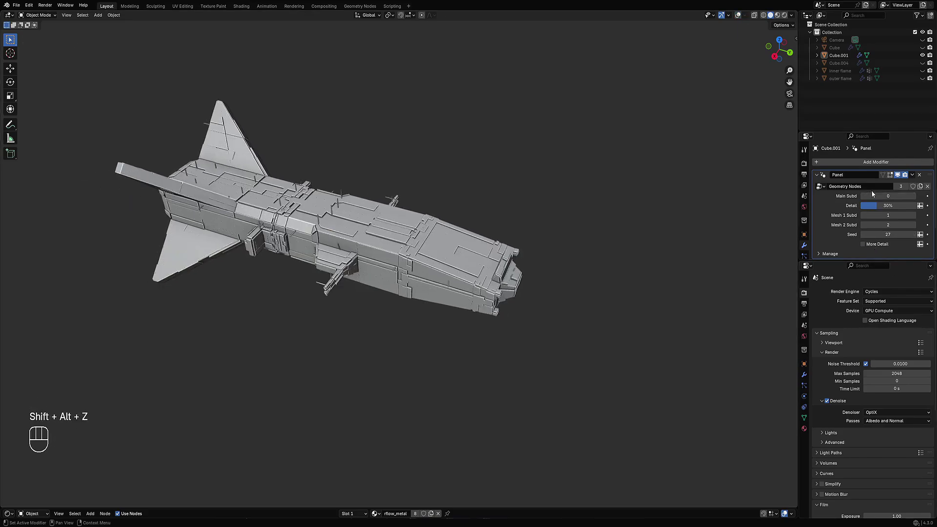
scroll(873, 194, "up", 1, "ctrl")
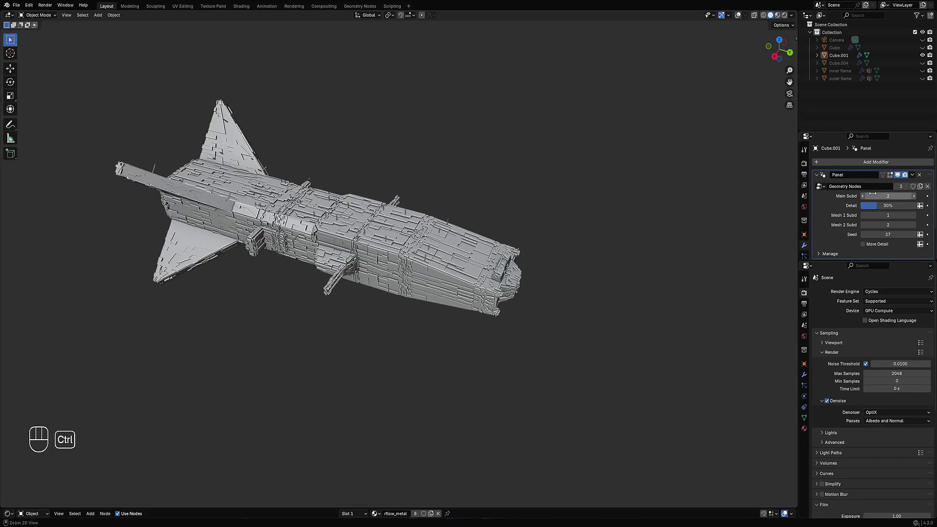
middle_click_drag(541, 261, 512, 285)
scroll(885, 197, "down", 1, "ctrl")
scroll(884, 197, "up", 1, "ctrl")
scroll(548, 304, "up", 3)
scroll(550, 308, "down", 4)
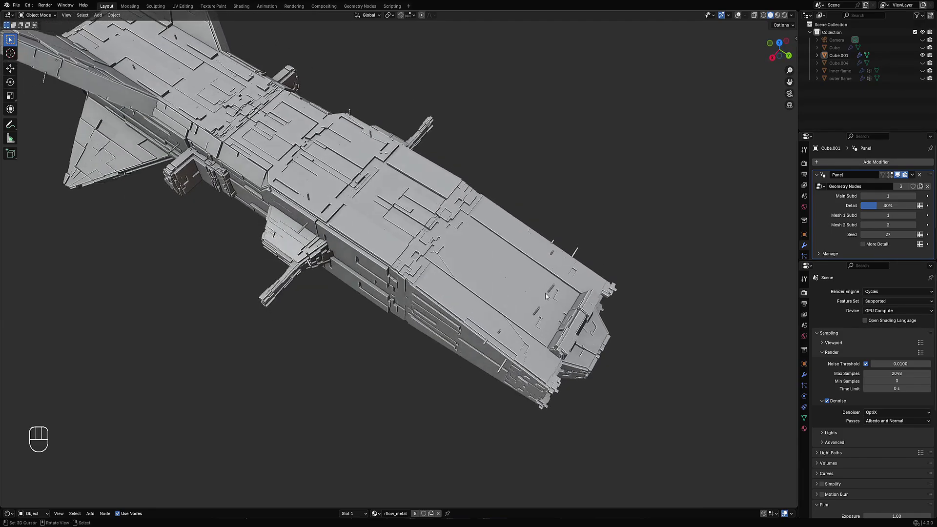
Set the Panel modifier's Seed to 28, view the new pattern, and lower Main Subd to 0.
scroll(877, 234, "up", 1, "ctrl")
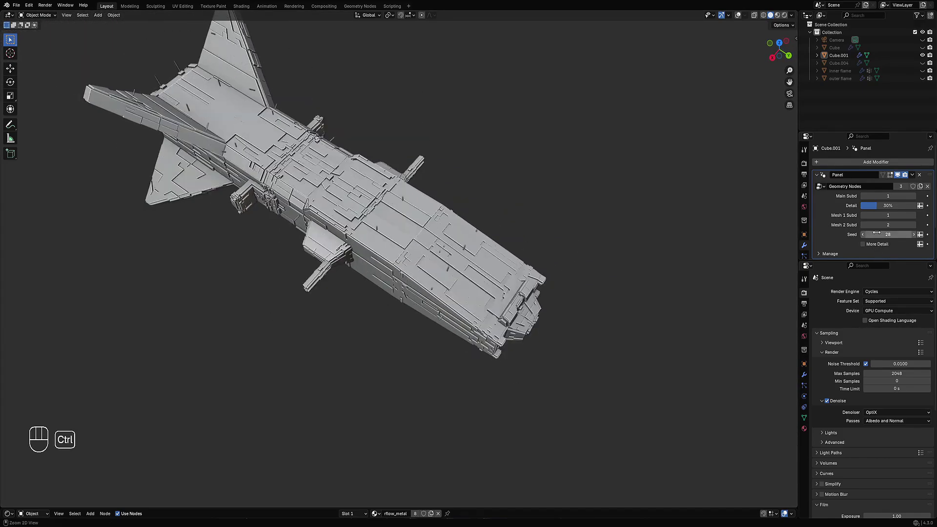
middle_click_drag(781, 224, 708, 214)
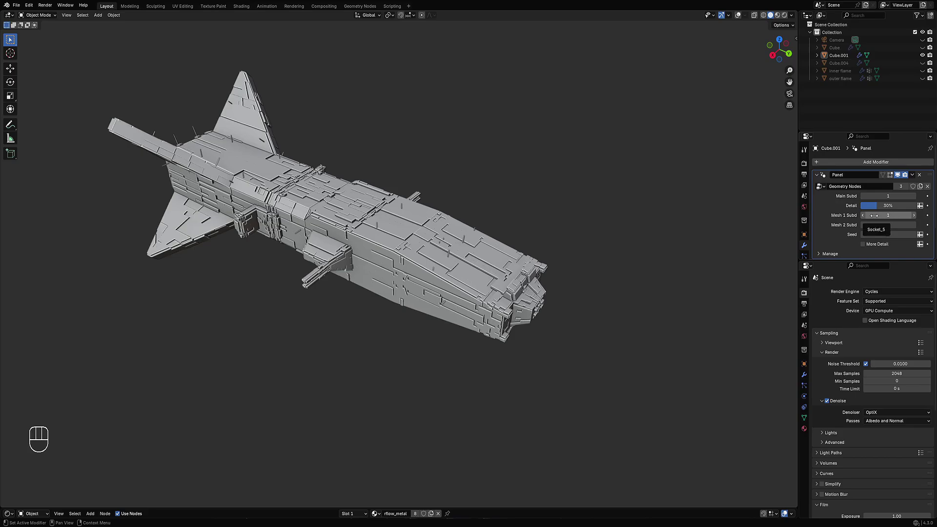
scroll(884, 196, "down", 1, "ctrl")
Try Mesh 1 Subd values between 0 and 4 on the Panel modifier and settle on 3.
scroll(884, 218, "up", 2, "ctrl")
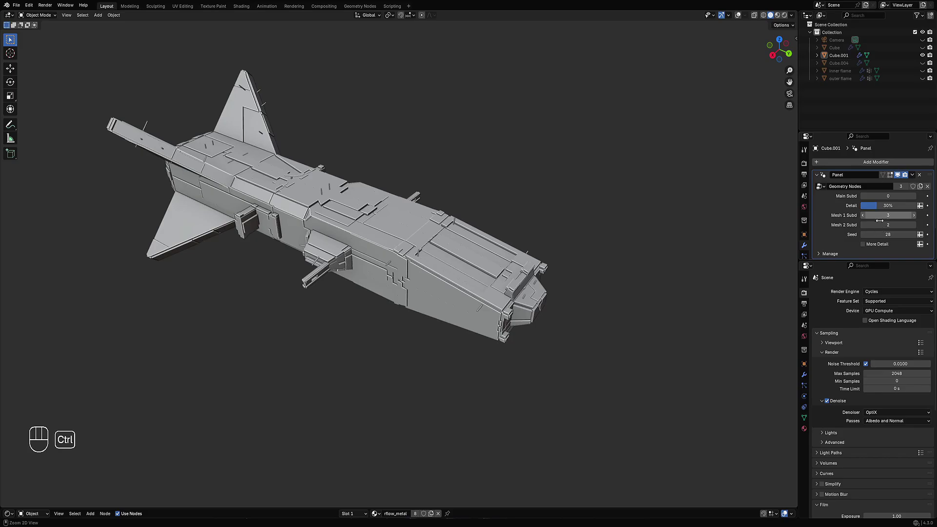
scroll(880, 221, "up", 1, "ctrl")
left_click(880, 216)
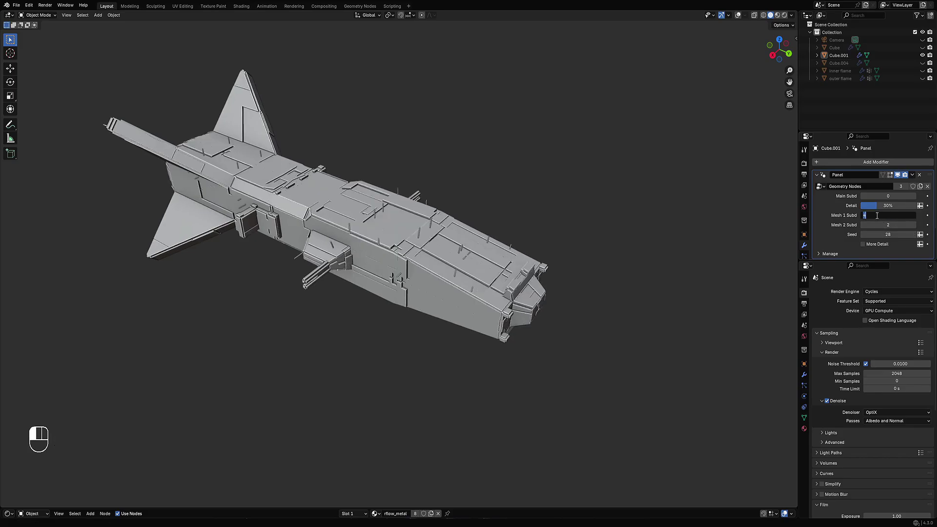
key("Return")
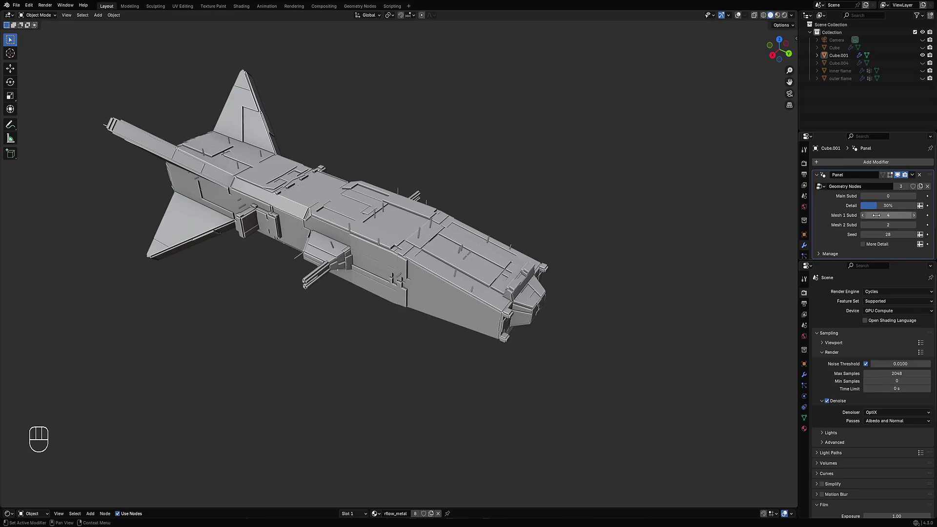
scroll(876, 215, "down", 3, "ctrl")
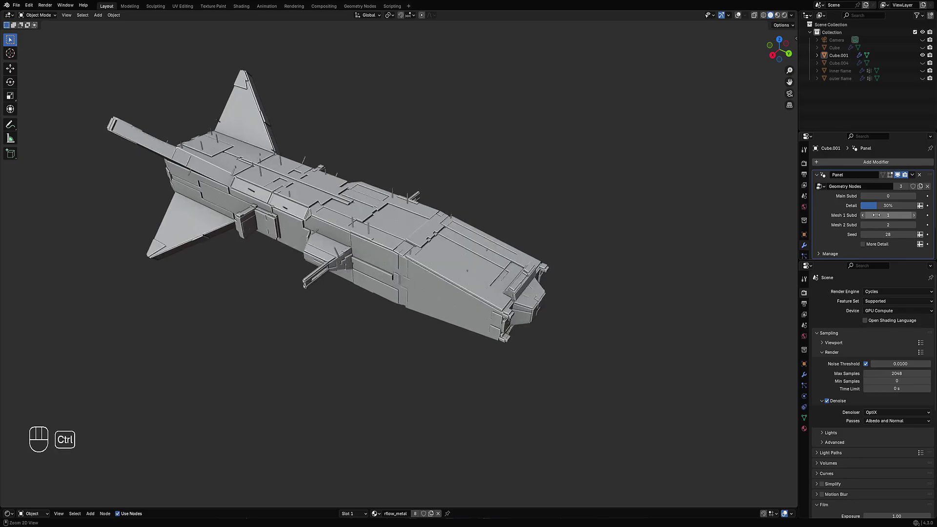
scroll(876, 215, "up", 2, "ctrl")
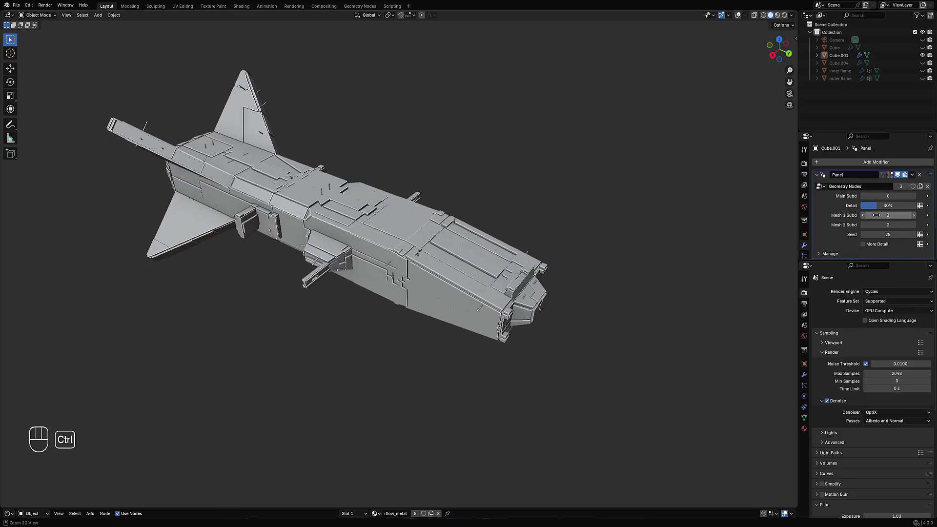
scroll(877, 215, "down", 1, "ctrl")
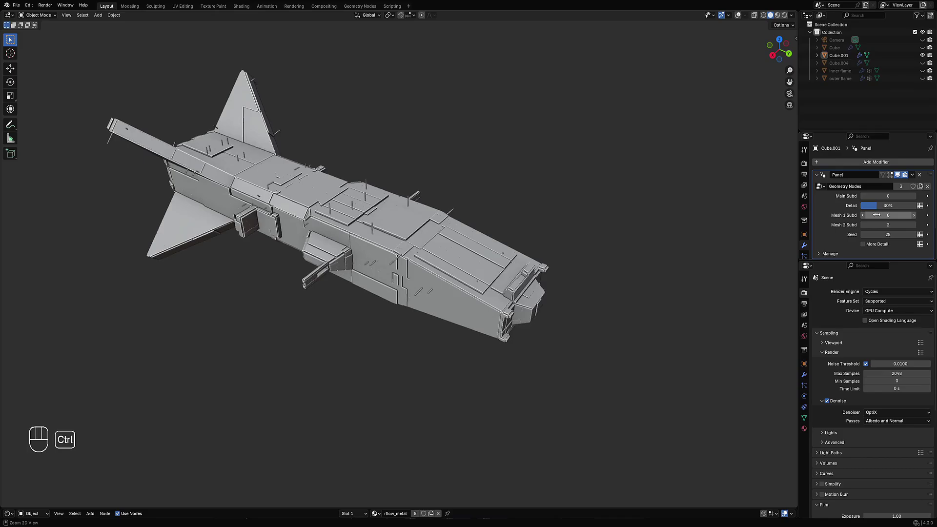
scroll(876, 215, "up", 1, "ctrl")
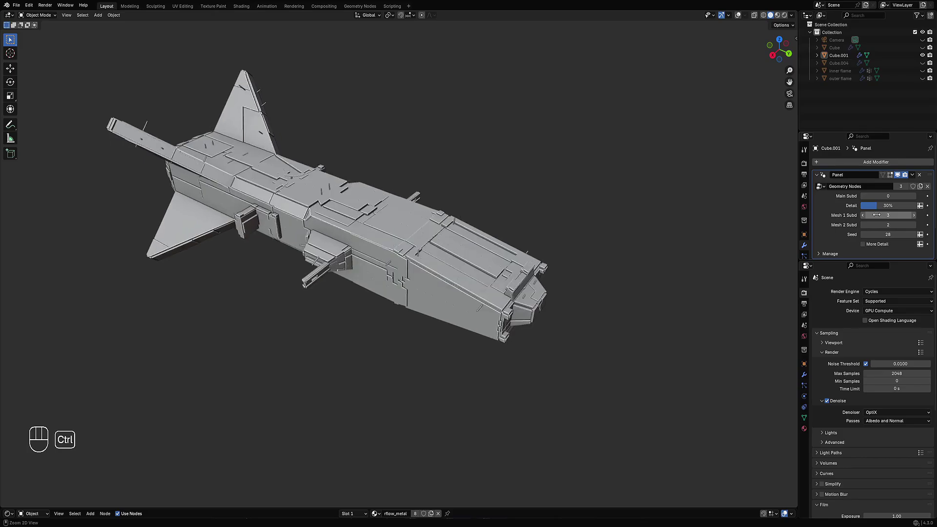
scroll(880, 224, "down", 1, "ctrl")
scroll(881, 224, "up", 1, "ctrl")
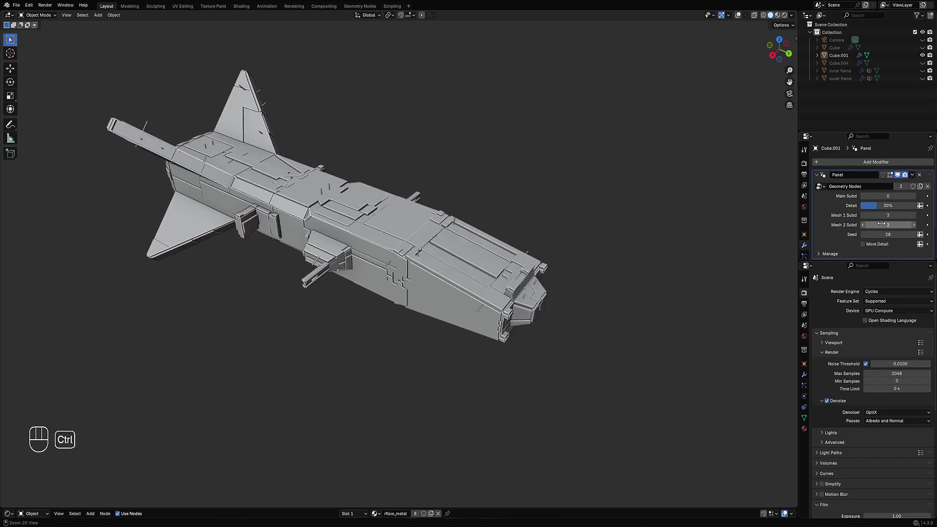
Turn More Detail back on, try Main Subd at 1 and return it to 0 while viewing the panels.
left_click(884, 244)
middle_click_drag(514, 232, 532, 220)
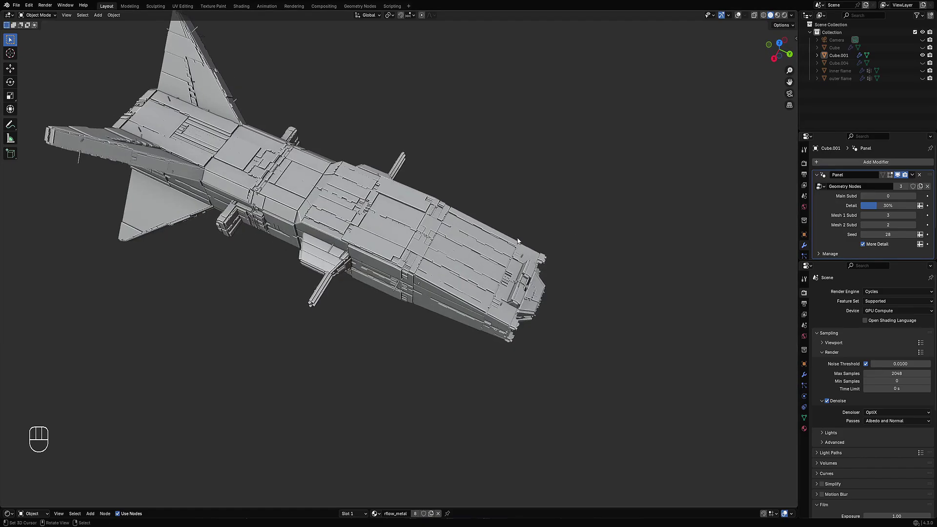
scroll(896, 197, "up", 1, "ctrl")
scroll(576, 241, "down", 3)
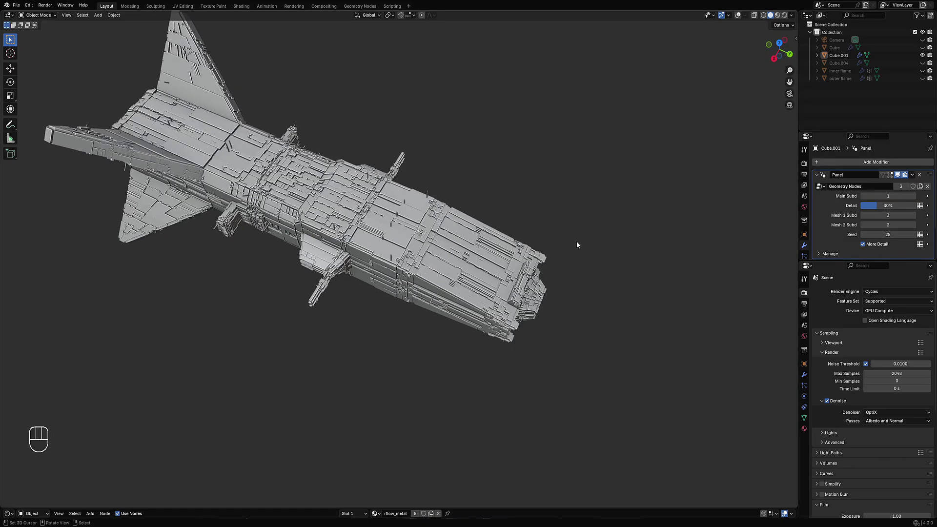
middle_click_drag(576, 242, 557, 253)
scroll(881, 196, "down", 1, "ctrl")
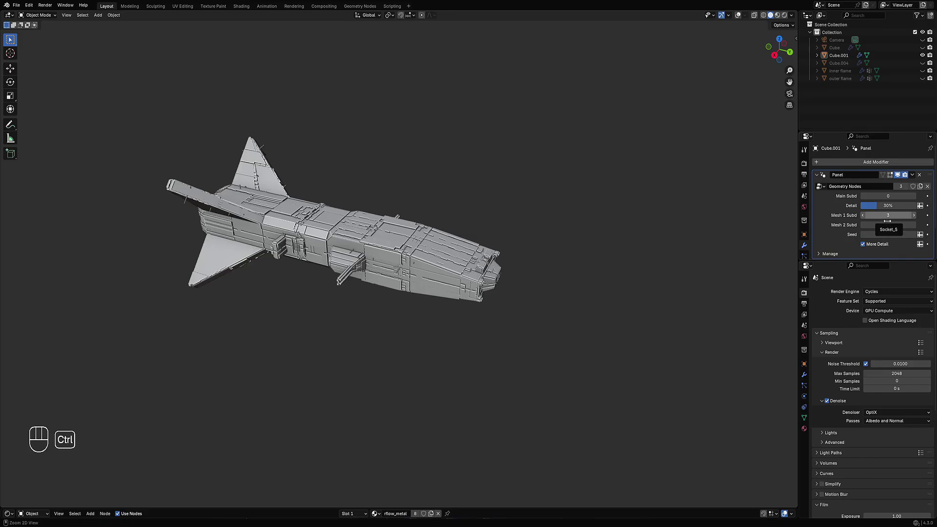
Try Mesh 1 Subd at 4, inspect the hull up close, and set the value back to 3.
scroll(887, 220, "up", 1, "ctrl")
middle_click_drag(538, 277, 517, 301)
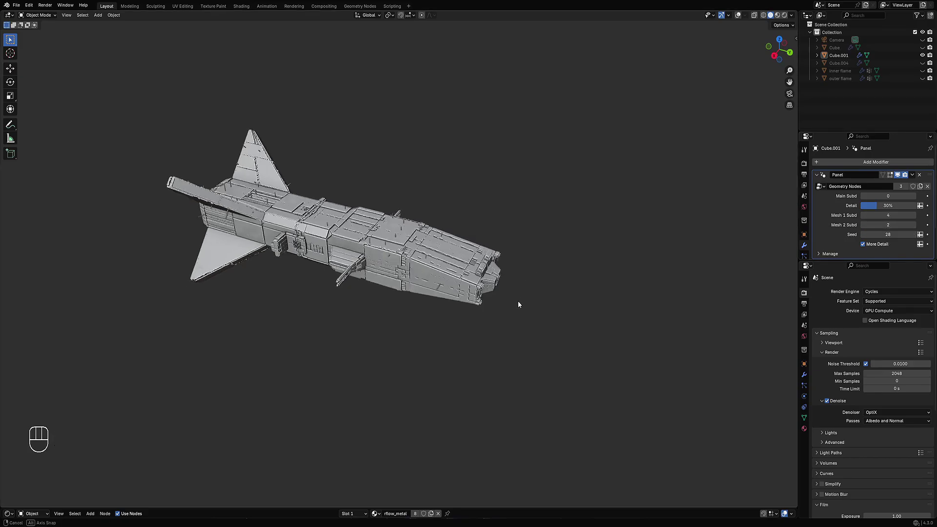
scroll(517, 301, "up", 3)
scroll(886, 215, "down", 1, "ctrl")
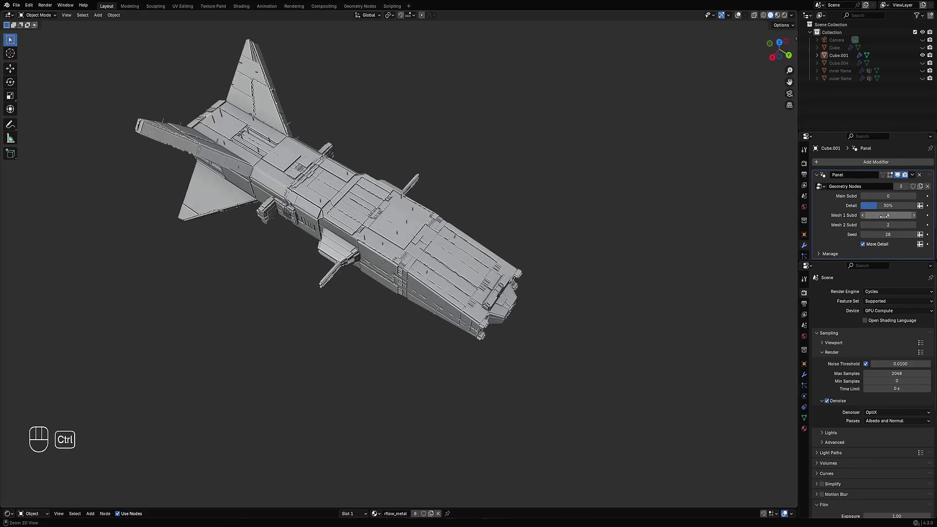
scroll(886, 225, "down", 1, "ctrl")
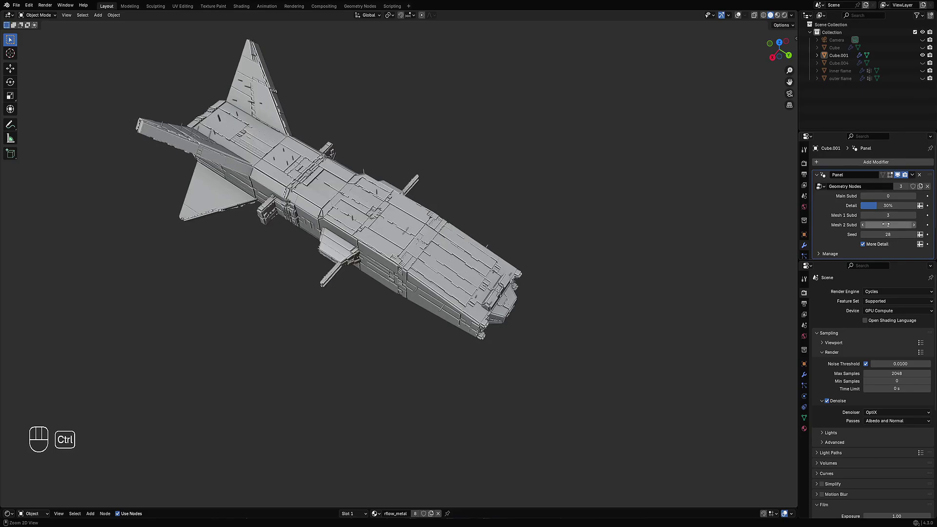
Set Mesh 1 Subd and Mesh 2 Subd to 2 on the Panel modifier and inspect the hull panels up close.
scroll(885, 215, "down", 1, "ctrl")
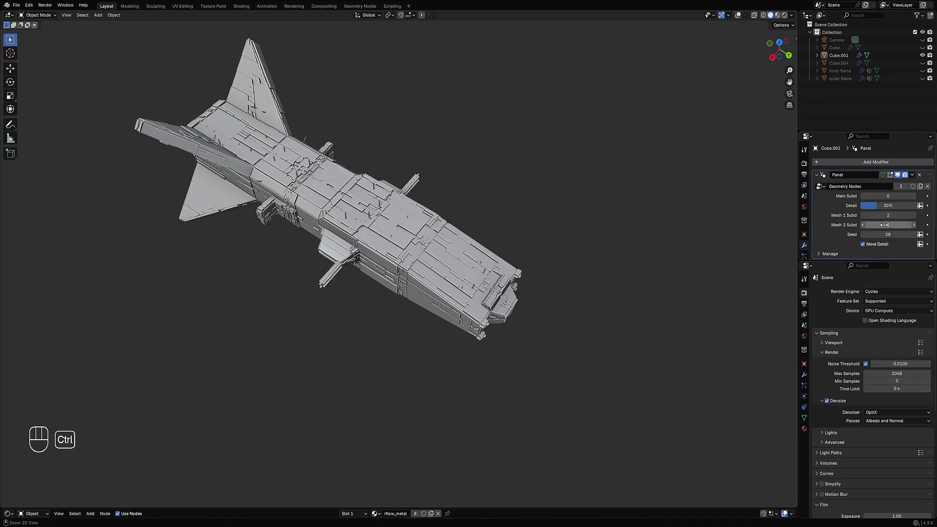
middle_click_drag(551, 233, 528, 230)
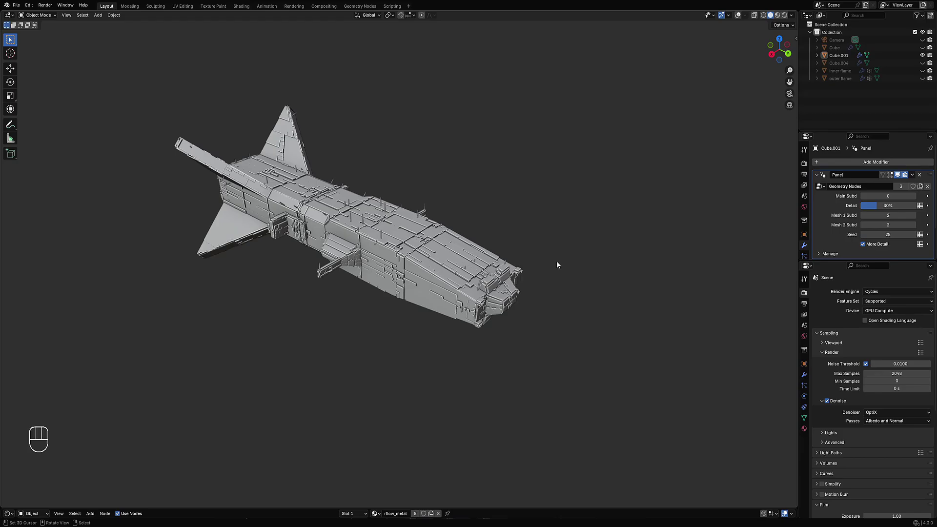
scroll(555, 262, "up", 5)
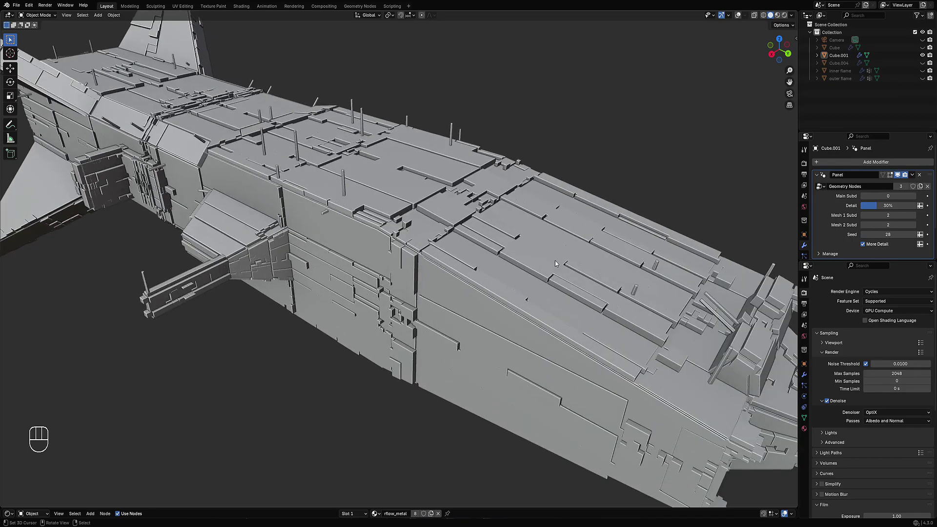
scroll(555, 262, "down", 3)
scroll(557, 264, "up", 3)
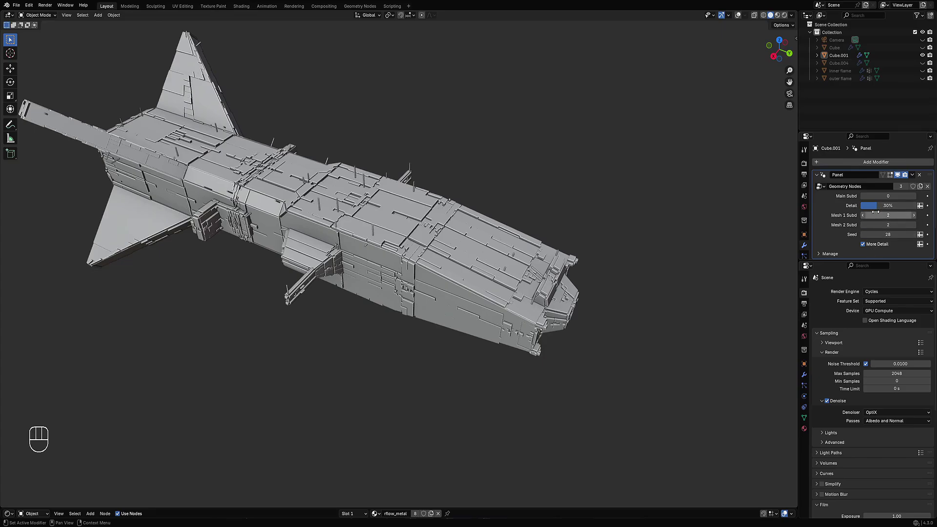
Compare Mesh 1 Subd at 2 and 3 on the Panel modifier, settle on 3, and view the ship.
key("ctrl")
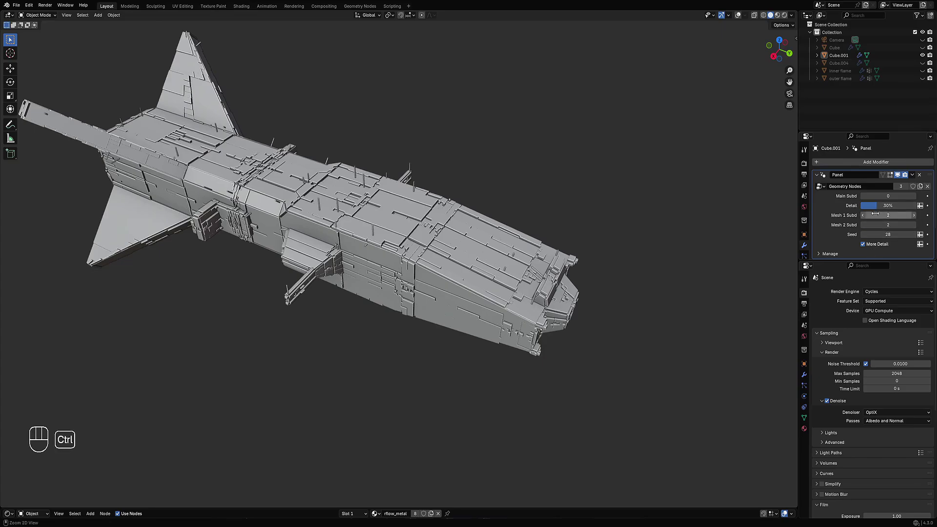
scroll(874, 215, "up", 1, "ctrl")
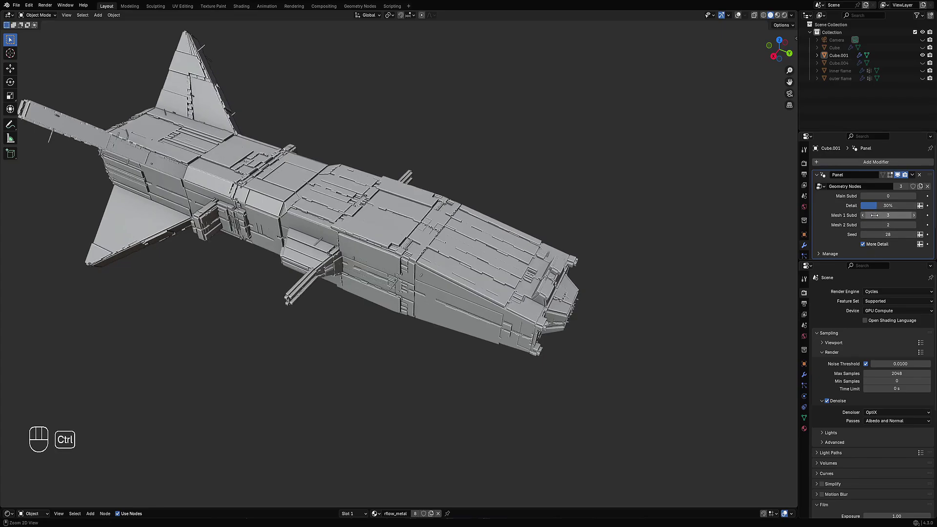
scroll(874, 215, "down", 1, "ctrl")
scroll(874, 212, "up", 1, "ctrl")
scroll(875, 211, "down", 1, "ctrl")
scroll(875, 215, "up", 1, "ctrl")
mouse_move(586, 279)
middle_mouse_down()
mouse_move(464, 289)
mouse_move(583, 293)
middle_mouse_up()
middle_click_drag(319, 198, 429, 246, "shift")
scroll(429, 246, "down", 1)
Switch the viewport to Rendered shading, toggle the overlays, and check the panelling with the More Detail option.
key("z")
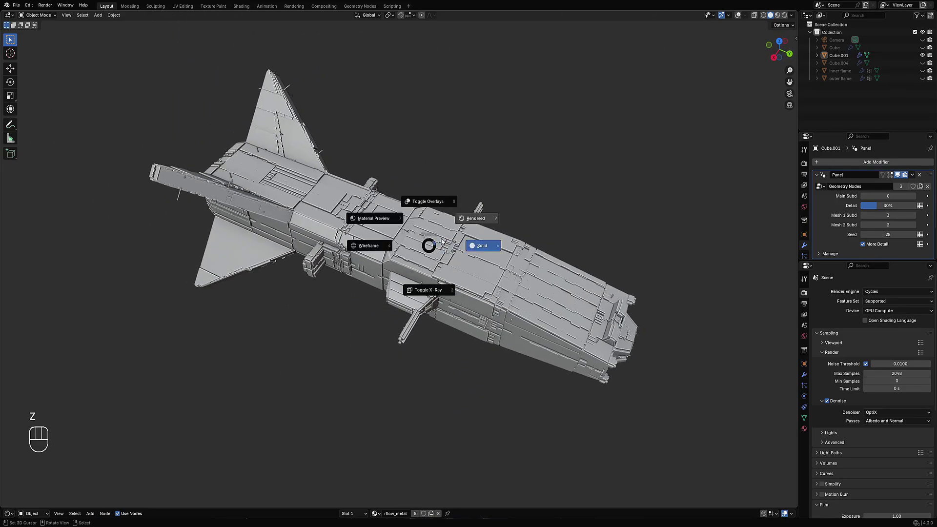
left_click(470, 219)
key("shift+alt+z")
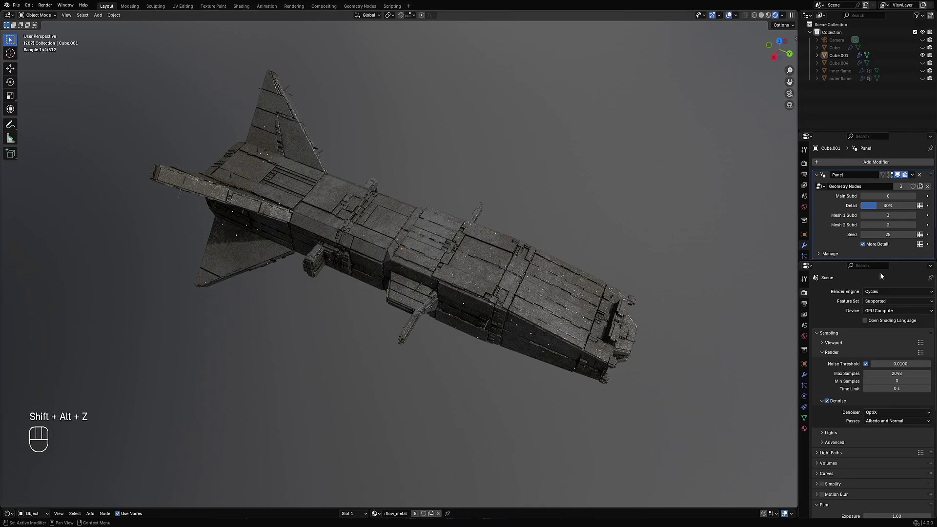
left_click(875, 245)
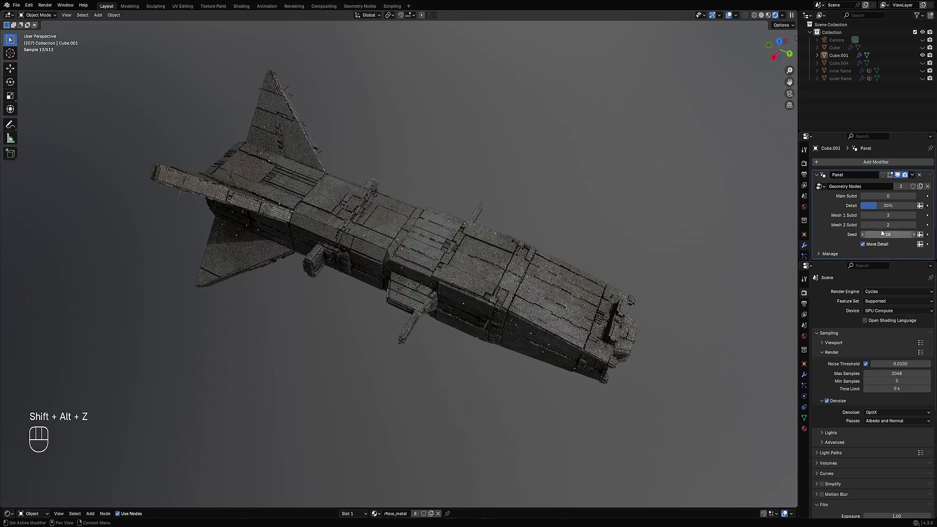
Lower the Panel modifier's Mesh 2 Subd to 0 and raise Detail to 100%, viewing the rendered ship.
scroll(882, 225, "down", 2, "ctrl")
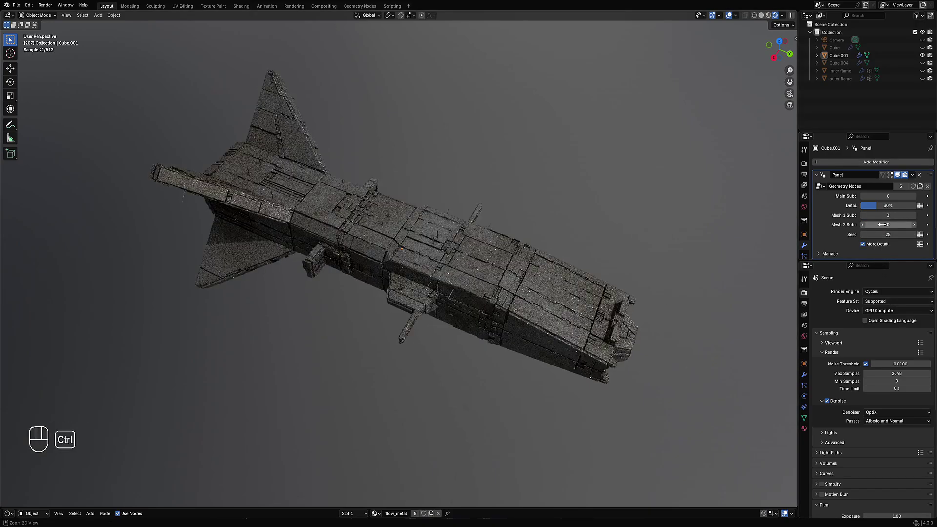
left_click_drag(877, 206, 916, 205)
mouse_move(599, 318)
middle_mouse_down()
mouse_move(602, 279)
mouse_move(613, 308)
middle_mouse_up()
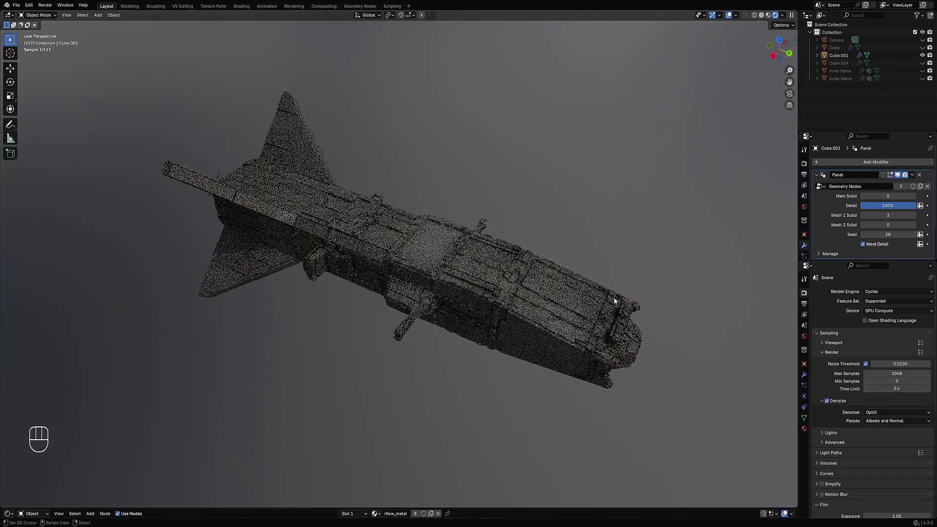
key("shift+alt+z")
Step the Panel modifier's Seed up to 37 and view the rendered panel variations around the ship.
scroll(877, 235, "up", 3, "ctrl")
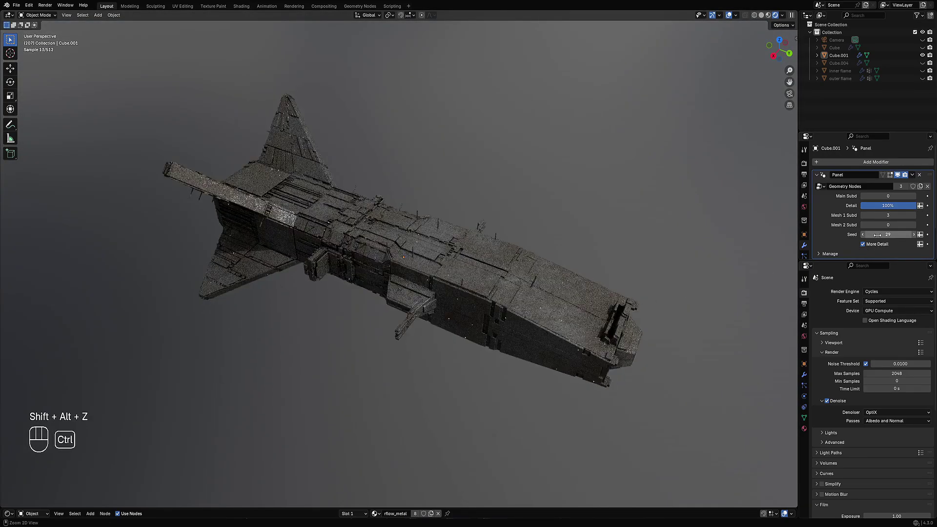
scroll(877, 235, "up", 1, "ctrl")
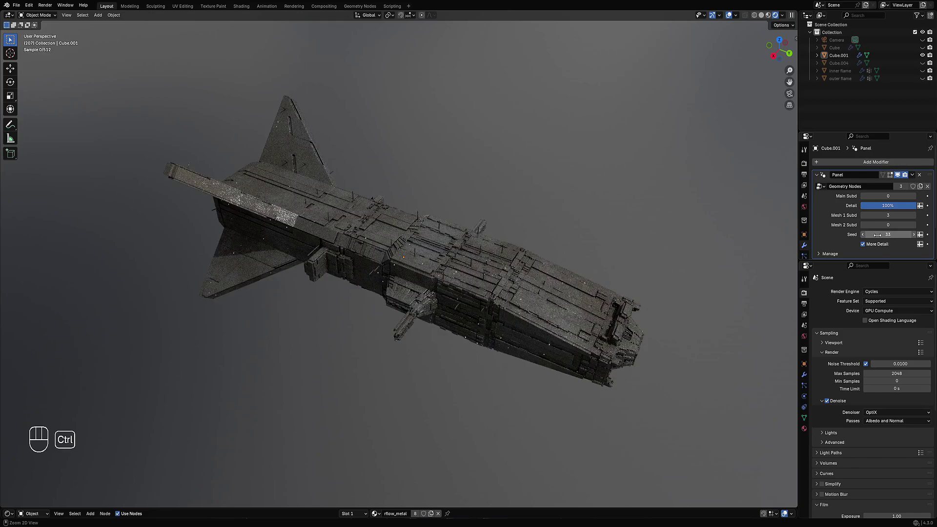
scroll(877, 234, "up", 3, "ctrl")
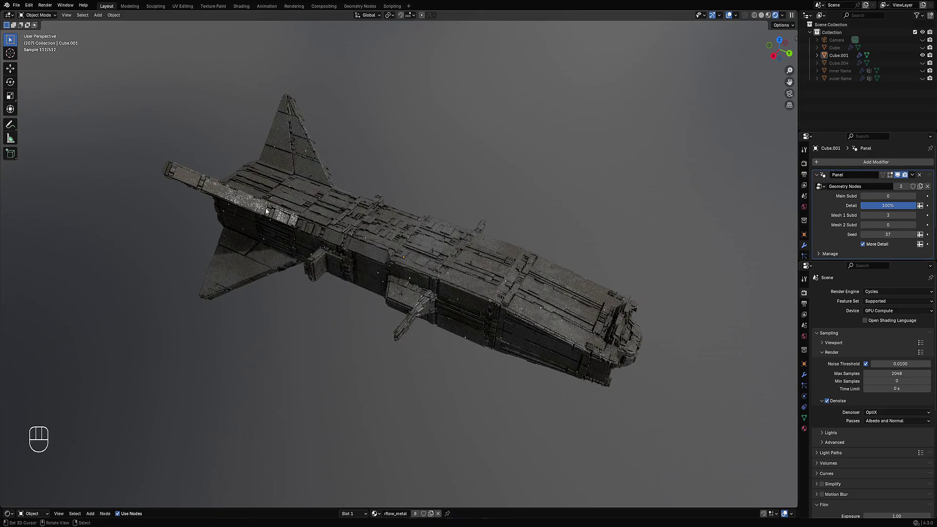
middle_click_drag(272, 268, 439, 315)
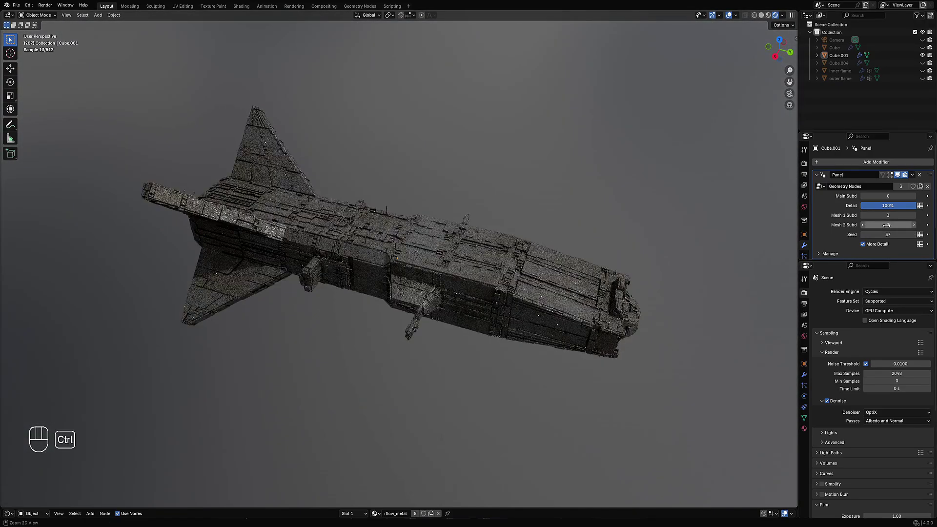
Try Mesh 2 Subd at 2, return it to 0, and raise the Seed to 42.
scroll(886, 226, "up", 1, "ctrl")
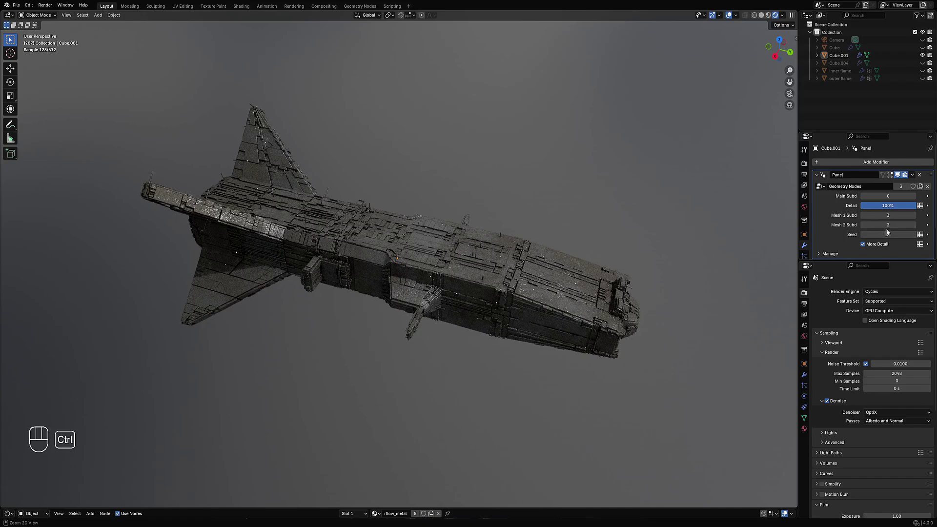
scroll(886, 225, "down", 1, "ctrl")
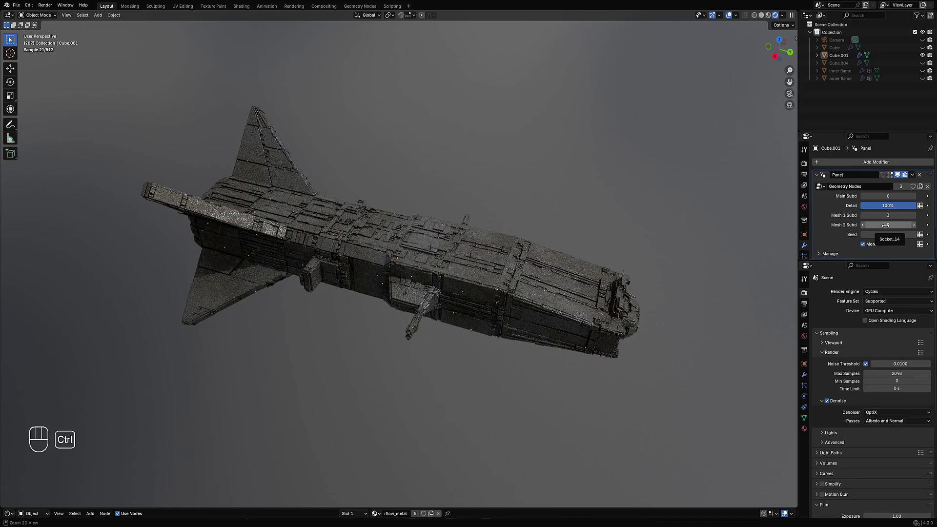
scroll(885, 234, "up", 4, "ctrl")
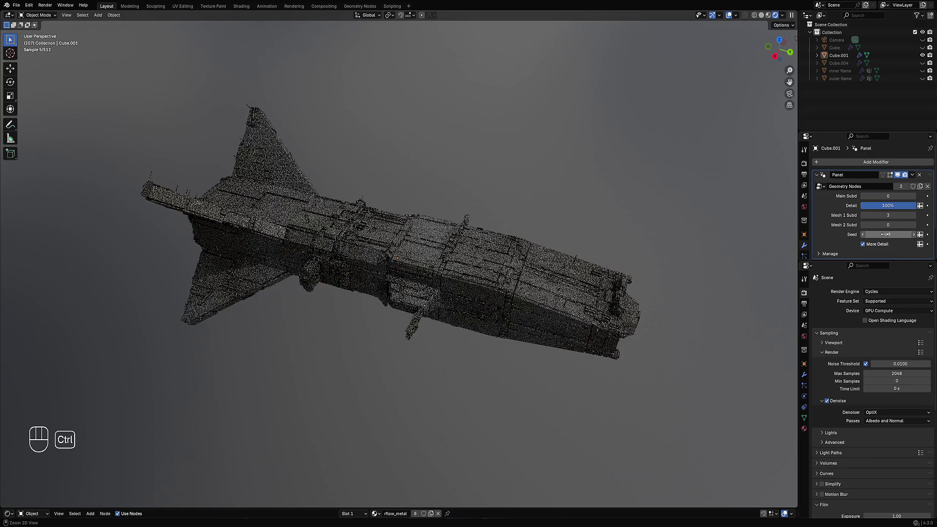
scroll(885, 234, "up", 1, "ctrl")
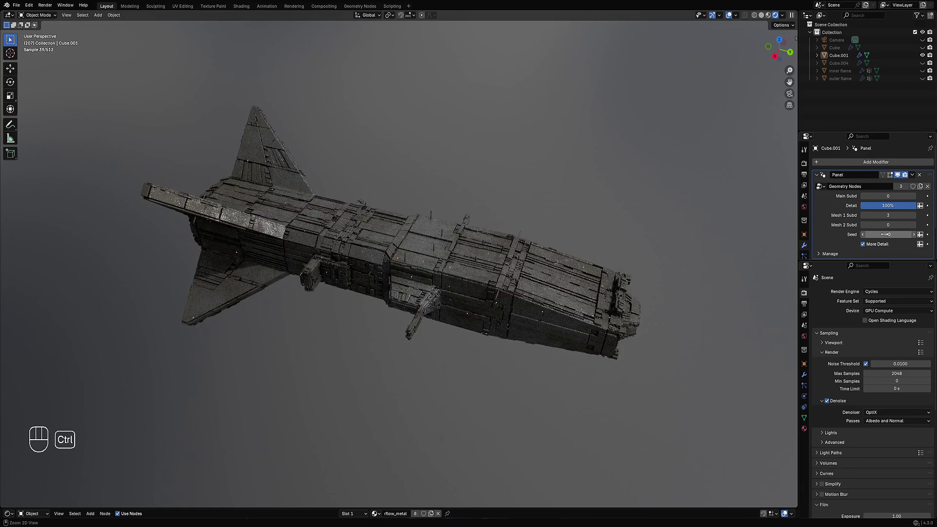
scroll(885, 235, "up", 2, "ctrl")
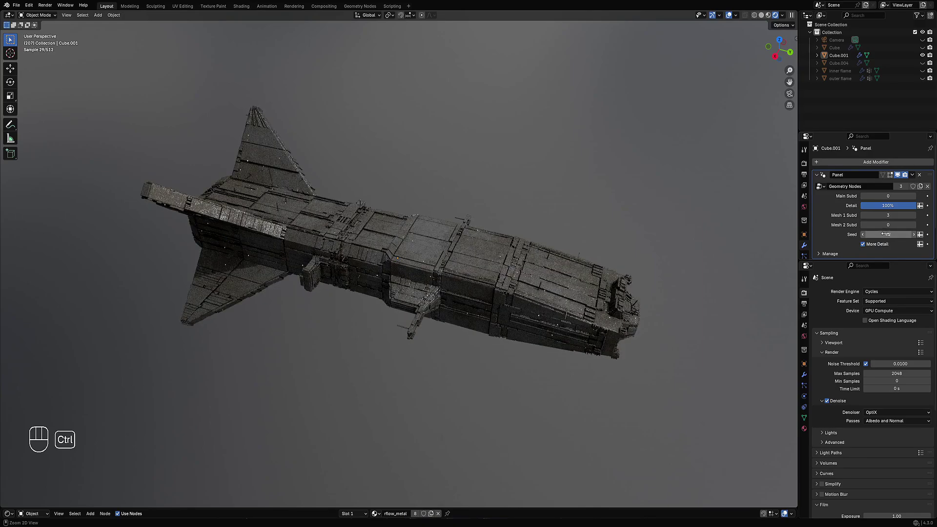
View the rendered ship without overlays and compare its panelling with More Detail turned off and back on.
middle_click_drag(572, 200, 546, 194)
key("shift+alt+z")
key("shift+alt+z")
key("shift+alt+z")
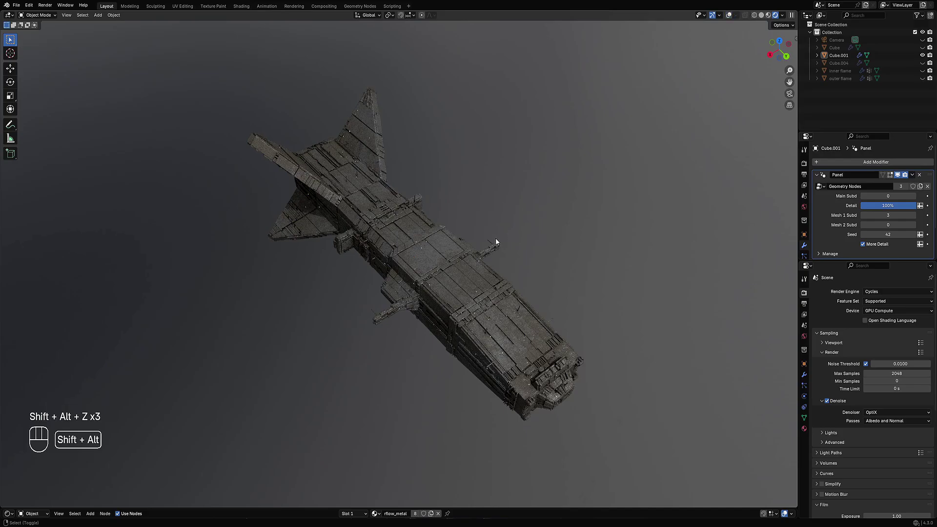
left_click(877, 243)
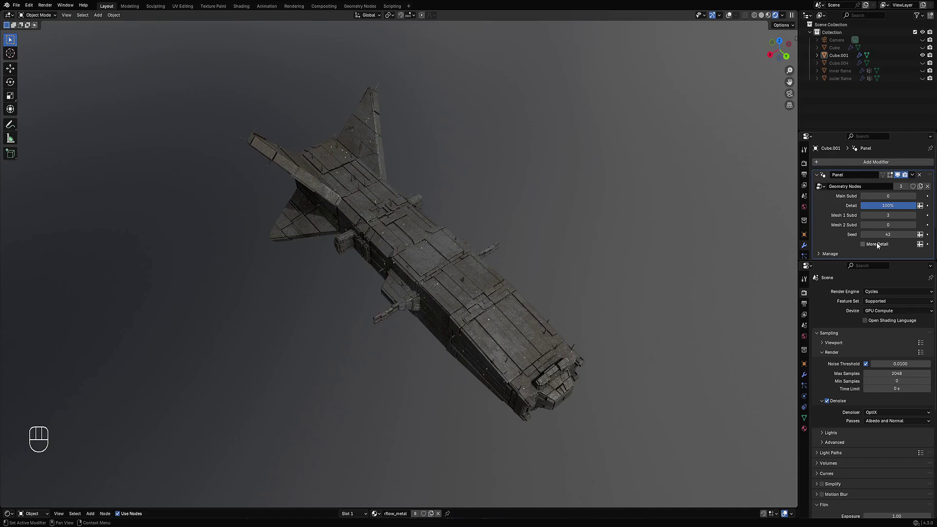
left_click(877, 244)
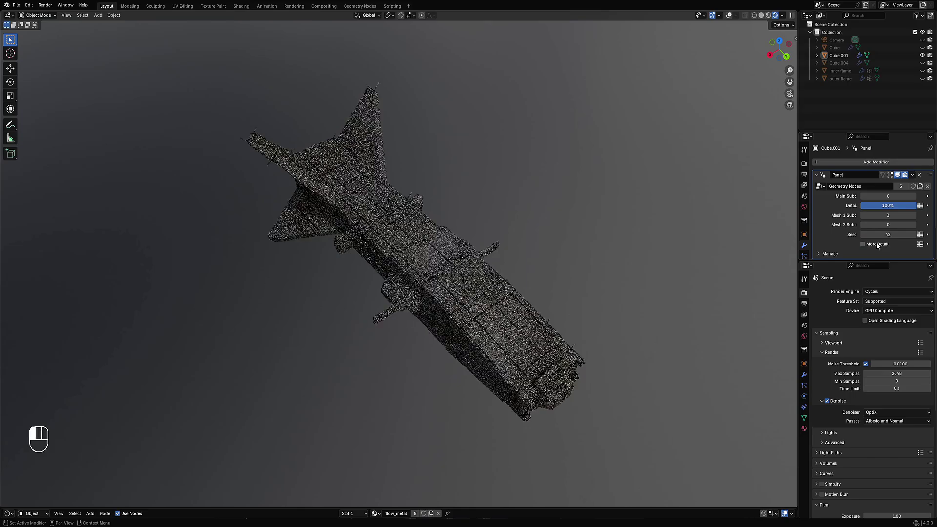
View the ship from the side and return the viewport to Solid shading.
mouse_move(539, 227)
middle_mouse_down()
mouse_move(542, 234)
mouse_move(550, 196)
mouse_move(512, 226)
middle_mouse_up()
key("z")
left_click(564, 220)
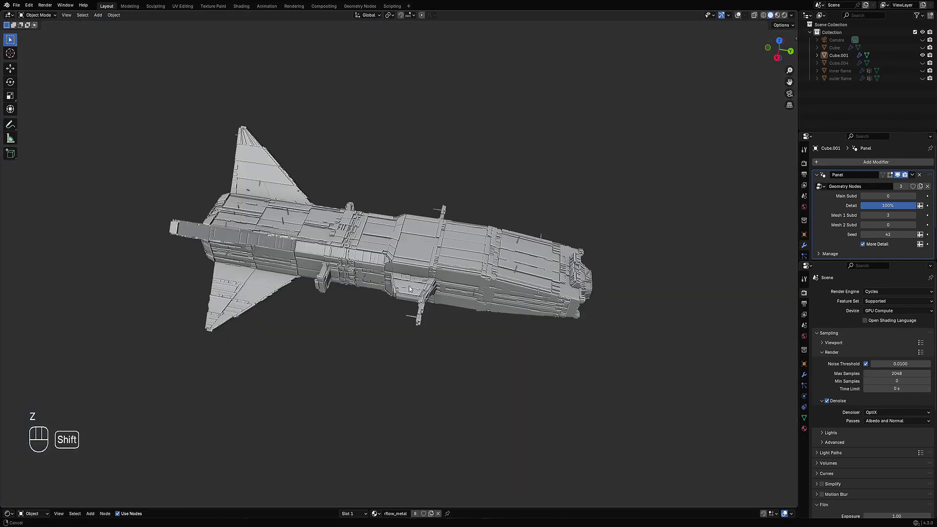
Open the ship's base mesh for editing with overlays shown and select the block of upper faces in the side recess.
key("Tab")
scroll(429, 281, "up", 2)
key("shift+alt+z")
middle_click_drag(429, 281, 497, 206)
key("3")
scroll(433, 179, "up", 3)
left_click(433, 179)
left_click(467, 202, "ctrl+shift")
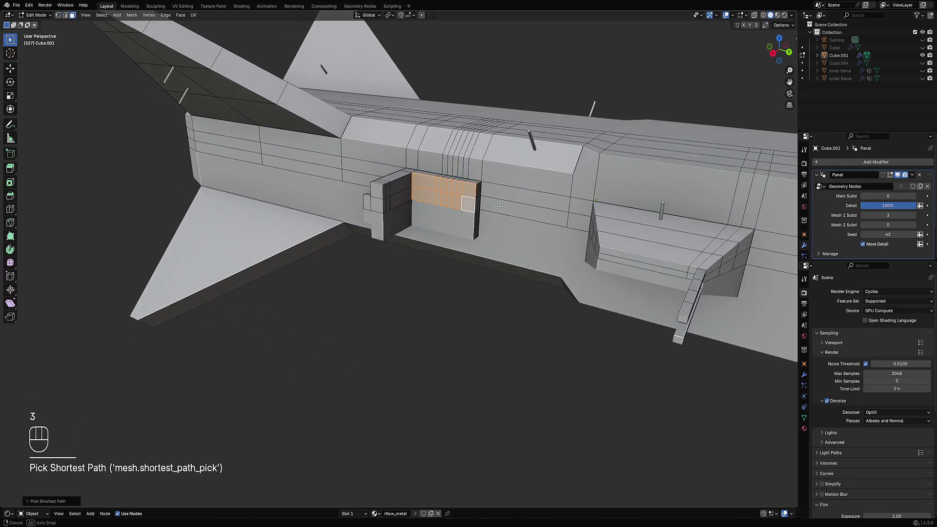
Try merging the selected recess faces into one face, inspect the resulting panelling in Object Mode, and undo the merge.
key("f")
key("Tab")
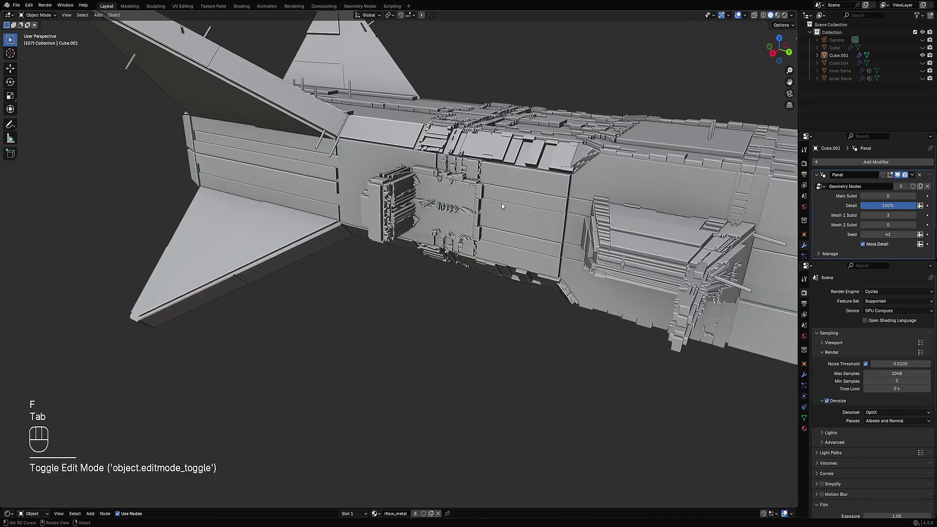
middle_click_drag(487, 211, 508, 200)
scroll(476, 278, "up", 5)
middle_click_drag(472, 305, 478, 283)
key("Tab")
key("ctrl+z")
key("ctrl+z")
key("ctrl+z")
Merge the selected recess faces into one face and subdivide it with Creative Flow's Quad Slice.
key("f")
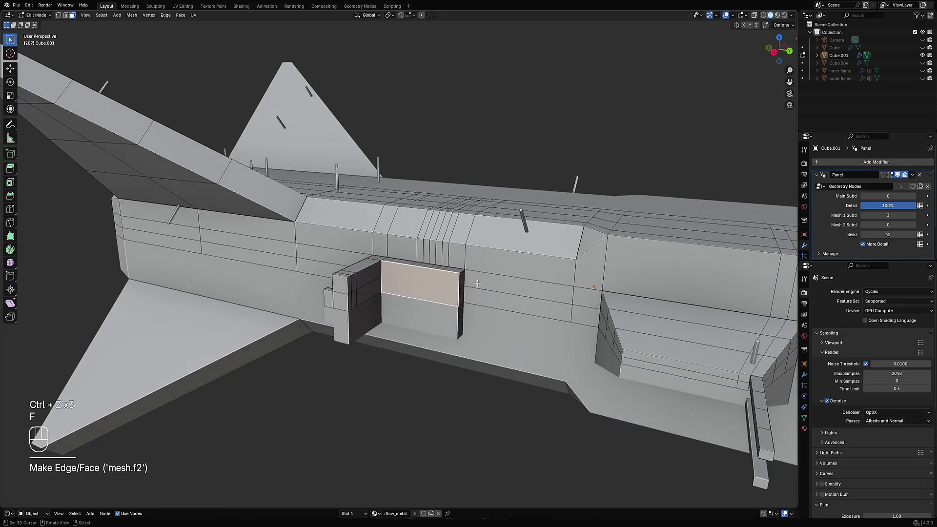
middle_click_drag(449, 255, 493, 186)
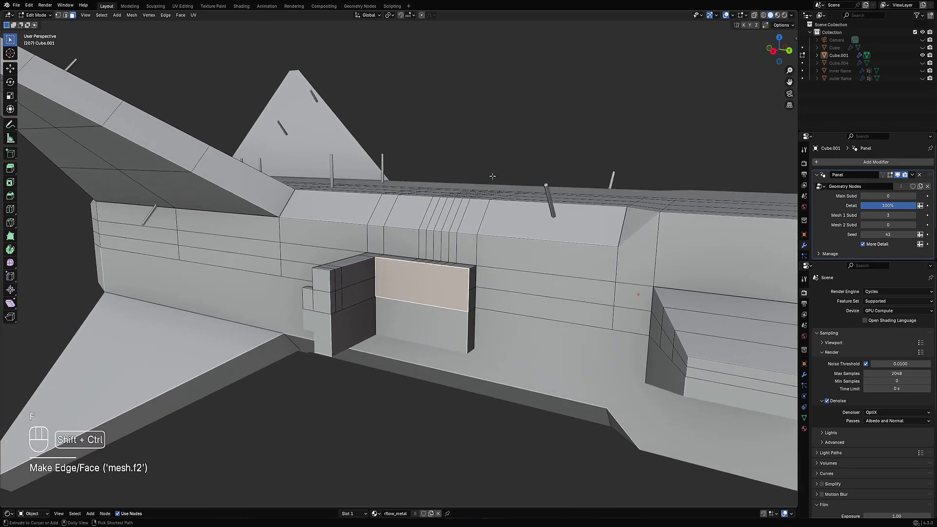
key("shift+ctrl+x")
key("shift+q")
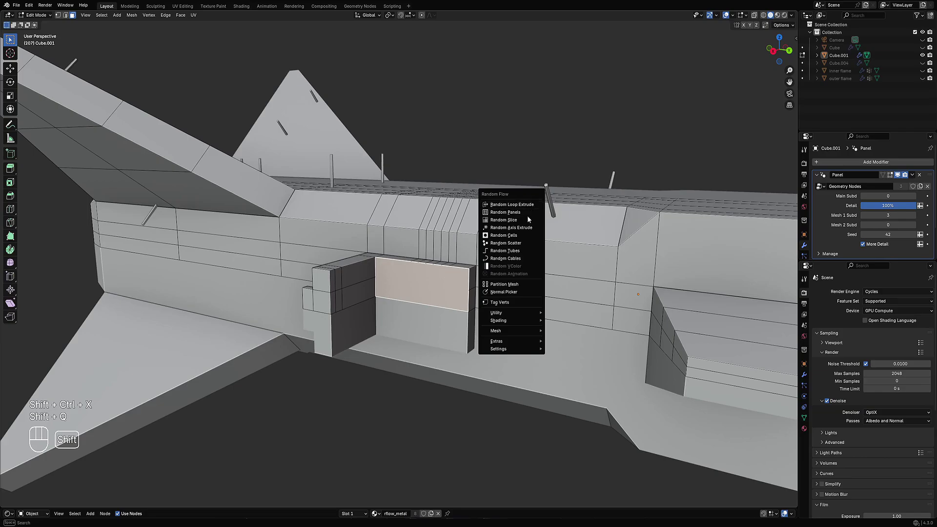
mouse_move(518, 321)
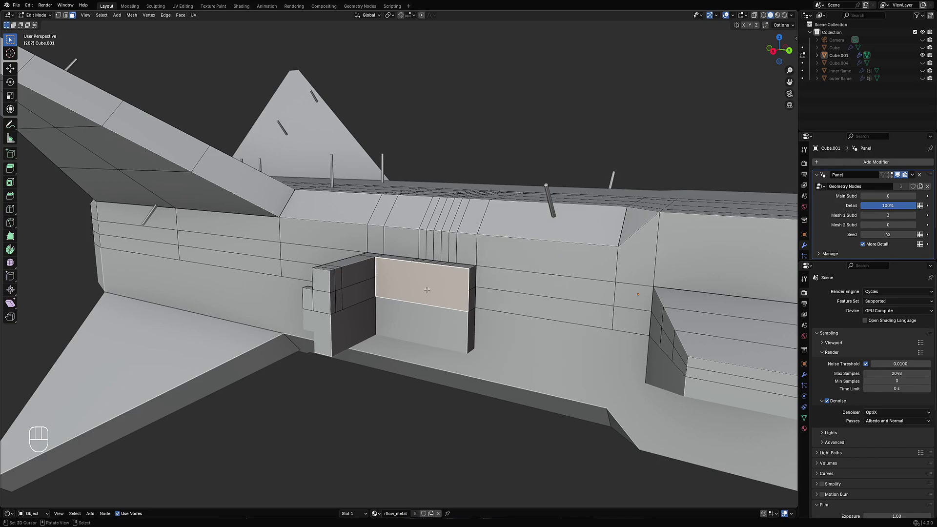
key("ctrl+shift+x")
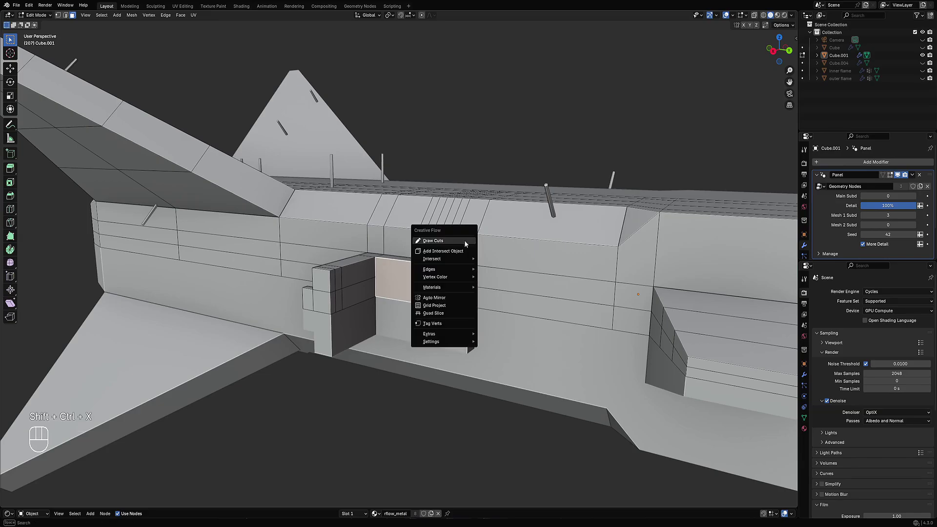
left_click(453, 312)
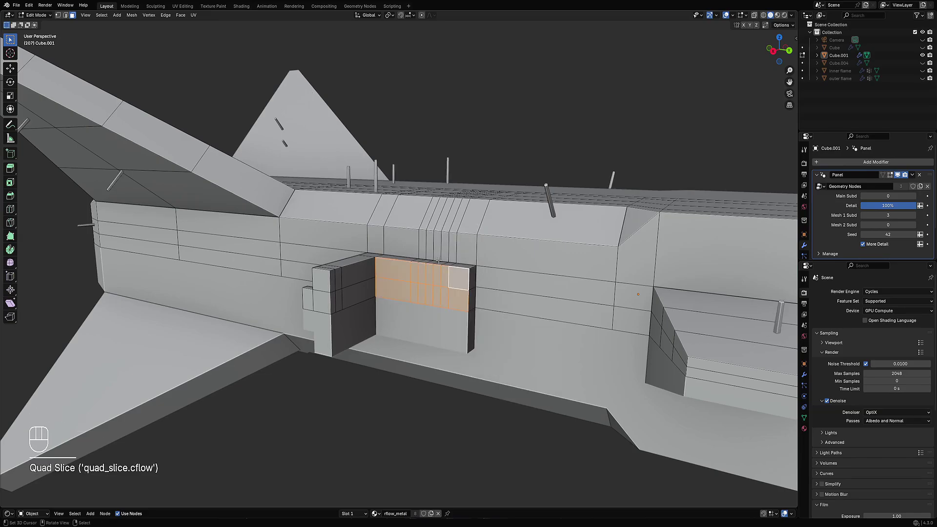
Deselect the sliced faces, check the generated panels in Object Mode, and return to editing the base mesh.
middle_click_drag(469, 273, 464, 221)
key("alt+a")
key("Tab")
key("Tab")
scroll(465, 293, "up", 4)
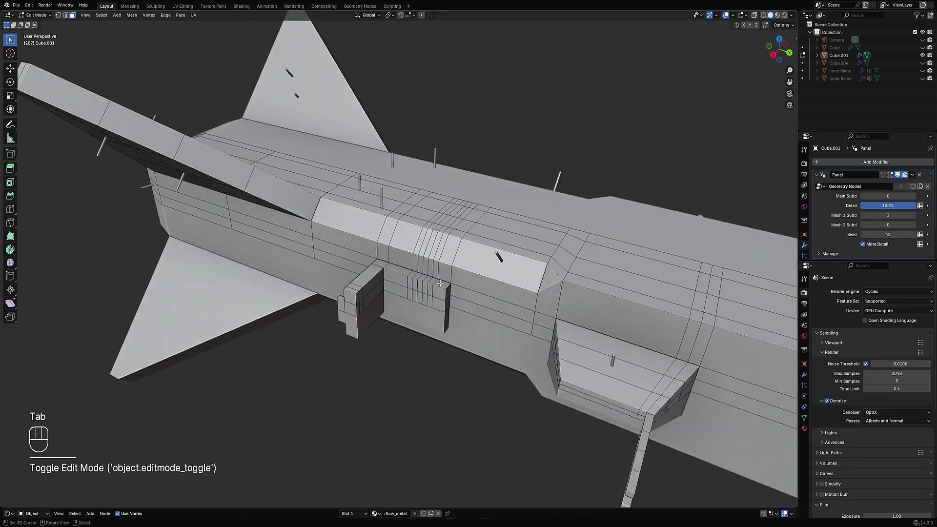
Select the block of sliced faces inside the side recess and inset them twice.
key("3")
left_click(395, 282, "ctrl+shift")
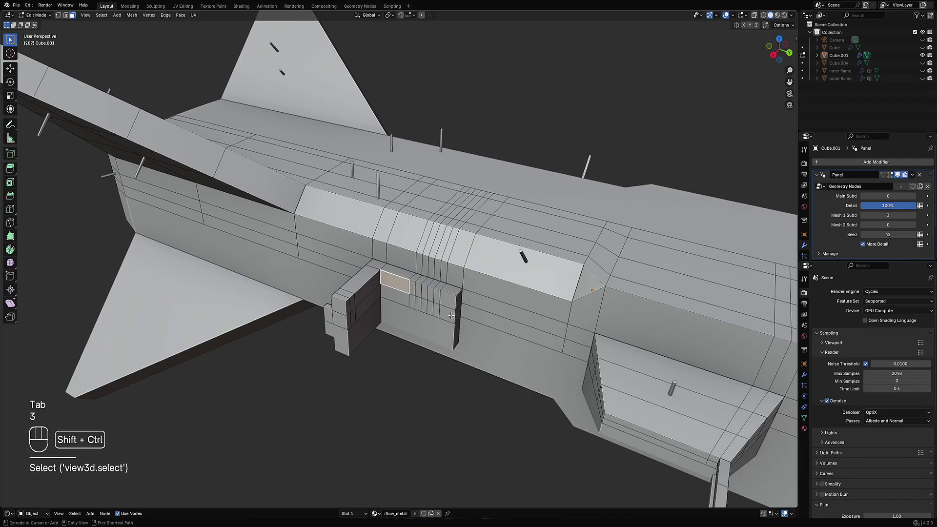
left_click(451, 315, "ctrl")
middle_click_drag(451, 315, 488, 283)
key("i")
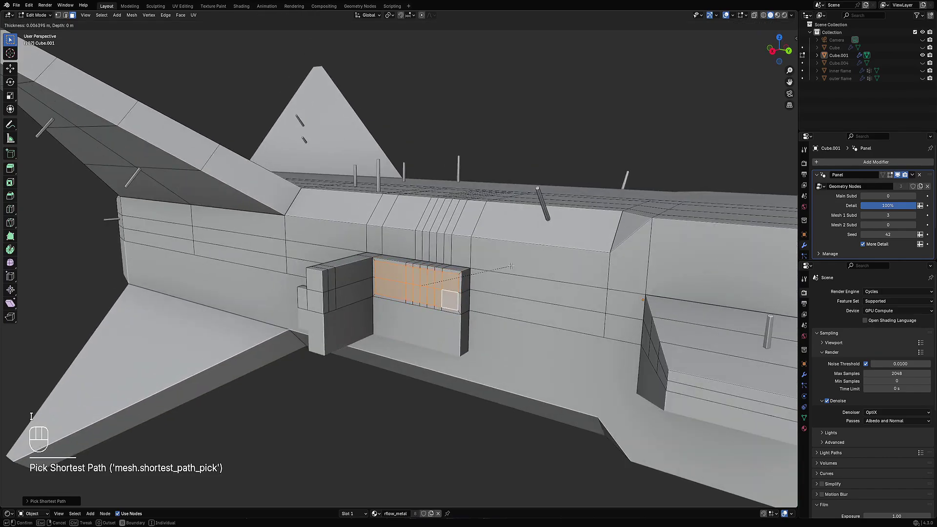
left_click(510, 266)
key("i")
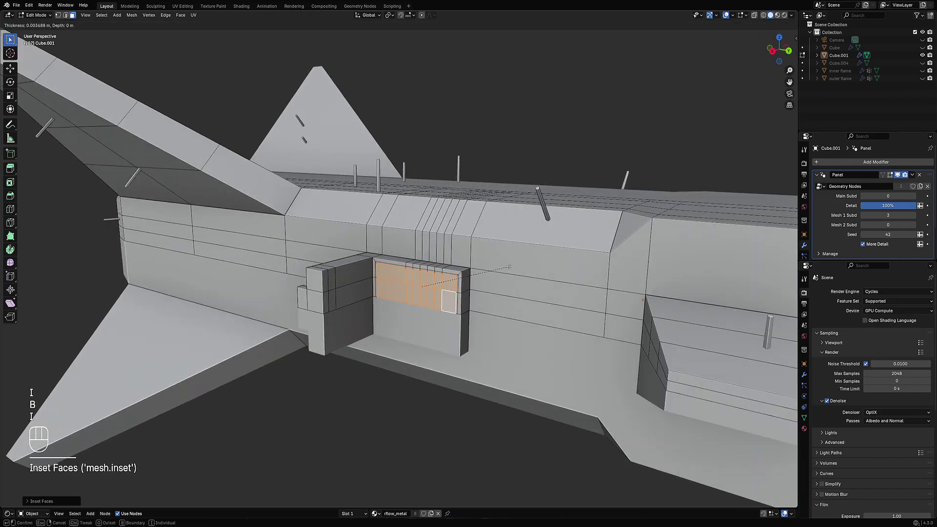
left_click(442, 281)
Leave Edit Mode, inspect the whole ship in rendered shading, and return to solid shading with overlays hidden.
key("Tab")
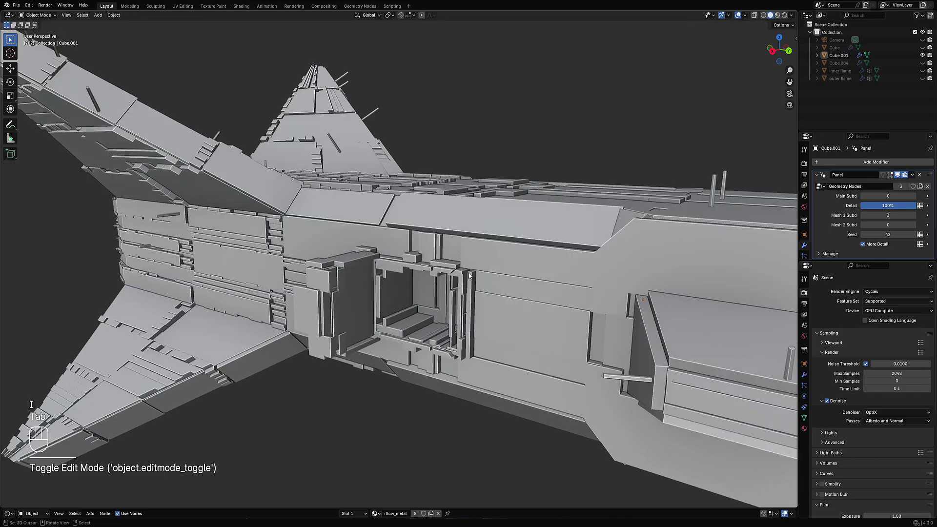
scroll(465, 175, "down", 6)
middle_click_drag(466, 175, 472, 251)
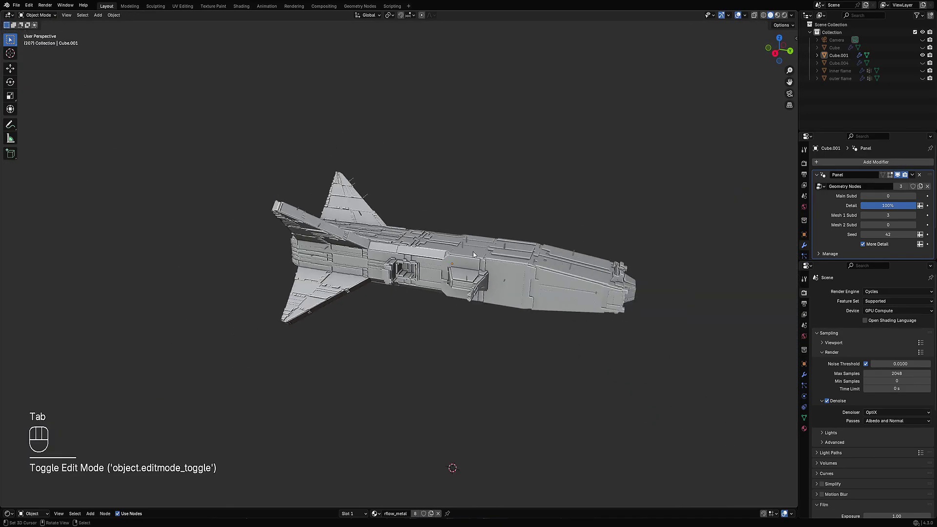
key("shift+alt+z")
key("shift+alt+z")
key("z")
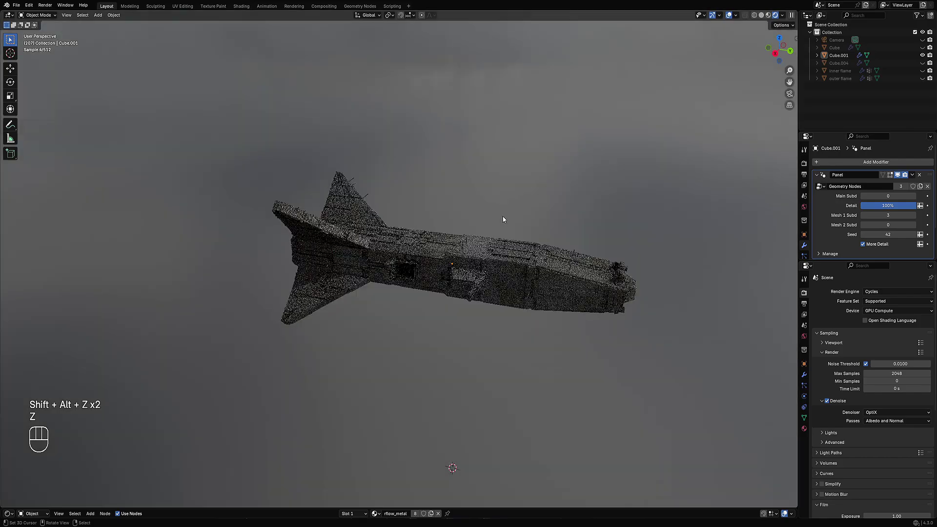
mouse_move(496, 231)
middle_mouse_down()
mouse_move(475, 251)
mouse_move(569, 218)
mouse_move(540, 184)
mouse_move(529, 274)
mouse_move(541, 205)
mouse_move(527, 215)
mouse_move(511, 281)
mouse_move(511, 223)
mouse_move(584, 276)
mouse_move(490, 273)
mouse_move(487, 210)
middle_mouse_up()
key("z")
left_click(505, 242)
key("shift+alt+z")
Duplicate the ship and place the copy beside the original.
left_click(468, 236)
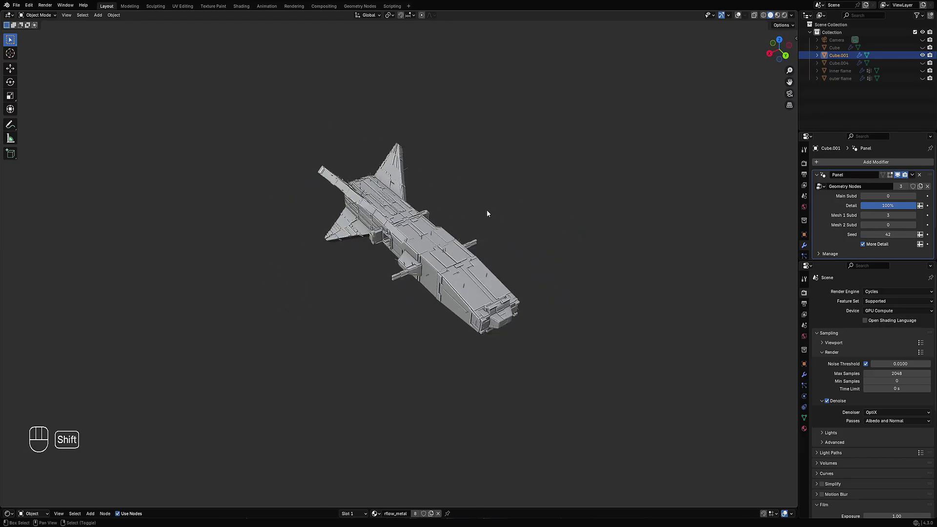
key("shift+d")
left_click(424, 316)
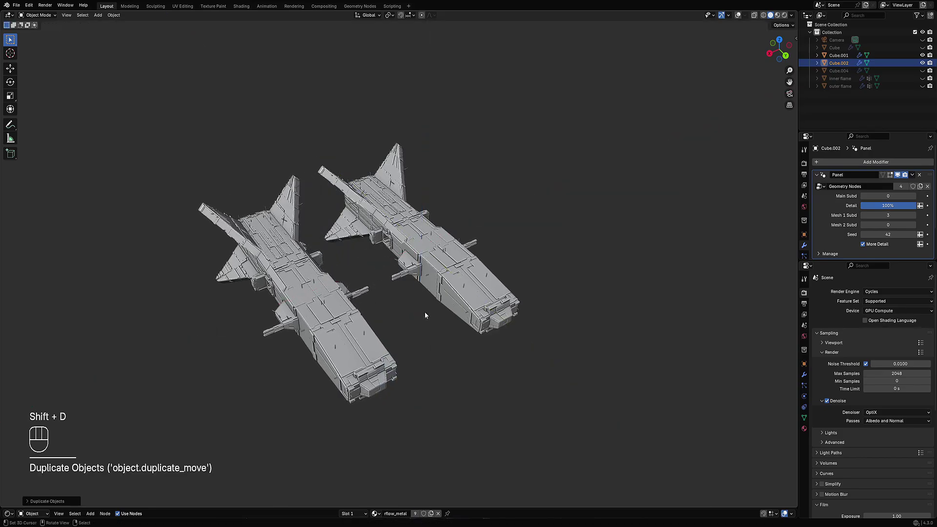
Show overlays and shorten the copy's entire base mesh along the global Y axis in Edit Mode.
key("Tab")
middle_click_drag(424, 316, 480, 347)
key("shift+alt+z")
key("a")
key("s")
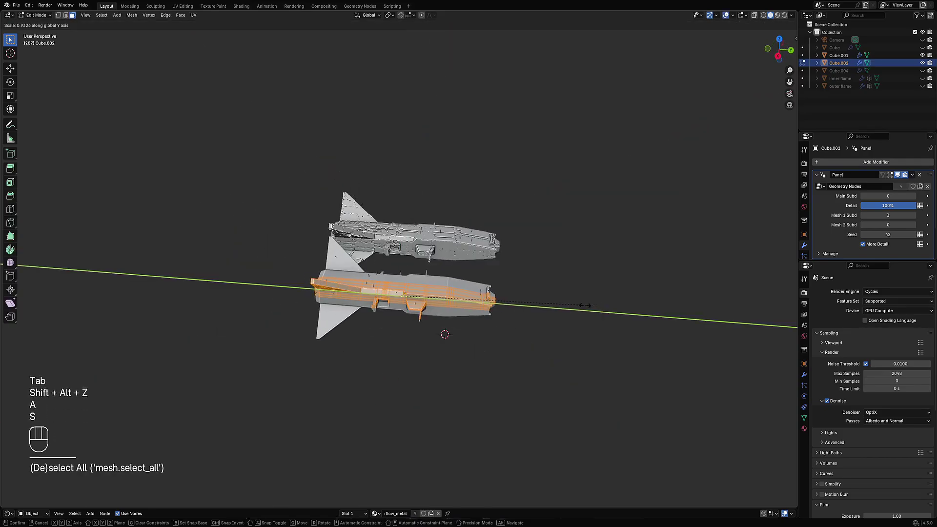
left_click(507, 306)
key("Tab")
Scale the copy's base mesh along the Z axis and check the regenerated panels in Object Mode.
middle_click_drag(507, 306, 464, 288)
scroll(338, 213, "up", 3)
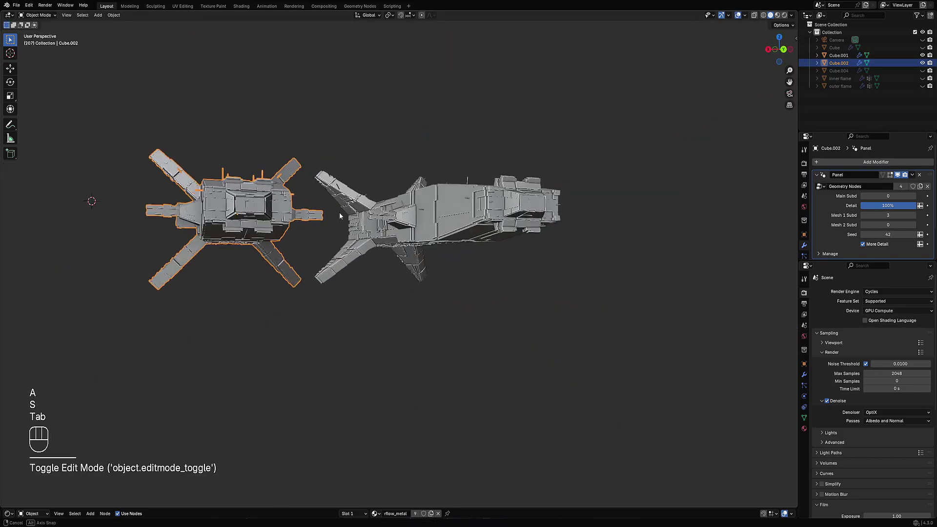
middle_click_drag(339, 213, 469, 282, "shift")
key("Tab")
key("s")
key("z")
left_click(398, 219)
key("Tab")
Undo the copy's Z scaling, rescale its base mesh, and return to Object Mode.
key("Tab")
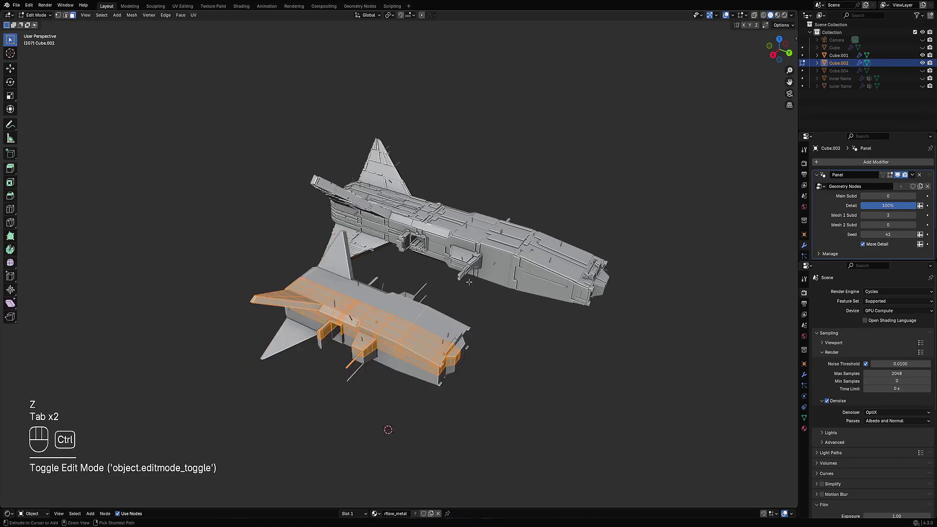
key("ctrl+z")
key("s")
middle_click_drag(480, 225, 439, 259)
left_click(427, 271)
key("Tab")
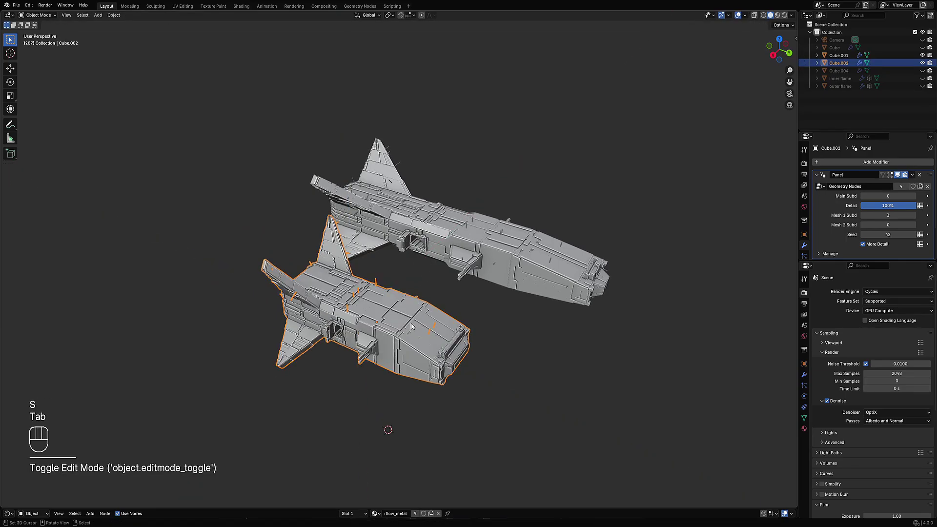
Delete the rescaled ship copy and select the original ship.
middle_click_drag(412, 326, 448, 290)
left_click(447, 290)
key("x")
left_click(427, 271)
left_click(509, 214)
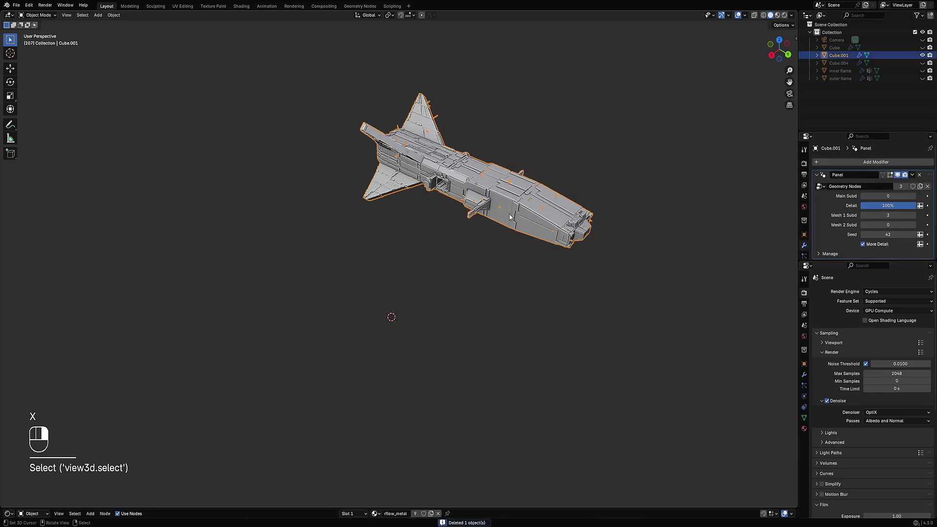
Undo the deletion of the rescaled ship copy and delete that copy again.
middle_click_drag(508, 214, 500, 228, "shift")
key("ctrl+z")
key("ctrl+z")
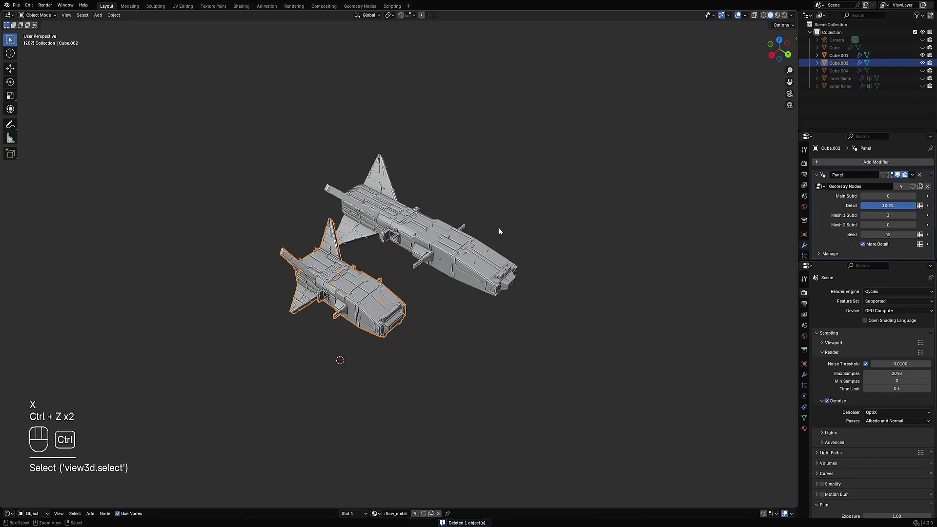
left_click(368, 310)
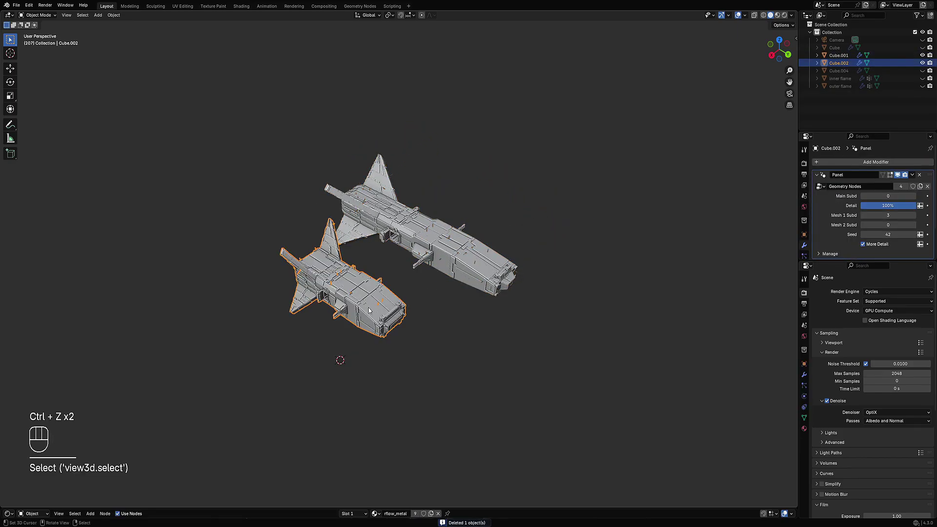
key("x")
left_click(369, 310)
Duplicate the original ship and move the copy along the X axis beside it.
left_click(461, 245)
scroll(461, 245, "up", 3)
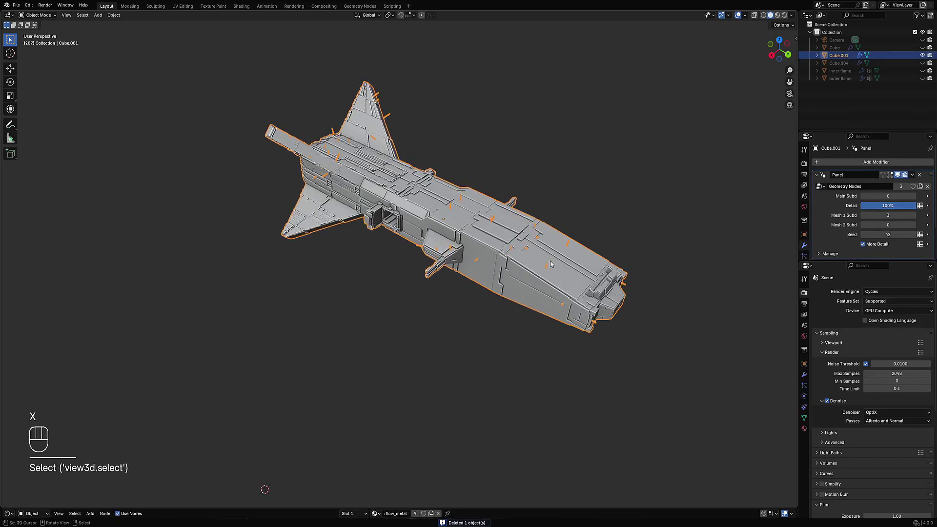
key("shift+d")
key("x")
left_click(453, 323)
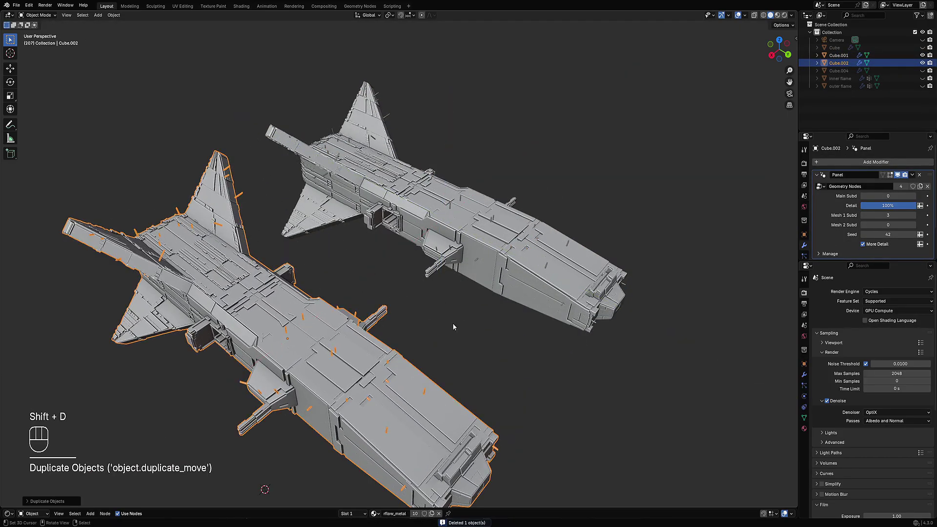
Set the ship copy's Panel Seed to 44 and turn off More Detail.
middle_click_drag(453, 323, 548, 296)
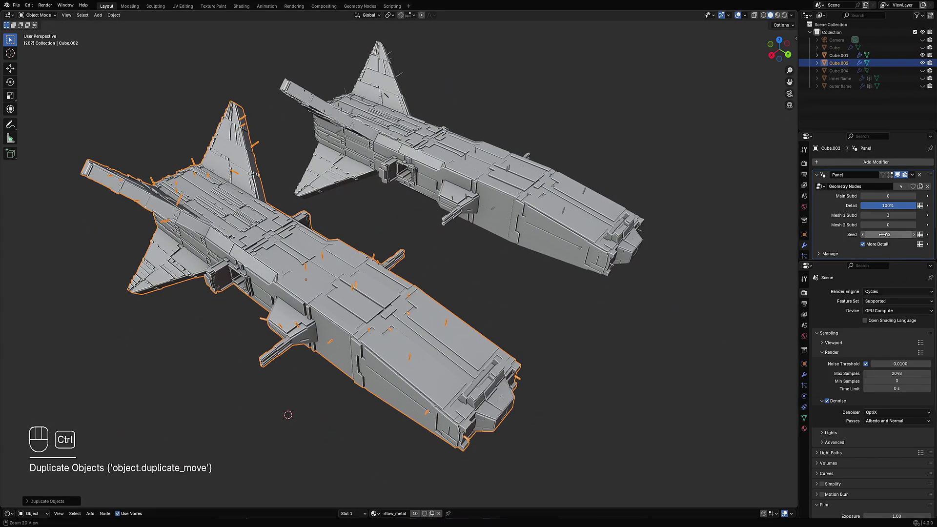
scroll(882, 234, "up", 4, "ctrl")
scroll(882, 234, "down", 2, "ctrl")
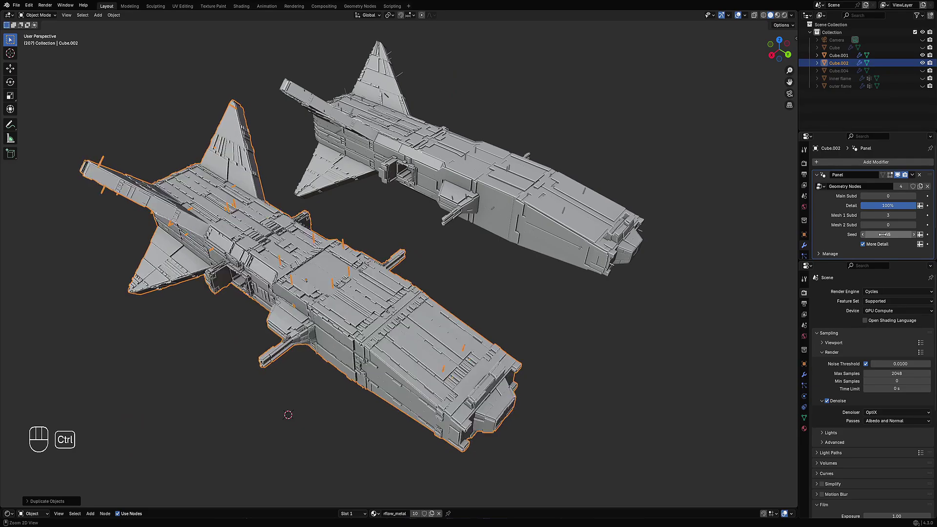
left_click(874, 245)
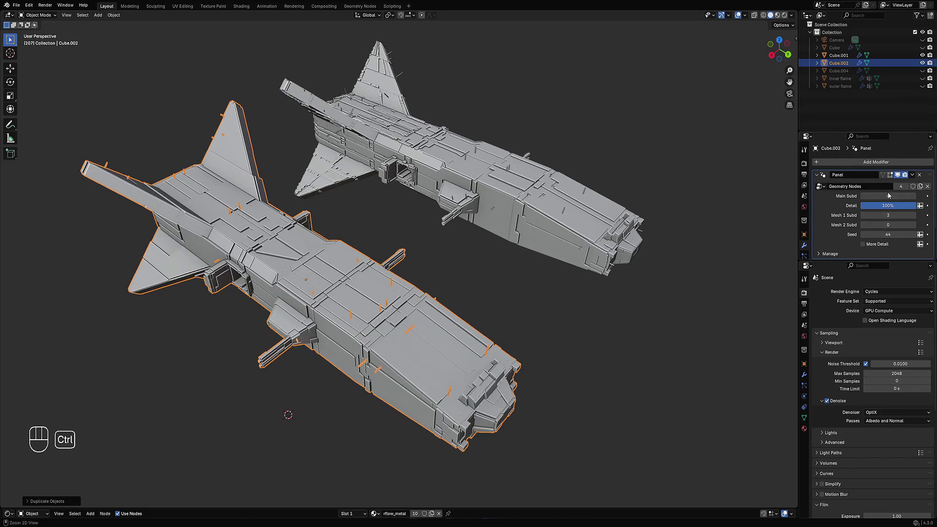
Set the copy's Main Subd to 1 and its panel Detail to 30%.
scroll(887, 196, "up", 1, "ctrl")
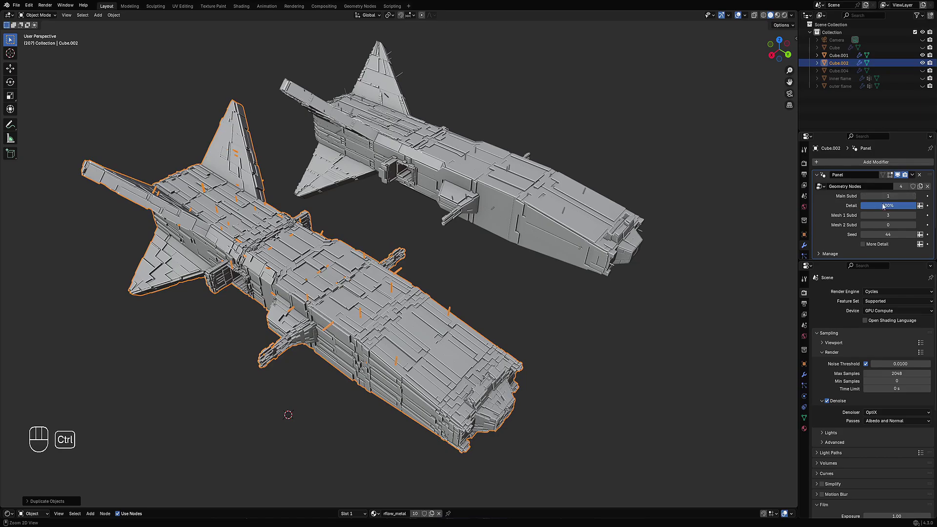
left_click_drag(886, 206, 846, 205)
scroll(544, 264, "down", 3)
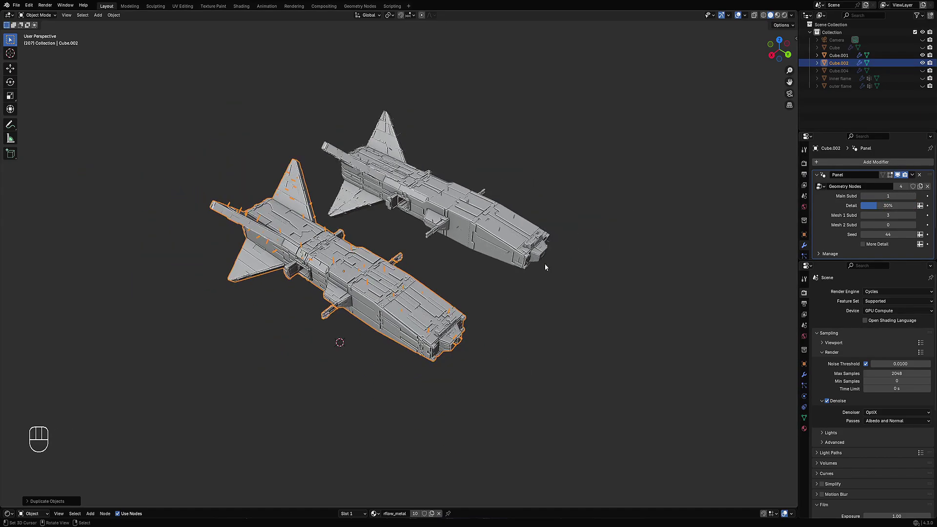
Hide the overlays, try different panel seeds on the copy, and settle on Seed 46.
key("shift+alt+z")
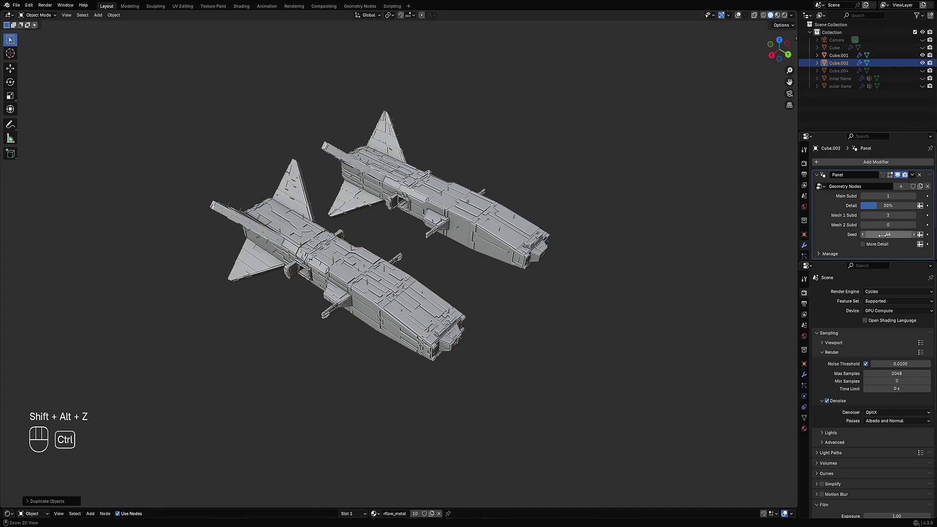
left_click_drag(882, 235, 884, 235, "ctrl")
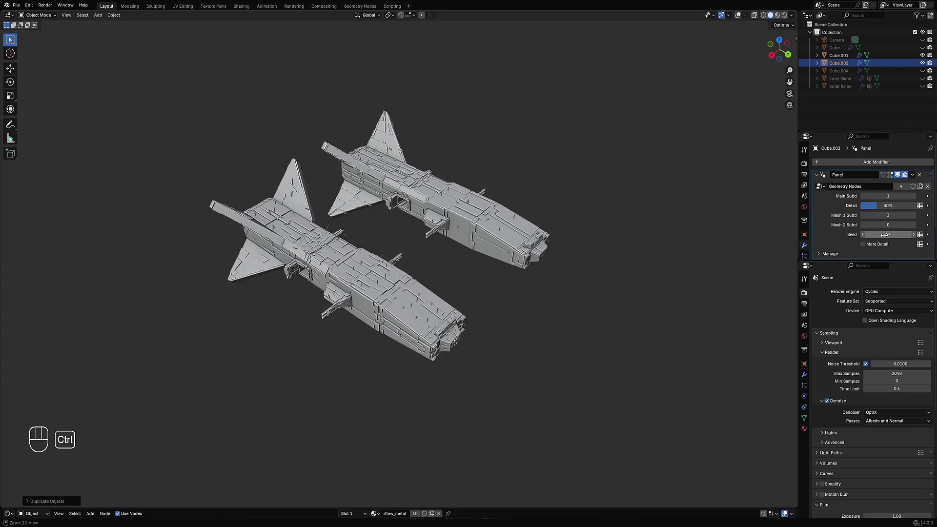
key("ctrl+z")
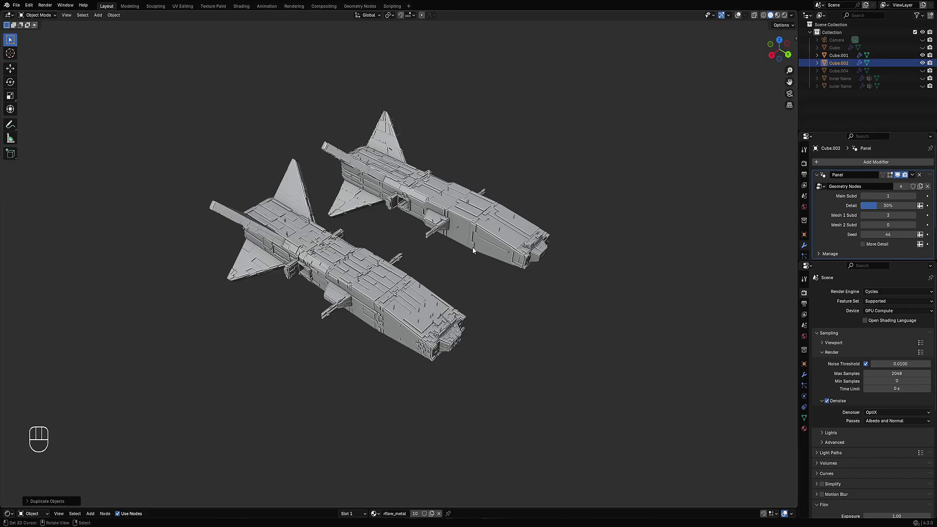
Switch the viewport to rendered shading, hide the overlays, and compare both ships from several angles.
key("z")
left_click(526, 224)
key("shift+alt+z")
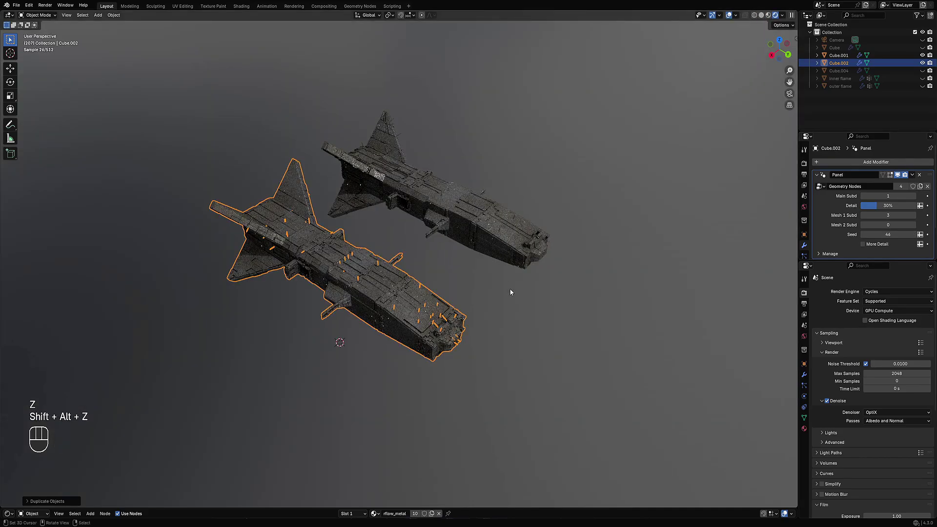
mouse_move(509, 288)
middle_mouse_down()
mouse_move(473, 294)
mouse_move(529, 222)
mouse_move(521, 274)
mouse_move(446, 265)
mouse_move(431, 290)
mouse_move(484, 335)
middle_mouse_up()
key("shift+alt+z")
key("shift")
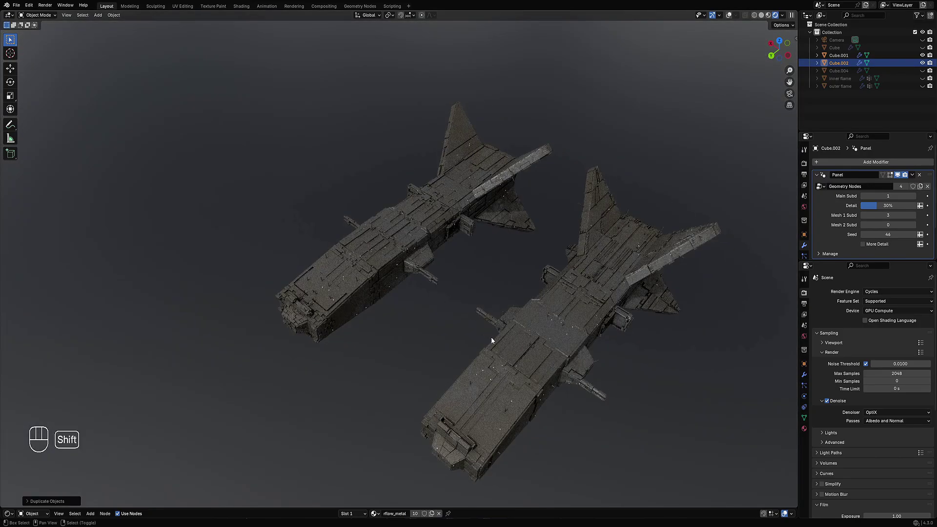
Try Main Subd 1 on the original ship, inspect the rendered panelling, and set Main Subd back to 0.
left_click(547, 338)
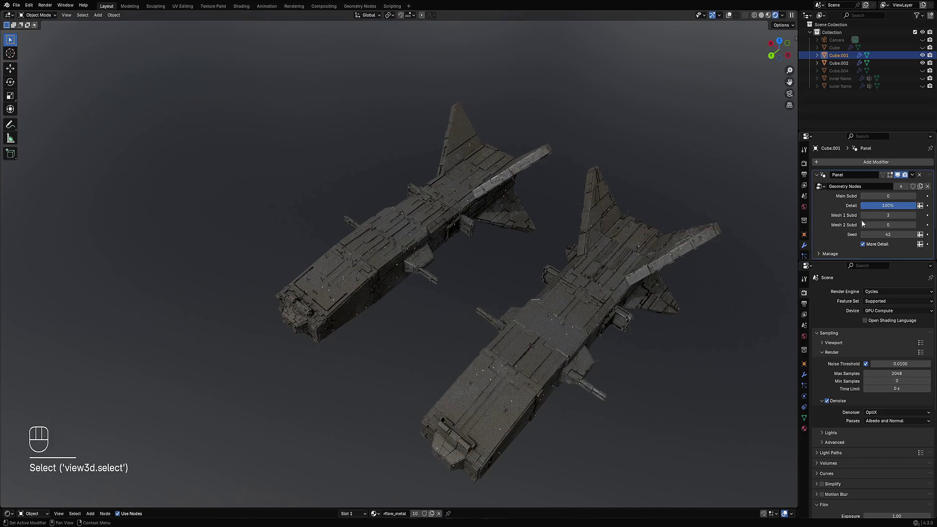
middle_click_drag(563, 291, 629, 282)
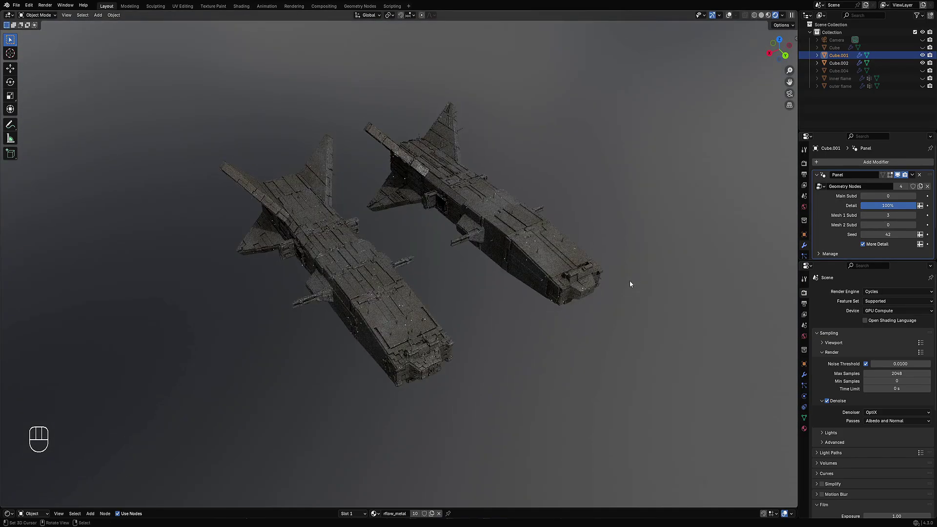
scroll(882, 196, "up", 1, "ctrl")
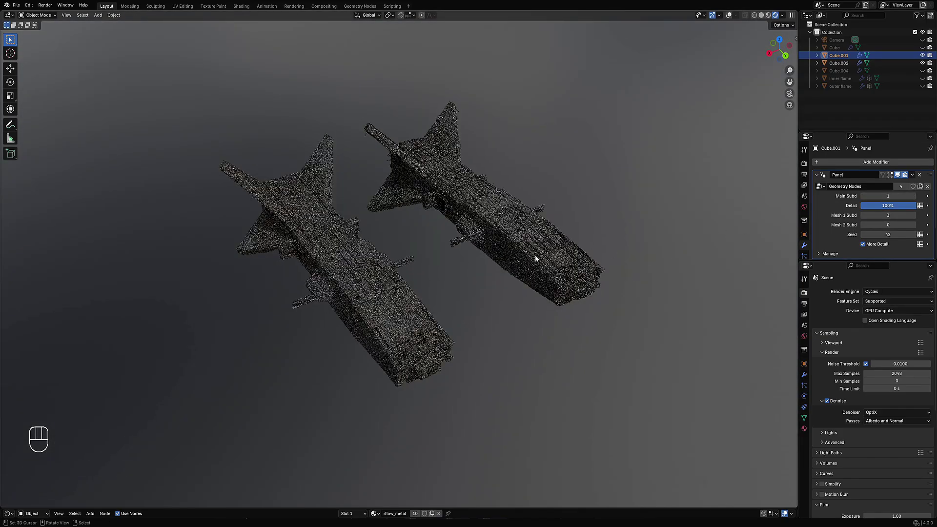
middle_click_drag(535, 255, 464, 260)
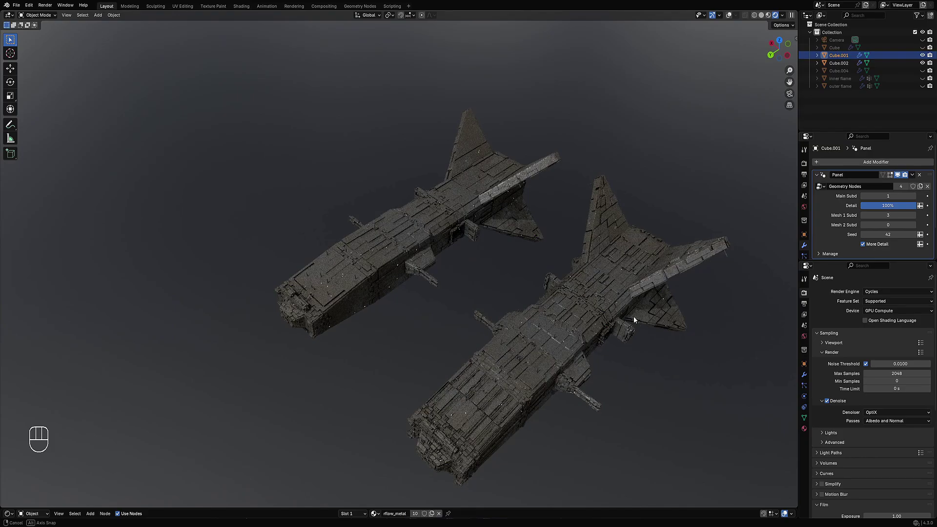
middle_click_drag(633, 316, 611, 311)
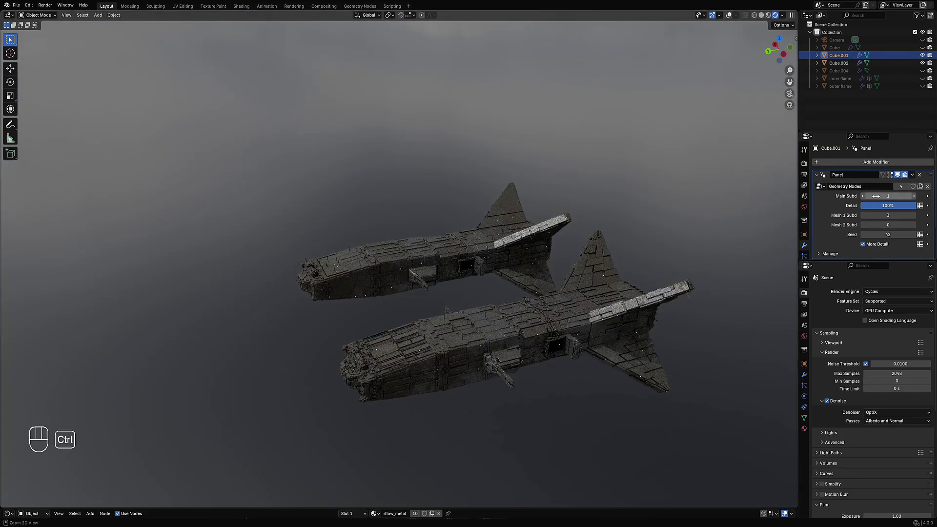
scroll(871, 196, "down", 1, "ctrl")
middle_click_drag(464, 265, 543, 326)
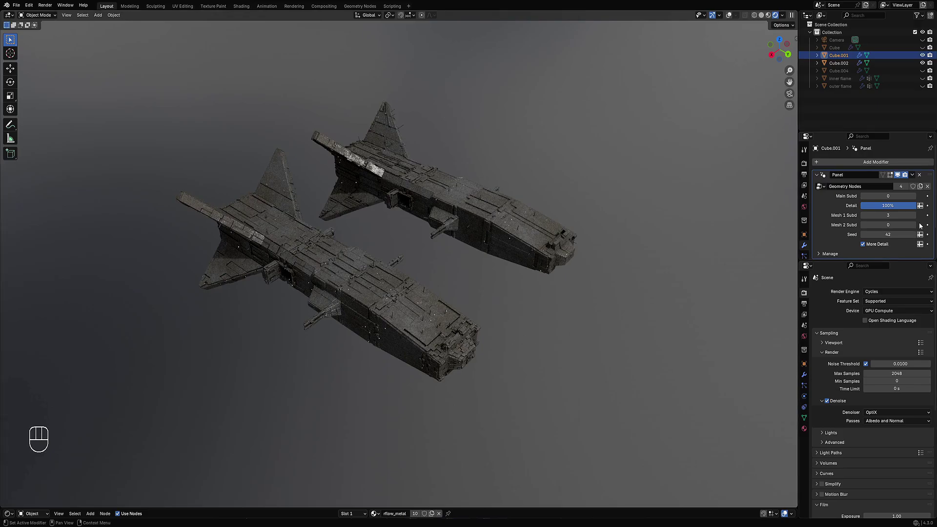
Set the ship copy's Main Subd to 0 and turn on More Detail.
left_click(436, 311, "ctrl")
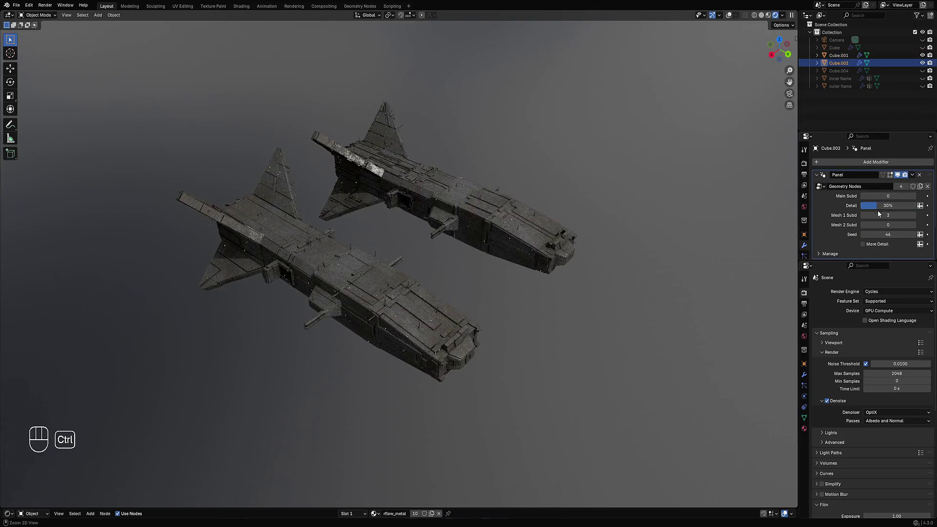
left_click(886, 245)
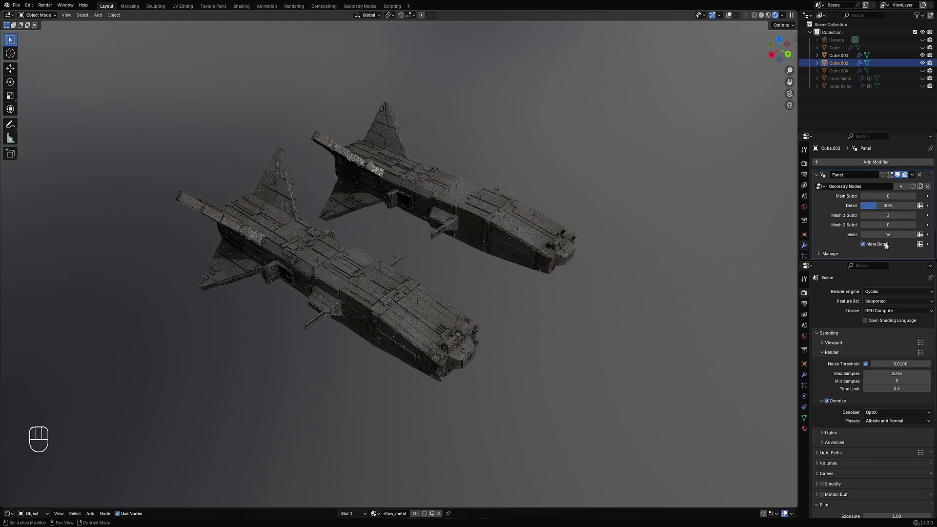
Raise the ship copy's Seed to 49 and inspect the rendered panelling on both ships from above and below.
scroll(886, 234, "up", 1, "ctrl")
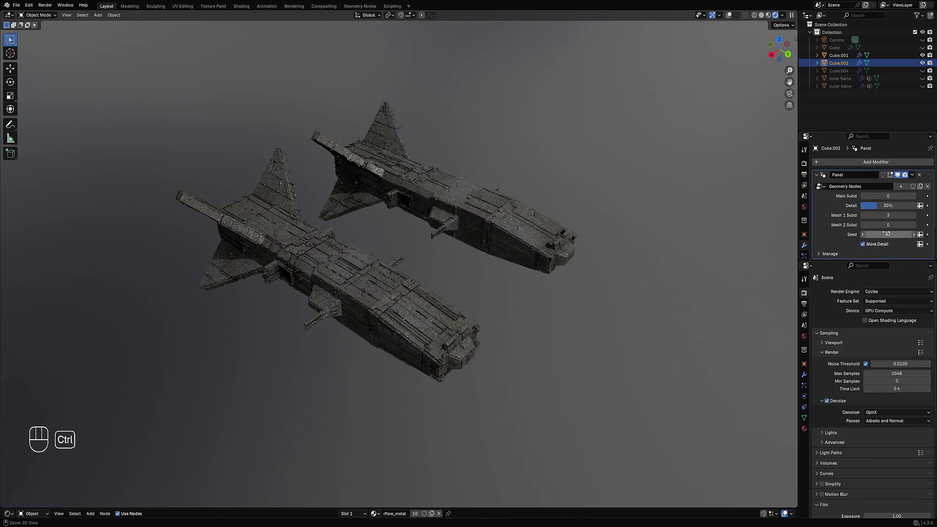
scroll(886, 234, "up", 1, "ctrl")
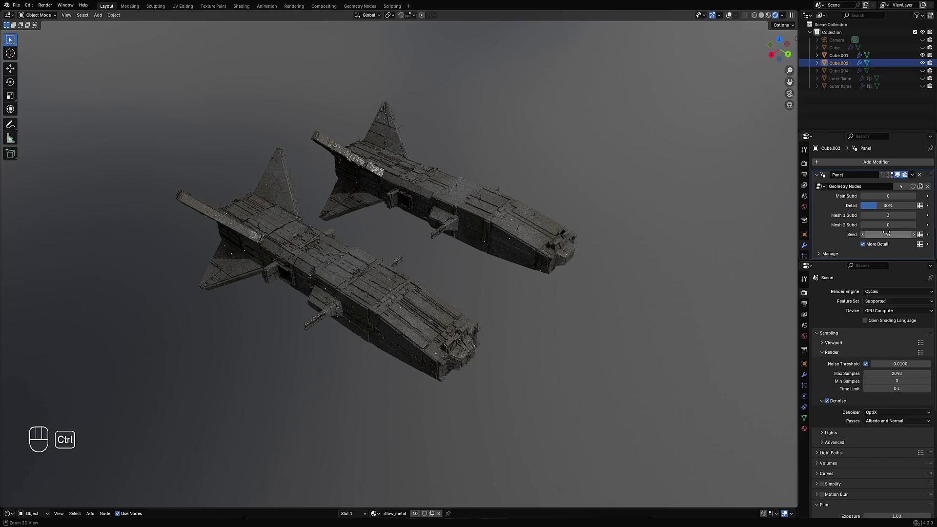
scroll(886, 235, "up", 1, "ctrl")
middle_click_drag(598, 265, 323, 383)
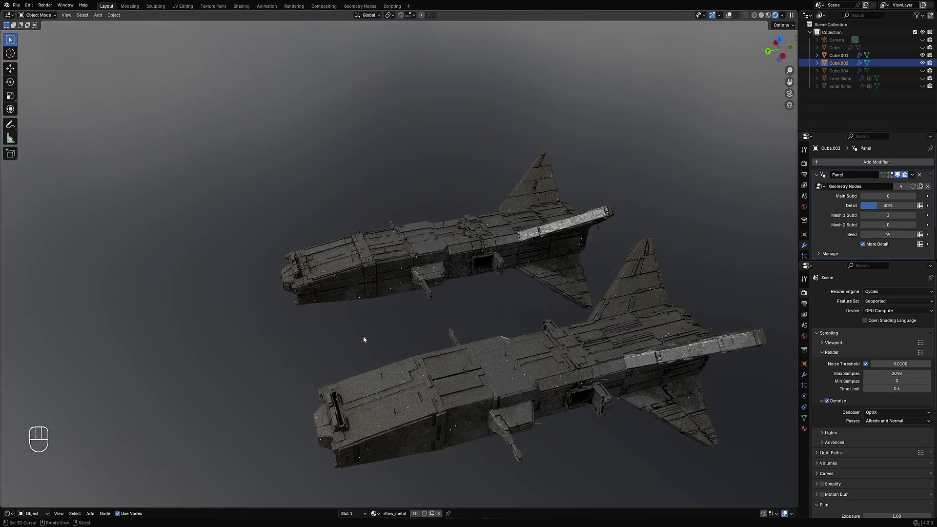
middle_click_drag(362, 335, 448, 257)
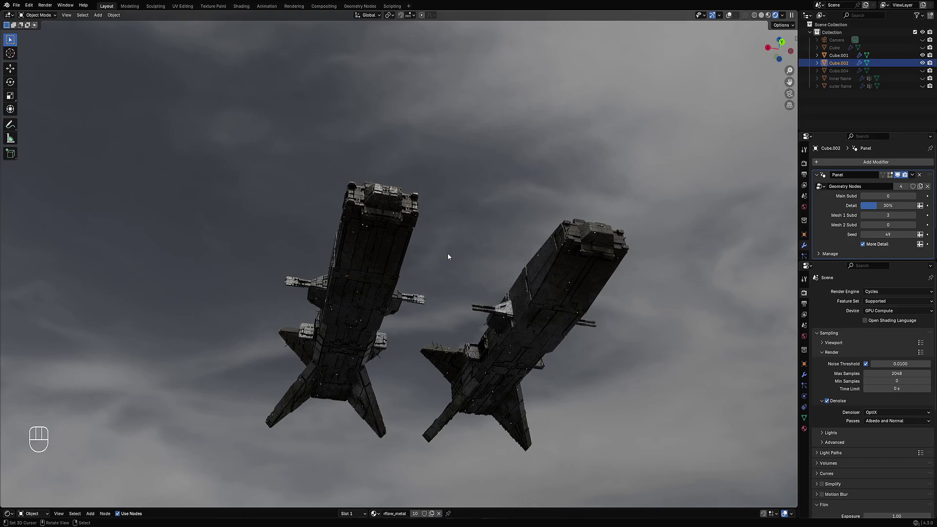
scroll(464, 282, "up", 2)
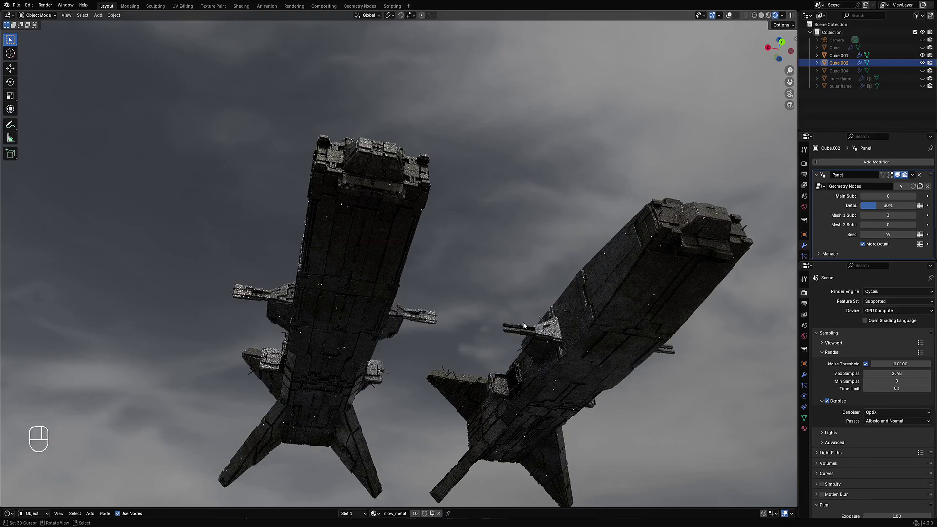
scroll(512, 310, "down", 1)
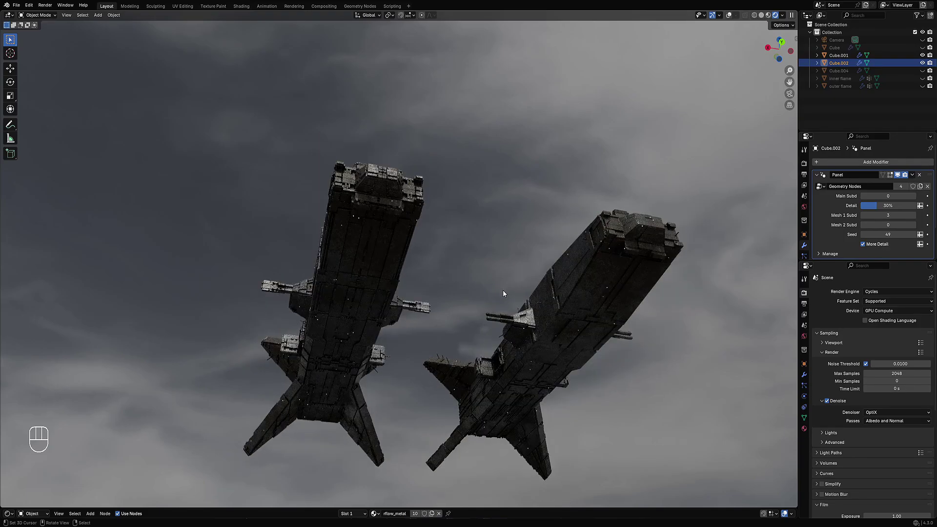
scroll(465, 236, "down", 1)
Show the overlays, circle the ships' noses and a side gun with annotation strokes, and hide the overlays.
key("d")
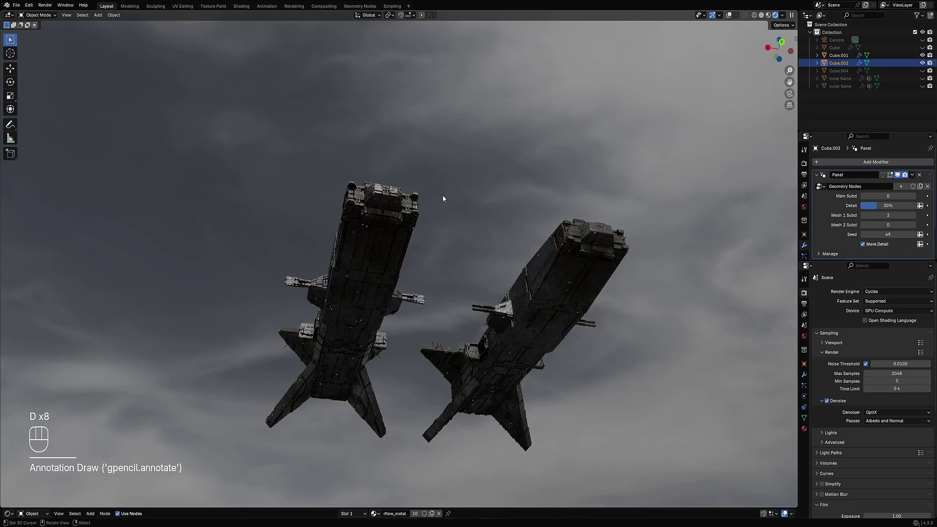
key("shift+alt+z")
key("d")
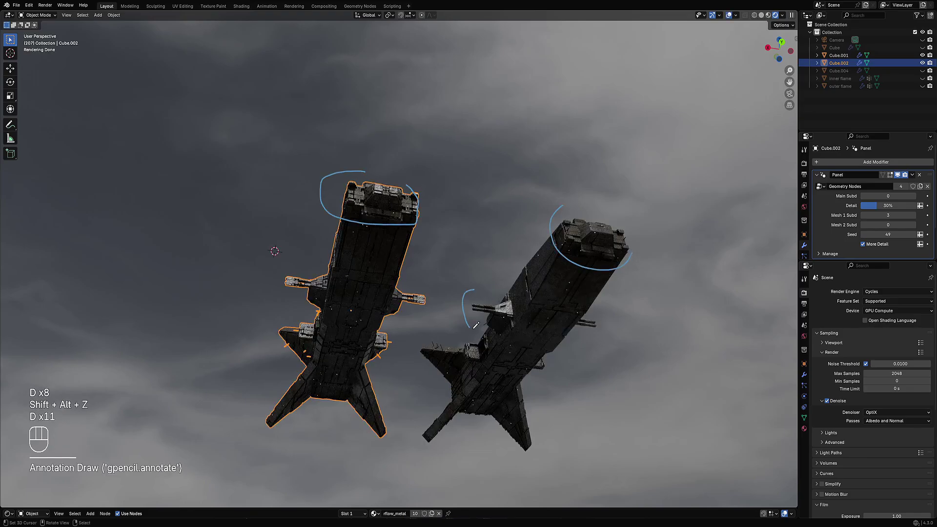
mouse_move(322, 261)
right_mouse_down()
mouse_move(262, 293)
mouse_move(335, 198)
mouse_move(635, 246)
right_mouse_up()
middle_click_drag(532, 204, 476, 312)
key("shift+alt+z")
Switch the viewport to solid shading and check the ships' low-poly base meshes in Edit Mode.
scroll(562, 242, "up", 2)
key("z")
left_click(546, 242)
right_click(461, 292)
key("Tab")
middle_click_drag(482, 279, 486, 313)
scroll(385, 296, "up", 2)
key("Tab")
right_click(536, 321)
key("Tab")
key("Tab")
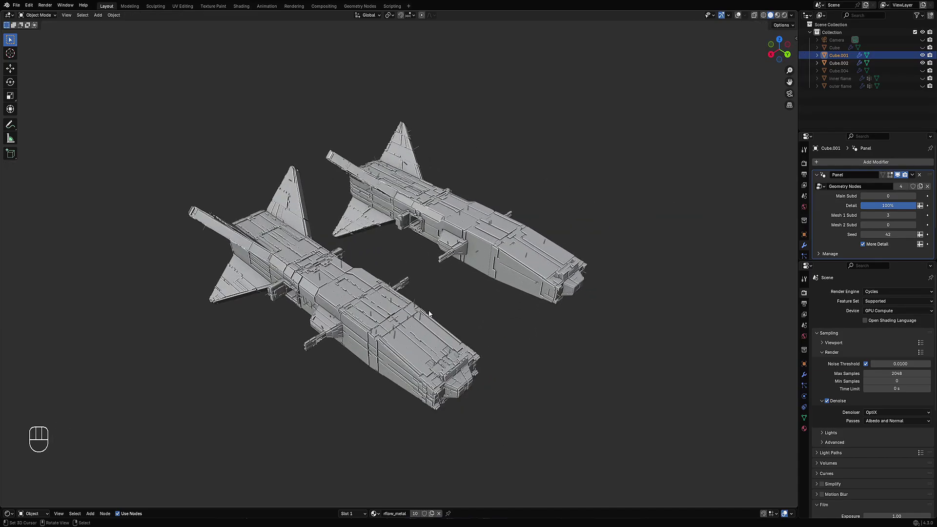
Open Random Flow's Random Loop Extrude on the original ship and review its loop, depth and subdivision settings.
key("shift+q")
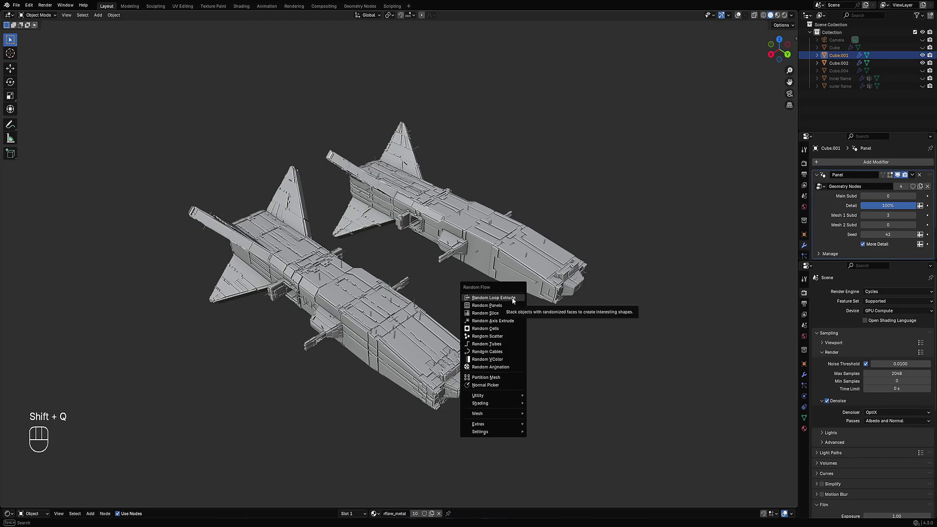
left_click(513, 298)
left_click_drag(546, 208, 592, 146)
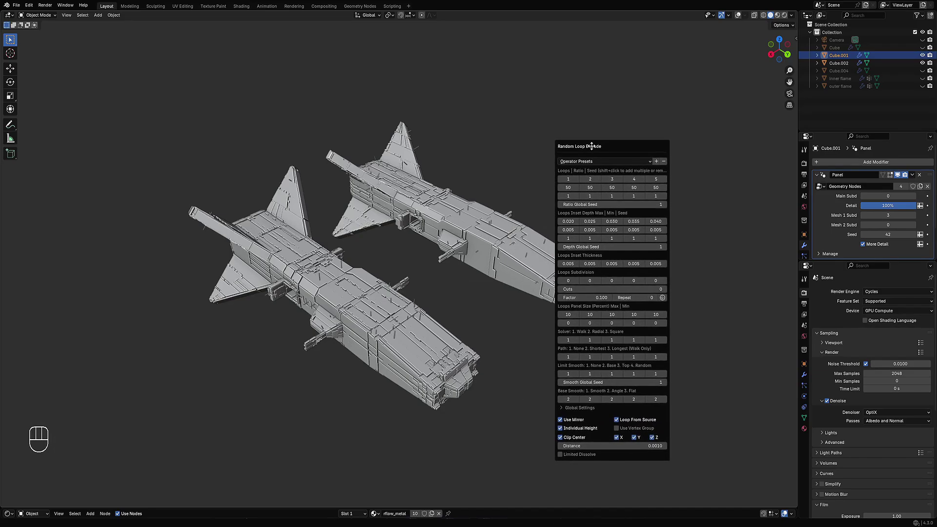
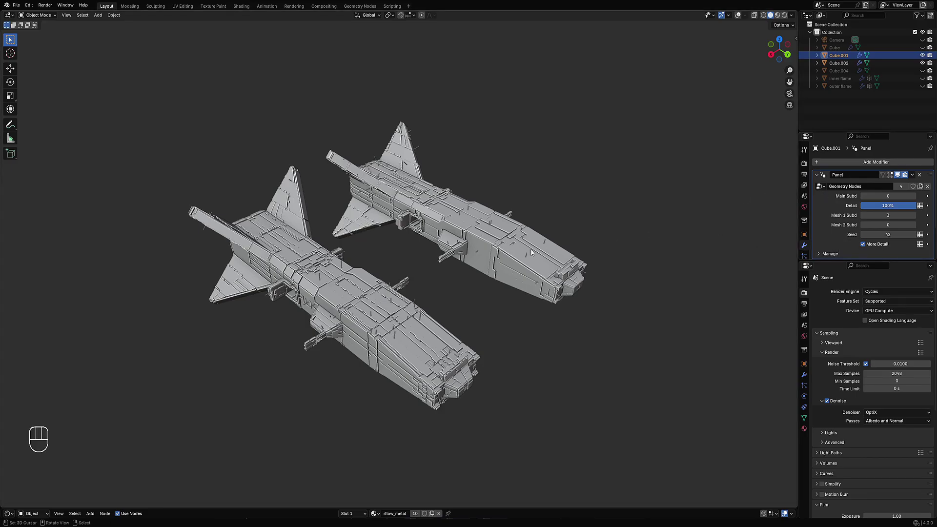
Select the ship copy and raise its Panel modifier Seed to 53.
left_click(385, 309)
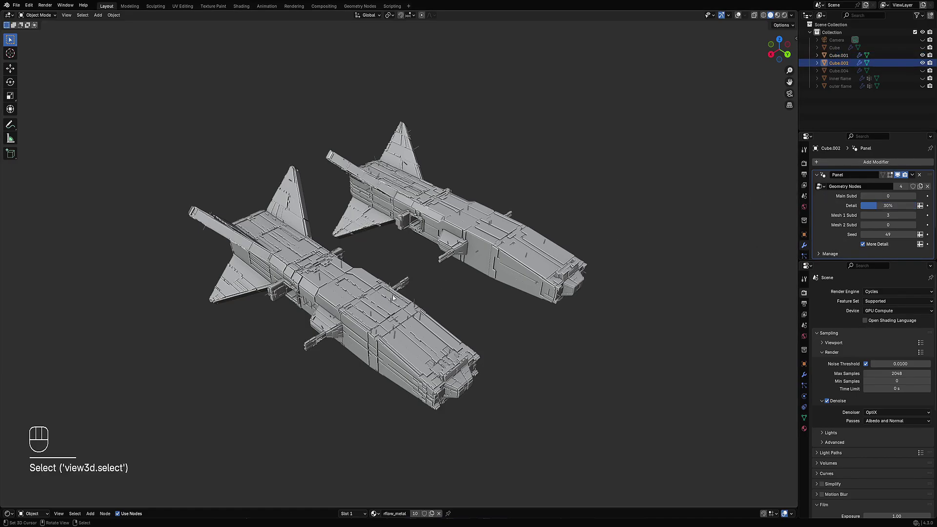
left_click(914, 235)
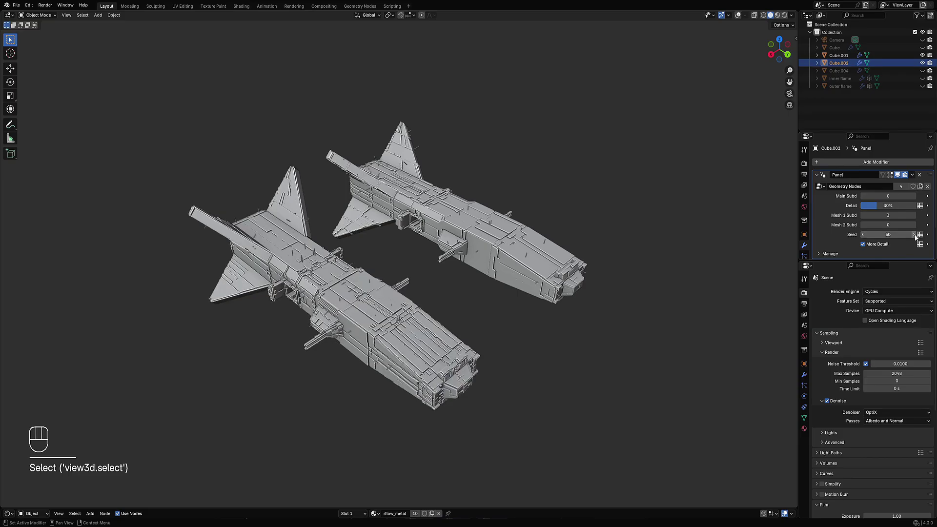
left_click(914, 234)
left_click(914, 234)
left_click(914, 235)
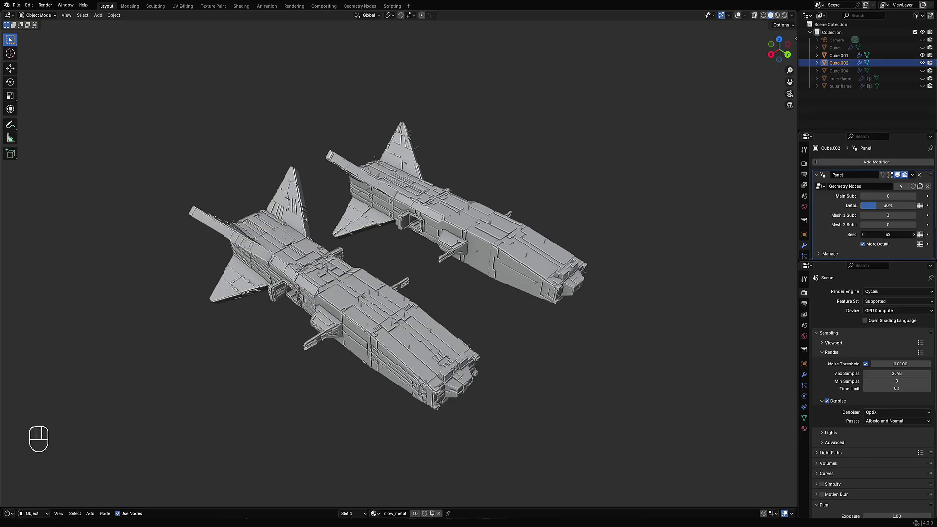
Switch the viewport to rendered shading and inspect both ships with the overlays hidden.
mouse_move(632, 247)
middle_mouse_down()
mouse_move(523, 242)
mouse_move(498, 230)
mouse_move(525, 290)
mouse_move(505, 263)
middle_mouse_up()
key("z")
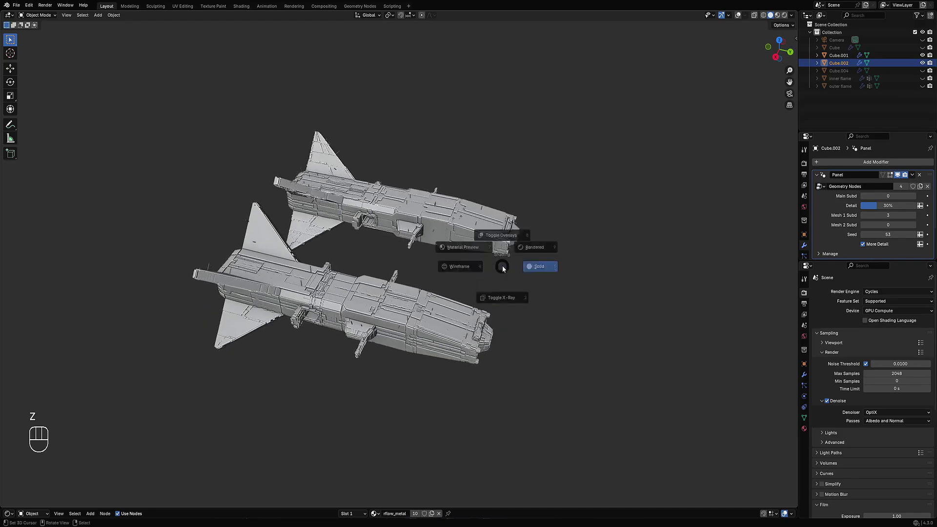
left_click(535, 243)
key("shift+alt+z")
key("shift+alt+z")
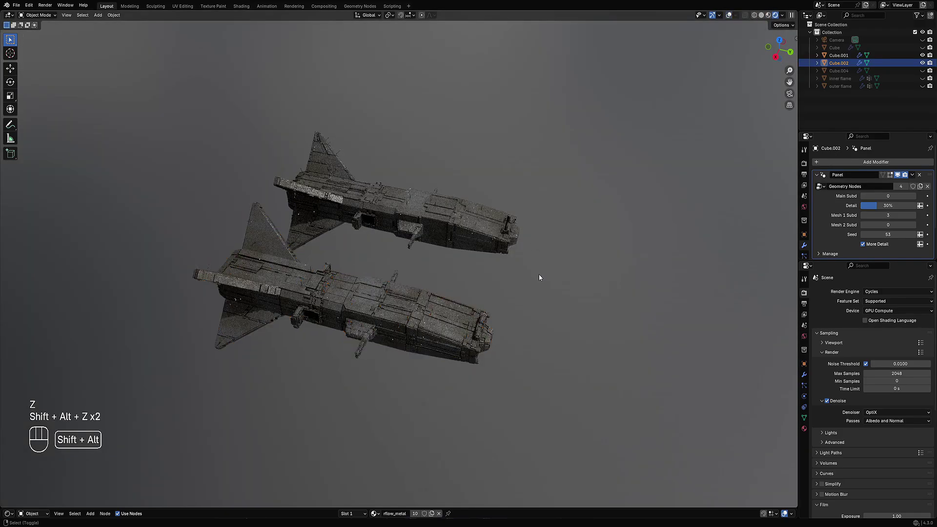
mouse_move(517, 310)
middle_mouse_down()
mouse_move(439, 300)
mouse_move(513, 333)
mouse_move(483, 354)
mouse_move(406, 357)
mouse_move(409, 285)
middle_mouse_up()
Return to solid shading and add a cube mesh beside the ships.
key("z")
left_click(496, 293)
scroll(409, 285, "up", 3)
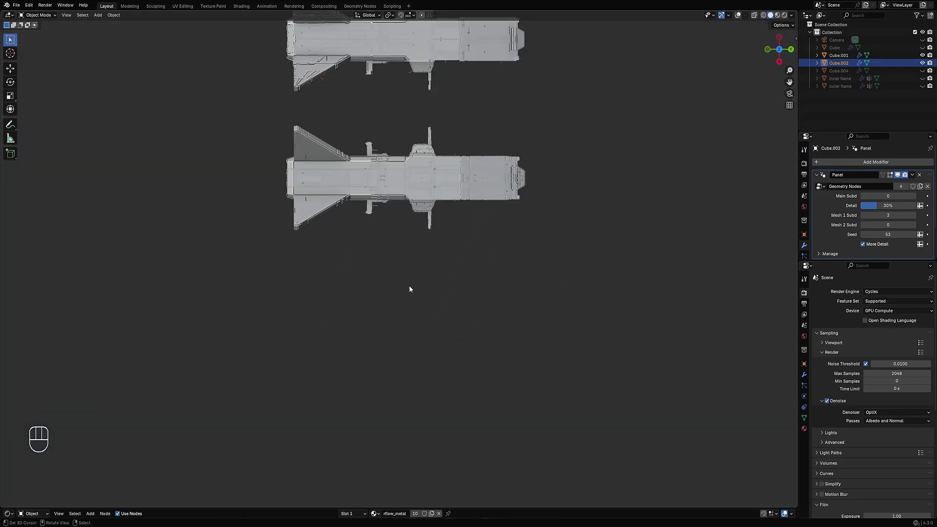
key("shift+a")
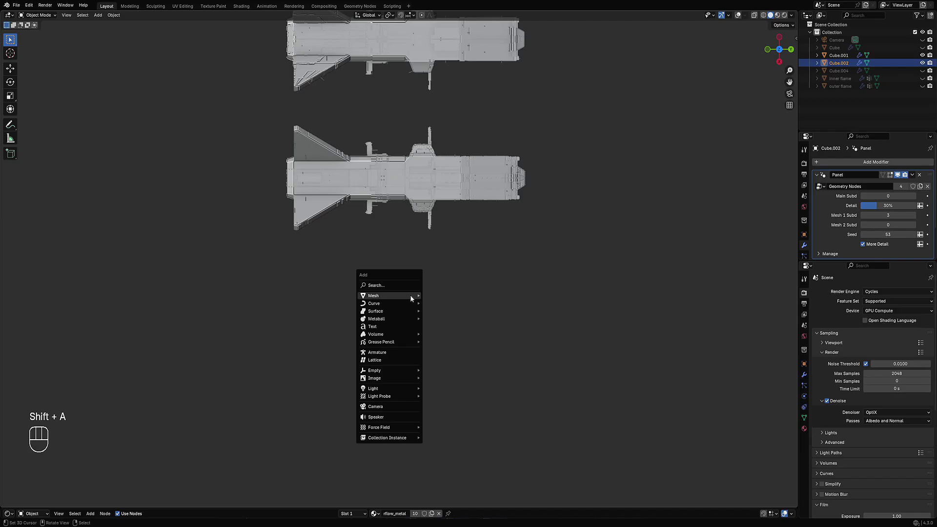
mouse_move(415, 296)
left_click(451, 334)
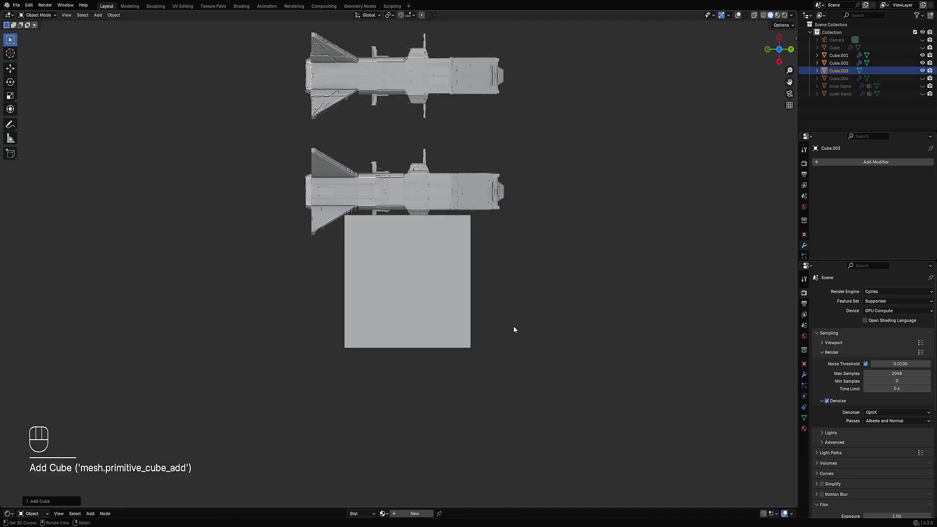
middle_click_drag(513, 326, 581, 247)
Show the overlays and scale the cube's mesh down in Edit Mode until it is much smaller than the ships.
key("Tab")
key("shift+alt+z")
key("s")
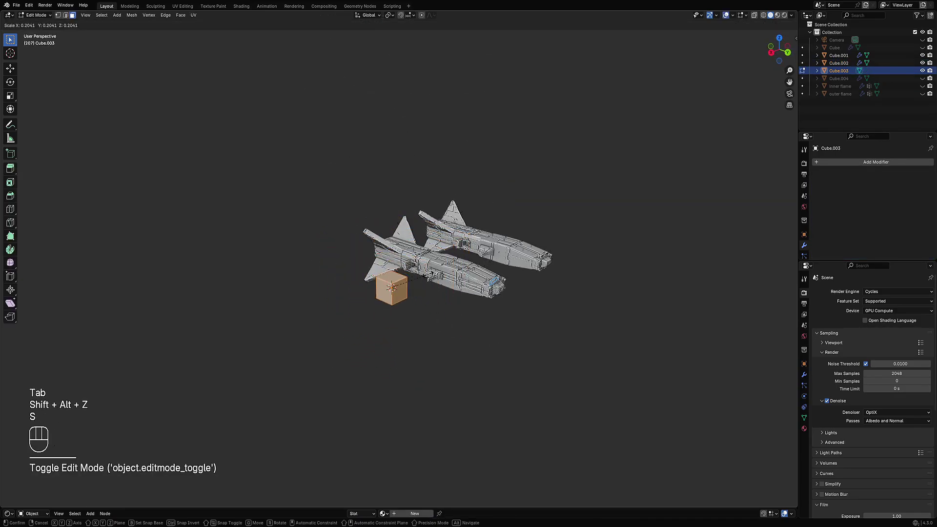
left_click(423, 271)
scroll(424, 270, "up", 4)
key("Tab")
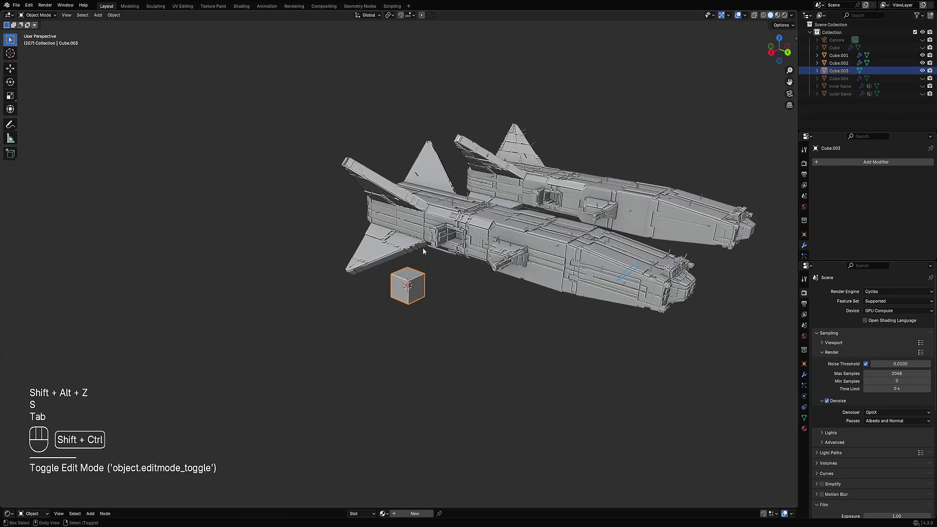
Apply Auto Mirror to the small cube on the X and Y axes and check the mirrored mesh.
key("shift+ctrl+x")
left_click(398, 352)
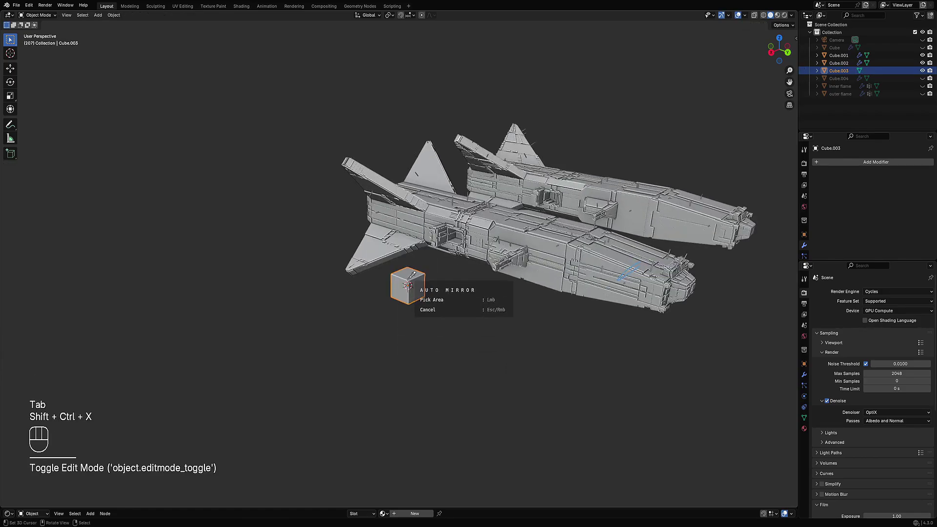
key("x")
key("y")
key("space")
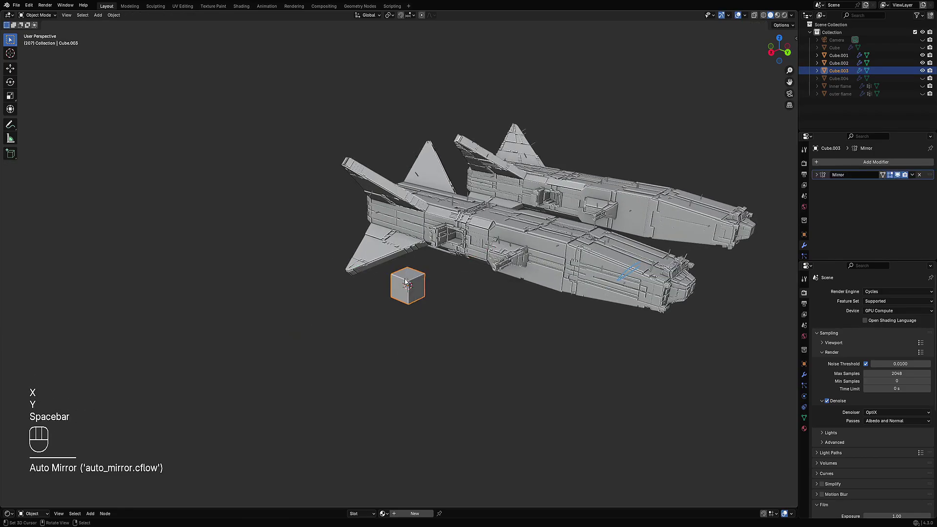
key("Tab")
key("Tab")
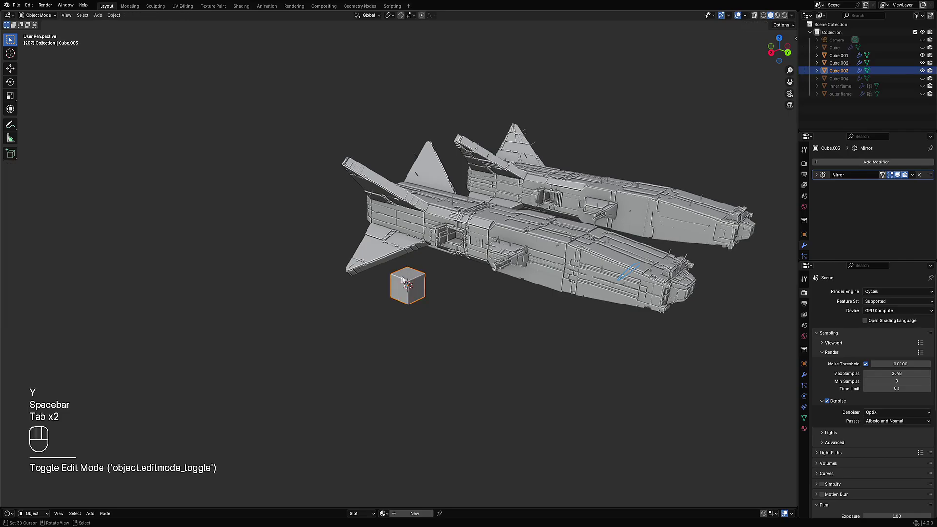
Run Auto Mirror on the cube again, adding the Z axis and removing the Y axis.
key("shift+ctrl+x")
key("z")
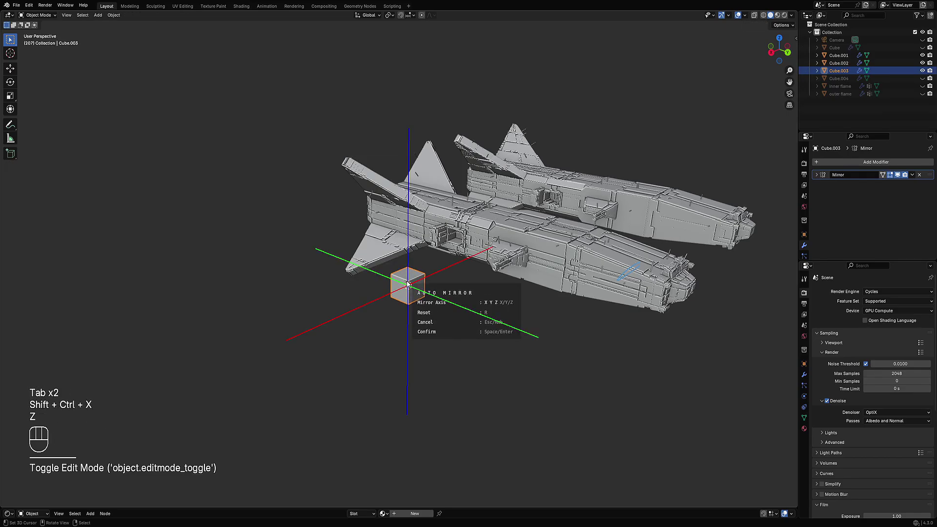
key("y")
key("space")
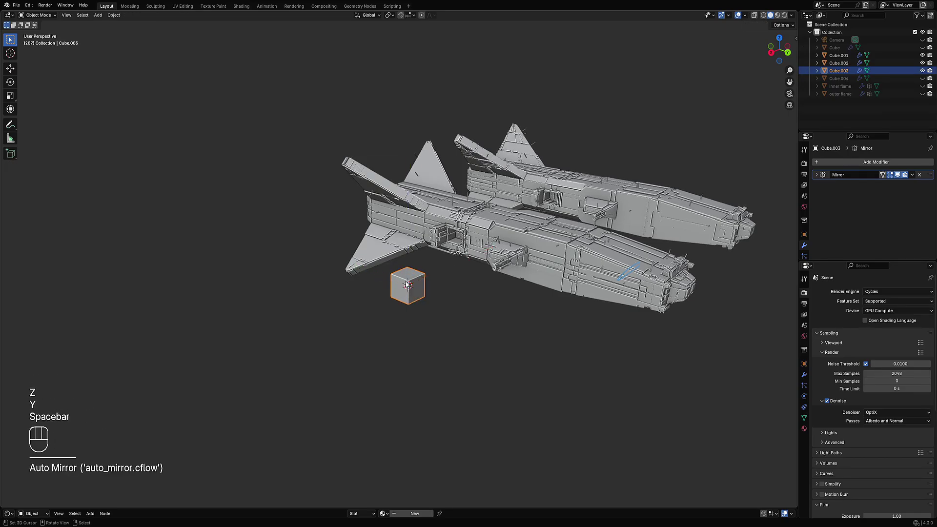
key("Tab")
key("Tab")
Stretch the cube's whole mesh along the Y axis into a long bar beside the ship copy.
left_click(504, 239)
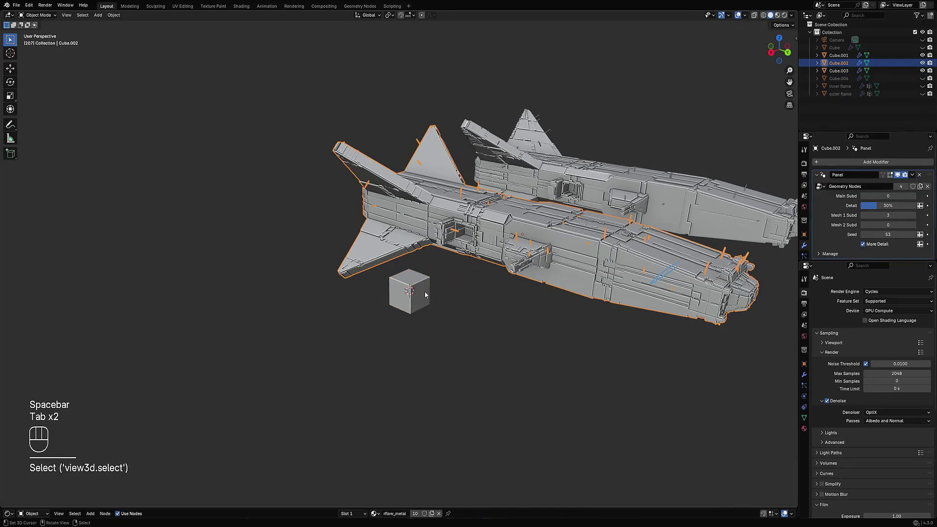
left_click(424, 293)
scroll(461, 299, "up", 4)
key("Tab")
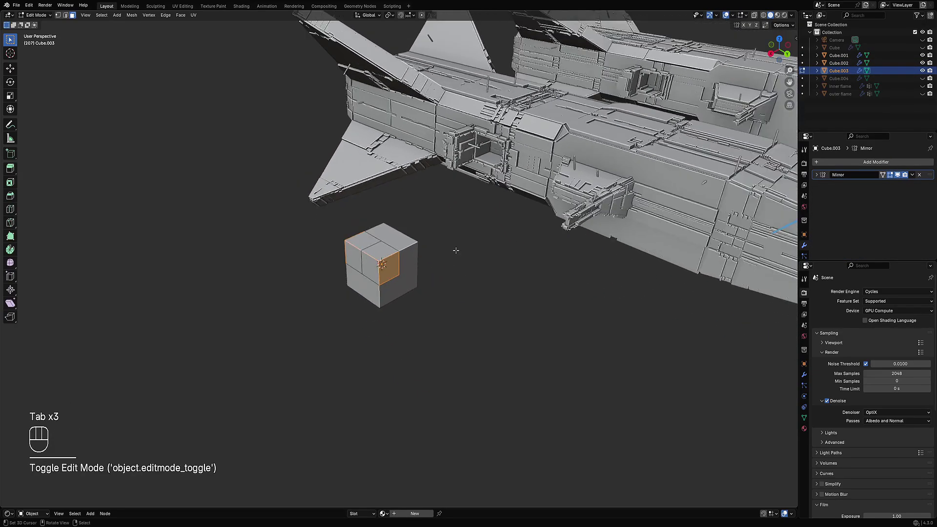
scroll(456, 250, "down", 2)
key("a")
key("s")
scroll(471, 255, "down", 2)
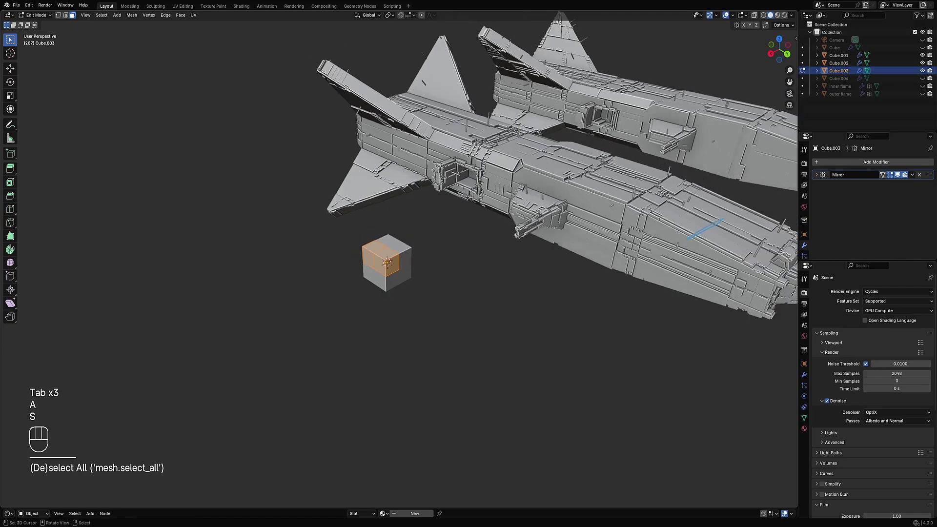
key("s")
middle_click(471, 256)
left_click(461, 325)
key("Tab")
scroll(461, 325, "down", 1)
key("Tab")
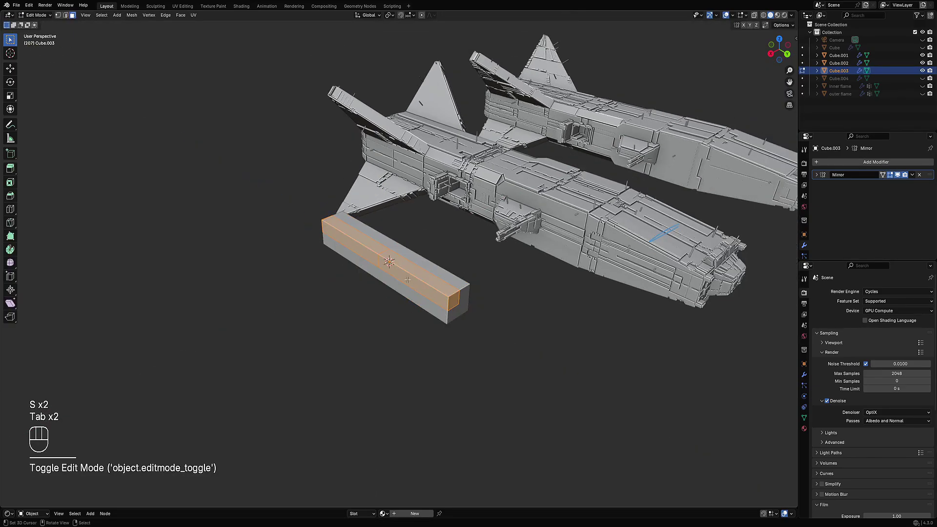
Dissolve the leftover edge loop across the long bar.
key("2")
key("alt+a")
left_click(455, 309, "alt+shift")
key("ctrl+x")
left_click(454, 303)
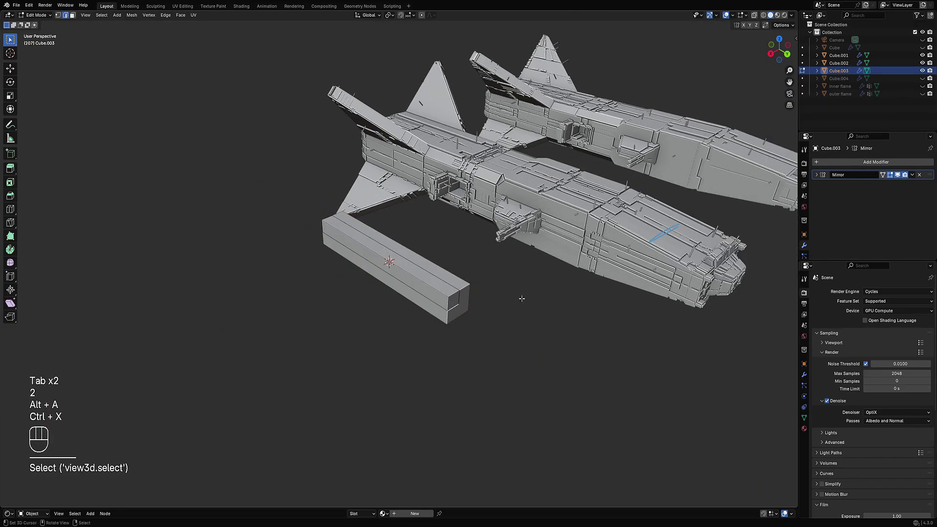
Scale down the bar's front end face to taper it, and extrude that face forward along Y.
key("3")
left_click(455, 301)
key("s")
left_click(351, 268)
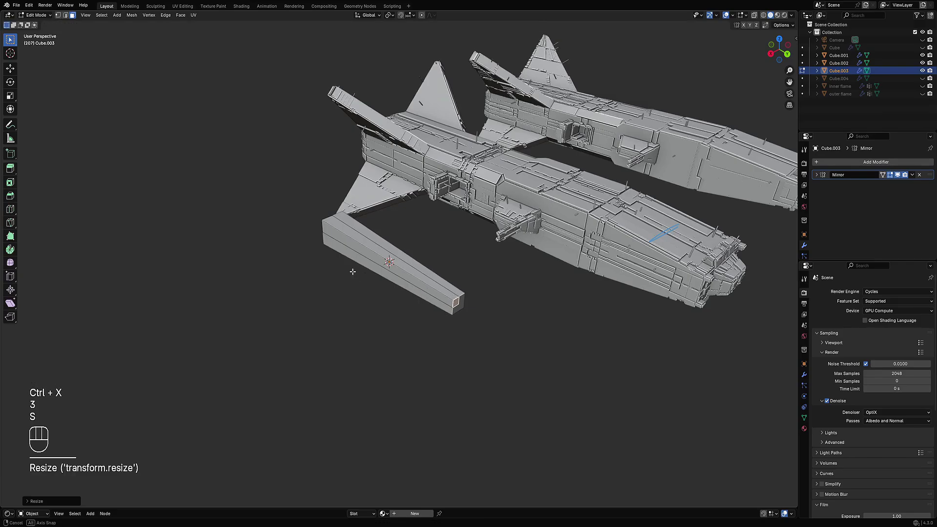
middle_click_drag(351, 268, 548, 272)
key("s")
left_click(531, 256)
key("e")
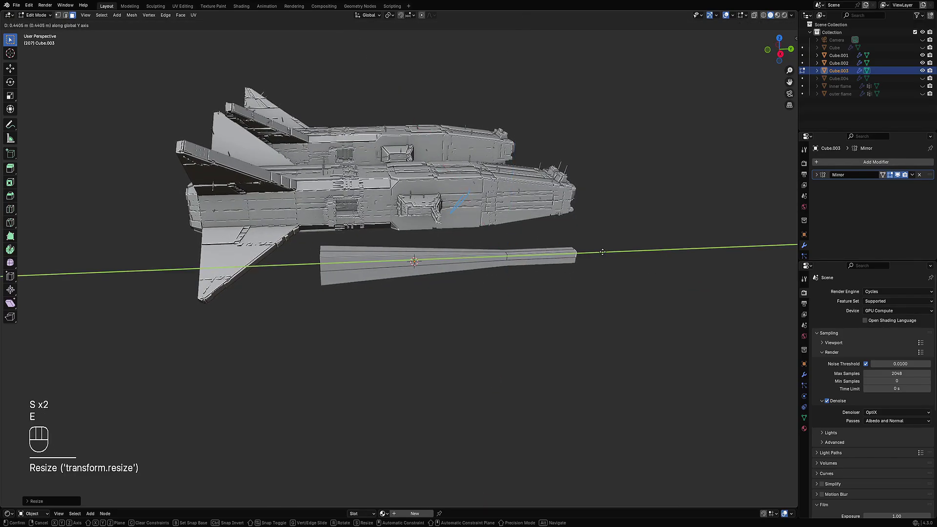
left_click(649, 249)
Extrude the bar's rear end face backward and add a loop cut across the new segment.
middle_click_drag(649, 249, 331, 287)
left_click(345, 269)
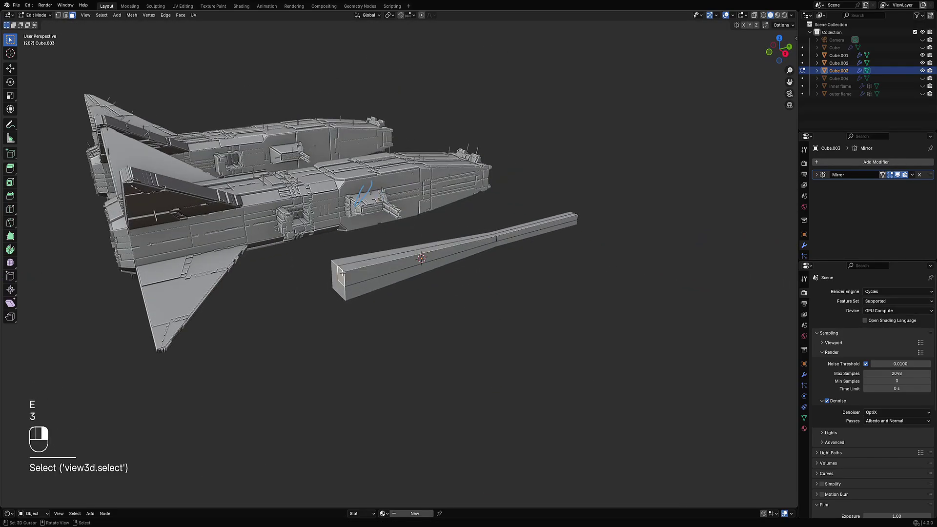
key("e")
left_click(312, 274)
key("ctrl+r")
left_click(332, 276)
left_click(332, 276)
Extrude the side face of the rear segment outward into a wing arm, scale down its tip, and move the tip farther outward.
middle_click_drag(331, 276, 408, 234)
key("3")
left_click(346, 265)
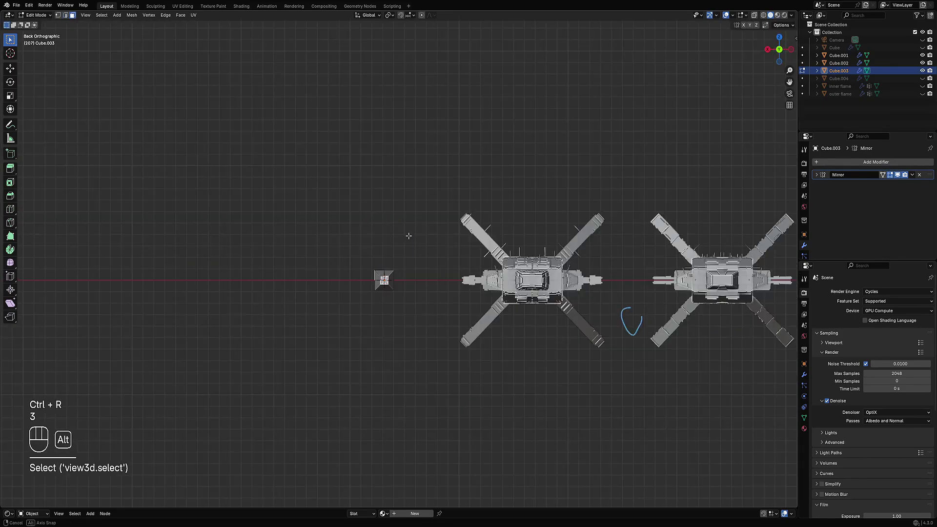
right_click(344, 228, "ctrl+shift")
key("s")
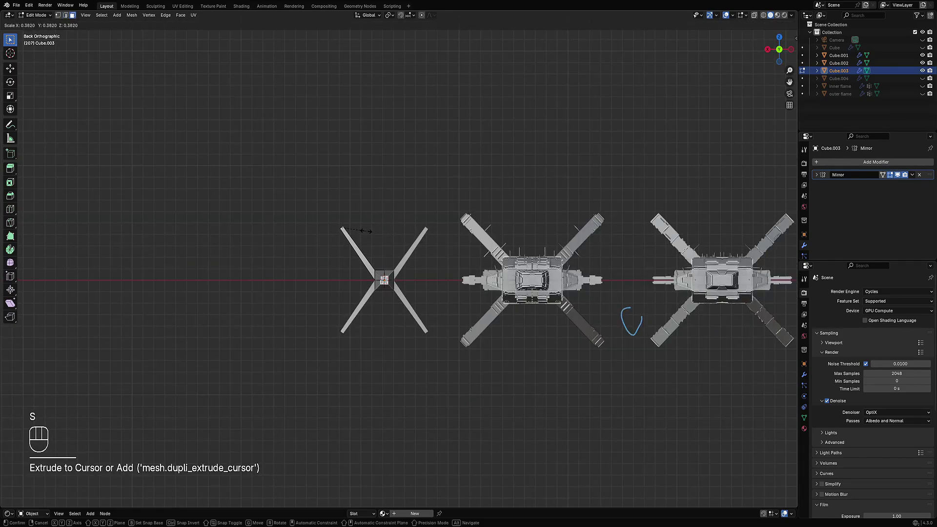
left_click(355, 230)
key("g")
left_click(343, 269)
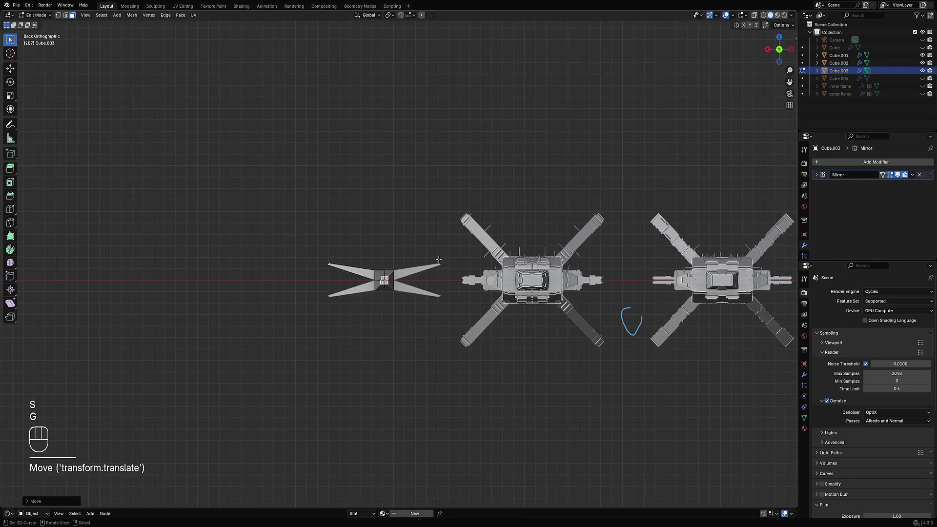
Rotate the wing arm's tip face in the back view to straighten its end angle.
middle_click_drag(343, 269, 416, 298)
scroll(416, 298, "up", 3)
key("r")
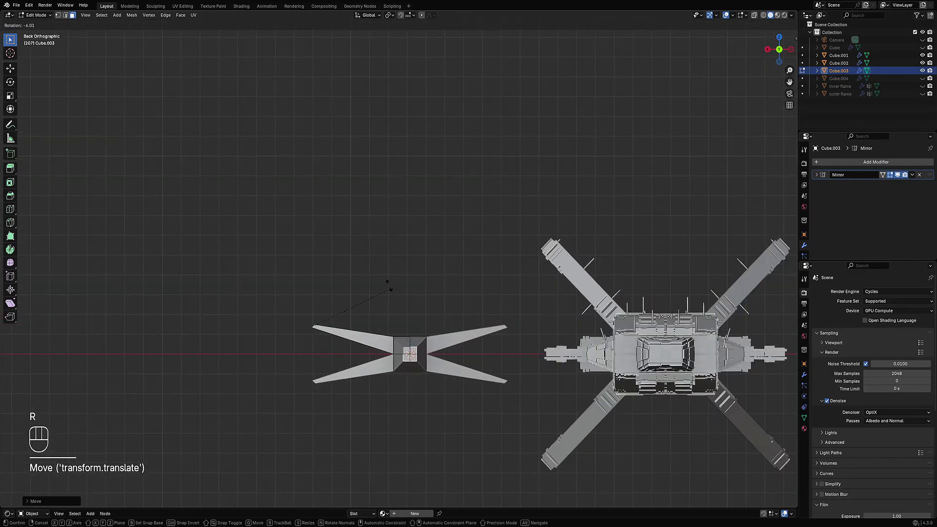
left_click(334, 266)
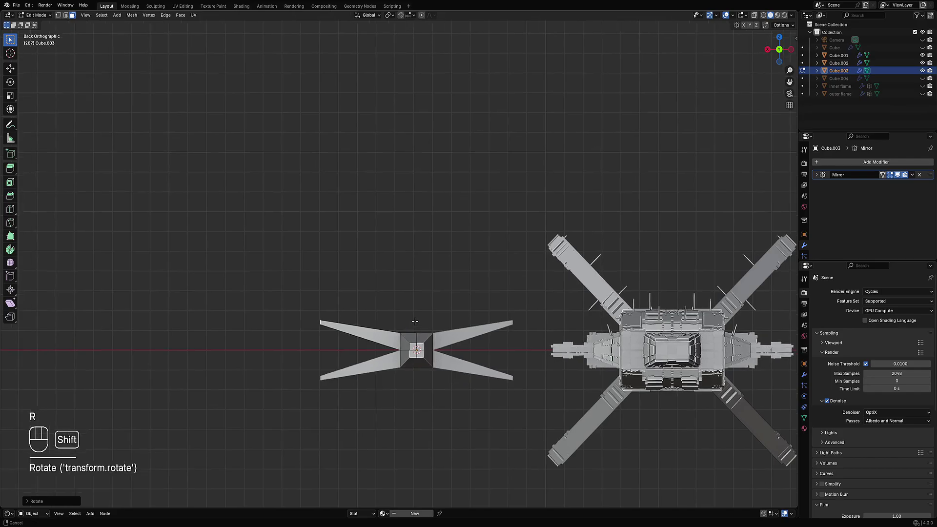
middle_click_drag(358, 327, 389, 331, "shift")
scroll(389, 332, "up", 4)
key("r")
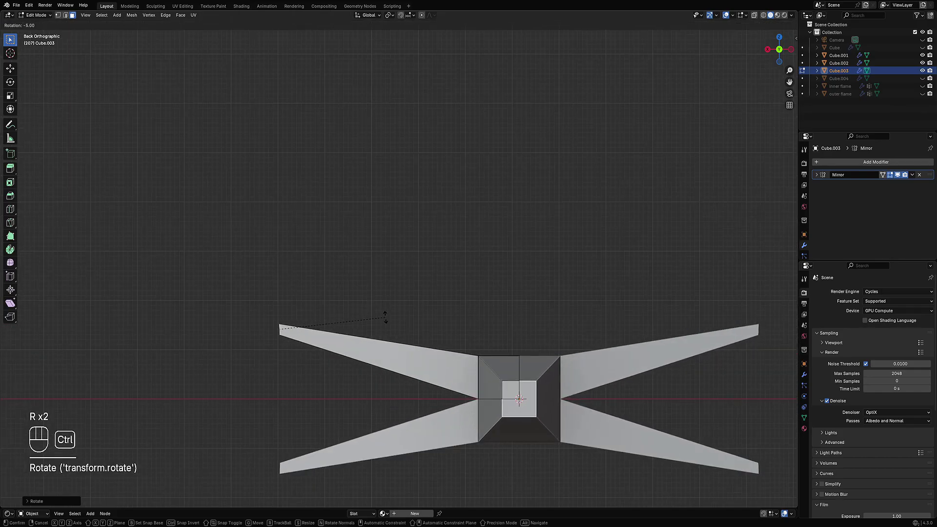
left_click(385, 317)
Extrude a thin outer segment from the wing arm's tip and shift its end forward along Y.
scroll(385, 317, "down", 3)
key("e")
left_click(420, 312)
middle_click_drag(420, 312, 380, 353)
scroll(414, 342, "up", 3)
key("g")
key("y")
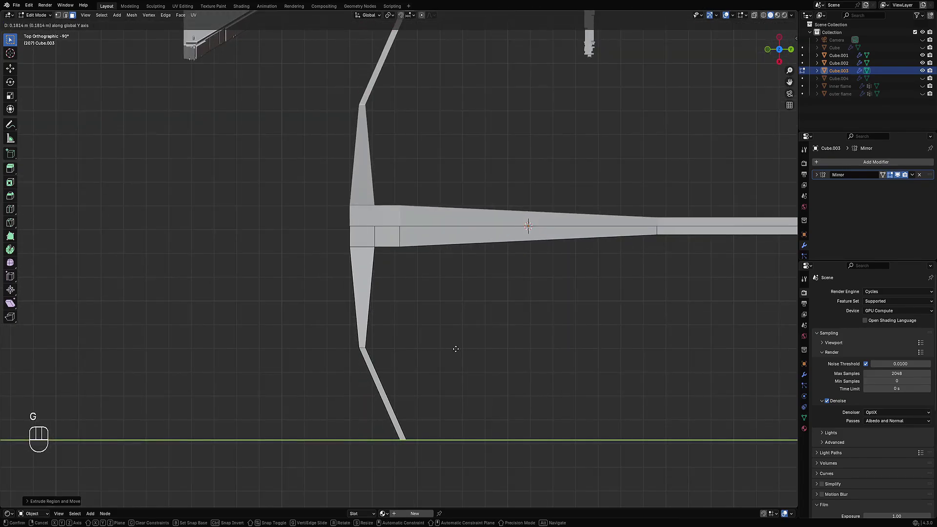
left_click(456, 349)
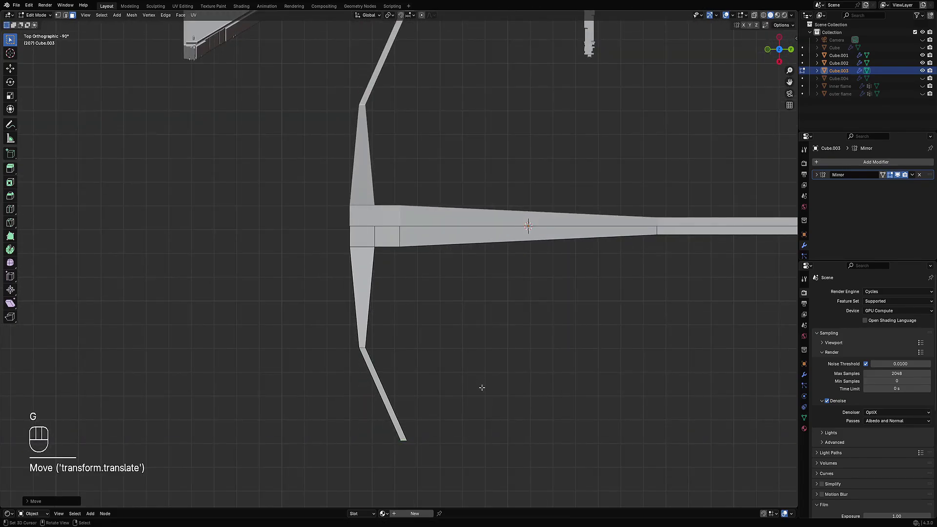
Rotate the edge loop at the wing arm's bend in the top view.
key("2")
key("alt+a")
left_click(362, 352, "alt+shift")
key("r")
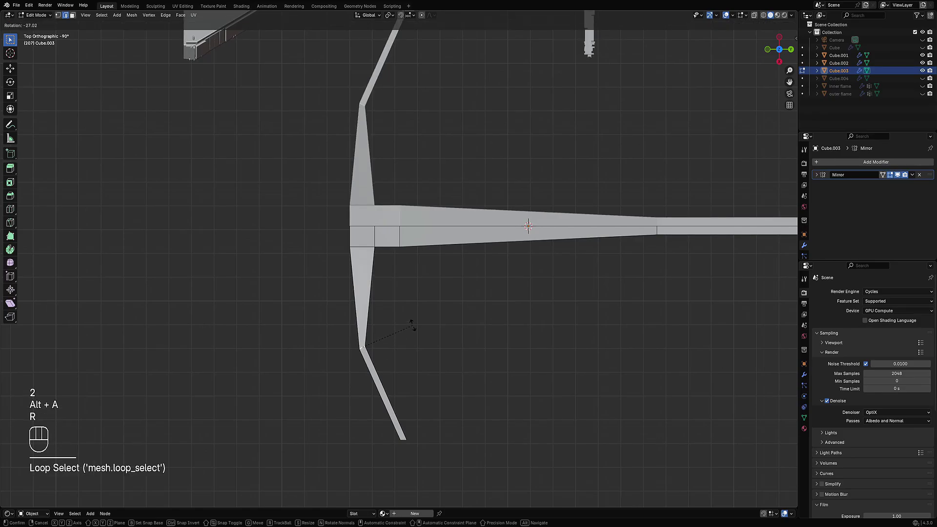
left_click(429, 327)
Move the whole new ship object sideways along X, farther from the neighbouring ship copy.
key("Tab")
mouse_move(429, 327)
middle_mouse_down()
mouse_move(464, 317)
mouse_move(413, 330)
mouse_move(439, 334)
middle_mouse_up()
left_click(436, 320)
key("g")
middle_click(429, 314)
left_click(425, 323)
Extrude and scale down the rear end face, inset it, and extrude the inset inward as an engine recess.
key("Tab")
scroll(444, 337, "up", 3)
middle_click_drag(488, 329, 414, 305)
key("e")
key("s")
left_click(396, 308)
key("i")
left_click(413, 305)
key("e")
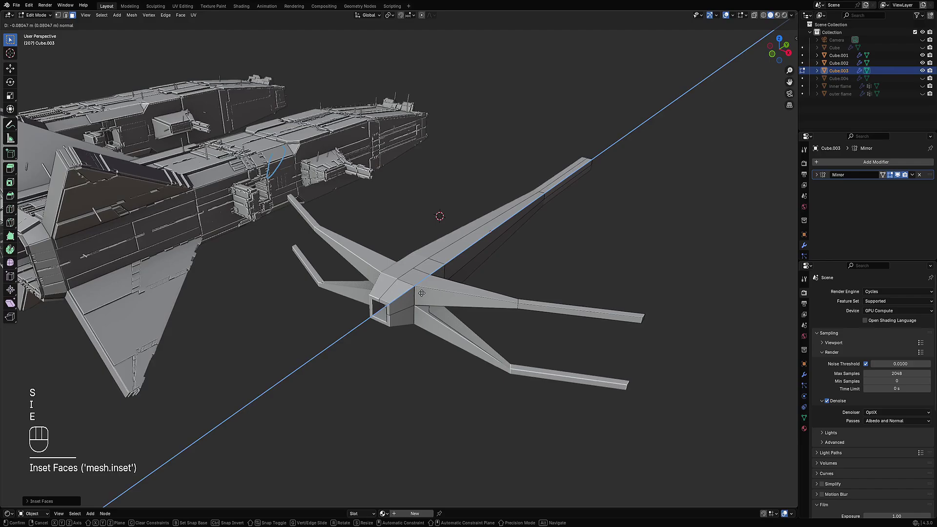
left_click(422, 294)
Add two evenly spaced loop cuts across the tapered middle section of the bar.
key("Tab")
scroll(429, 295, "down", 3)
middle_click_drag(486, 297, 409, 303)
key("Tab")
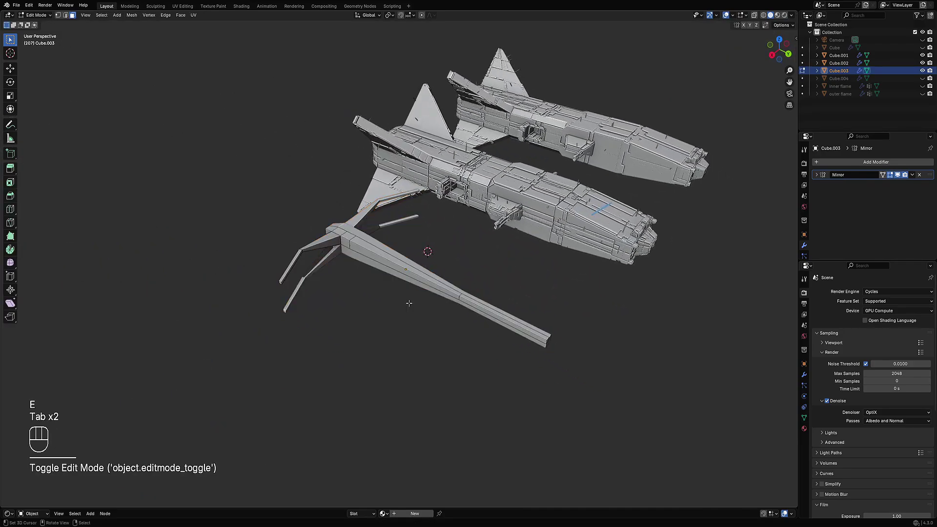
key("ctrl+r")
scroll(374, 244, "up", 1)
left_click(374, 246)
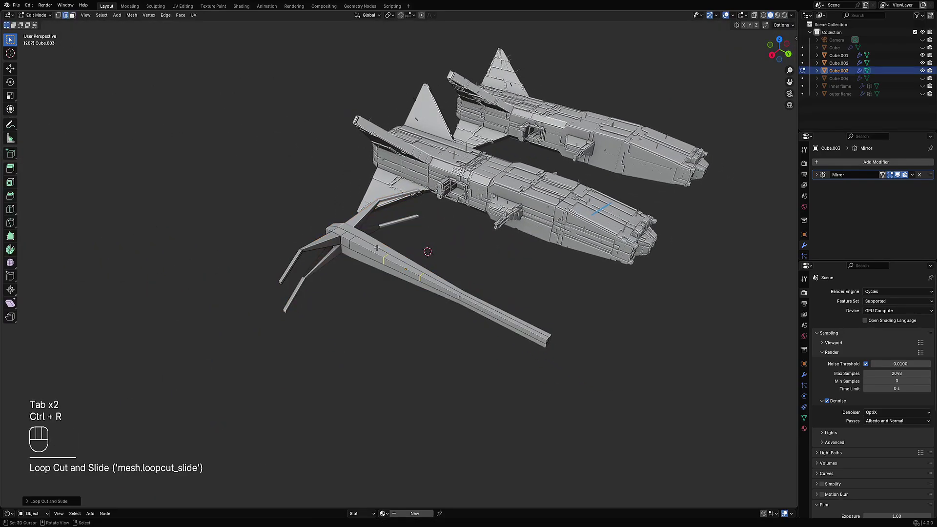
Add loop cuts across the wing arm and return to Object Mode.
key("Tab")
middle_click_drag(499, 324, 457, 328)
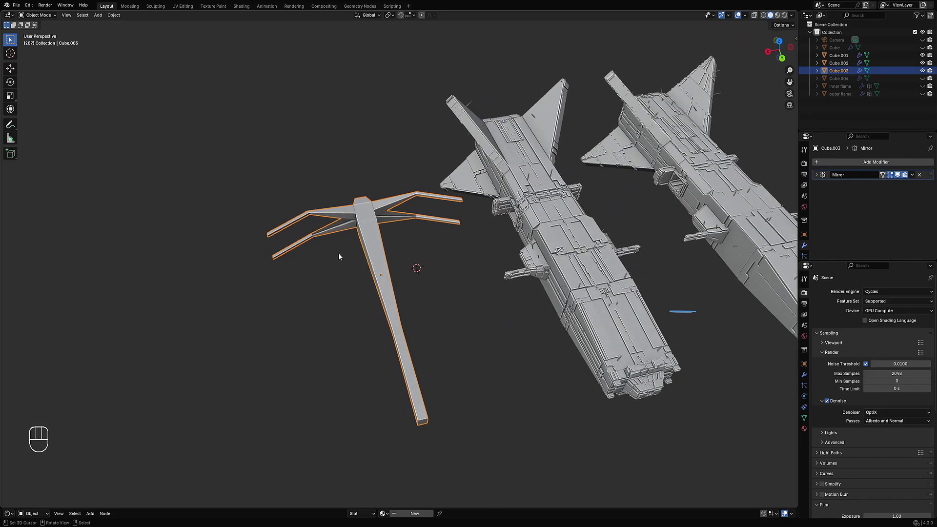
key("Tab")
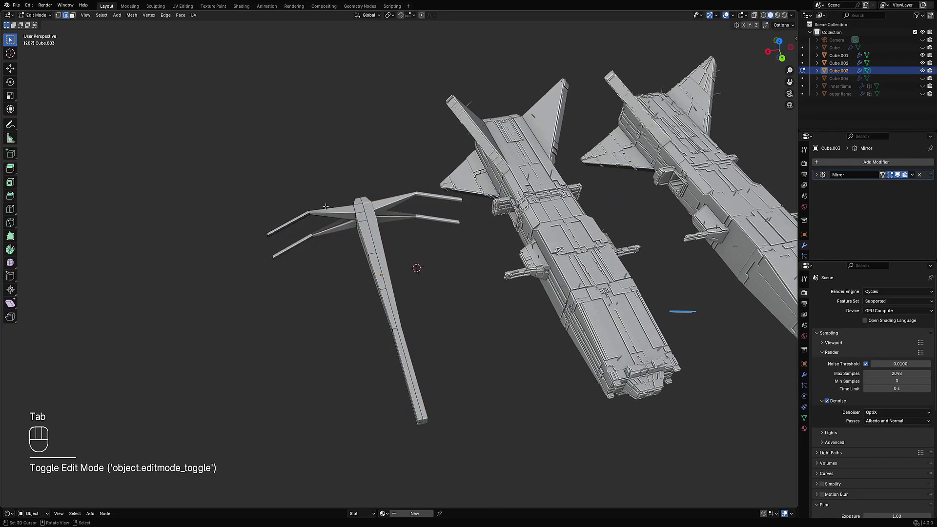
key("ctrl+r")
key("ctrl+r")
key("Tab")
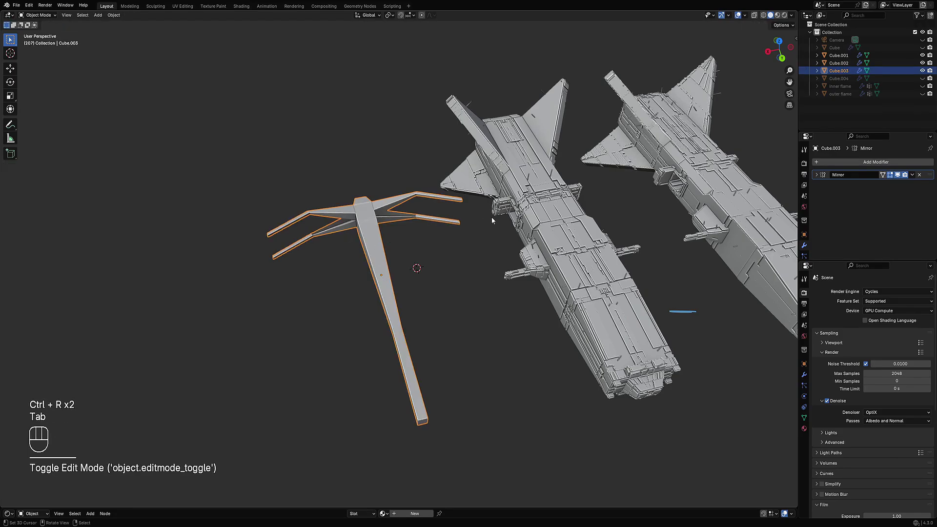
Copy the modifiers from the neighbouring ship copy to the new mirrored mesh.
left_click(533, 218, "shift")
key("ctrl+l")
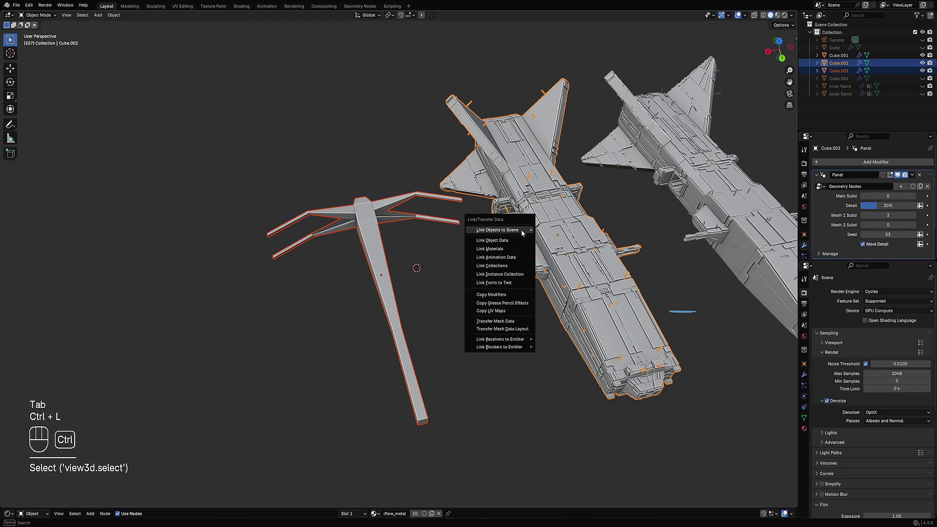
left_click(522, 296)
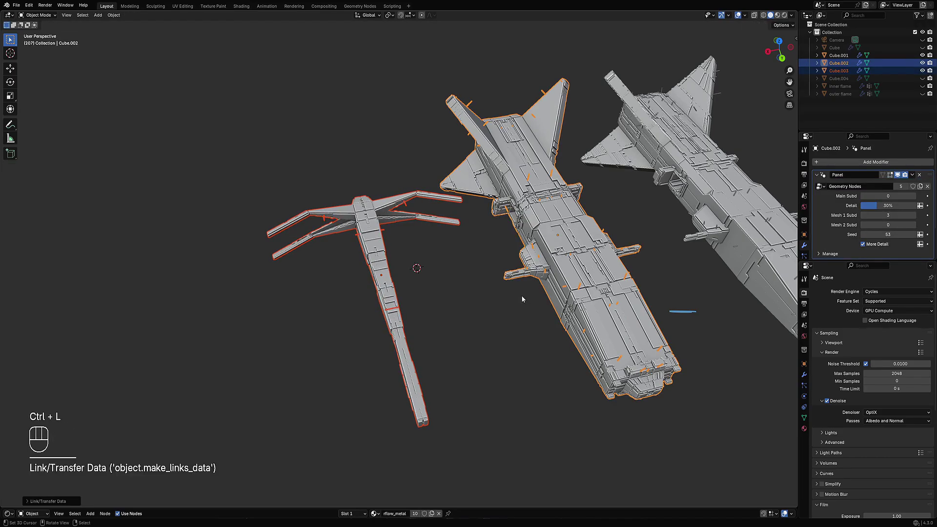
Select only the new ship and set its Panel modifier's Main Subd to 1.
key("alt+a")
middle_click_drag(407, 269, 388, 275)
left_click(389, 275)
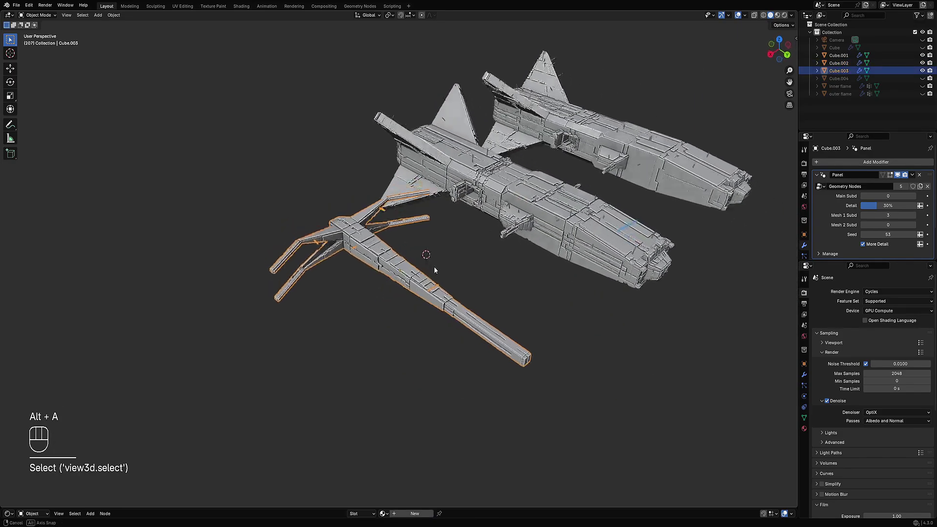
scroll(434, 266, "up", 3)
scroll(894, 195, "up", 1, "ctrl")
mouse_move(522, 271)
middle_mouse_down()
mouse_move(498, 278)
mouse_move(520, 277)
middle_mouse_up()
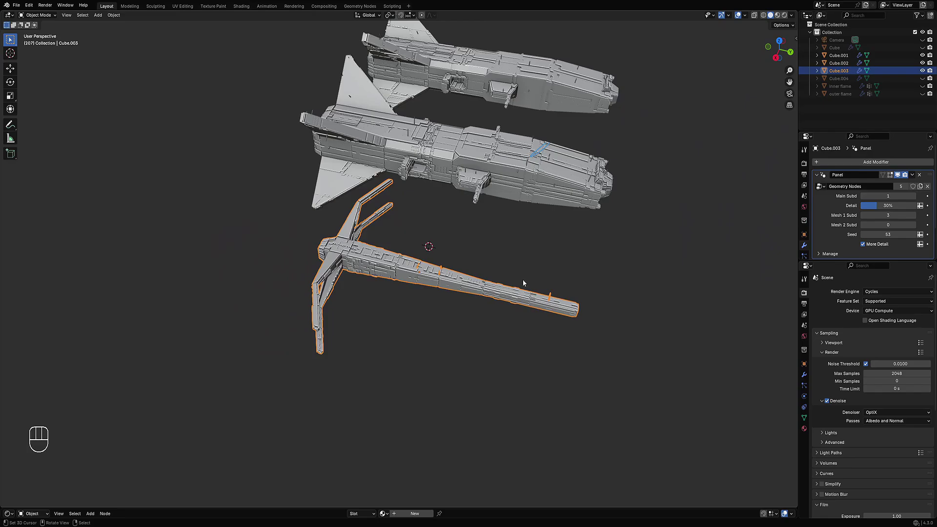
Try Shrink/Fatten on the vertices of the bar's front section and check it with the panelling in Object Mode.
key("Tab")
key("1")
key("Tab")
key("Tab")
key("alt+a")
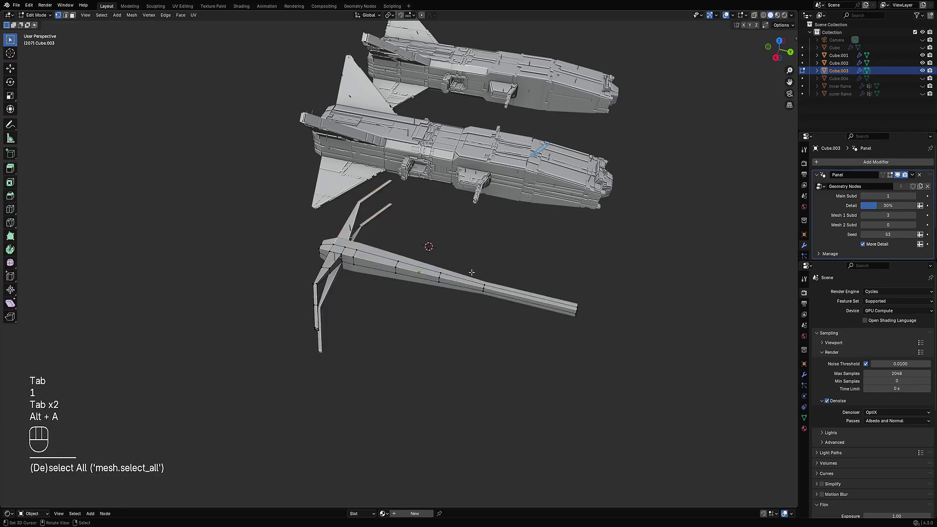
left_click_drag(450, 271, 593, 354)
key("alt+s")
middle_click_drag(593, 355, 485, 248)
left_click(570, 306)
key("Tab")
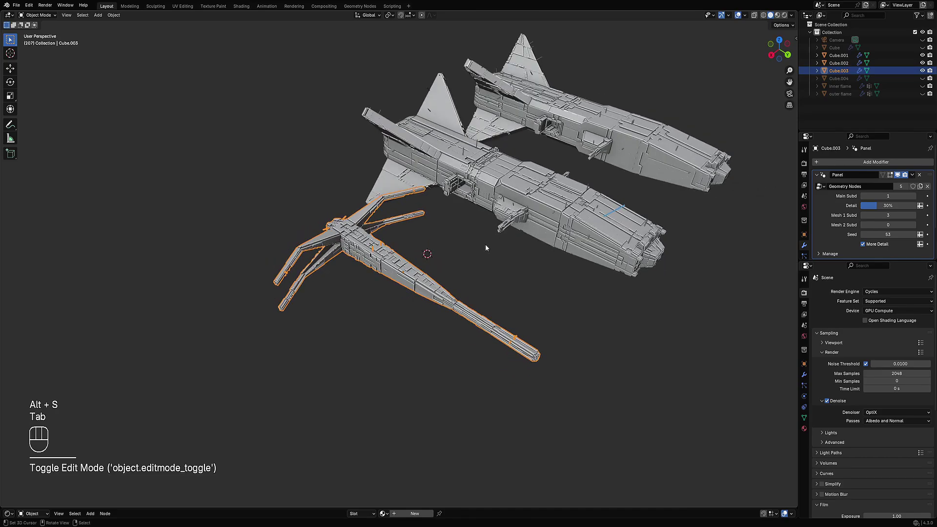
Undo the Shrink/Fatten of the bar's front section and return to its base mesh.
key("ctrl+z")
key("ctrl+z")
key("Tab")
key("Tab")
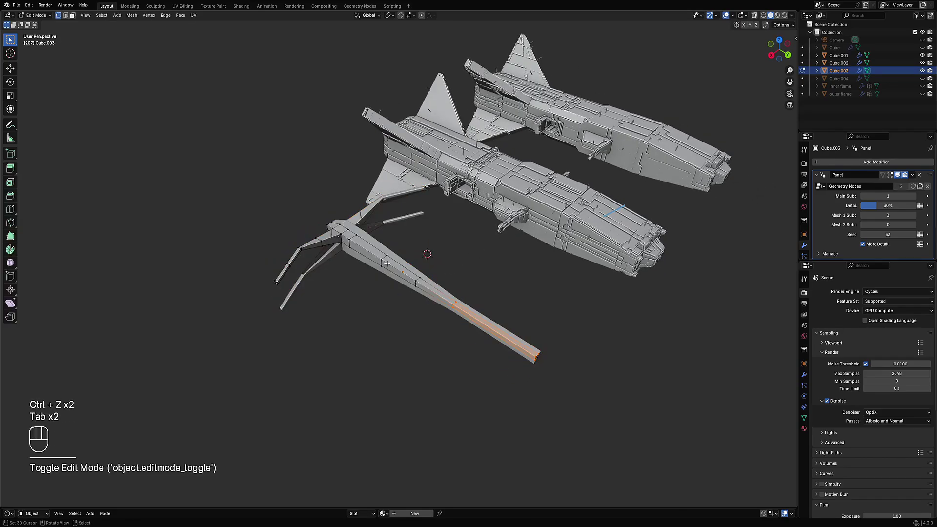
Extrude the side face of the thick hull section near the wings outward and scale it down to form a raised block.
key("Tab")
key("Tab")
key("3")
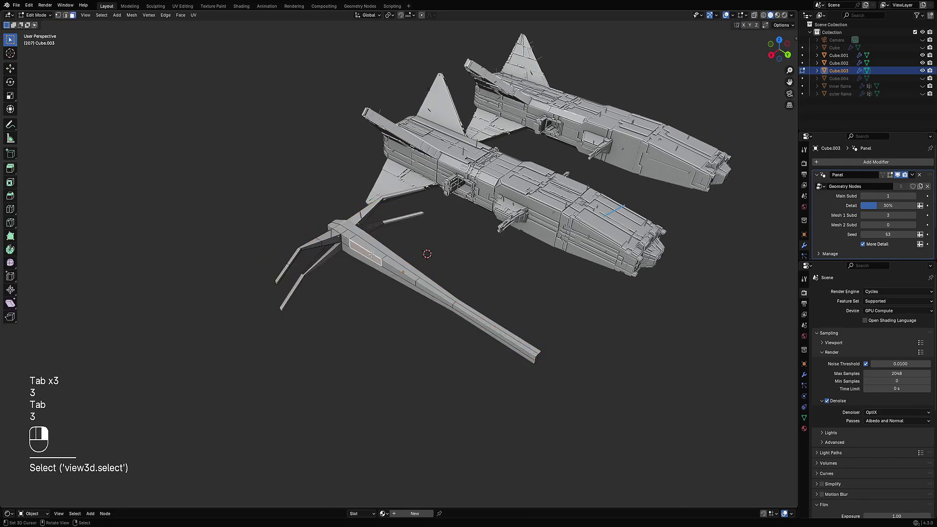
key("e")
key("s")
left_click(393, 263)
key("Tab")
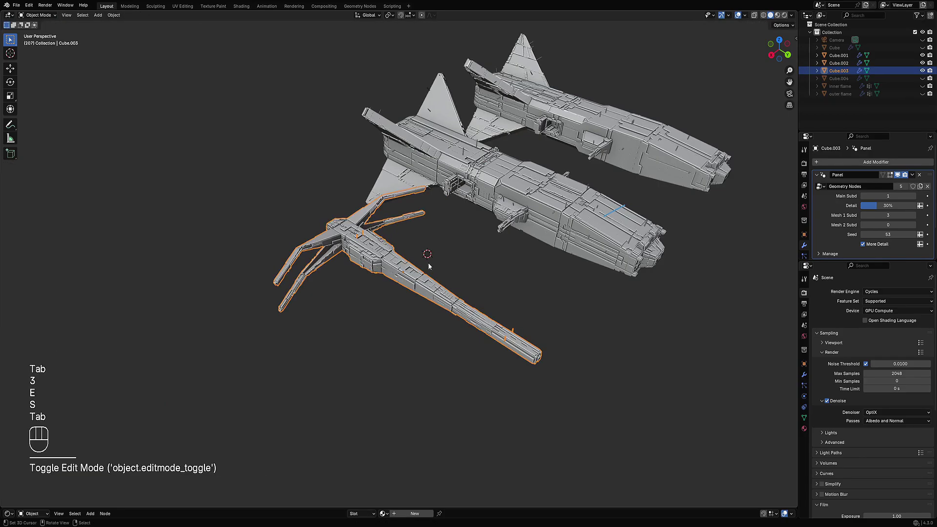
In the wireframe back view, select the outer wing section's vertices and move them up to angle the wing away from the hull.
middle_click_drag(488, 263, 407, 238)
key("Tab")
key("shift+z")
key("alt+a")
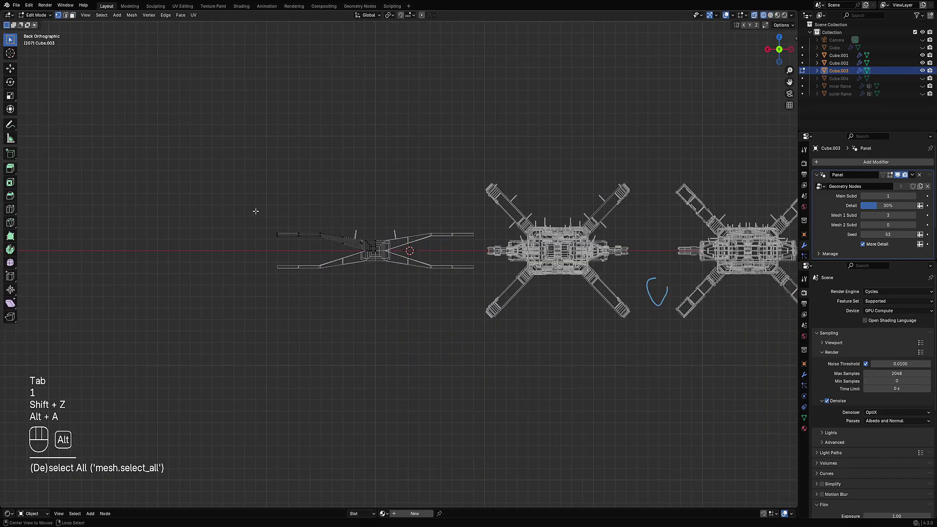
left_click_drag(336, 249, 336, 249)
middle_click_drag(336, 249, 351, 274, "shift")
scroll(351, 263, "up", 1)
key("g")
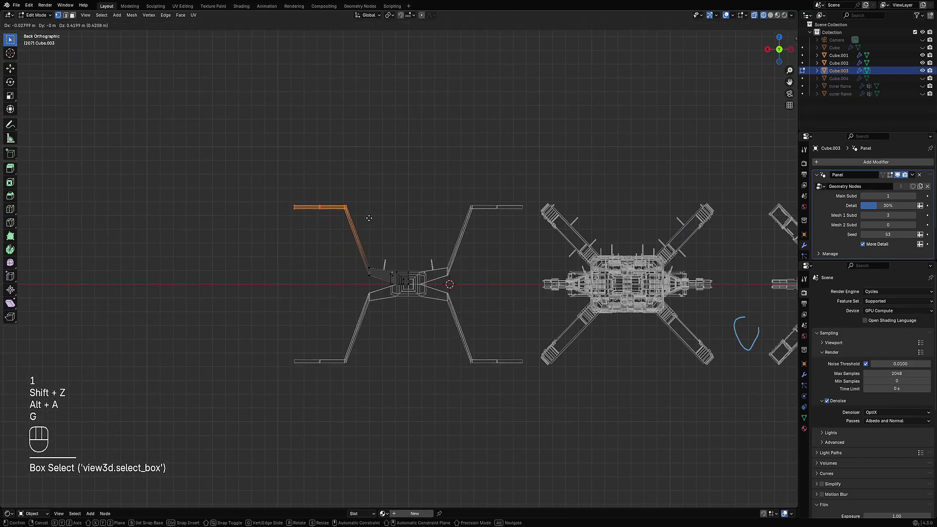
left_click(362, 239)
key("Tab")
key("shift+z")
From the top view, rotate and move the outer wing section so the wing sweeps along the hull in a curved shape.
mouse_move(415, 234)
middle_mouse_down()
mouse_move(459, 284)
mouse_move(453, 277)
mouse_move(435, 290)
mouse_move(385, 253)
middle_mouse_up()
key("Tab")
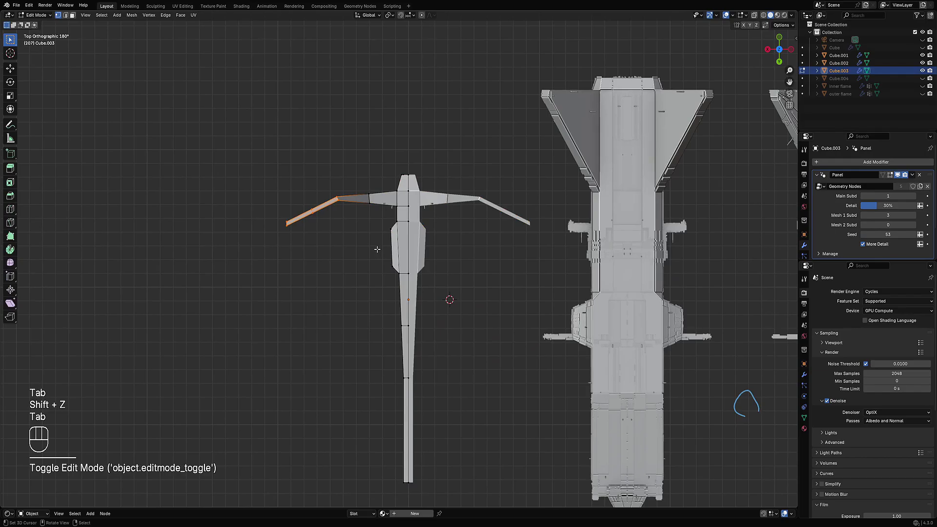
scroll(365, 207, "up", 1)
key("t")
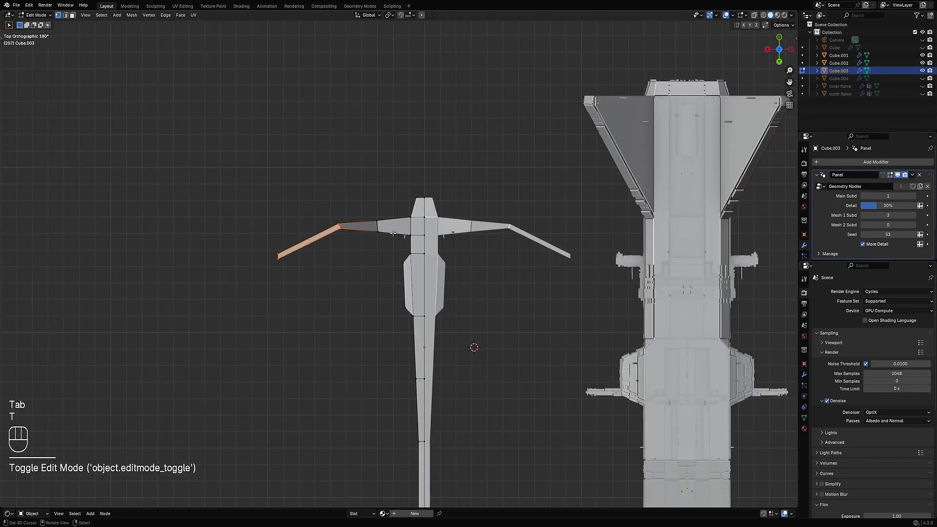
key("r")
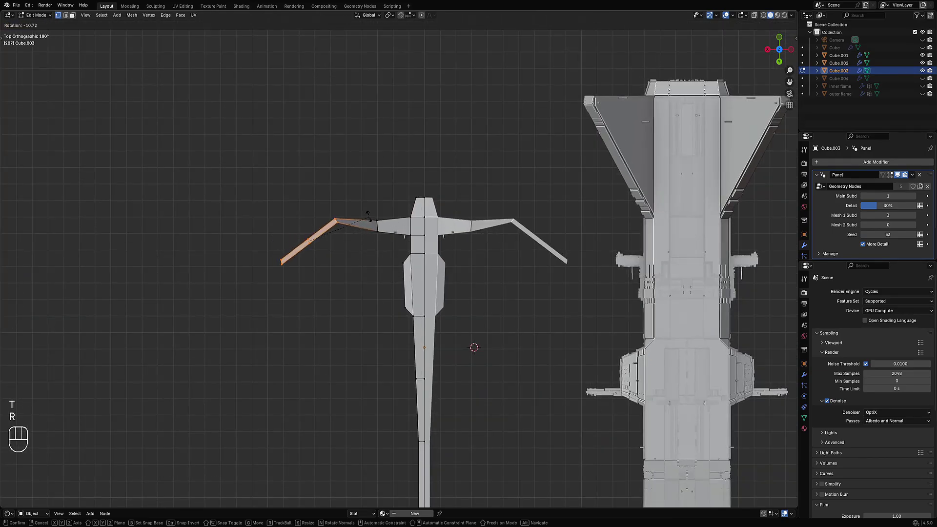
left_click(372, 219)
key("g")
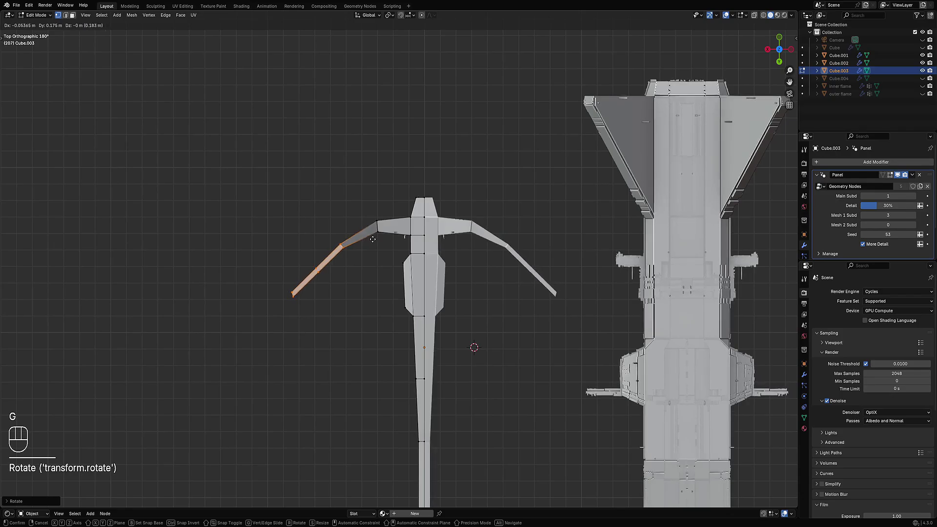
left_click(385, 255)
key("r")
left_click(376, 255)
Fill the open faces at the bend between the middle and outer wing sections.
key("Tab")
middle_click_drag(345, 300, 396, 215)
key("shift+z")
key("shift+z")
key("shift+alt+z")
key("Tab")
key("shift+z")
key("shift+z")
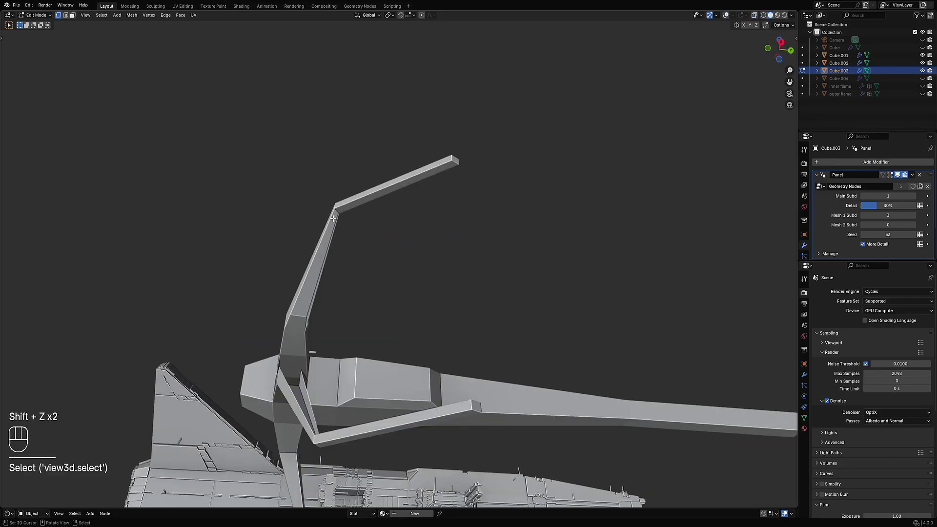
key("Tab")
key("Tab")
key("shift+alt+z")
key("2")
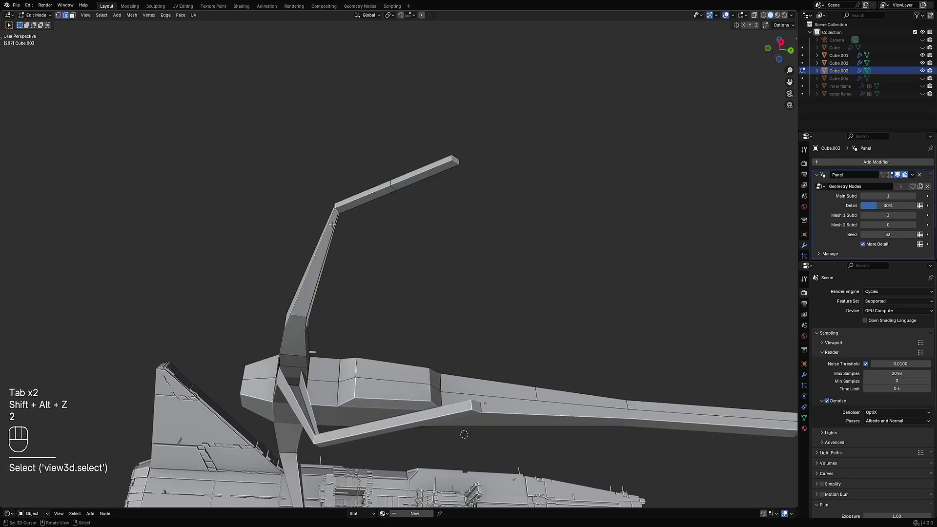
key("f")
key("f")
key("Tab")
Add loop cuts across the inner wing section next to the hull.
middle_click_drag(460, 321, 479, 288)
key("Tab")
key("ctrl+r")
left_click(405, 264)
key("Tab")
key("shift+alt+z")
scroll(481, 298, "down", 4)
scroll(477, 297, "up", 3)
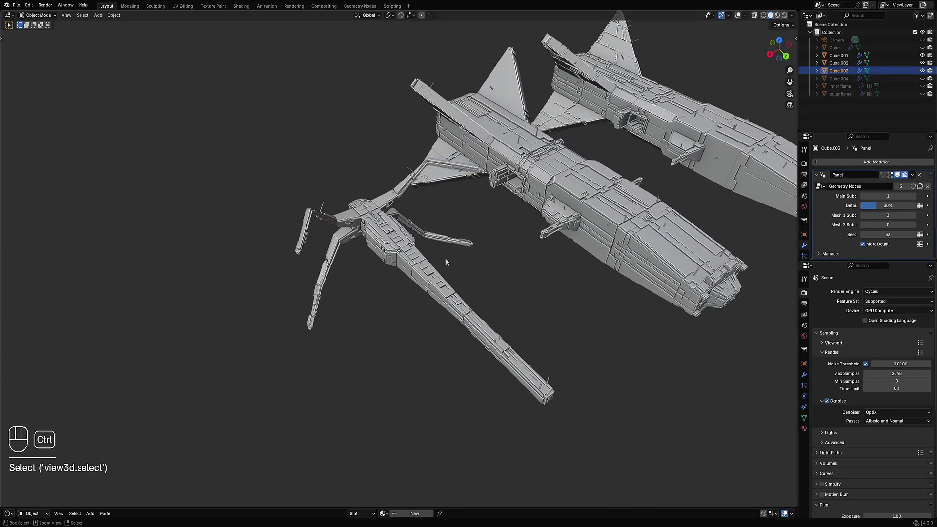
Assign the rflow_metal material to the slender ship.
key("shift+ctrl+x")
mouse_move(412, 223)
left_click(485, 225)
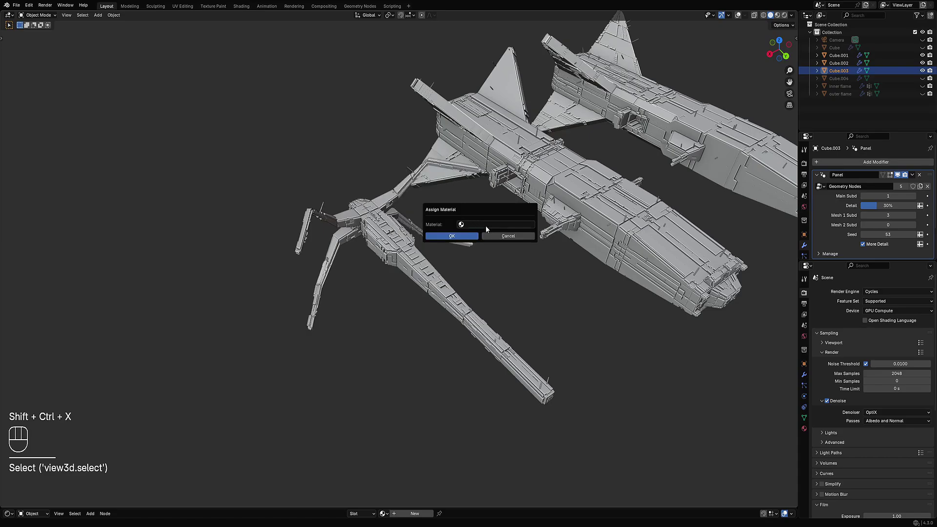
left_click(486, 226)
left_click(479, 260)
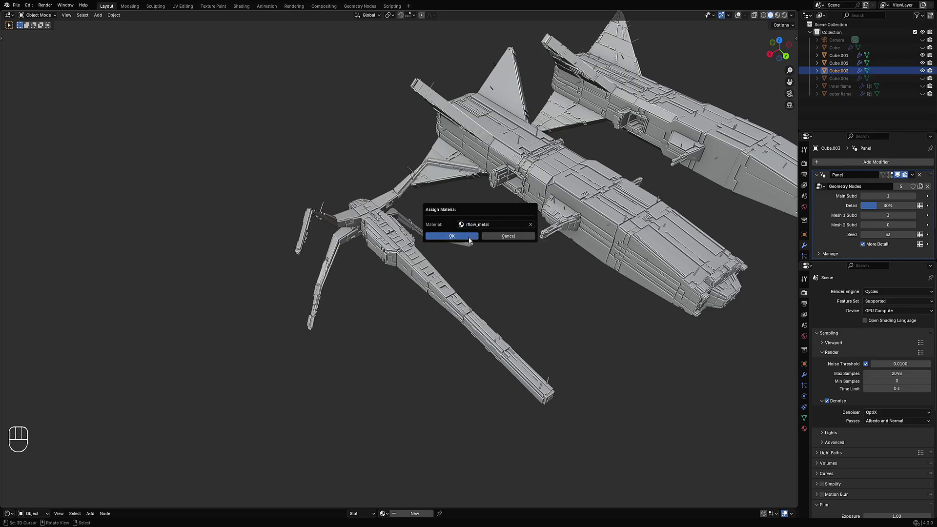
left_click(452, 236)
Display the viewport in rendered shading and hide every object except the slender ship.
key("z")
left_click(487, 231)
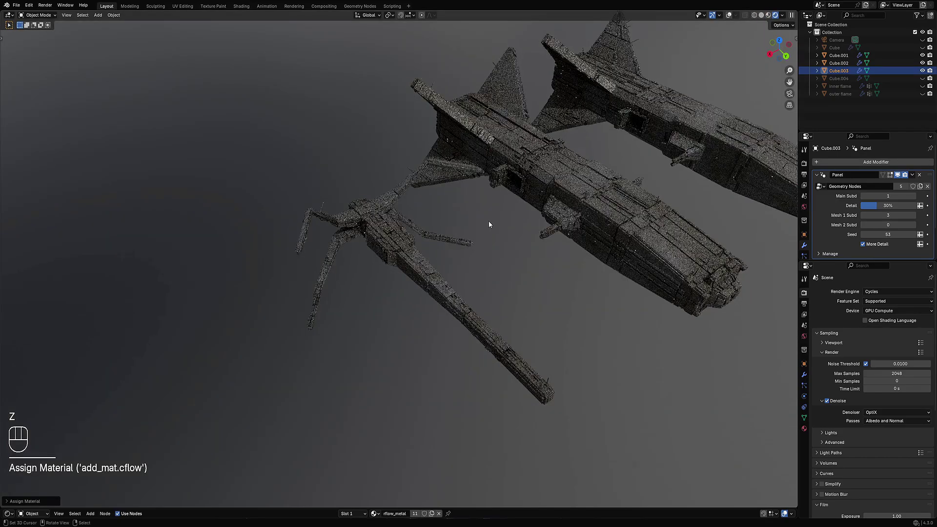
key("shift+h")
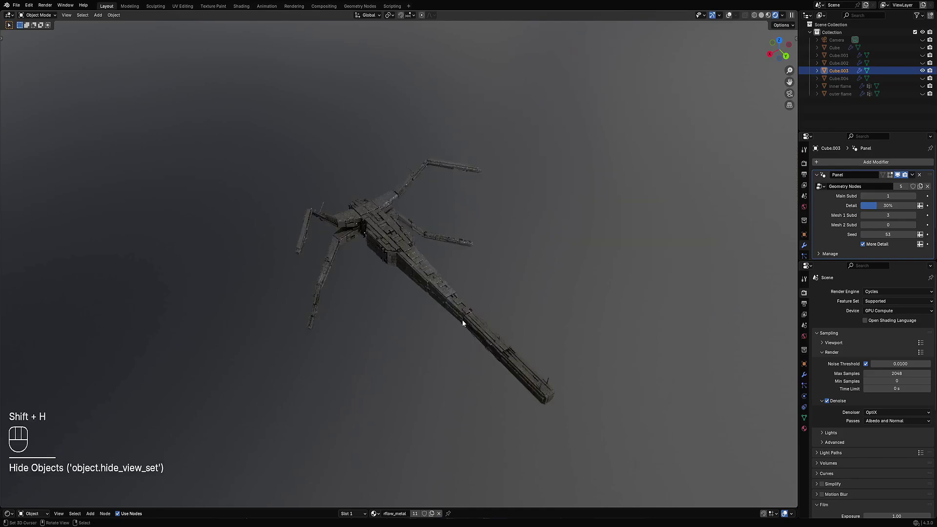
middle_click_drag(461, 320, 491, 313)
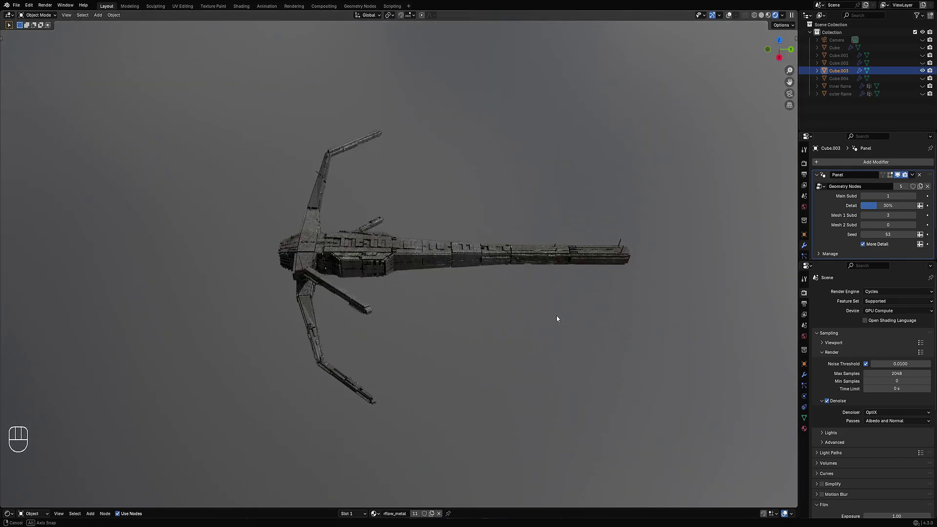
middle_click_drag(557, 319, 533, 314)
Turn off More Detail in the Panel modifier and add loop cuts across the narrowing hull beyond the thick section.
left_click(874, 246)
key("Tab")
middle_click_drag(610, 280, 564, 286)
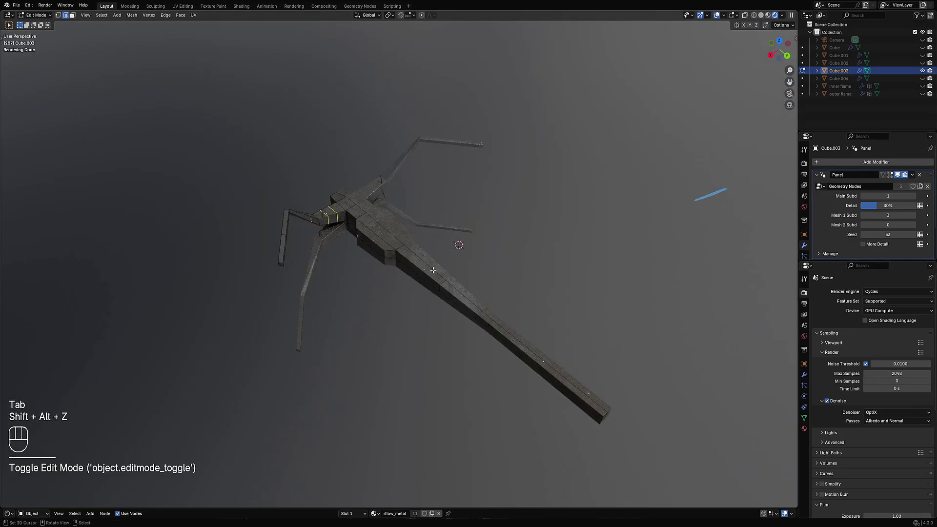
key("ctrl+r")
key("Tab")
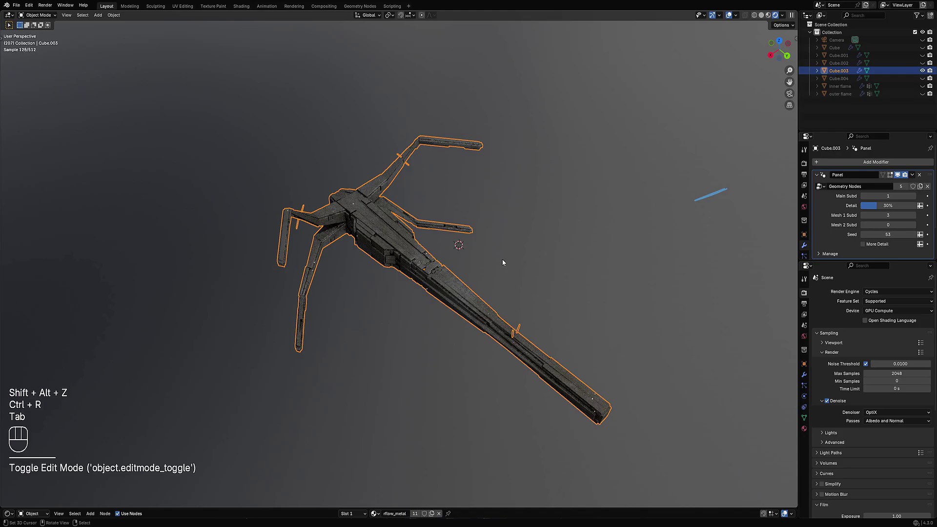
key("shift+alt+z")
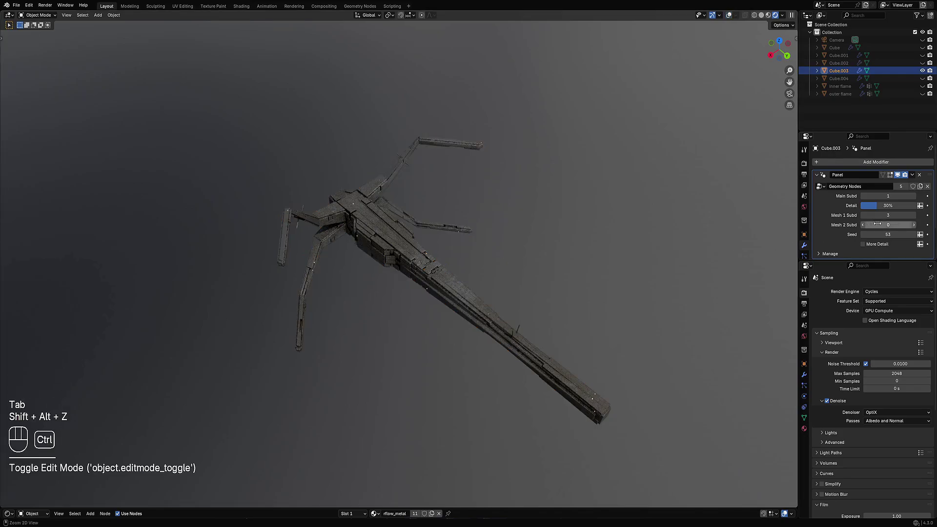
Set the Panel modifier to Main Subd 2, Mesh 1 Subd 2, Mesh 2 Subd 1 and Detail 60%.
scroll(878, 224, "up", 1, "ctrl")
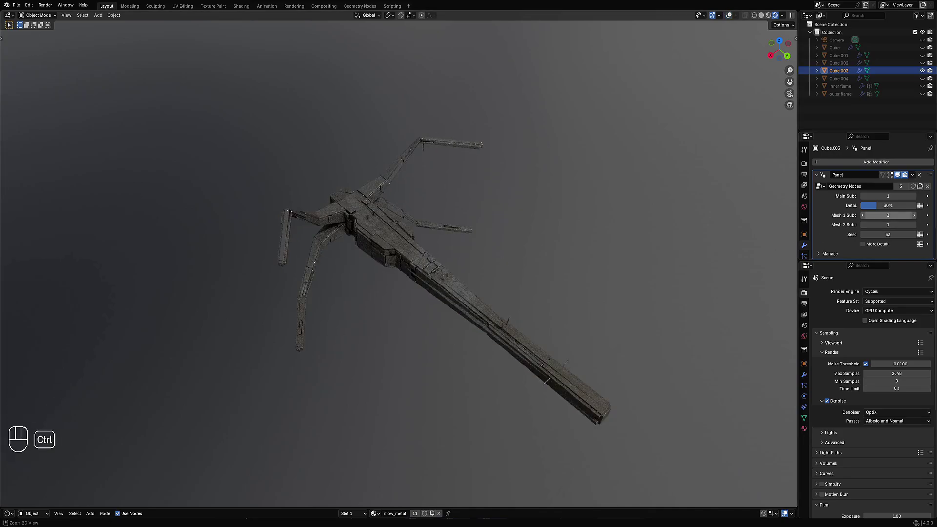
scroll(888, 215, "up", 1, "ctrl")
scroll(885, 196, "up", 1, "ctrl")
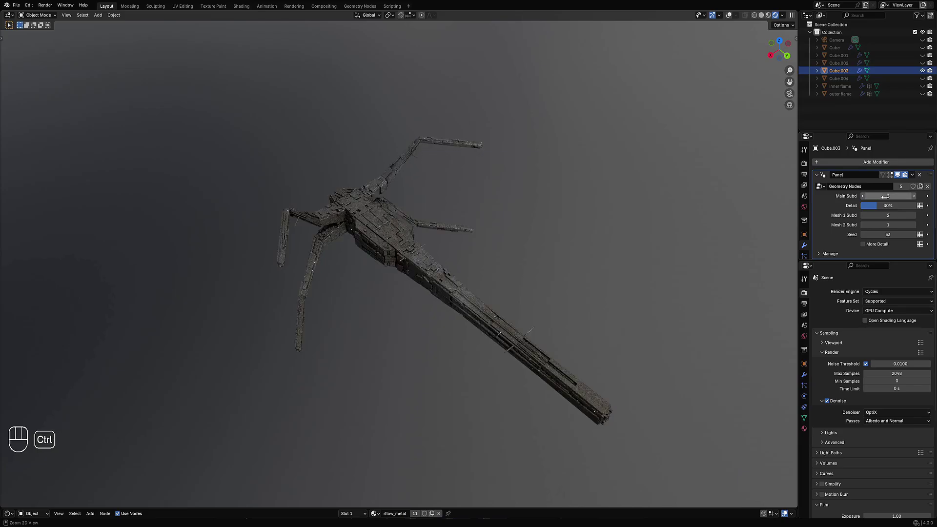
scroll(887, 206, "up", 3, "ctrl")
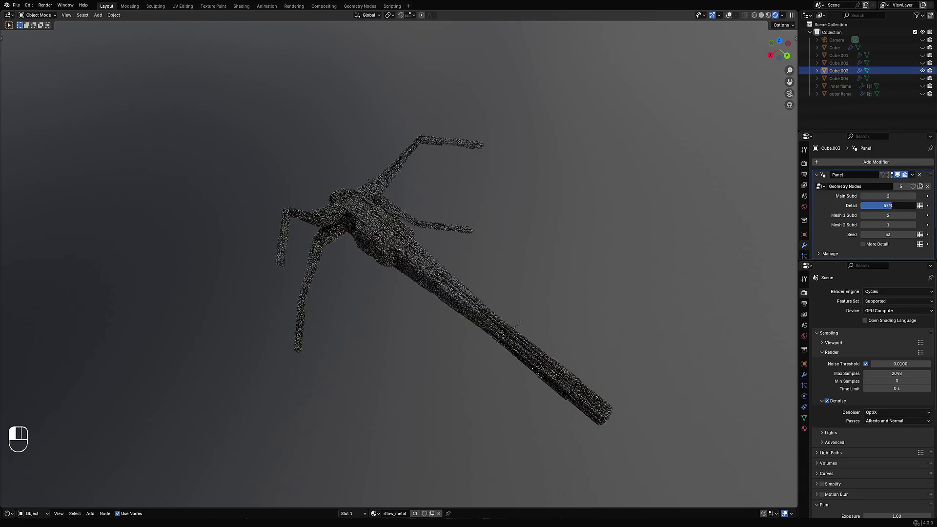
middle_click_drag(381, 266, 414, 272)
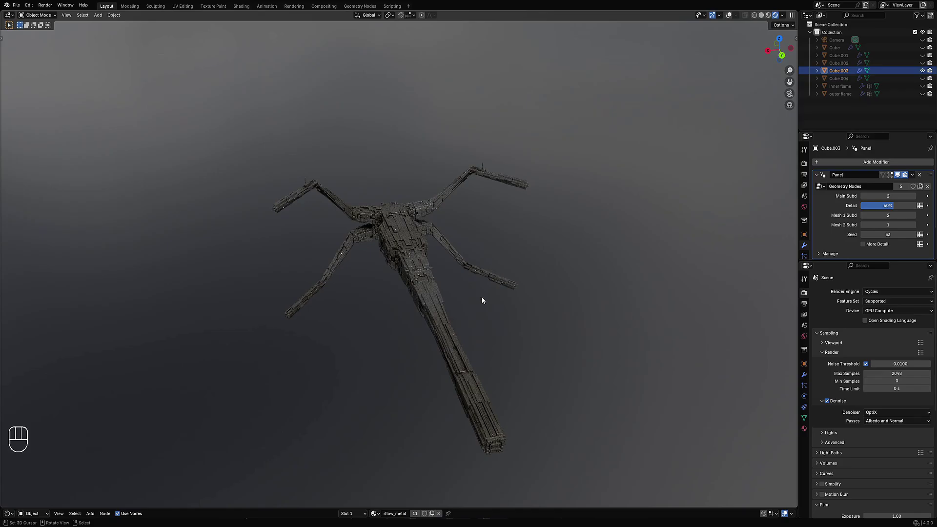
middle_click_drag(465, 303, 532, 303)
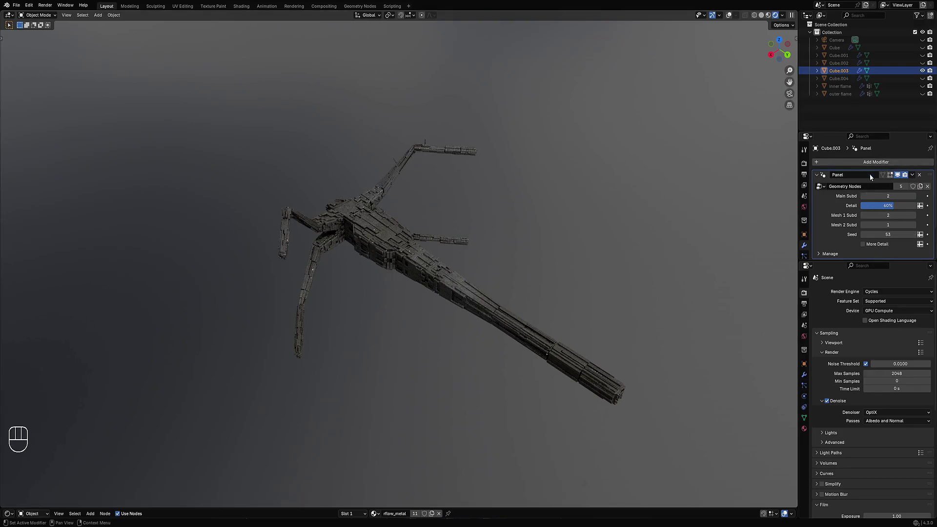
Select the three edge loops across the narrowing hull beyond the thick section and dissolve them.
key("Tab")
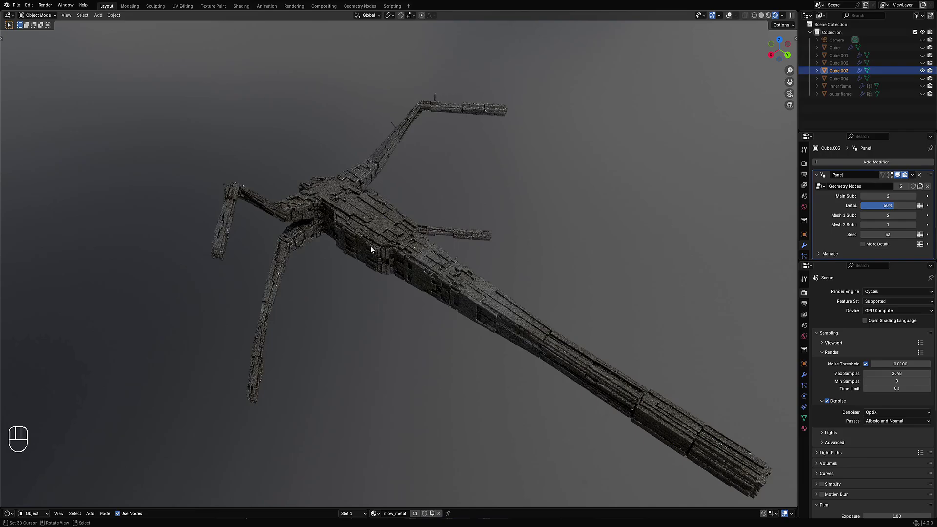
key("shift+alt+z")
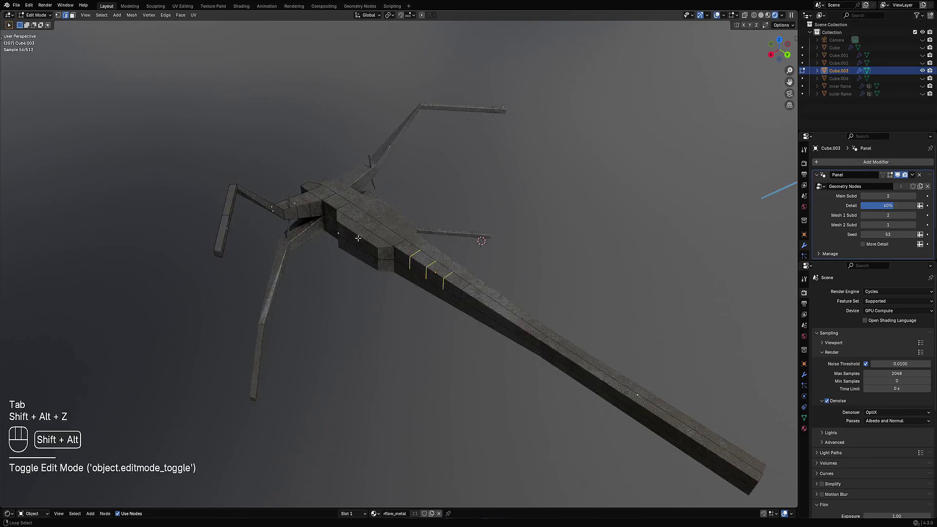
key("alt+a")
left_click(428, 265, "alt+shift")
key("shift+alt+a")
left_click(430, 265, "alt")
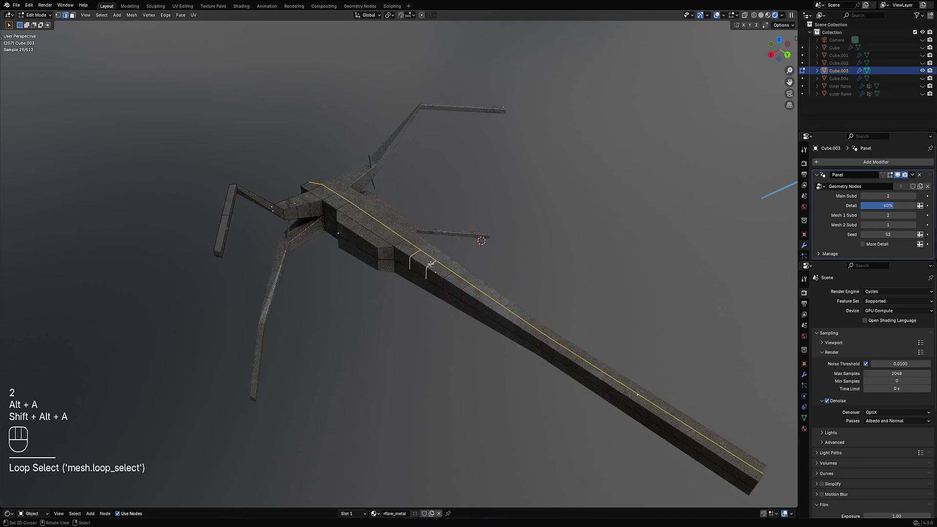
key("alt+a")
left_click(418, 254, "alt+shift")
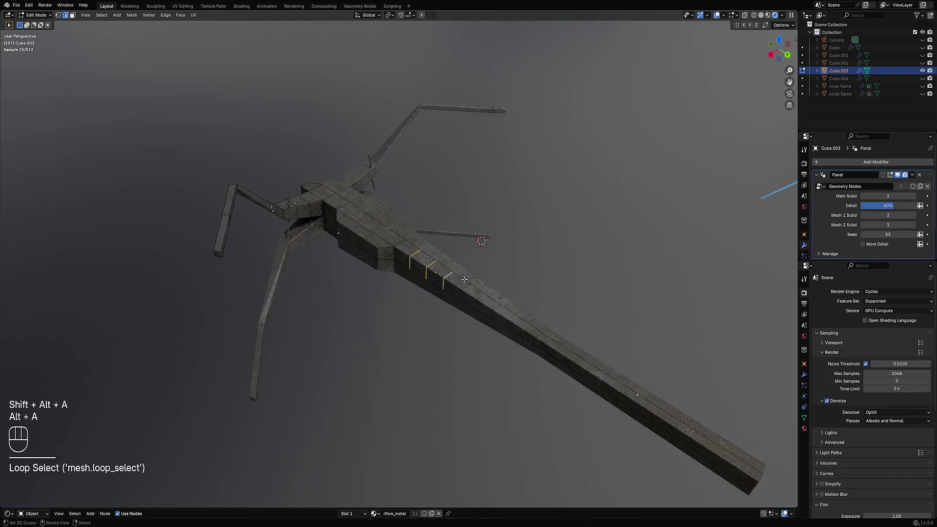
key("ctrl+x")
key("Tab")
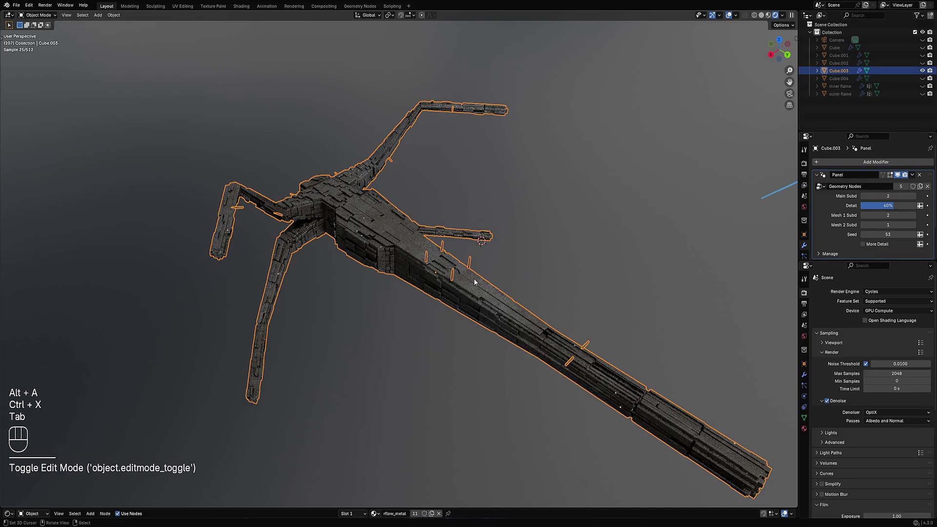
Add loop cuts across the far end of the long narrow hull.
scroll(474, 282, "down", 4)
key("Tab")
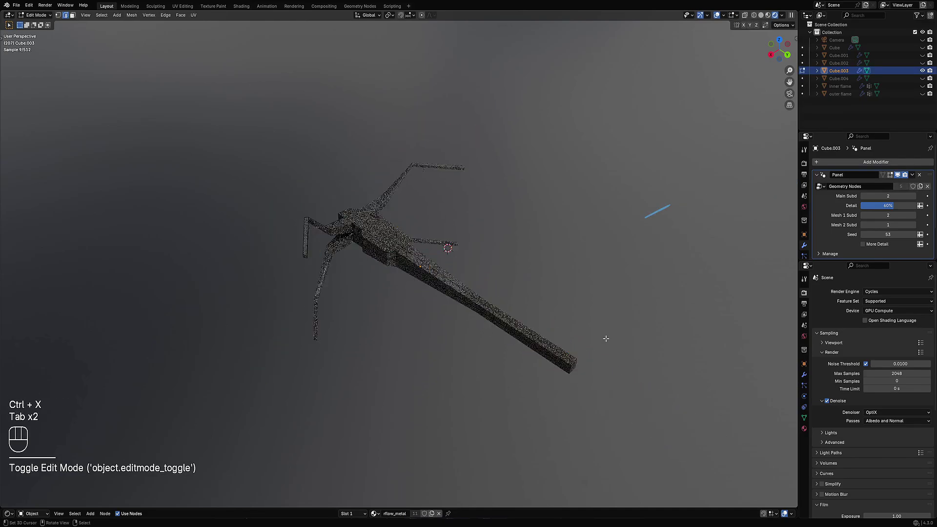
key("alt+a")
key("ctrl+r")
left_click(565, 351)
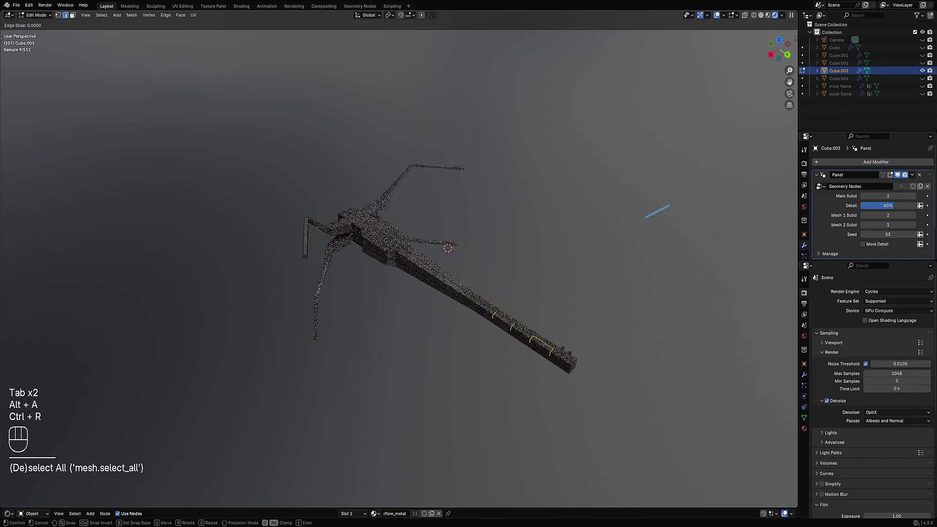
key("Tab")
key("Tab")
Extrude the side face at the hull's far tip outward and scale it along global Z to about 0.58.
key("3")
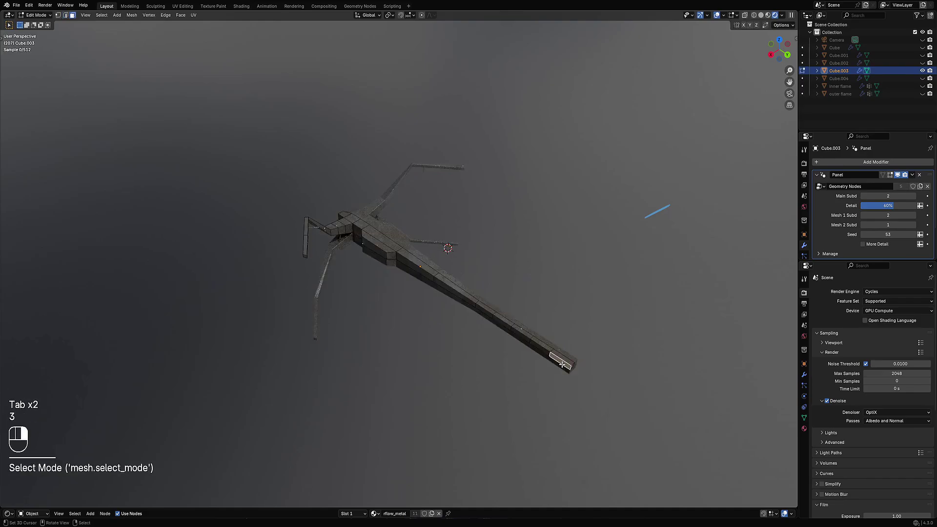
left_click(569, 367)
key("e")
key("s")
key("z")
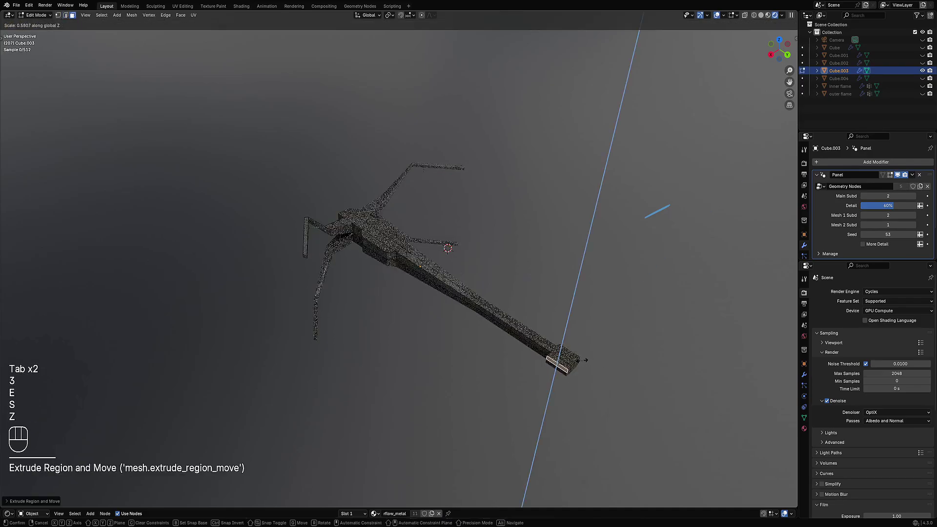
left_click(586, 360)
key("Tab")
key("shift+alt+z")
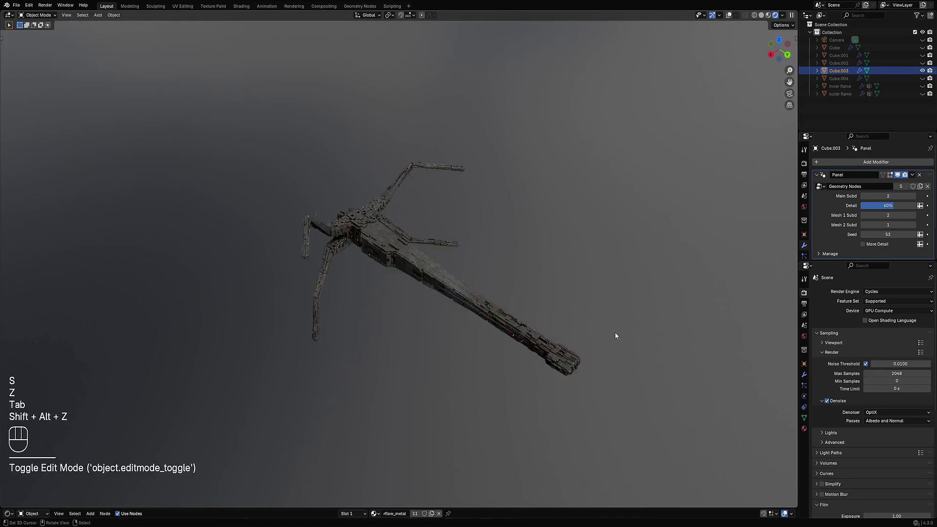
middle_click_drag(615, 335, 551, 320)
middle_click_drag(458, 308, 537, 293)
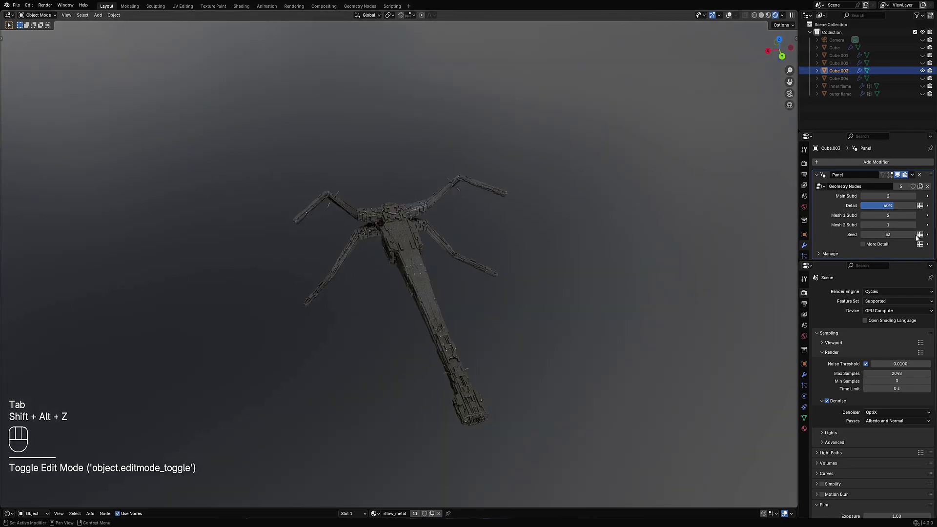
Set the Panel modifier's Mesh 1 Subd to 1 and Mesh 2 Subd to 0.
left_click(862, 244)
left_click(887, 244)
scroll(883, 216, "down", 1, "ctrl")
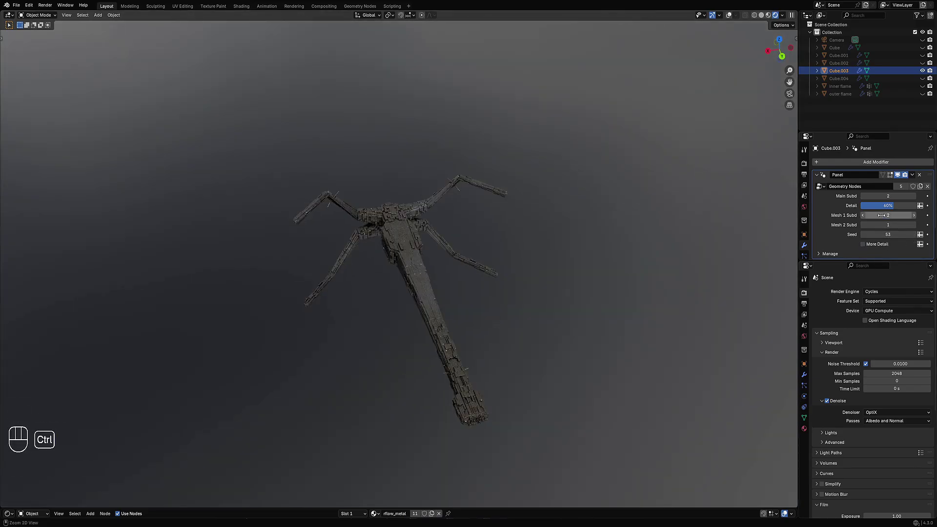
scroll(884, 224, "down", 1, "ctrl")
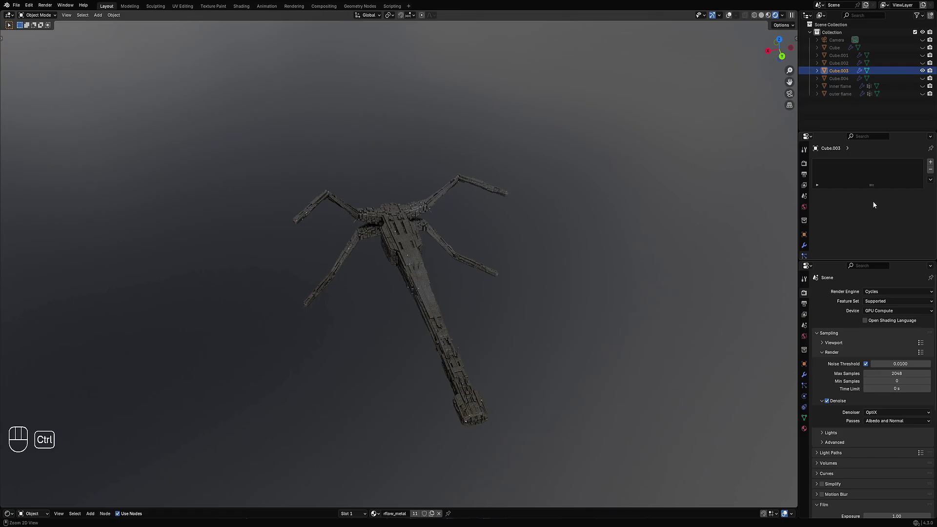
left_click(805, 244)
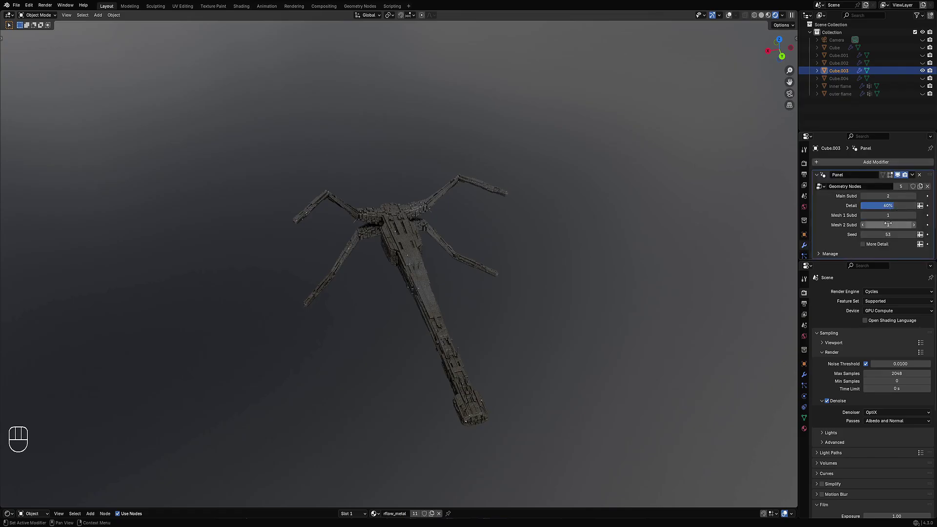
scroll(887, 224, "down", 1, "ctrl")
middle_click_drag(542, 263, 488, 267)
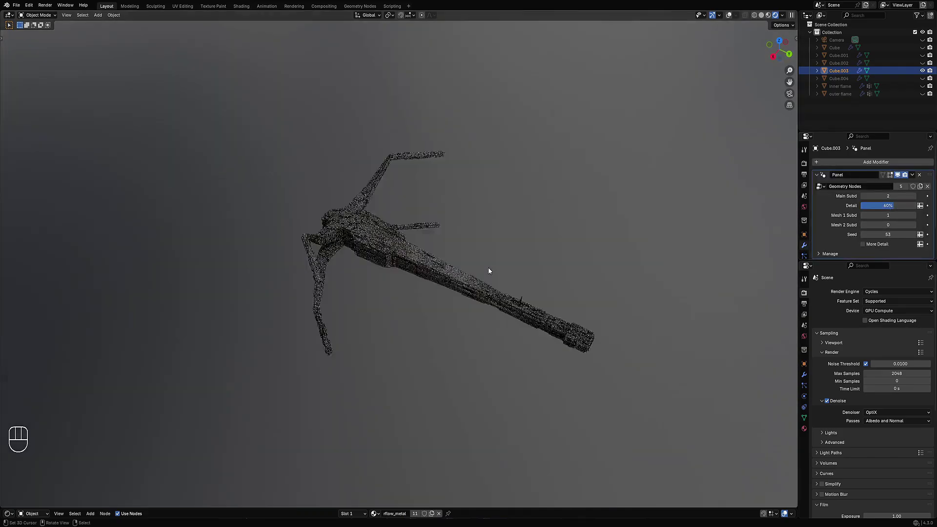
scroll(489, 270, "up", 3)
key("shift+alt+z")
key("shift+alt+z")
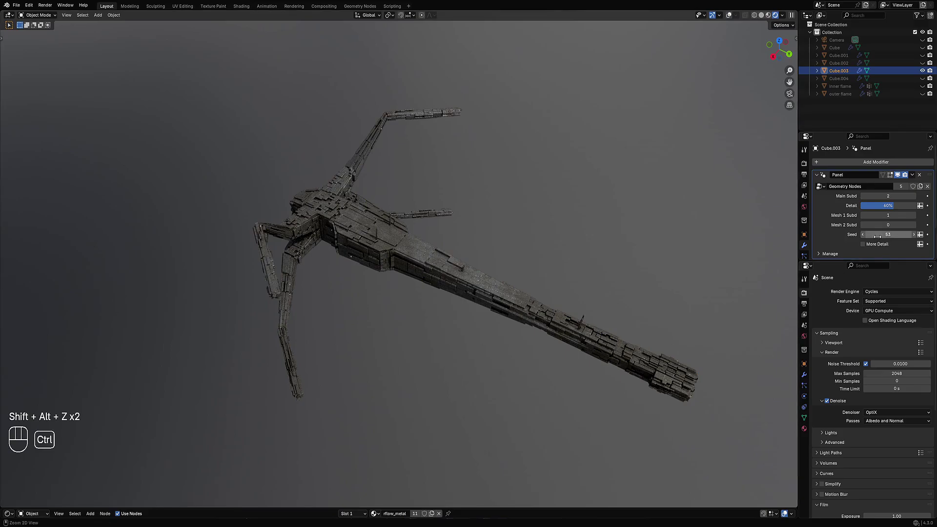
Set the Panel modifier to Seed 57, Main Subd 1, Mesh 1 Subd 2 and Detail 80%.
scroll(878, 236, "up", 4, "ctrl")
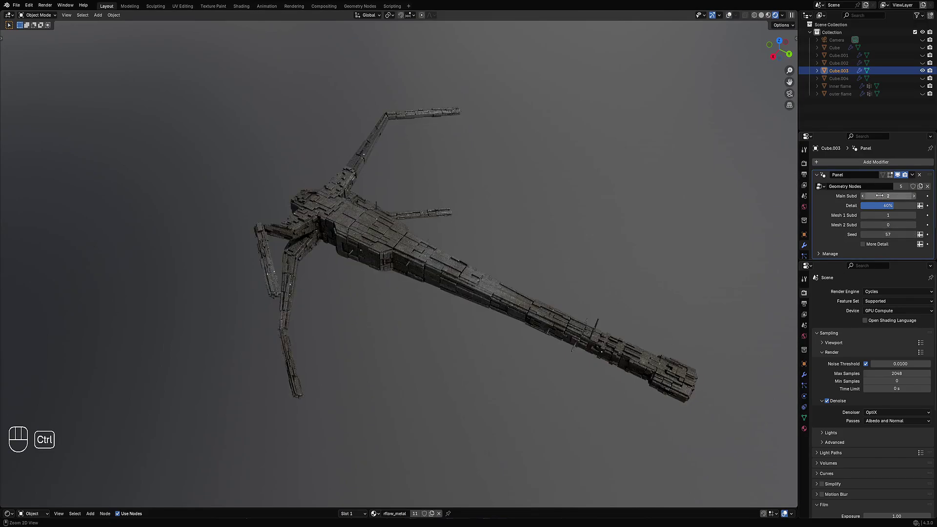
scroll(880, 195, "down", 1, "ctrl")
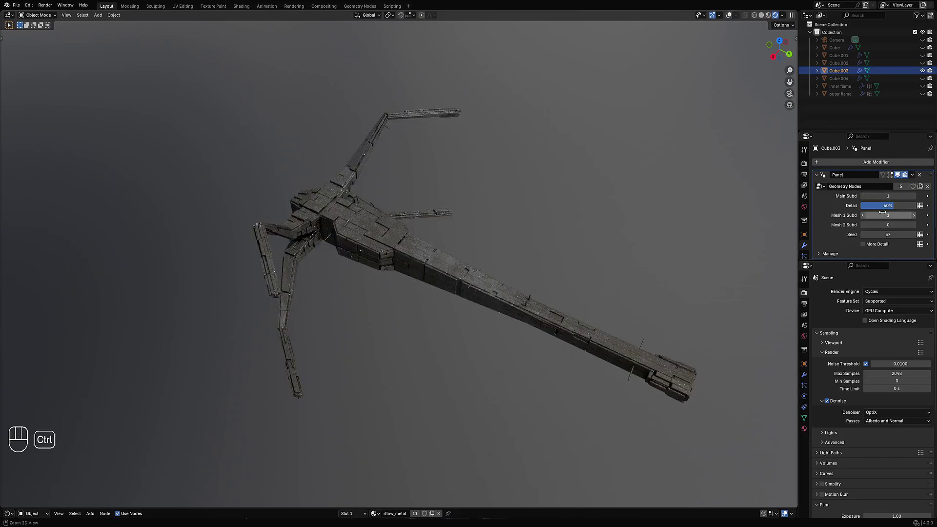
scroll(882, 213, "up", 1, "ctrl")
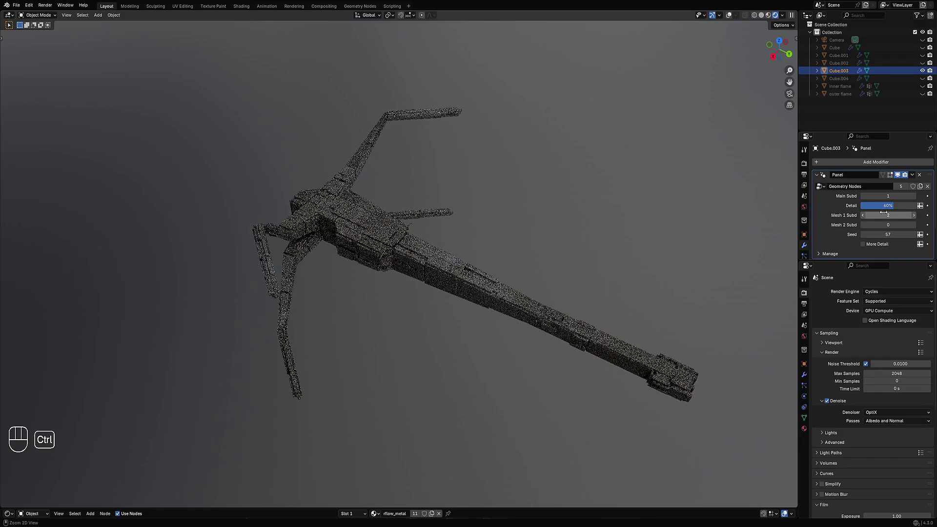
scroll(884, 206, "up", 2, "ctrl")
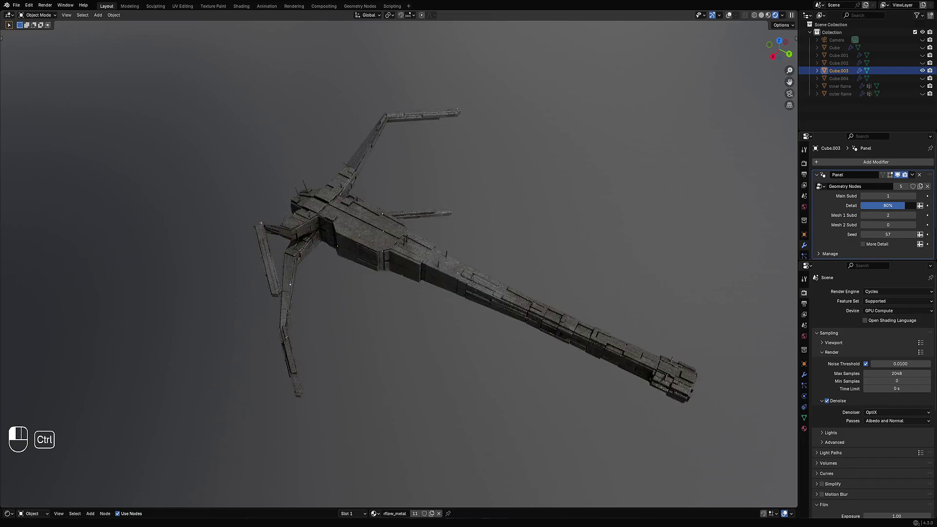
Set the Panel modifier's Mesh 1 Subd to 3, Mesh 2 Subd to 1 and Seed to 60.
scroll(889, 217, "down", 1, "ctrl")
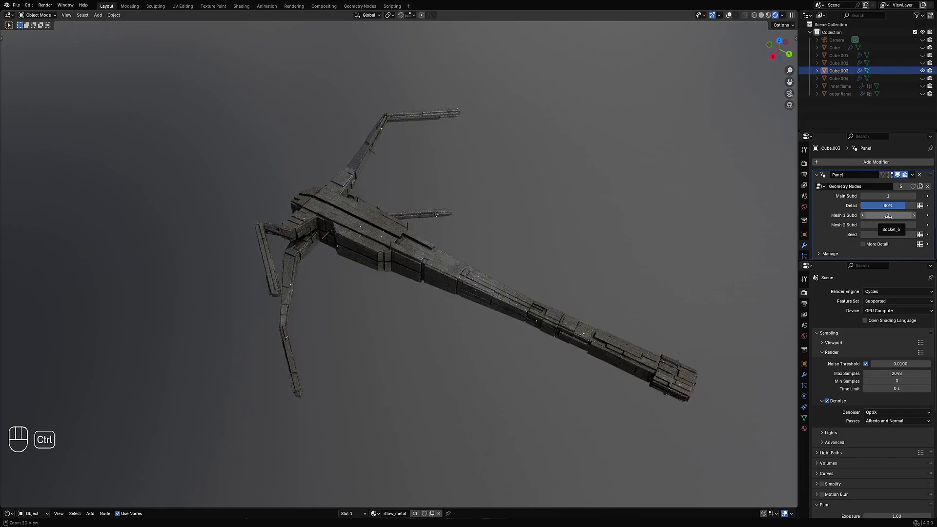
scroll(888, 216, "down", 1, "ctrl")
scroll(887, 216, "up", 1, "ctrl")
scroll(886, 225, "down", 1, "ctrl")
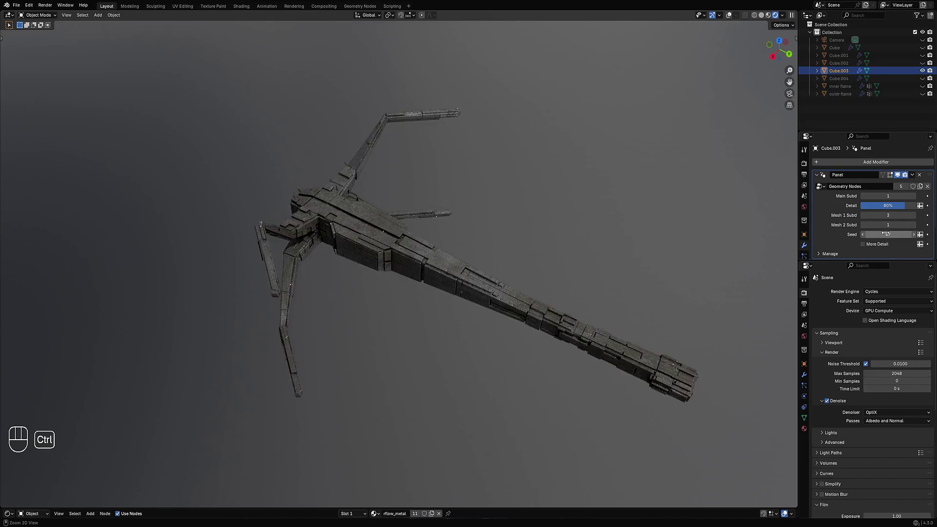
scroll(886, 234, "up", 3, "ctrl")
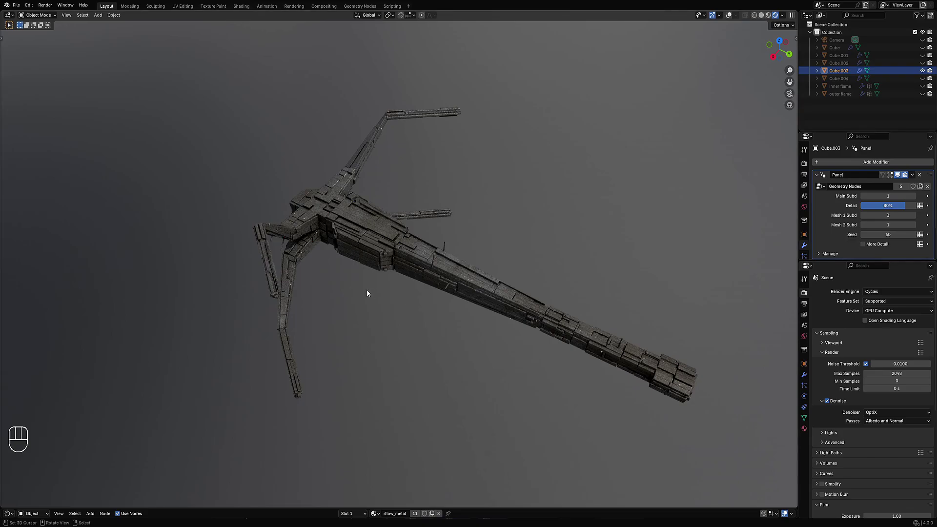
In the top wireframe view, select the wing's outer section, move it outward and rotate it to flatten the wing's sweep.
middle_click_drag(367, 293, 519, 268)
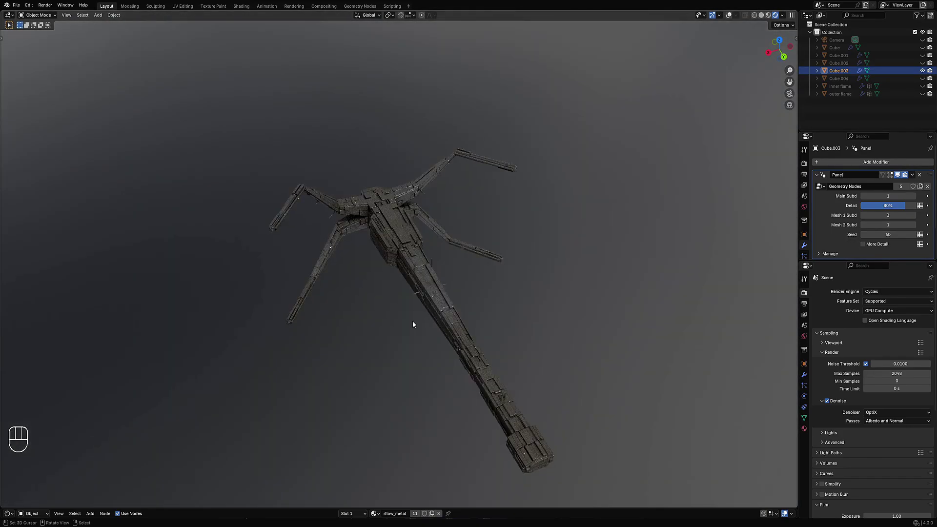
middle_click_drag(413, 324, 385, 347)
key("Tab")
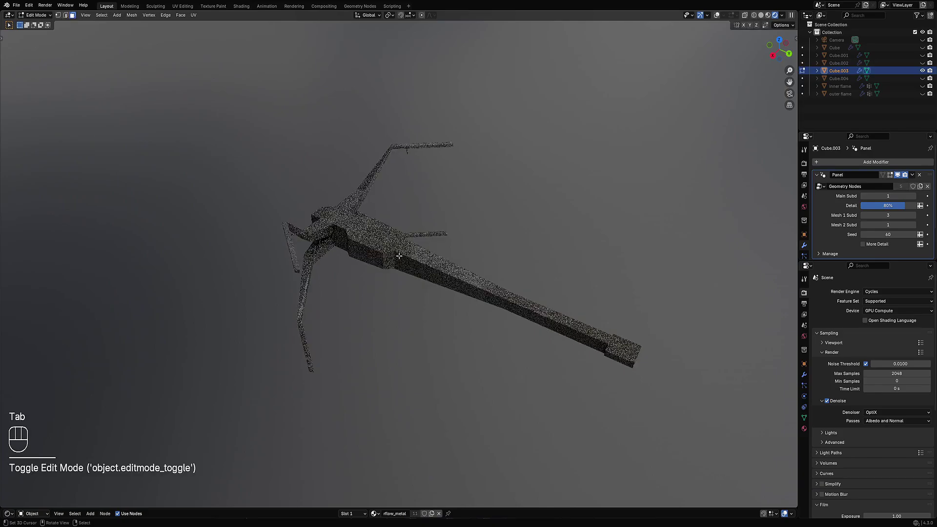
key("shift+alt+z")
middle_click_drag(399, 257, 398, 221, "alt")
key("1")
key("shift+z")
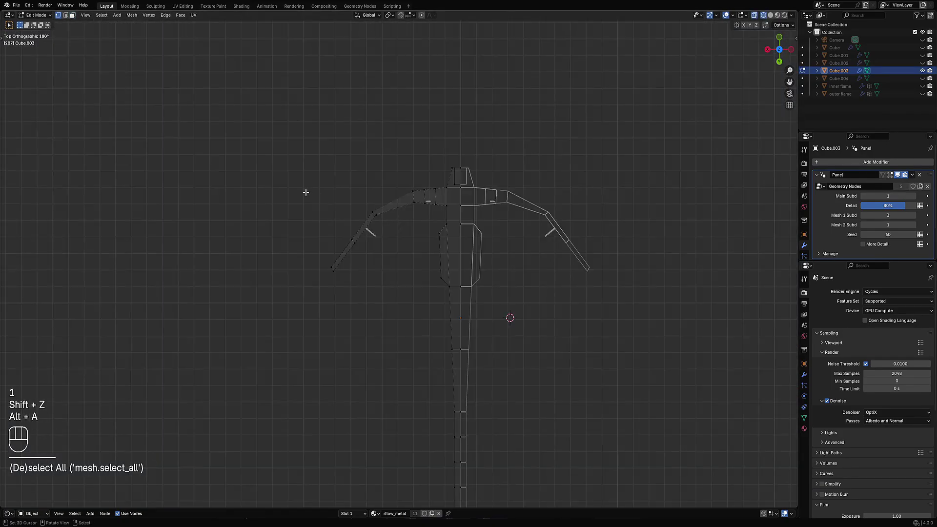
left_click_drag(306, 192, 395, 282)
key("g")
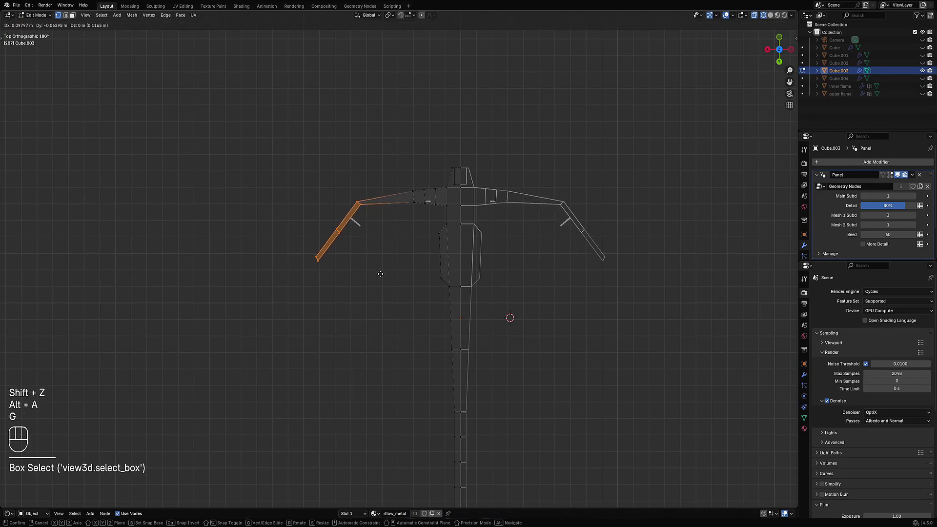
left_click(379, 273)
key("r")
left_click(395, 278)
Select only the wing's tip segment in the top view and rotate it.
key("alt+a")
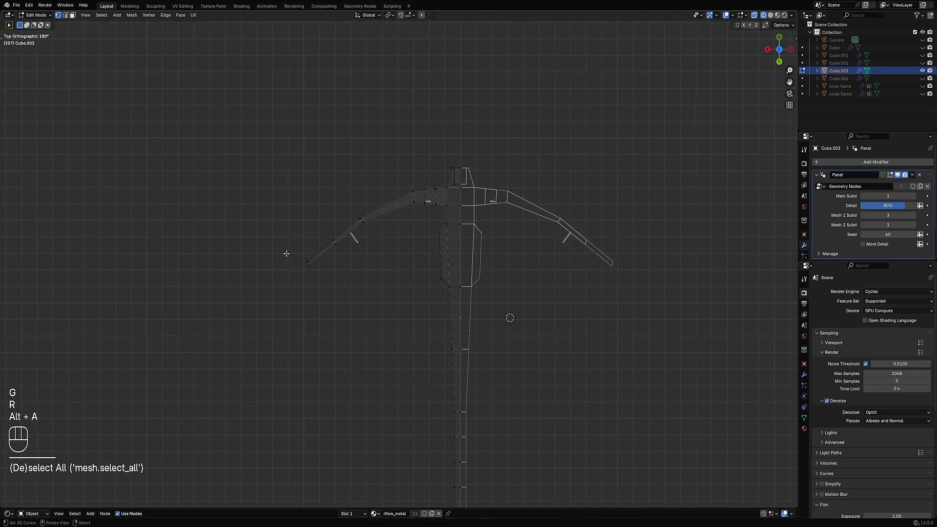
key("r")
left_click(364, 292)
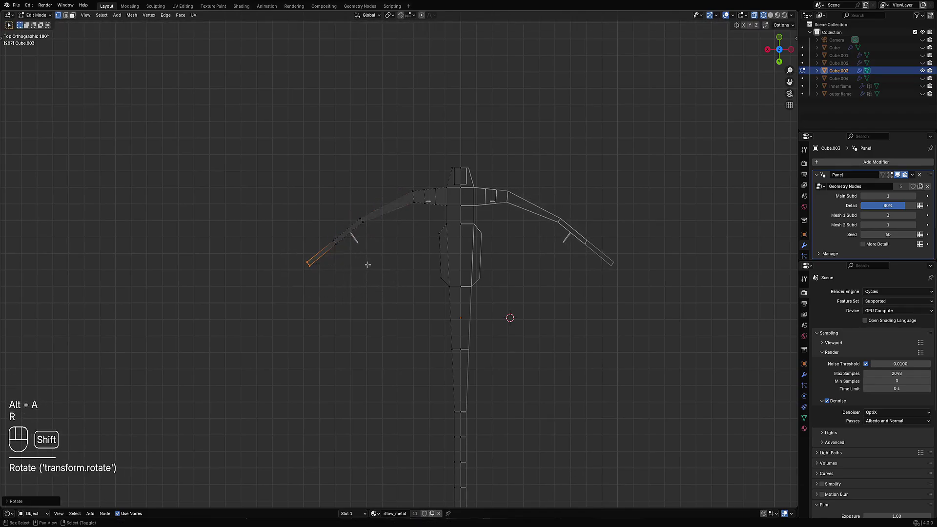
Add four loop cuts across the outer tip segment of the wing in rendered shading.
key("shift+z")
middle_click_drag(364, 292, 403, 217)
key("Tab")
key("shift+alt+z")
key("Tab")
key("ctrl+r")
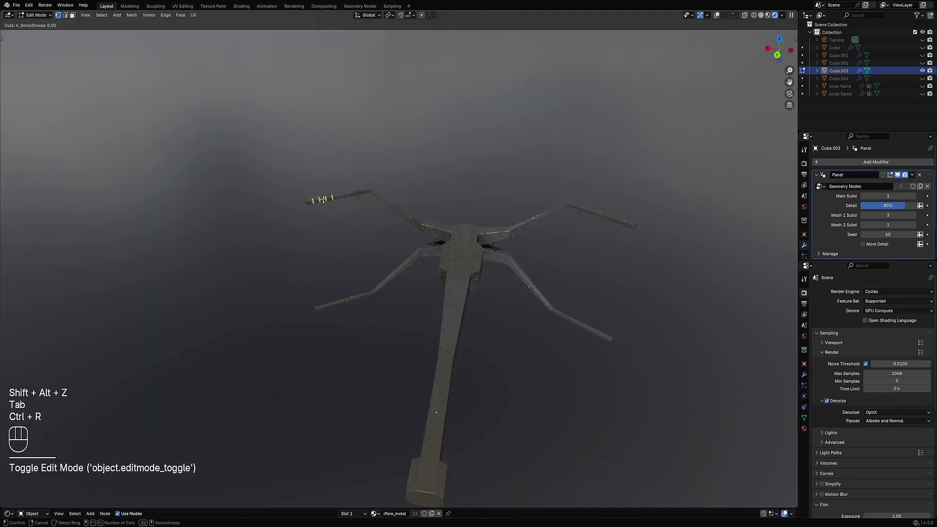
key("Tab")
key("shift+alt+z")
key("shift+alt+z")
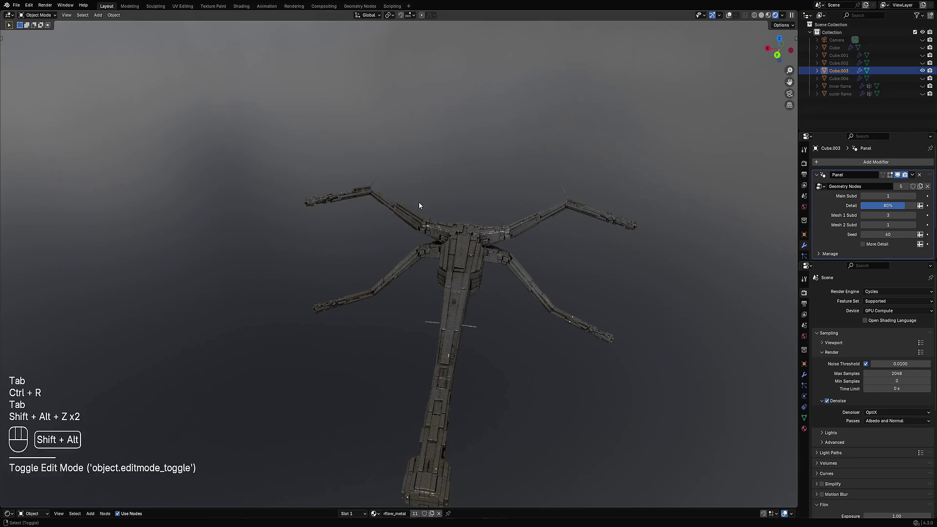
Inset the two neighbouring faces on top of the thick hull section and raise them slightly with Shrink/Fatten.
middle_click_drag(419, 202, 394, 208)
key("shift+alt+z")
key("shift+alt+z")
key("Tab")
key("shift+alt+z")
scroll(419, 203, "up", 3)
left_click(397, 228, "shift")
scroll(440, 234, "up", 1)
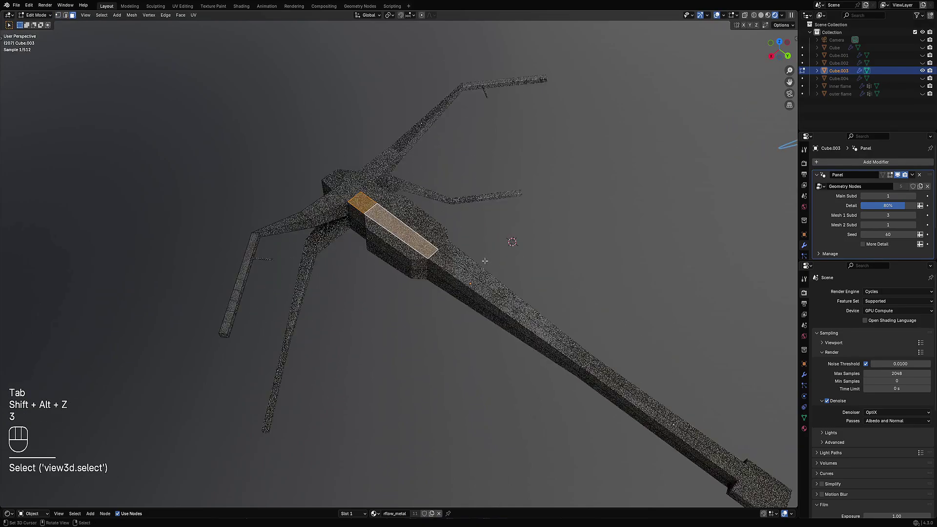
key("i")
left_click(497, 251)
key("alt+s")
left_click(497, 247)
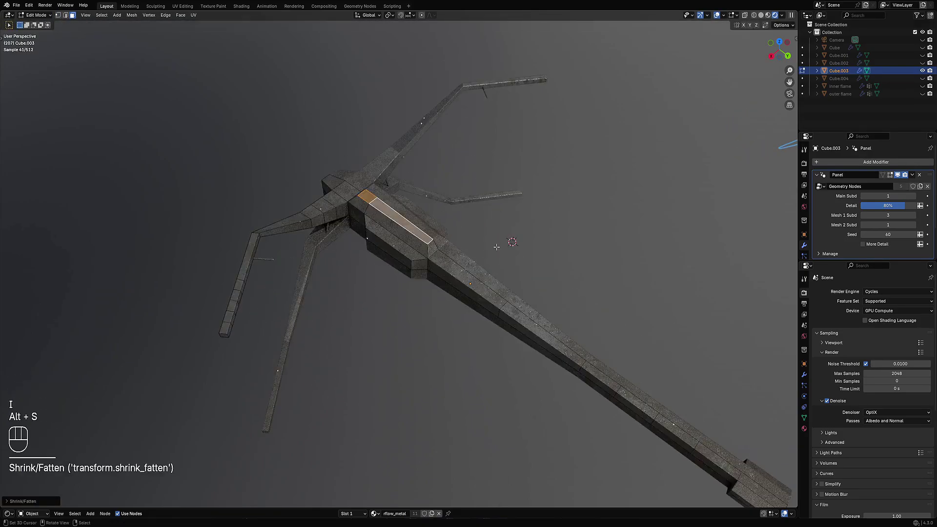
Add loop cuts across the length of the thick hull section.
key("Tab")
key("Tab")
key("ctrl+r")
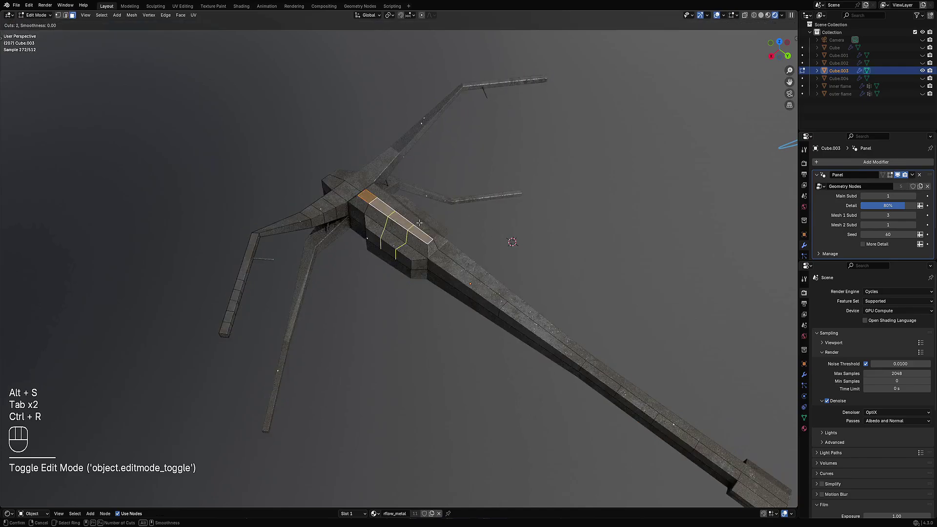
key("Tab")
key("shift+alt+z")
Select edge loops across the middle of the thick hull section and dissolve them.
middle_click_drag(510, 309, 523, 271)
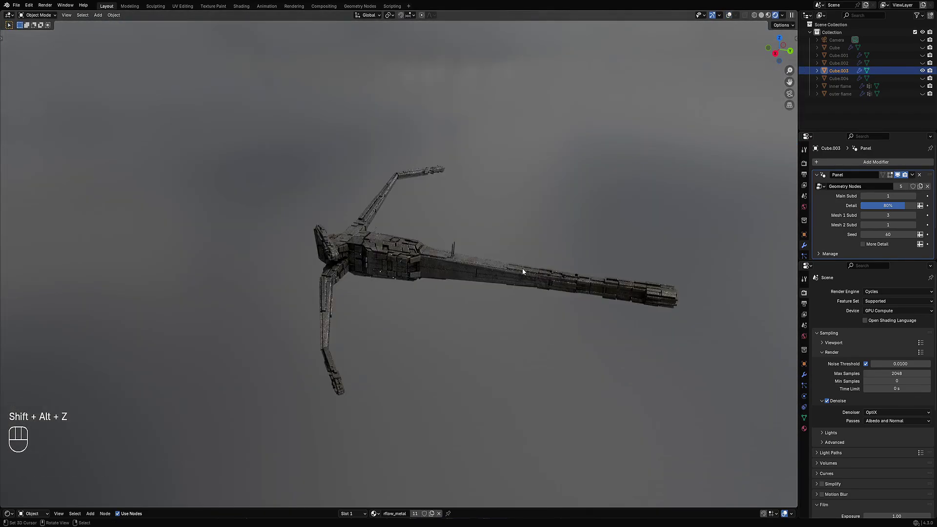
key("Tab")
scroll(485, 258, "up", 5)
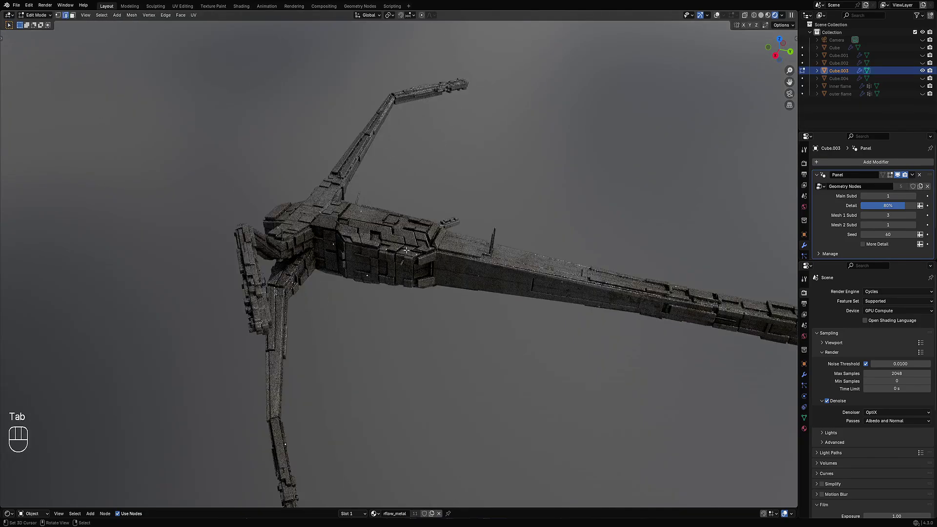
key("shift+alt+z")
key("alt+a")
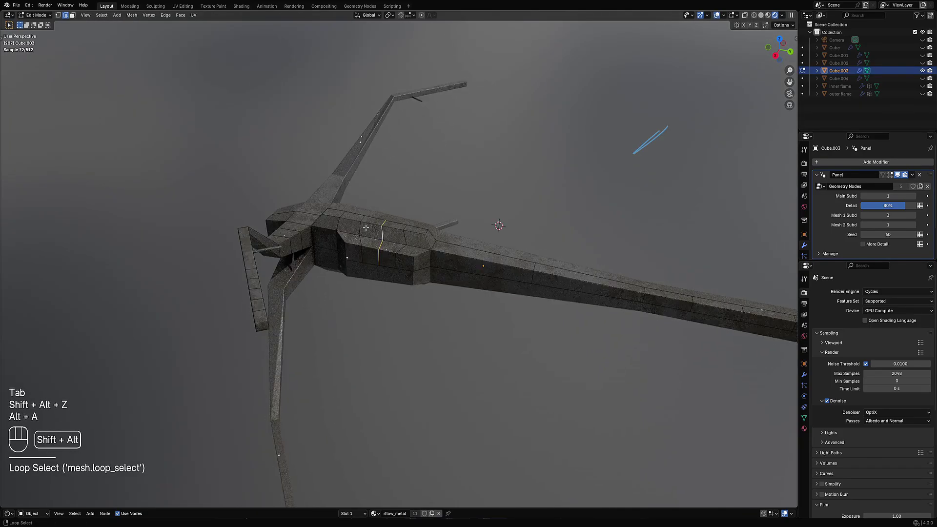
key("ctrl+x")
left_click(405, 241, "alt+shift")
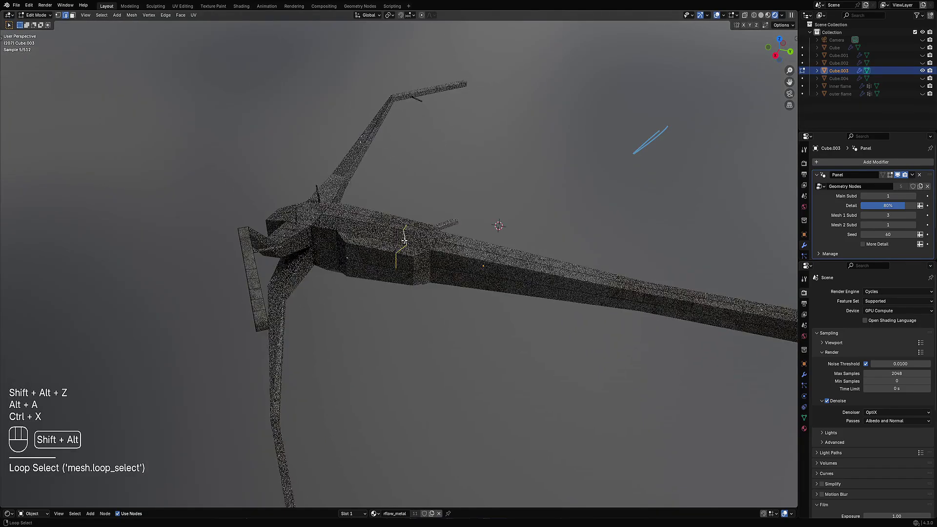
Slide the upper-edge vertex of the remaining loop along the side of the thick hull section.
middle_click_drag(404, 240, 439, 286)
key("1")
left_click(441, 287, "shift")
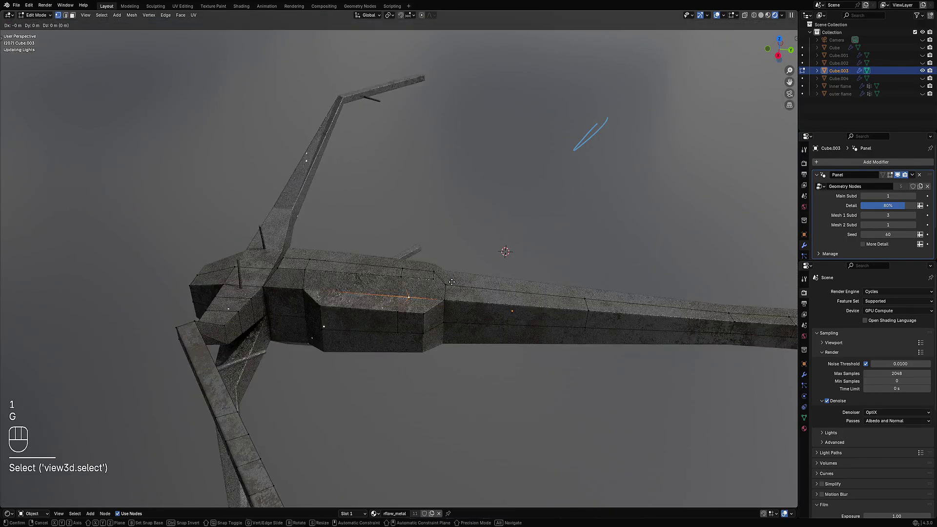
key("g")
key("g")
left_click(444, 286)
key("Tab")
Add a loop cut across the middle of the thick hull section, sliding it with the Even and Flipped options.
scroll(506, 272, "down", 3)
middle_click_drag(506, 272, 397, 261)
key("shift+alt+z")
key("Tab")
key("shift+alt+z")
key("ctrl+r")
left_click(399, 264)
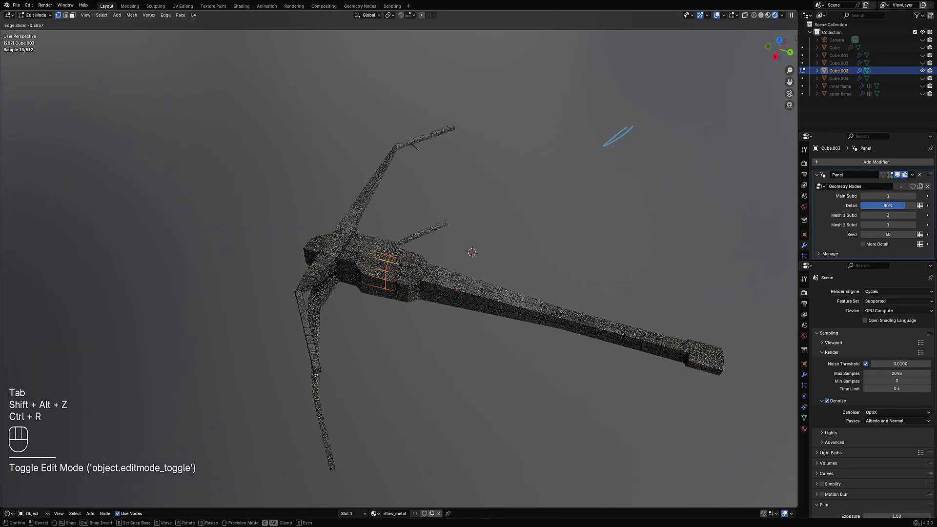
key("e")
key("f")
left_click(407, 266)
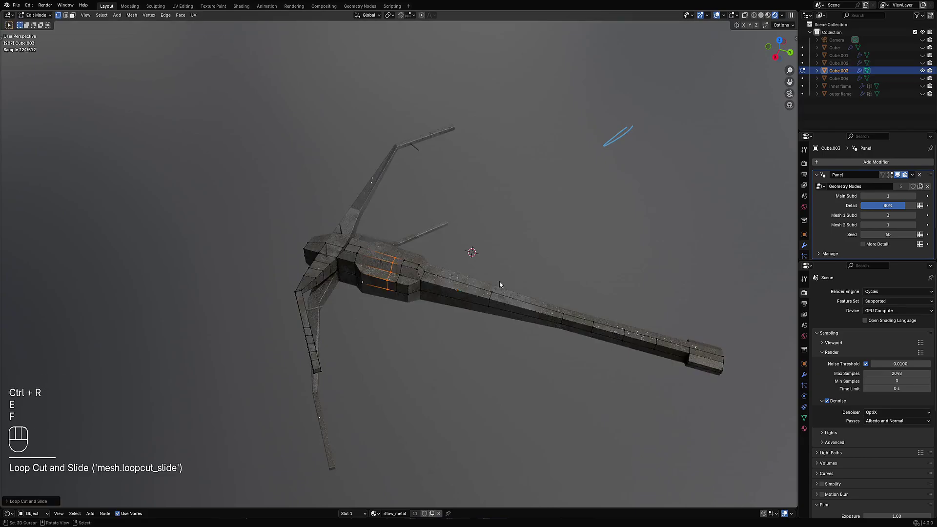
Add a loop cut across the long narrow hull just beyond the thick section.
key("Tab")
key("shift+alt+z")
key("Tab")
key("ctrl+r")
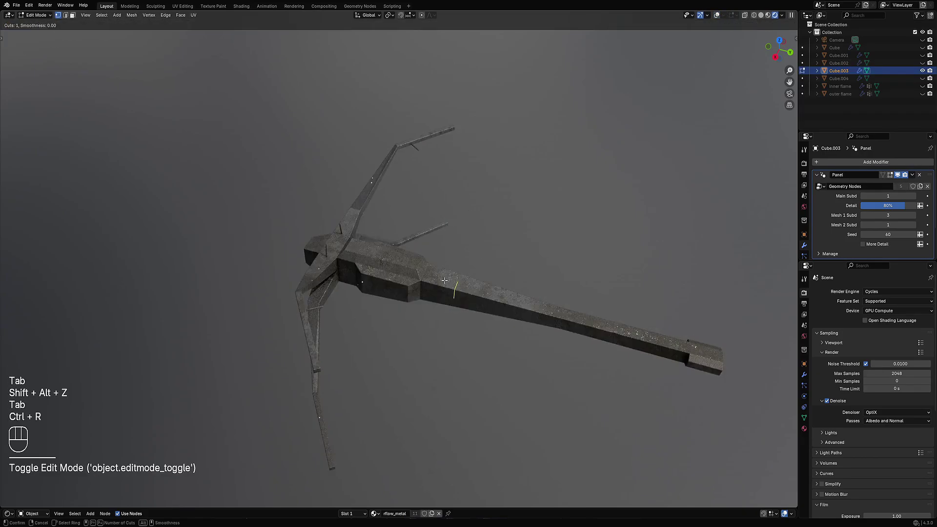
left_click(447, 271)
key("Tab")
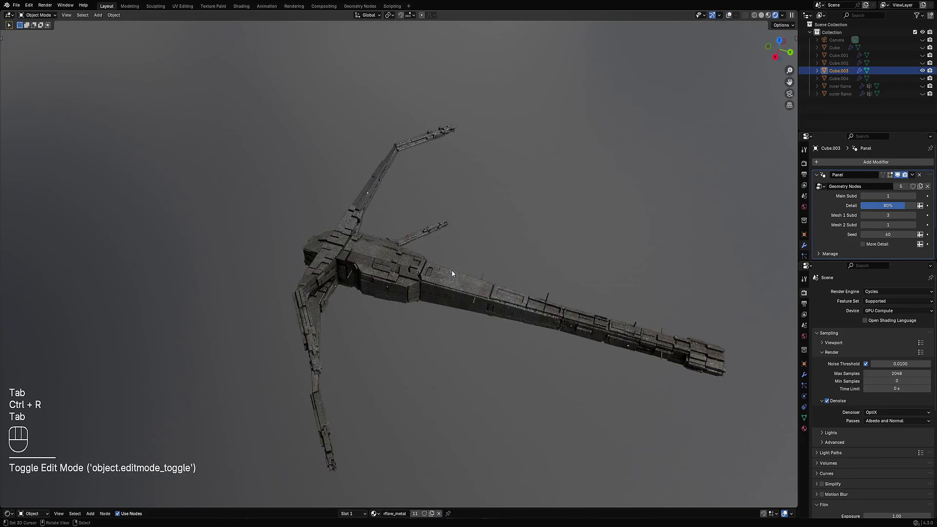
Examine the ship's base mesh and its panelled geometry in wireframe, and return to rendered shading with overlays.
key("Tab")
key("shift+z")
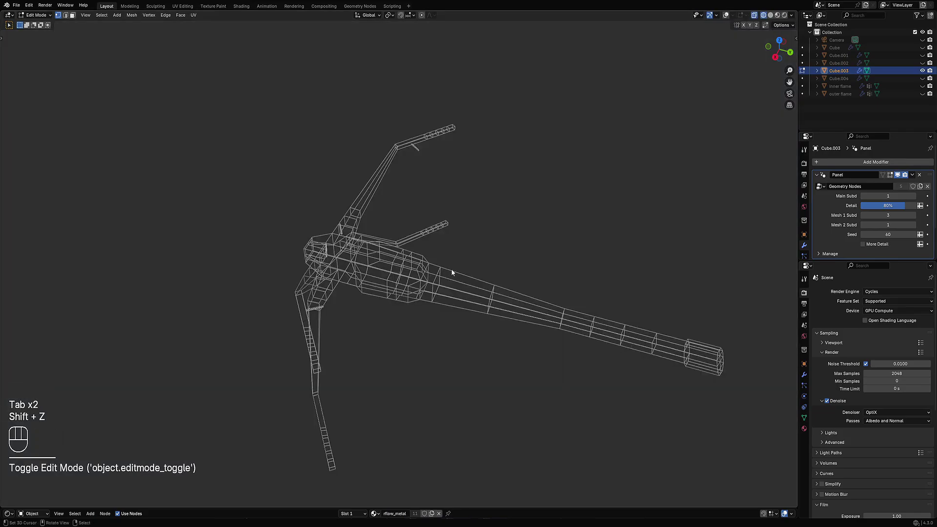
key("Tab")
key("z")
key("shift+alt+z")
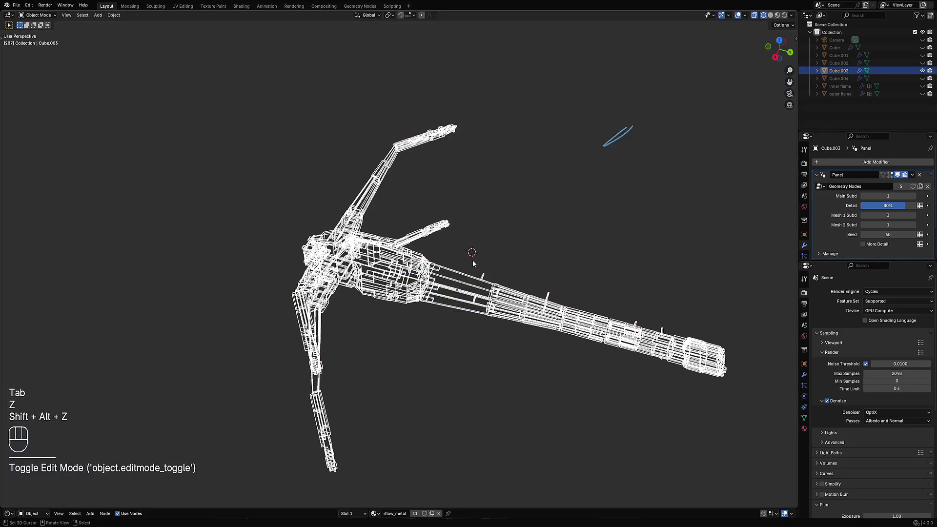
key("z")
left_click(512, 233)
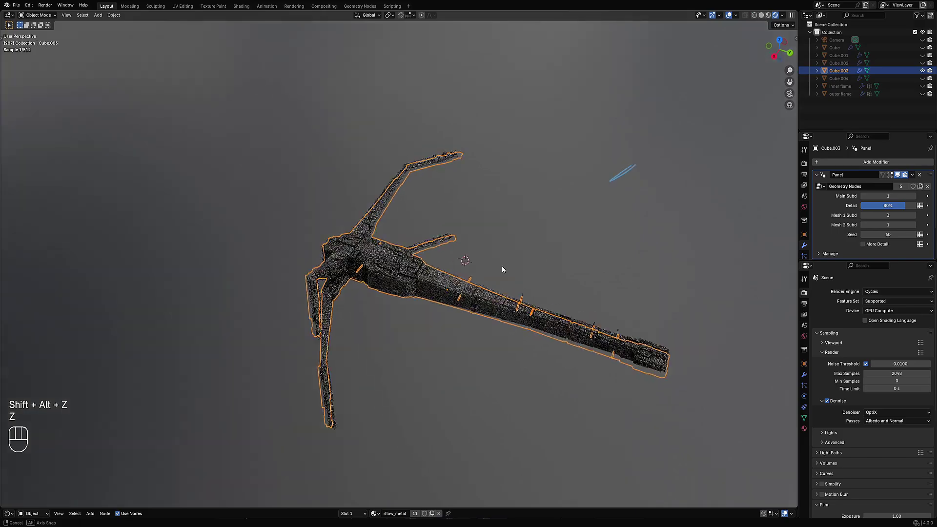
Hide the viewport overlays and set the Panel modifier to Main Subd 1, Mesh 1 Subd 2 and Mesh 2 Subd 1.
key("shift+alt+z")
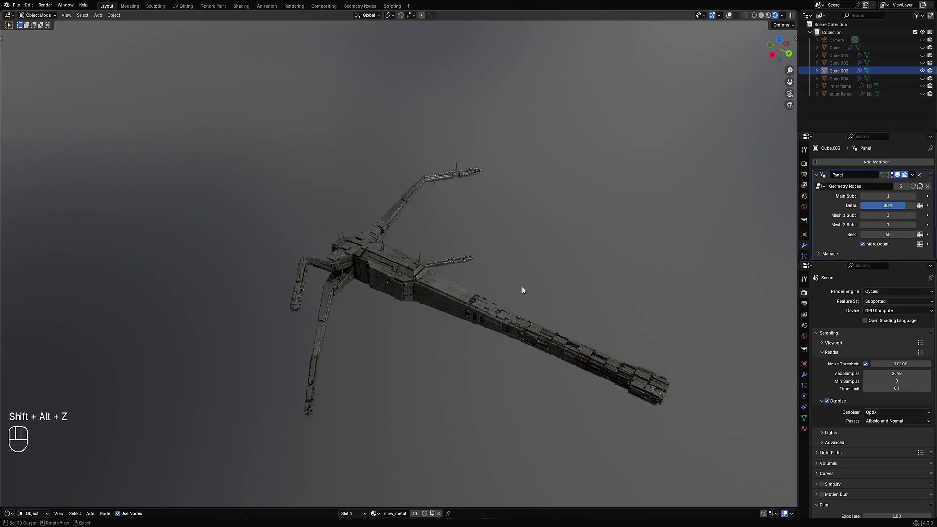
middle_click_drag(514, 294, 865, 196)
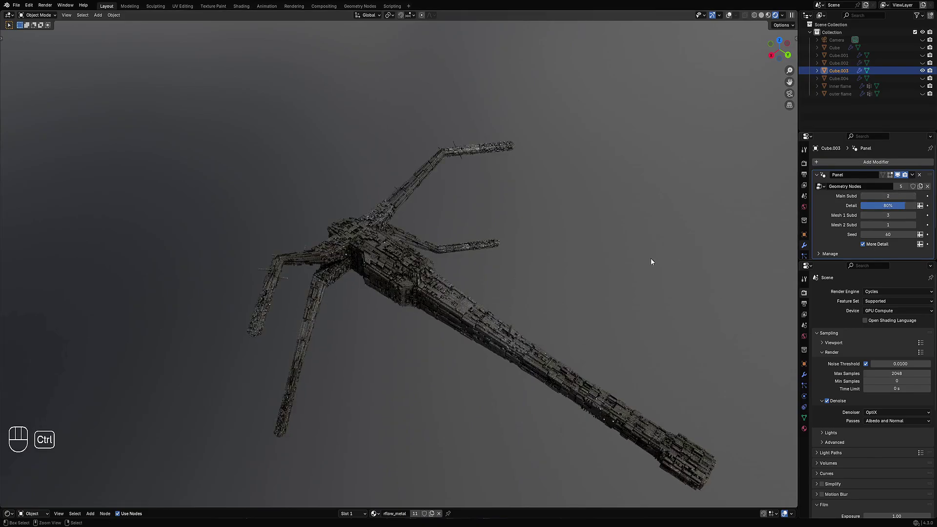
scroll(883, 196, "down", 1, "ctrl")
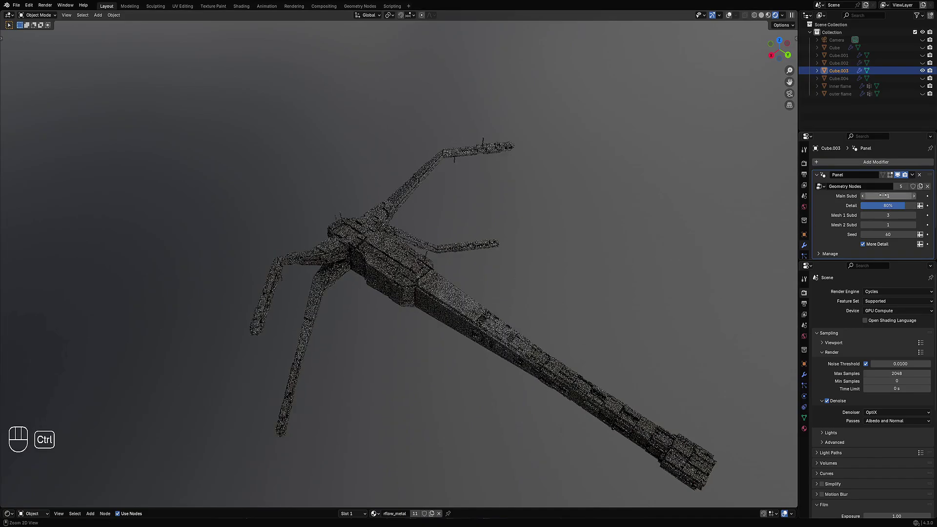
scroll(886, 216, "down", 2, "ctrl")
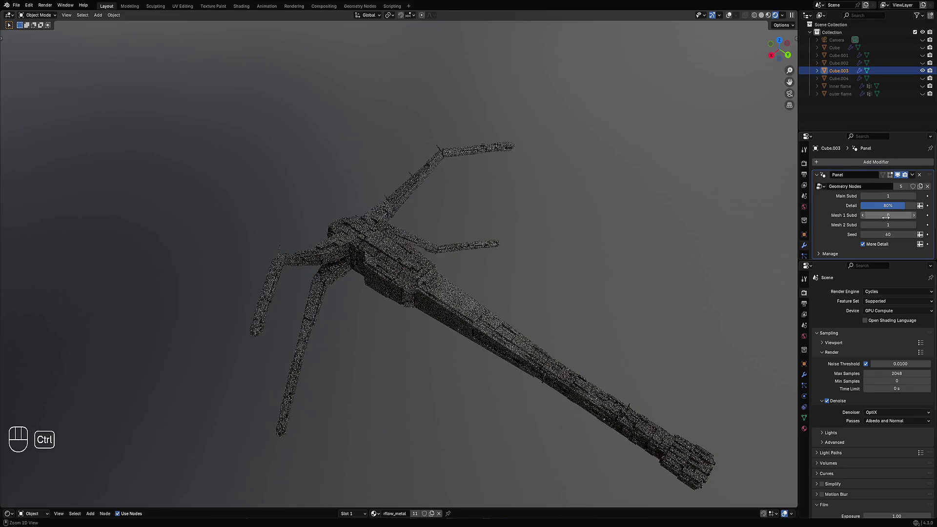
scroll(886, 216, "up", 1, "ctrl")
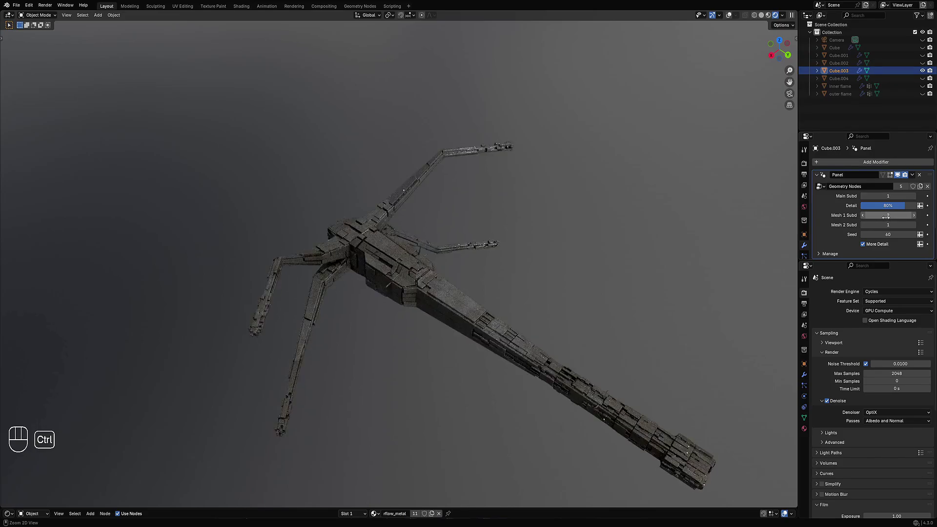
scroll(885, 226, "up", 1, "ctrl")
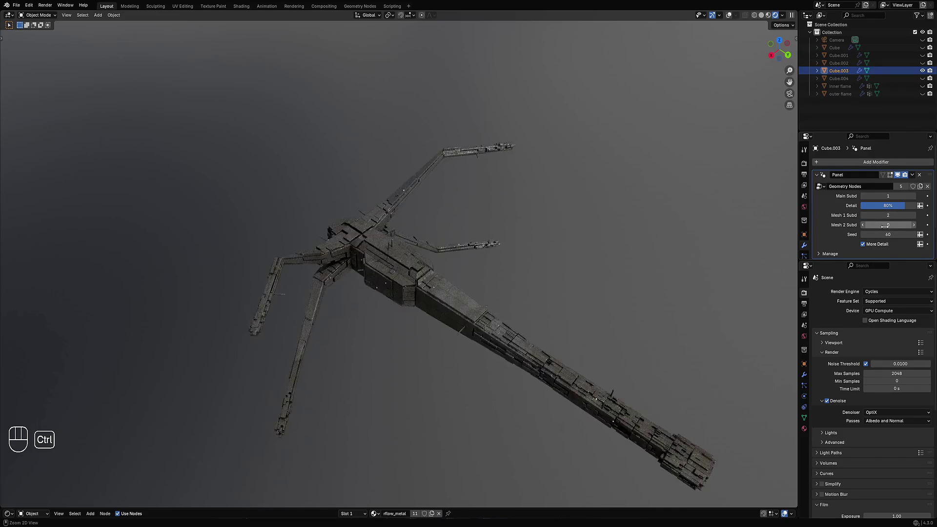
scroll(886, 226, "down", 1, "ctrl")
scroll(882, 196, "up", 1, "ctrl")
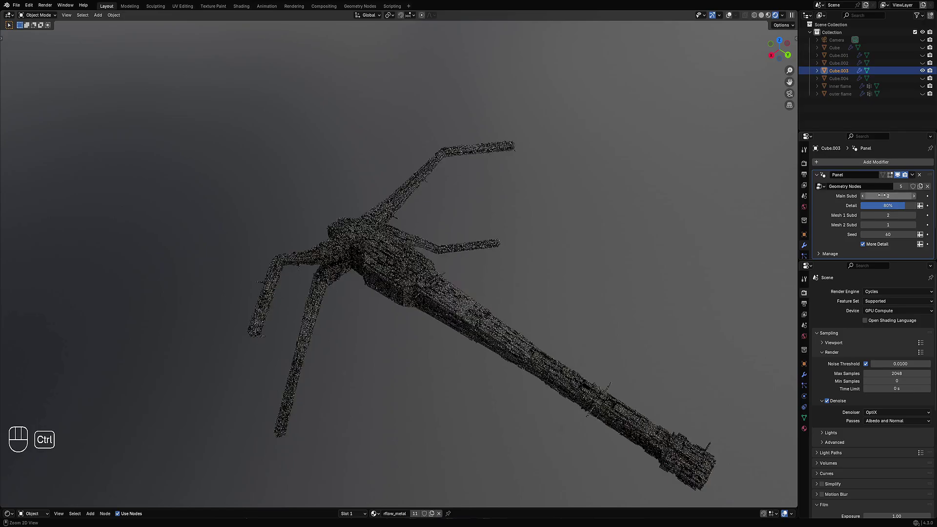
scroll(881, 195, "down", 1, "ctrl")
Raise the Panel modifier's Detail to 100% and disable More Detail.
left_click_drag(889, 206, 917, 206)
middle_click_drag(506, 304, 500, 282)
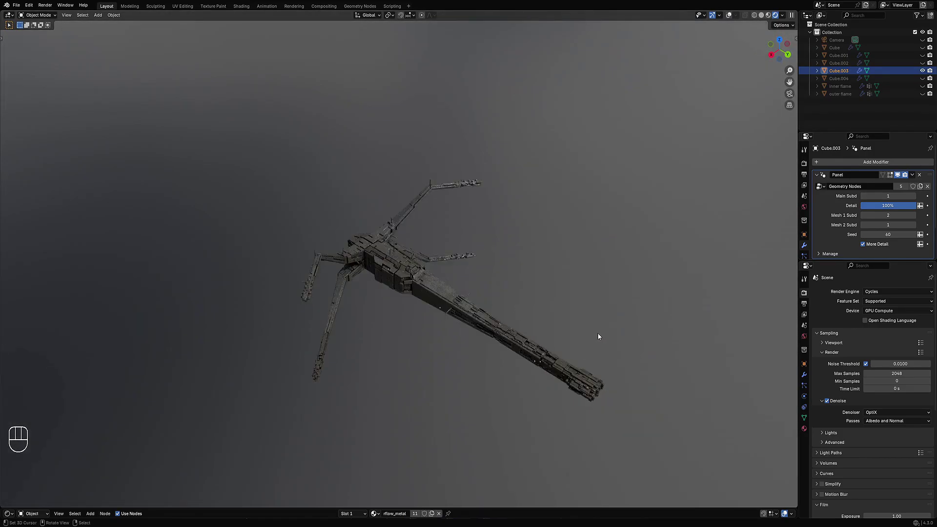
left_click(863, 245)
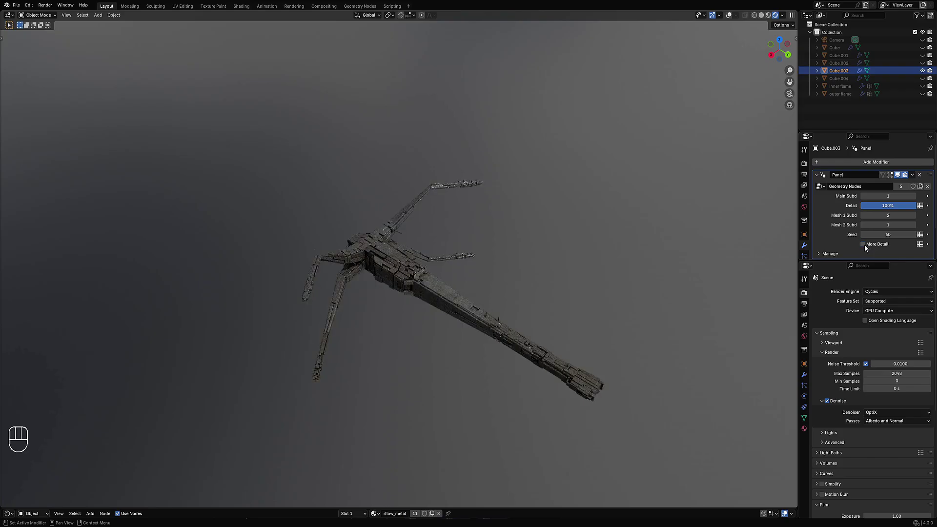
middle_click_drag(476, 305, 535, 301)
scroll(463, 281, "up", 2)
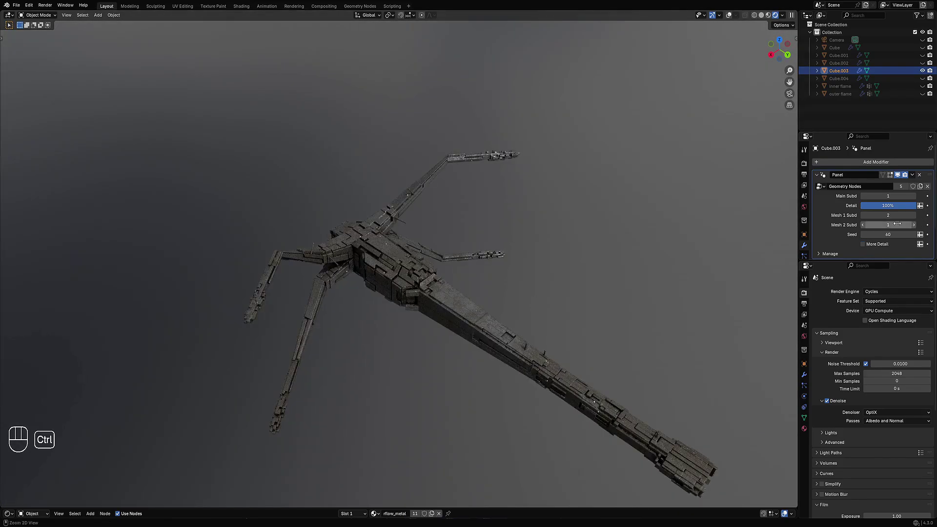
Set the Panel modifier's Mesh 2 Subd to 3 and its Seed to 71.
scroll(897, 224, "up", 1, "ctrl")
scroll(896, 224, "up", 1, "ctrl")
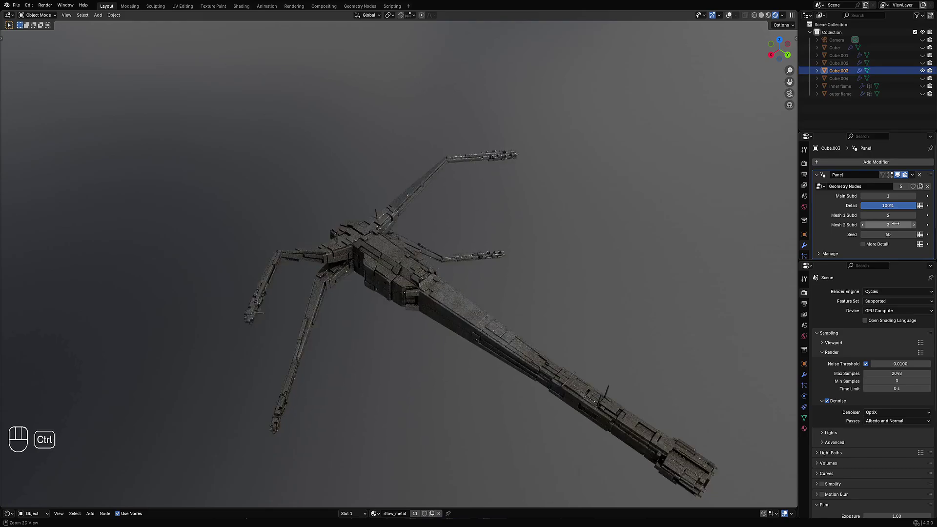
scroll(890, 234, "up", 1, "ctrl")
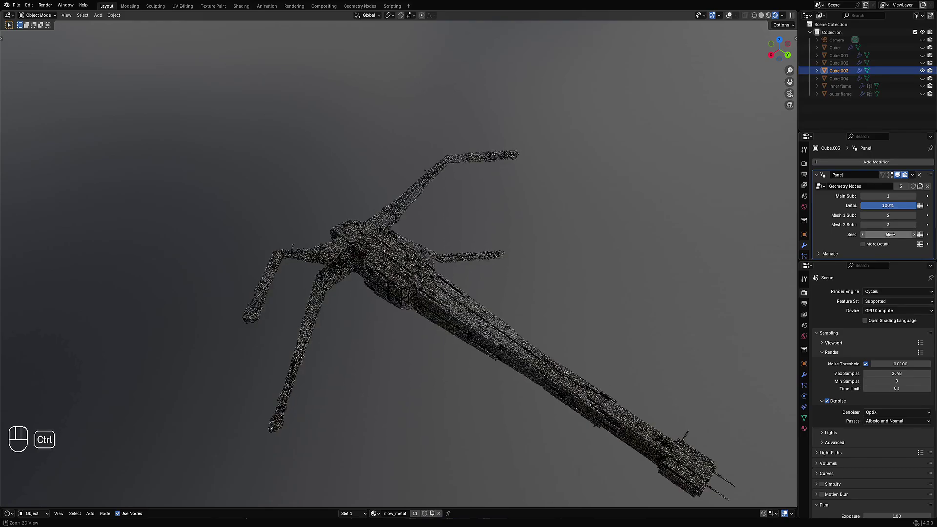
scroll(890, 235, "up", 1, "ctrl")
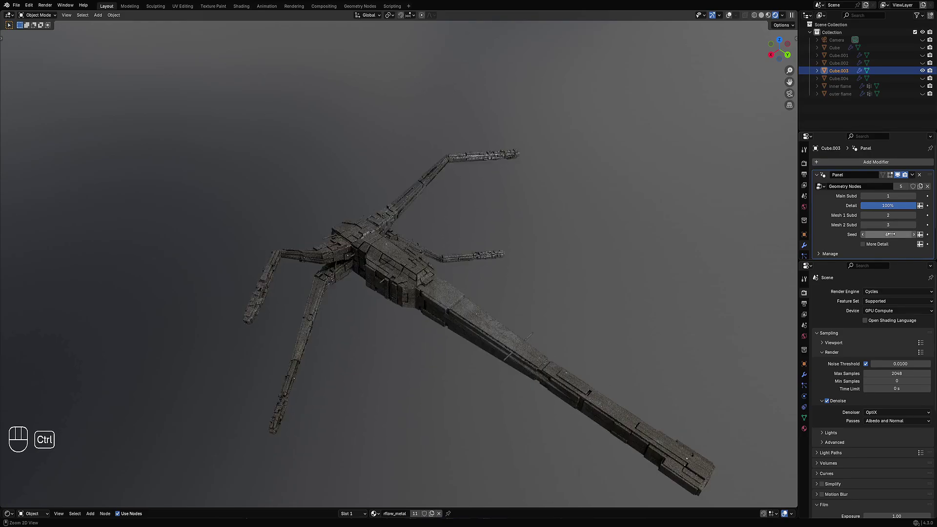
scroll(890, 235, "up", 1, "ctrl")
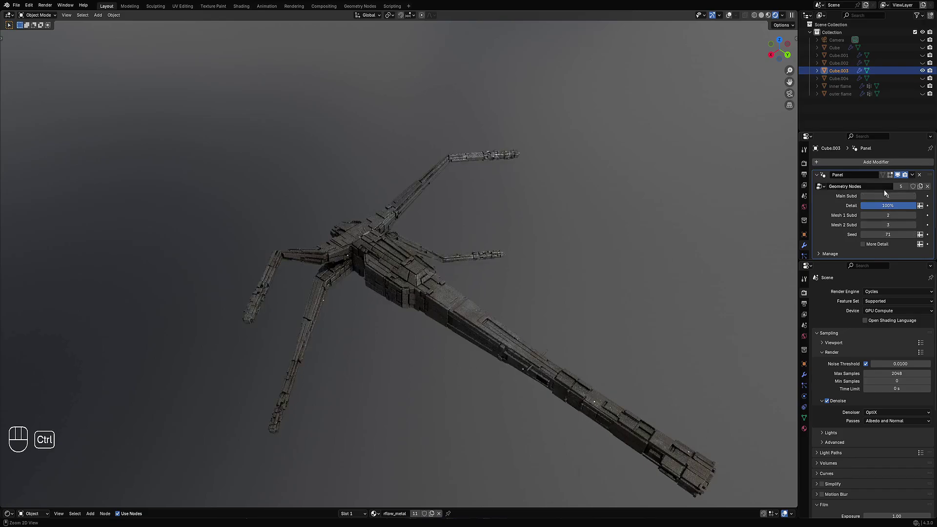
Try the hull plating with Main Subd 2, Mesh 1 Subd 1 and Mesh 2 Subd 0.
scroll(884, 195, "up", 1, "ctrl")
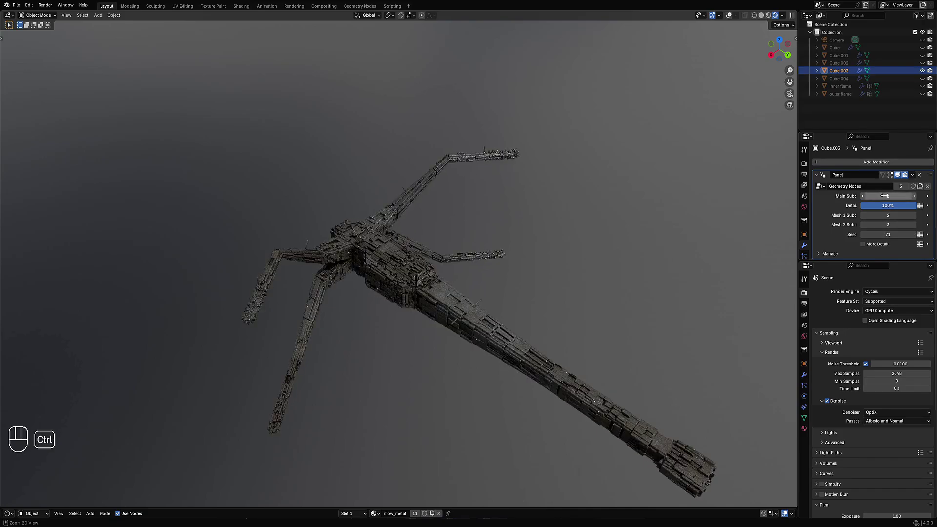
scroll(886, 225, "down", 1, "ctrl")
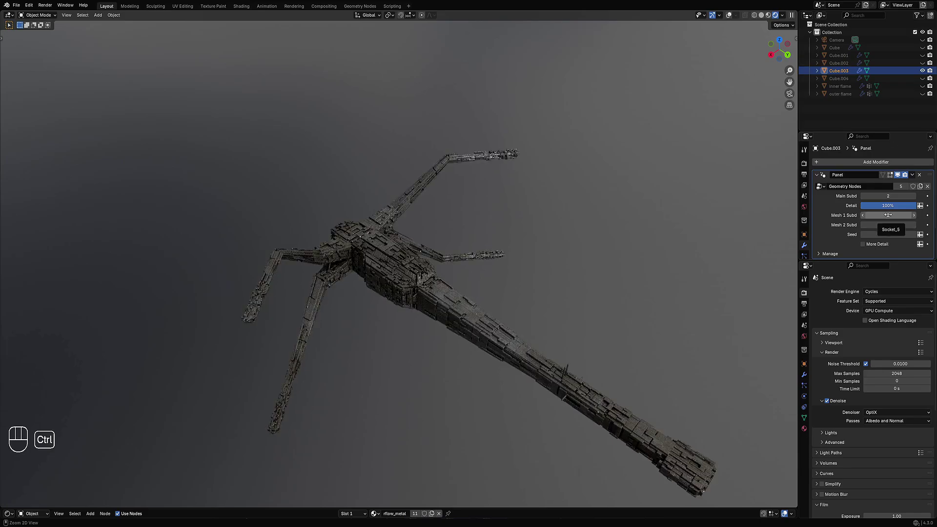
scroll(888, 215, "down", 1, "ctrl")
scroll(888, 226, "down", 1, "ctrl")
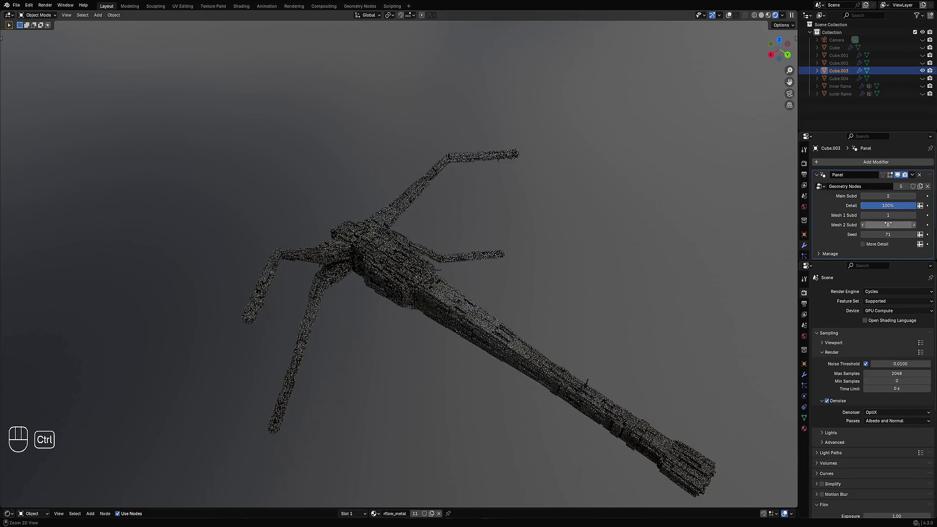
scroll(887, 215, "down", 1, "ctrl")
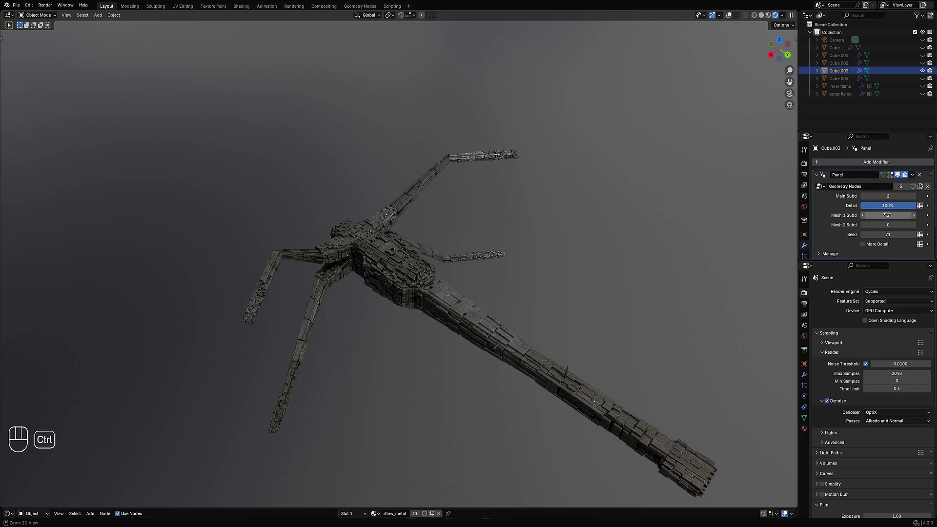
Set the Panel modifier's Mesh 1 Subd to 2, Seed to 78 and Main Subd to 1, and inspect the plating from both sides.
scroll(886, 234, "down", 1, "ctrl")
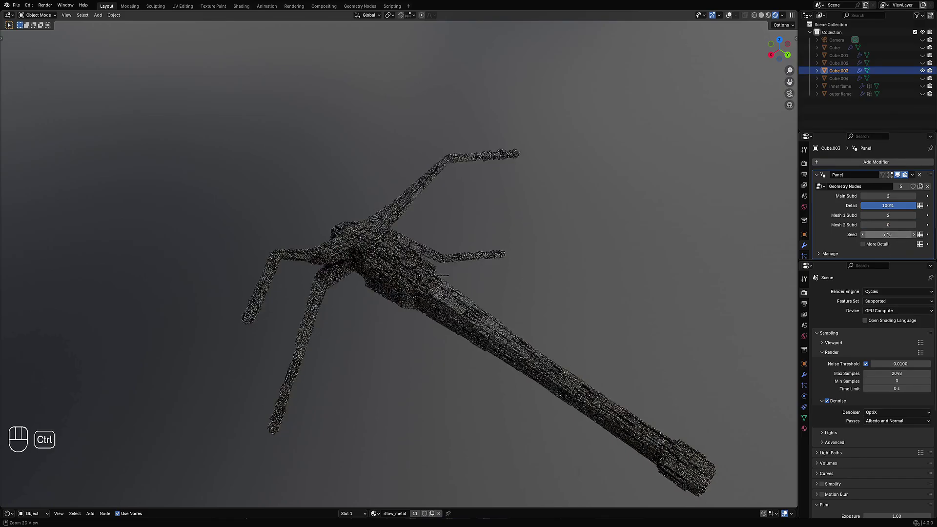
scroll(887, 234, "down", 1, "ctrl")
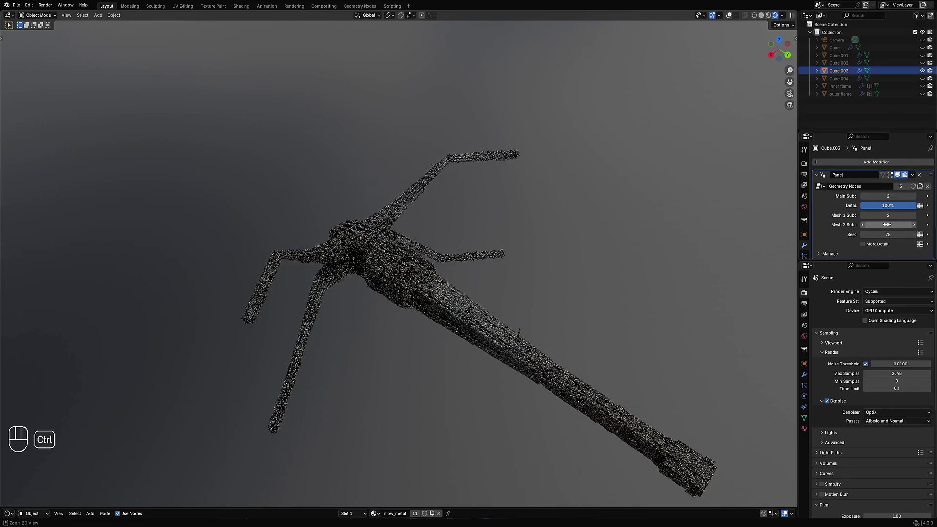
scroll(885, 197, "down", 1, "ctrl")
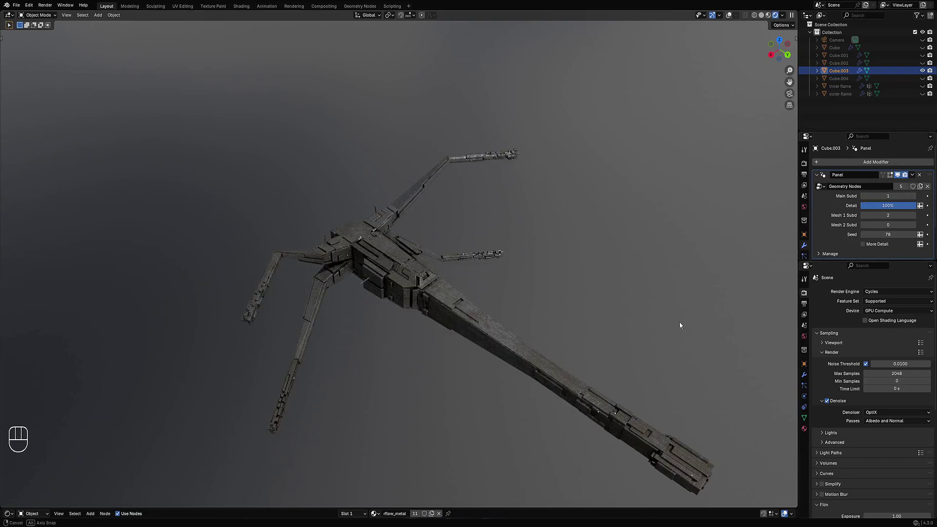
middle_click_drag(681, 325, 404, 317)
key("shift+alt+z")
key("shift+alt+z")
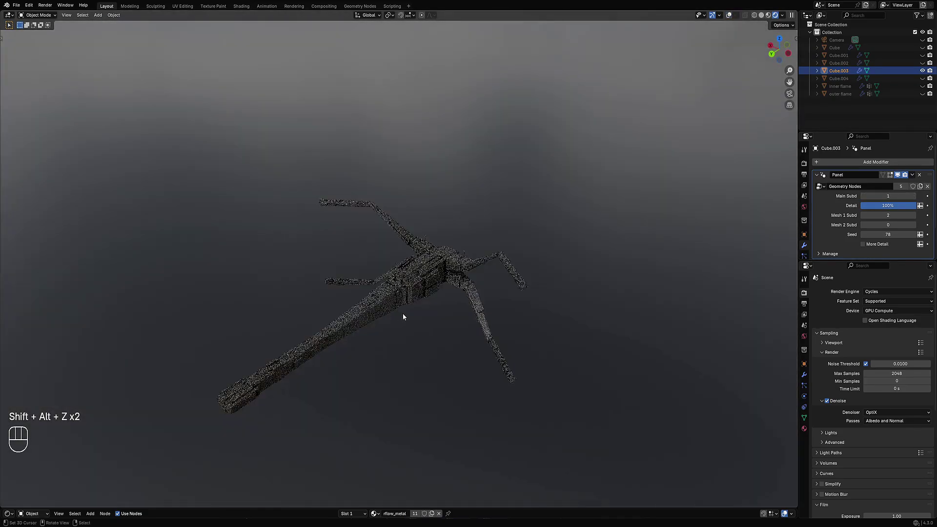
scroll(426, 311, "up", 4)
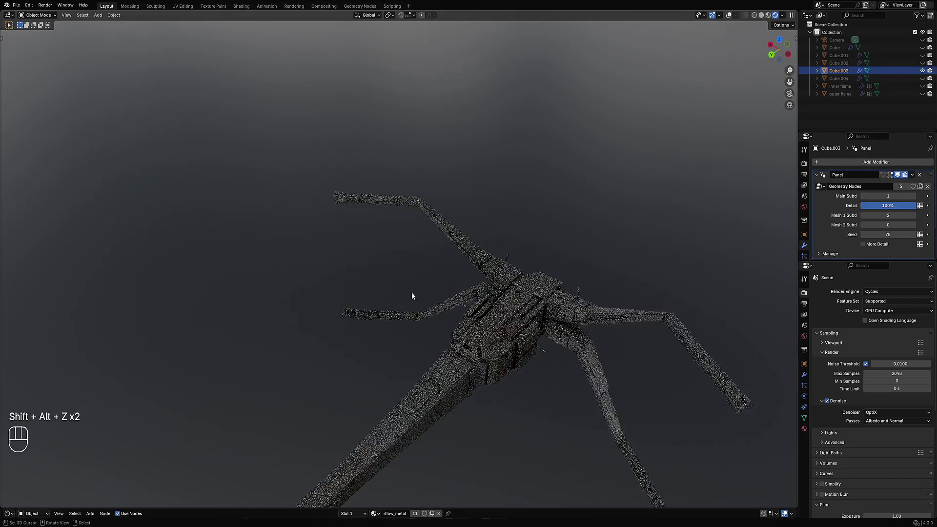
mouse_move(345, 293)
middle_mouse_down()
mouse_move(461, 297)
mouse_move(358, 291)
middle_mouse_up()
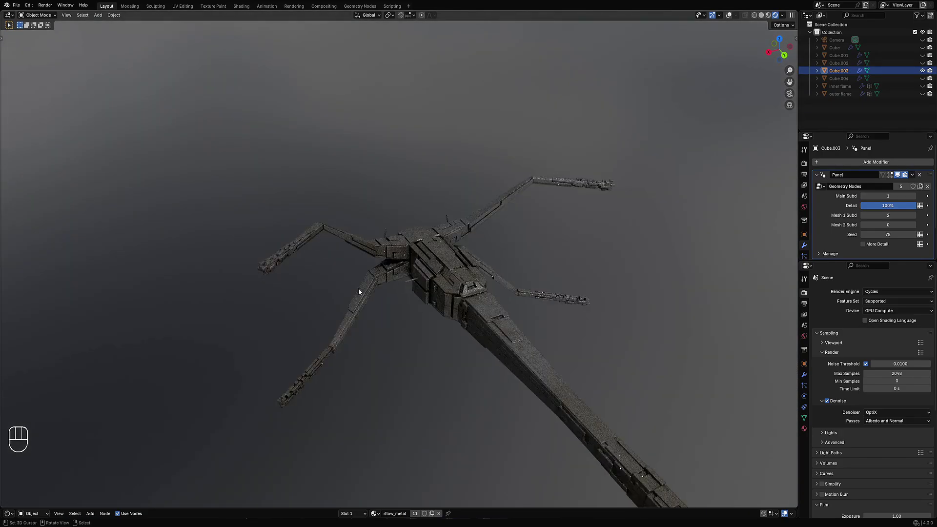
Dissolve the edge loop near the tip of the upper wing in the base mesh, and return to Object Mode with overlays hidden.
key("shift+alt+z")
key("Tab")
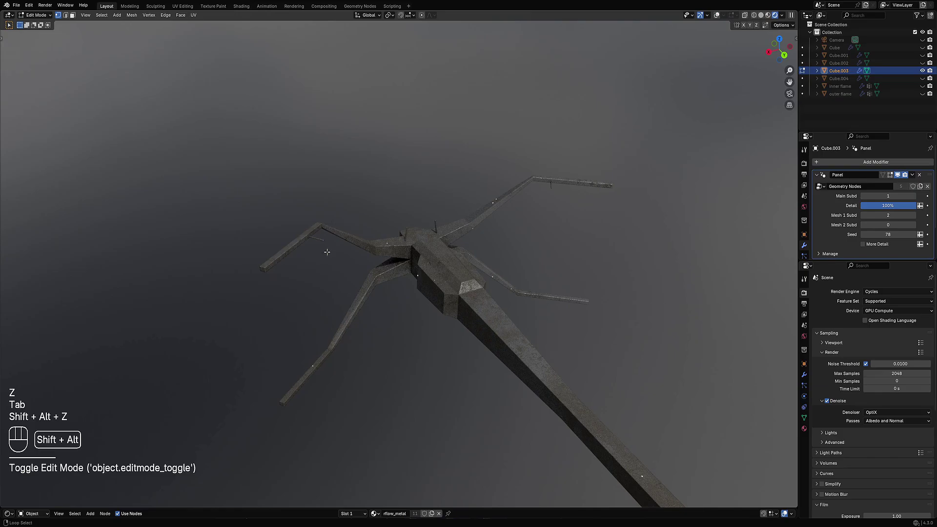
key("shift+alt+z")
key("2")
key("alt+a")
left_click(277, 260, "alt+shift")
key("alt+a")
left_click(276, 260, "alt+shift")
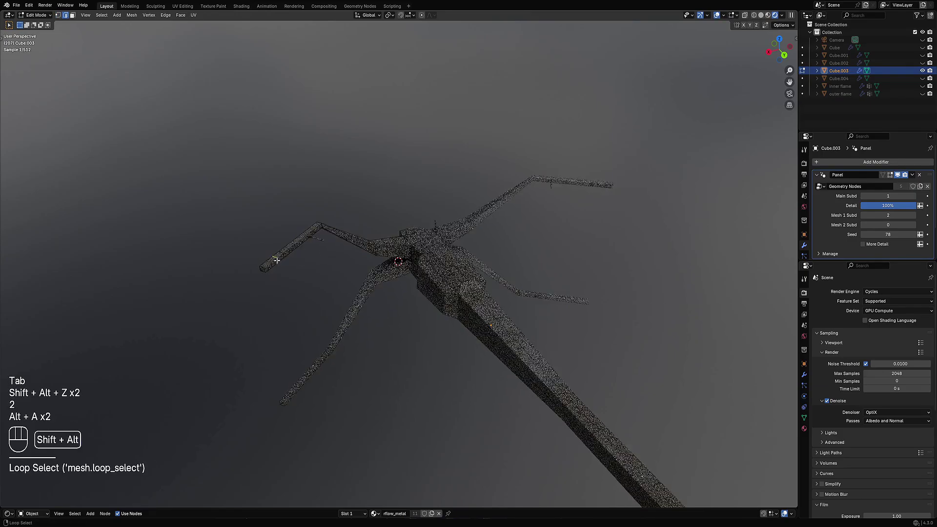
key("ctrl+x")
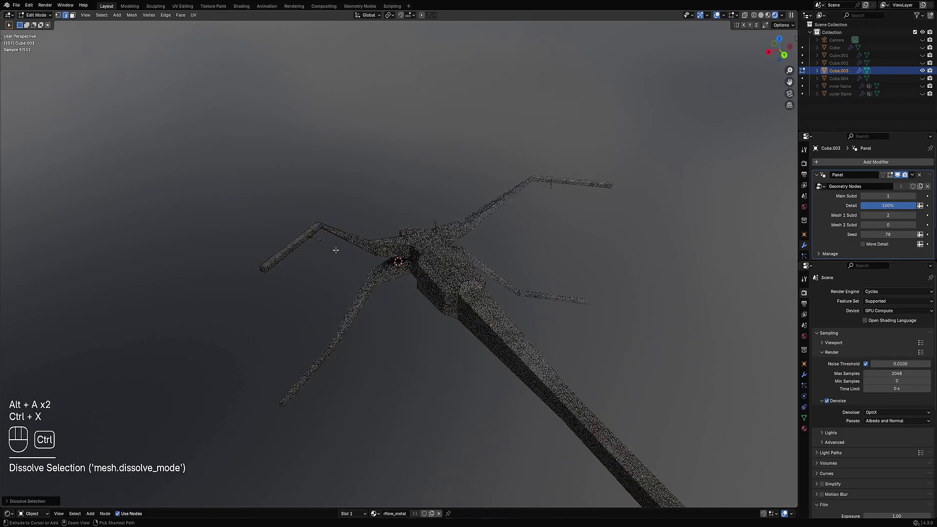
key("Tab")
key("shift+alt+z")
middle_click_drag(350, 251, 471, 328)
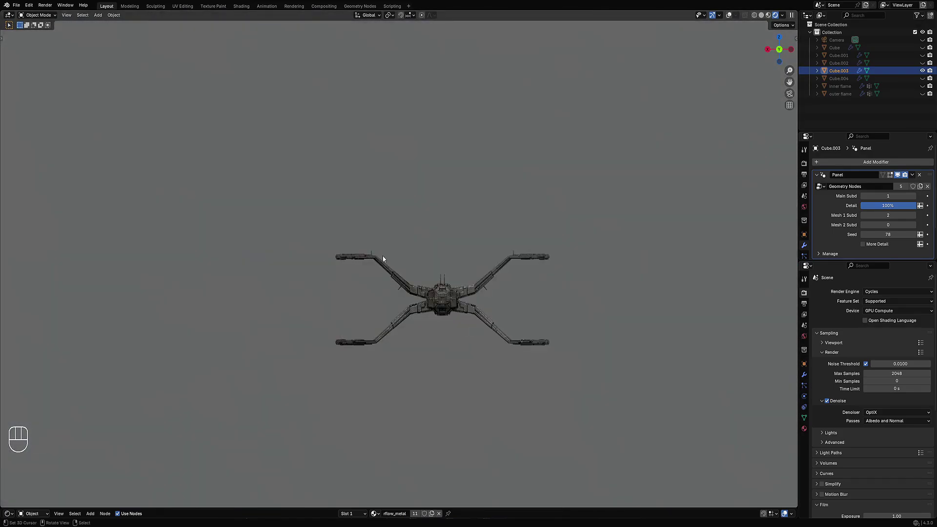
In solid shading and back orthographic view, delete the box-selected outer part of the upper wing in Edit Mode.
key("z")
key("Tab")
key("shift+alt+z")
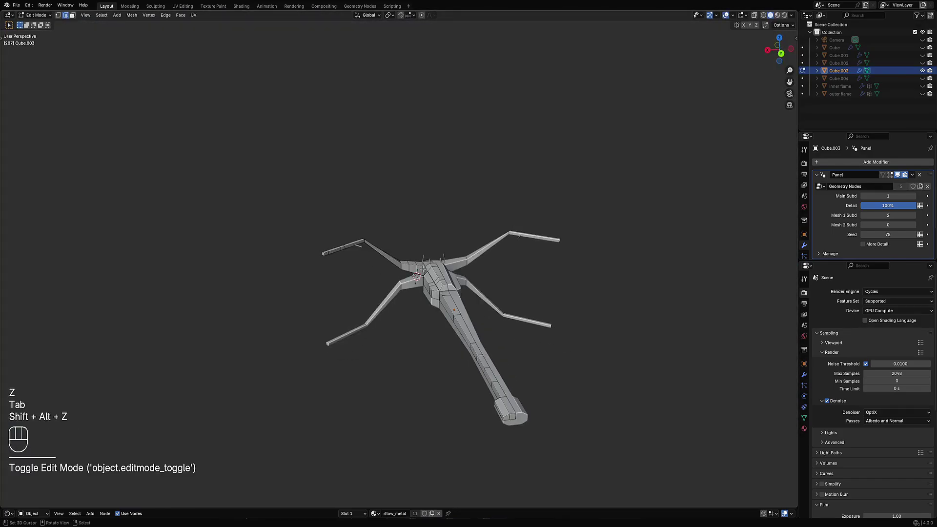
key("alt+space")
mouse_move(423, 268)
middle_mouse_down("alt")
mouse_move(335, 245)
mouse_move(438, 274)
middle_mouse_up("alt")
key("1")
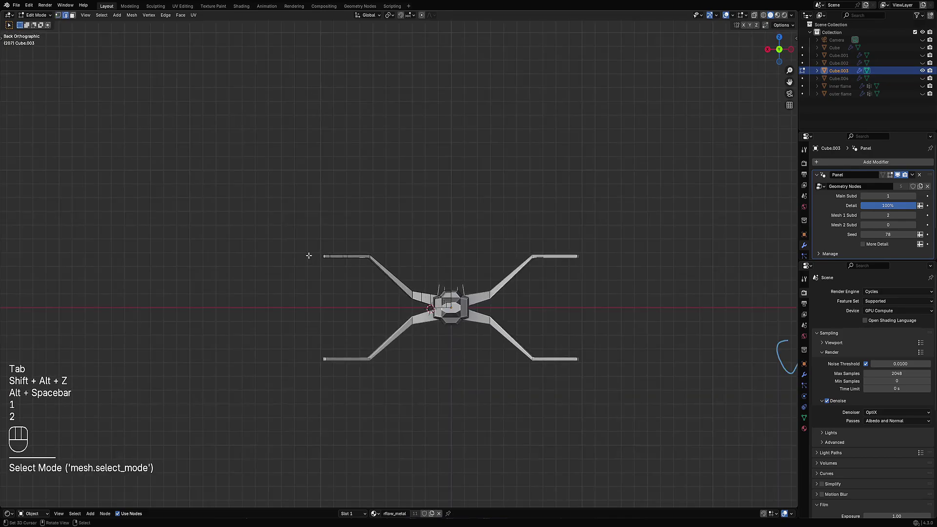
left_click_drag(283, 242, 411, 305)
key("x")
left_click(410, 299)
middle_click_drag(410, 299, 297, 222)
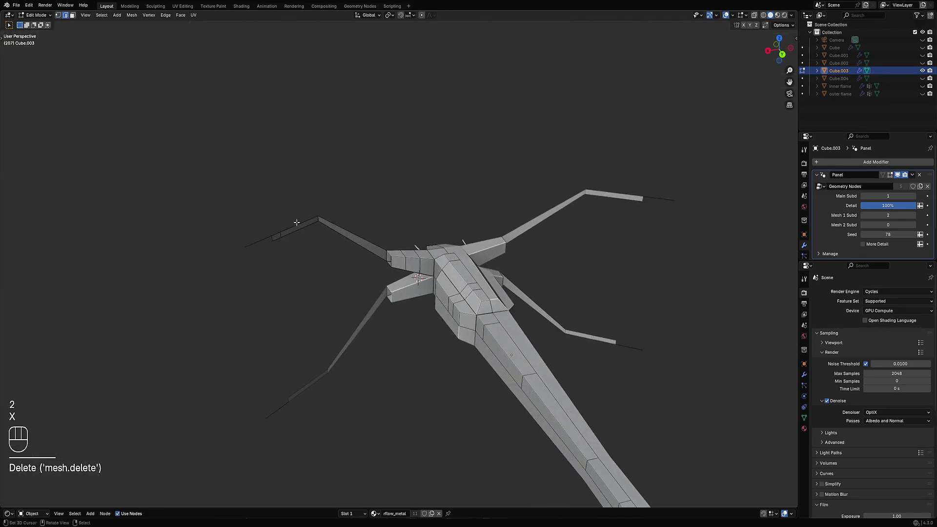
Delete the remaining vertices of the outer wing, keeping only the short stub at the hull.
left_click_drag(226, 208, 335, 265)
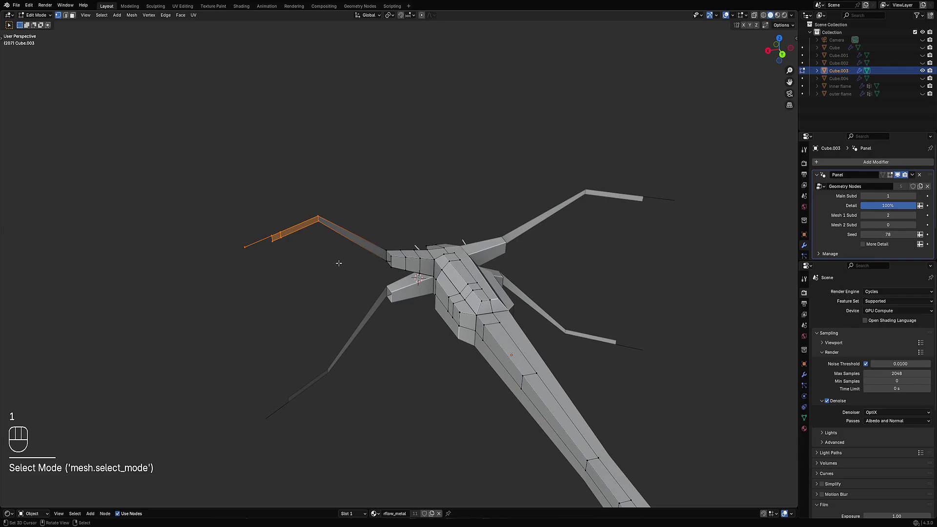
key("x")
left_click(339, 263)
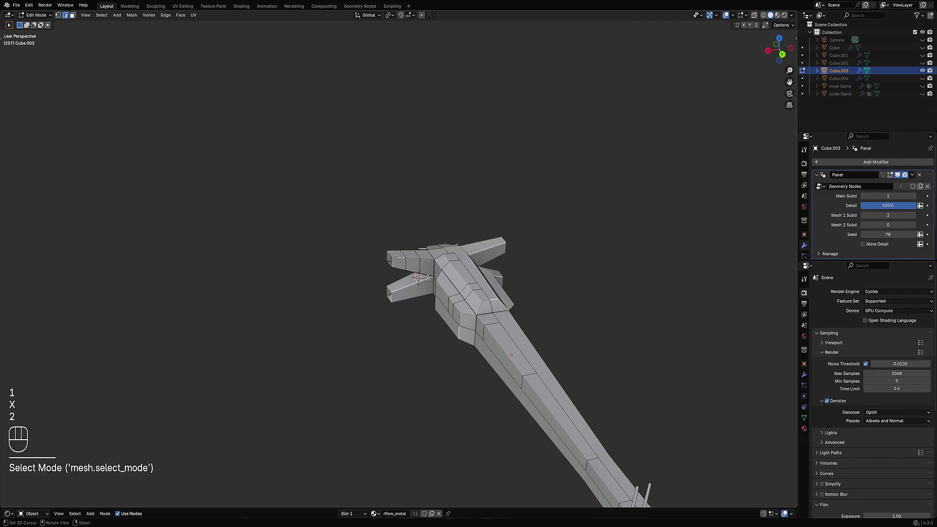
Dissolve the extra edge loops across the upper wing stub and fill its open end with a face.
key("ctrl+x")
key("2")
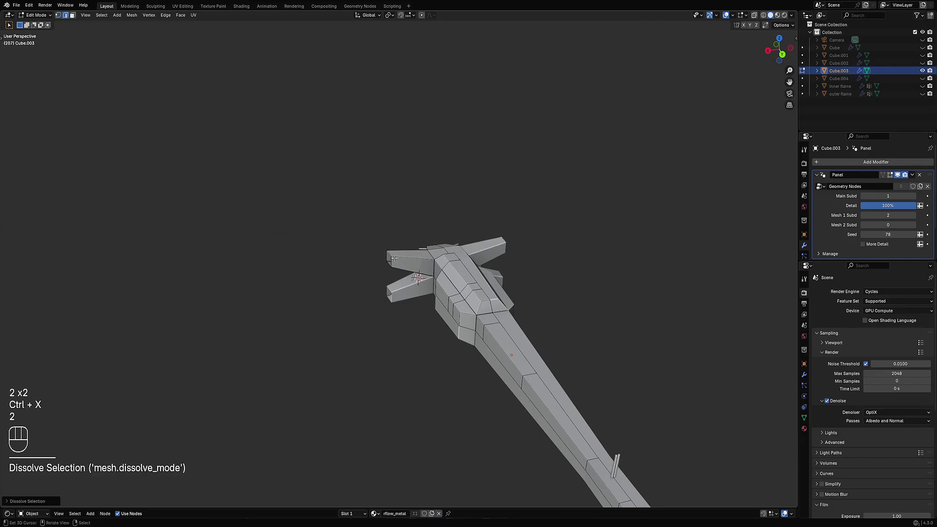
left_click(388, 256, "alt")
key("f")
key("g")
key("1")
right_click(374, 242)
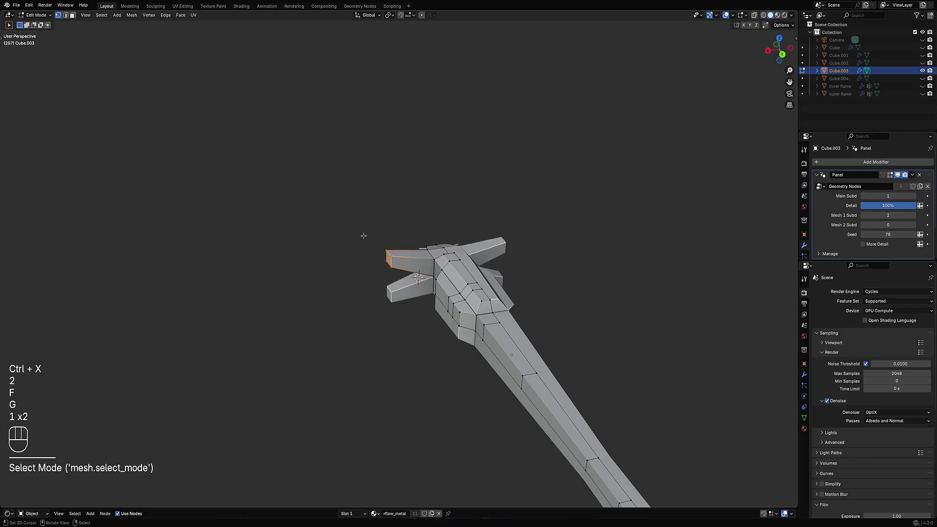
In back orthographic view, move the upper wing stub's end outward to form a long diagonal wing, and rotate the tip.
left_click_drag(403, 275, 403, 275)
middle_click_drag(403, 275, 439, 273, "alt")
key("g")
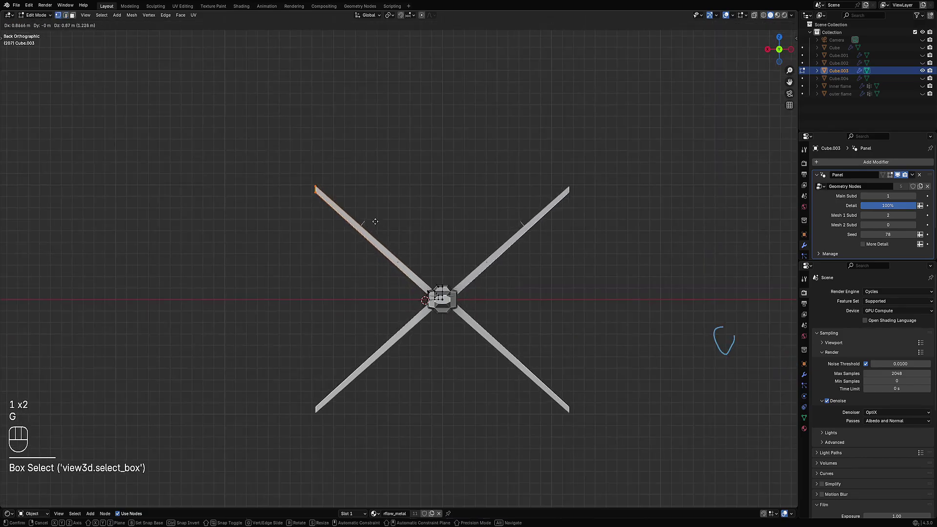
left_click(379, 238)
key("r")
left_click(398, 273)
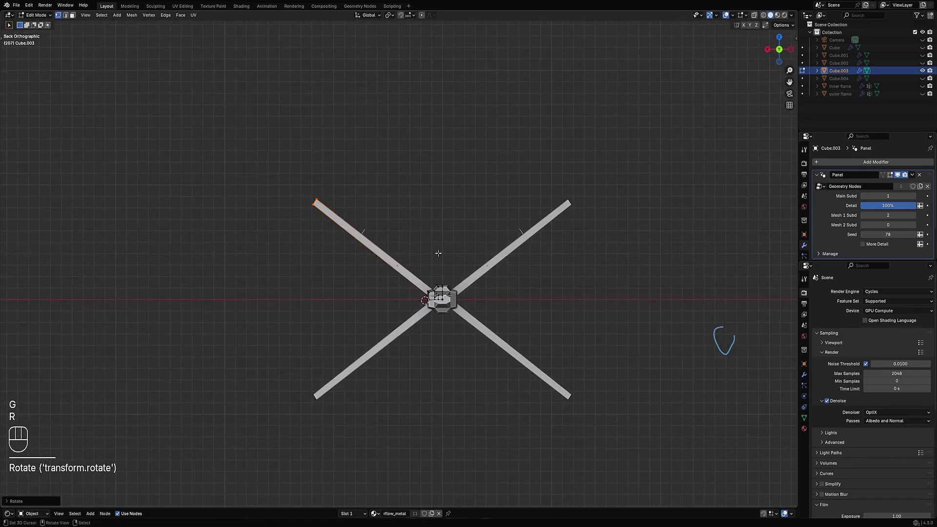
Scale the wing tip down to taper the wing, and return to Object Mode with rendered shading and nothing selected.
key("s")
left_click(382, 240)
middle_click_drag(383, 240, 476, 277)
key("shift+z")
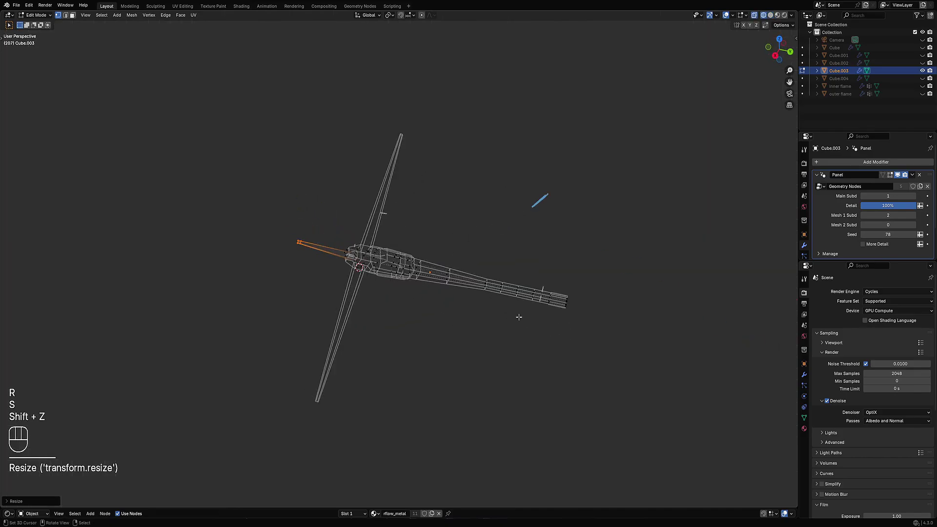
key("Tab")
middle_click_drag(519, 323, 478, 273)
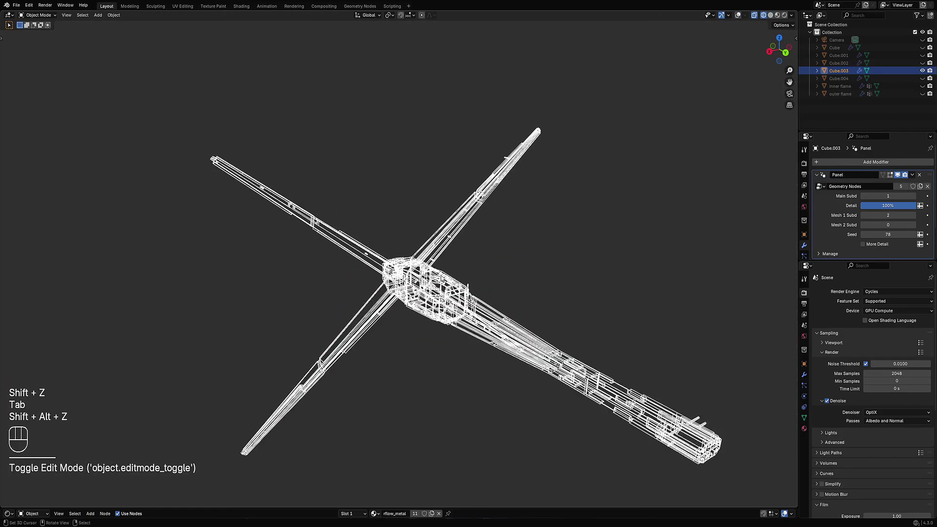
key("z")
left_click(488, 244)
key("shift+alt+z")
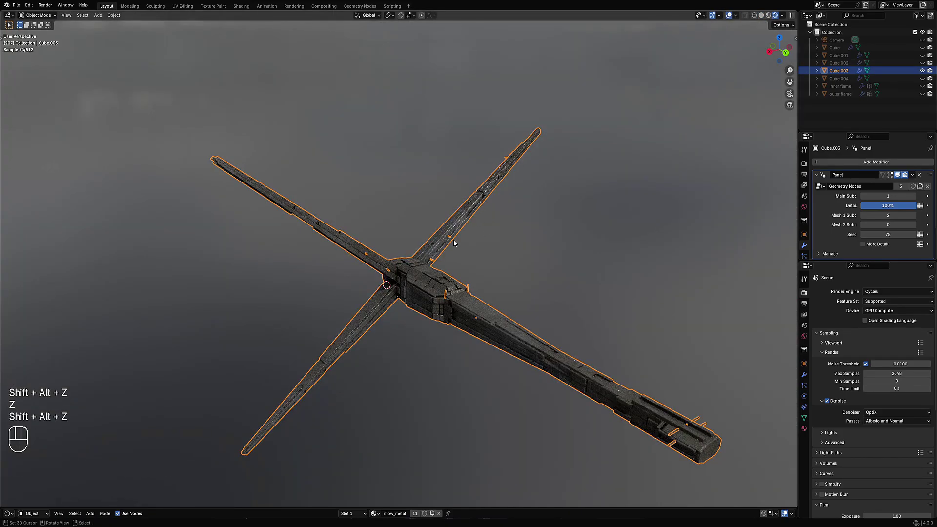
key("alt+a")
mouse_move(453, 239)
middle_mouse_down()
mouse_move(444, 265)
mouse_move(388, 270)
mouse_move(443, 251)
middle_mouse_up()
scroll(444, 251, "up", 3)
Add loop cuts across the length of the upper wing, and return to Object Mode with overlays hidden.
key("Tab")
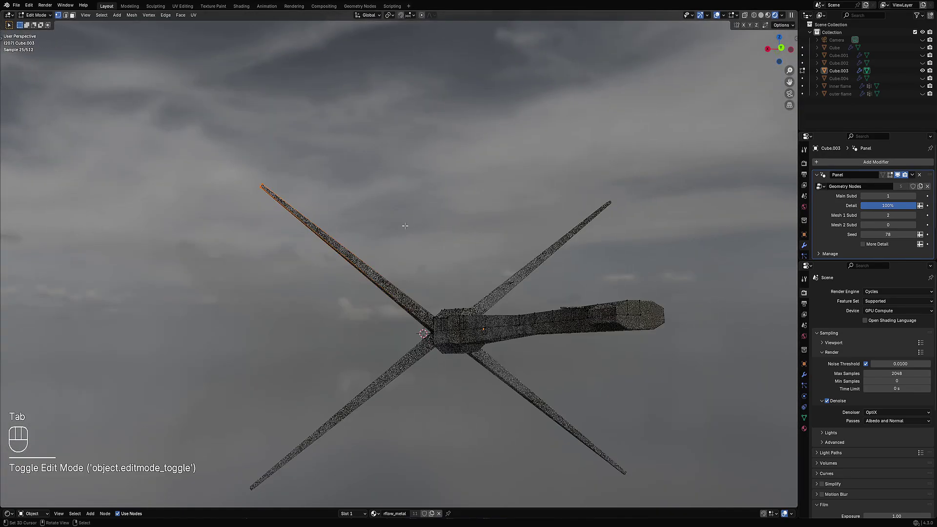
middle_click_drag(404, 226, 374, 246)
key("ctrl+r")
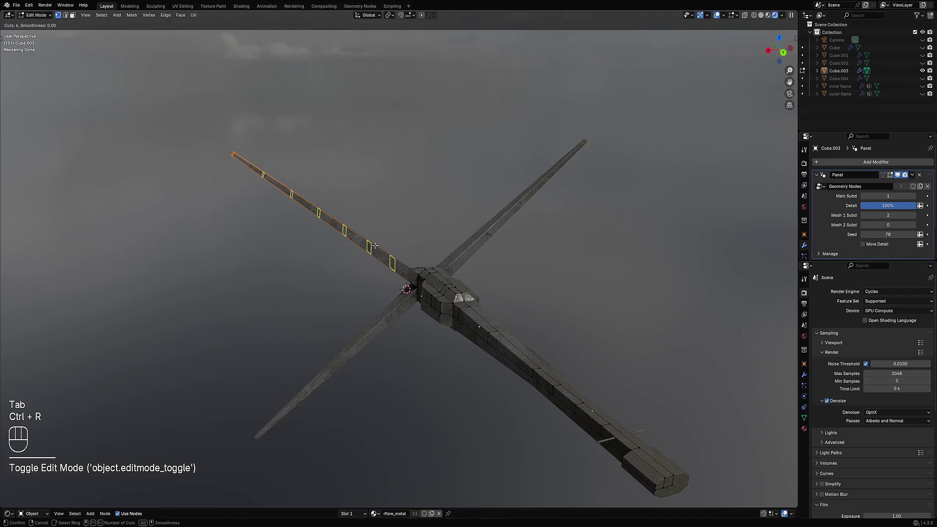
left_click(282, 209)
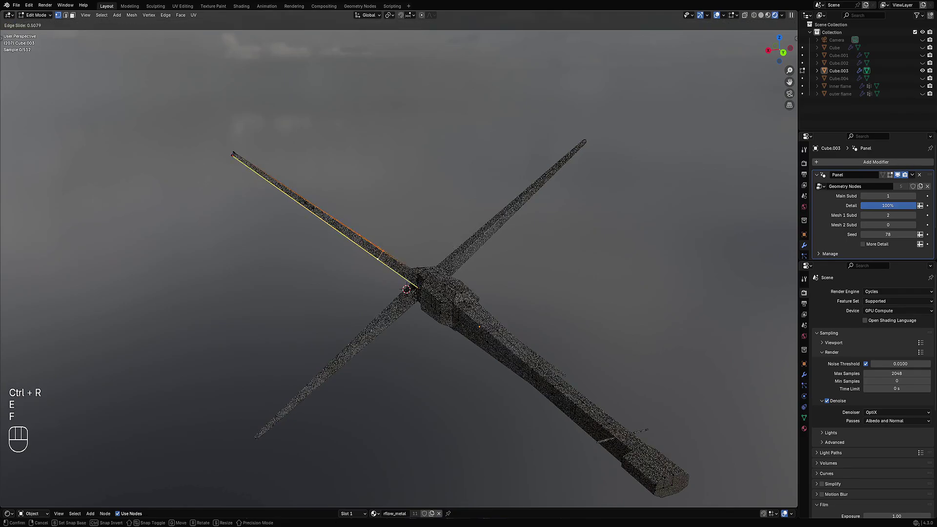
left_click(442, 235)
key("ctrl+r")
left_click(442, 234, "alt+shift")
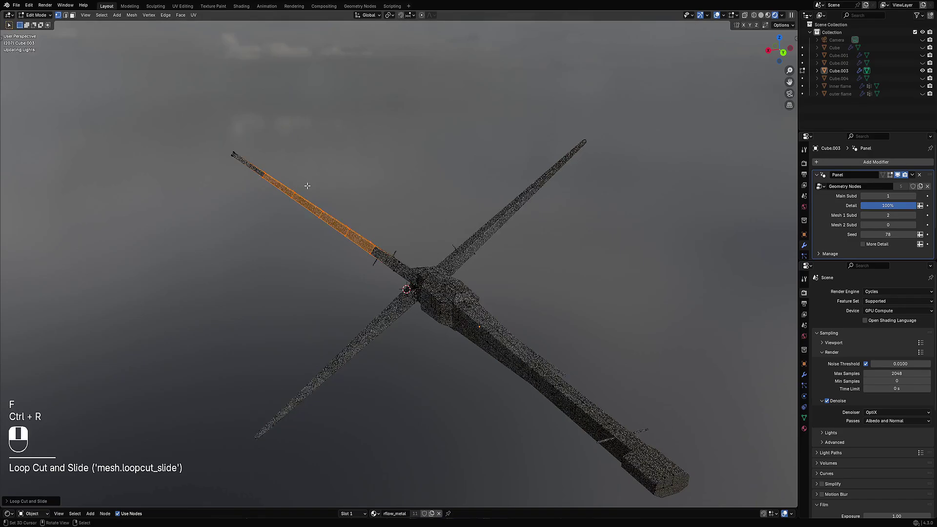
key("Tab")
key("shift+alt+z")
middle_click_drag(558, 295, 492, 336)
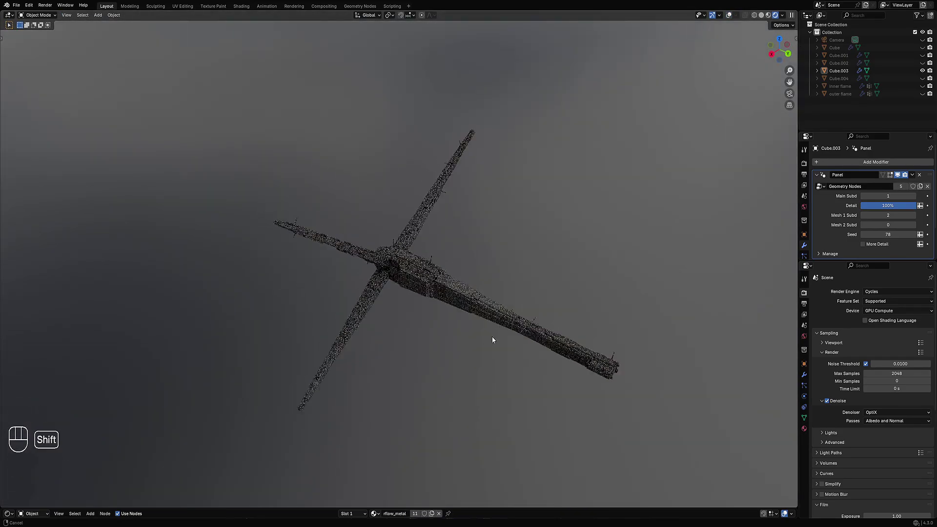
Add more loop cuts across the upper wing's root near the hull, and return to Object Mode with overlays hidden.
key("Tab")
key("shift+alt+z")
key("alt+a")
key("ctrl+r")
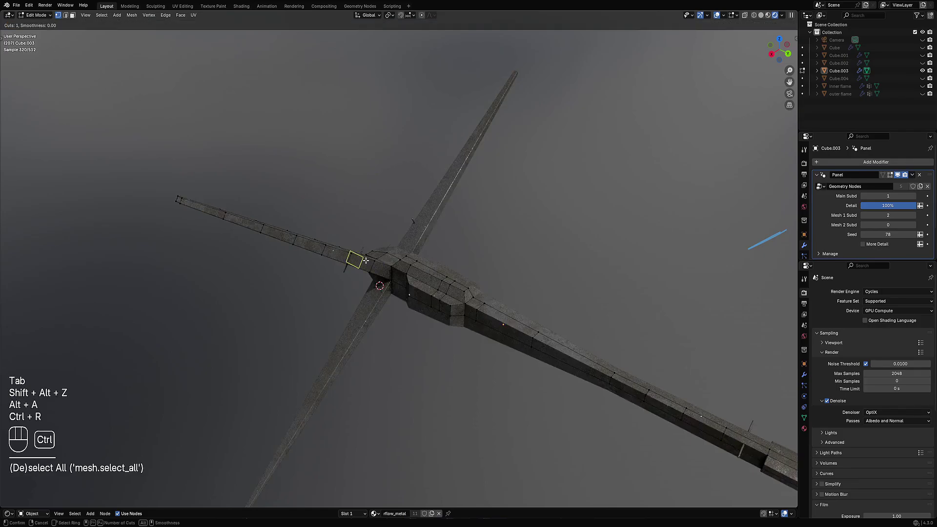
left_click(366, 261)
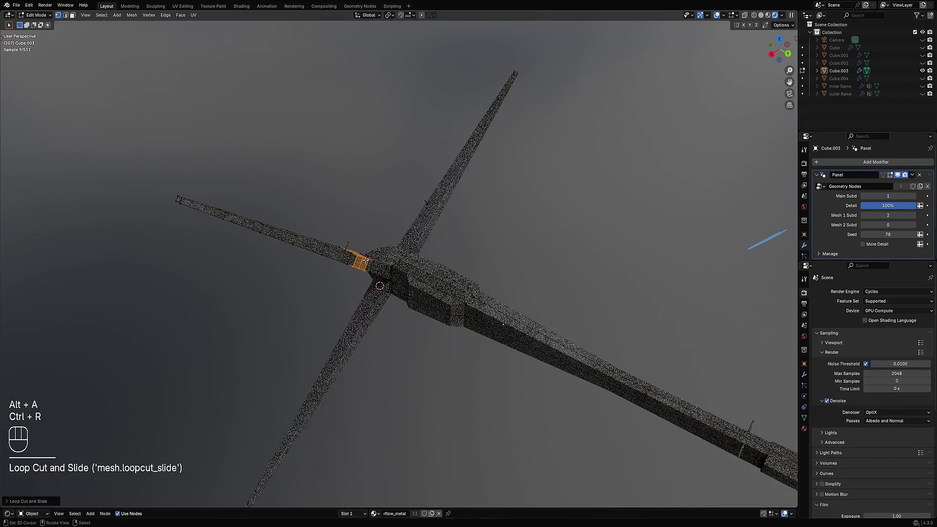
key("ctrl+r")
left_click(382, 266)
key("Tab")
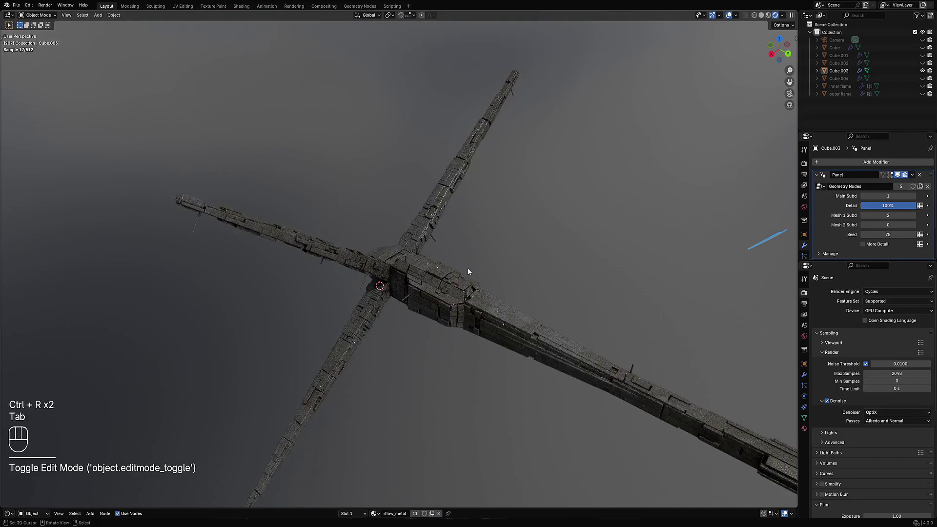
key("shift+alt+z")
middle_click_drag(468, 272, 449, 316)
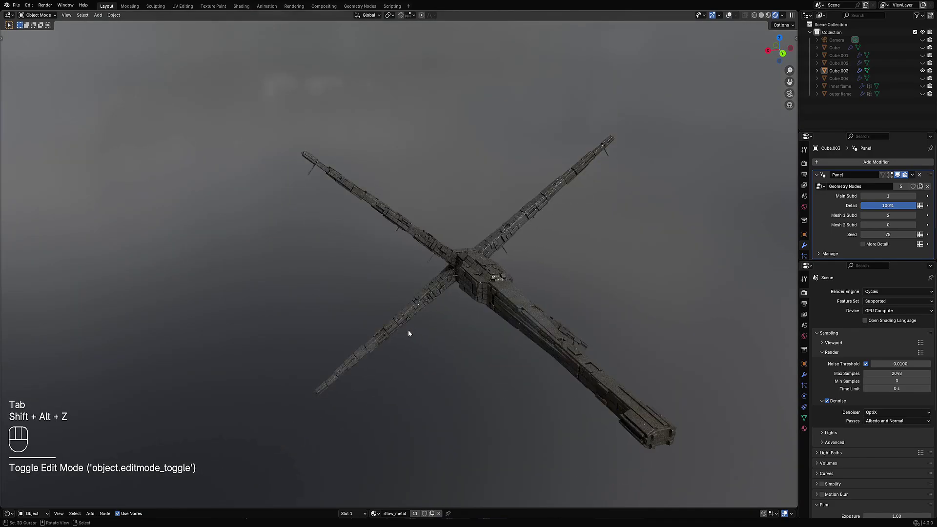
Dissolve edge loops along the outer part of the upper wing, and return to Object Mode to show the plating.
key("Tab")
key("shift+alt+z")
key("alt+a")
key("alt+a")
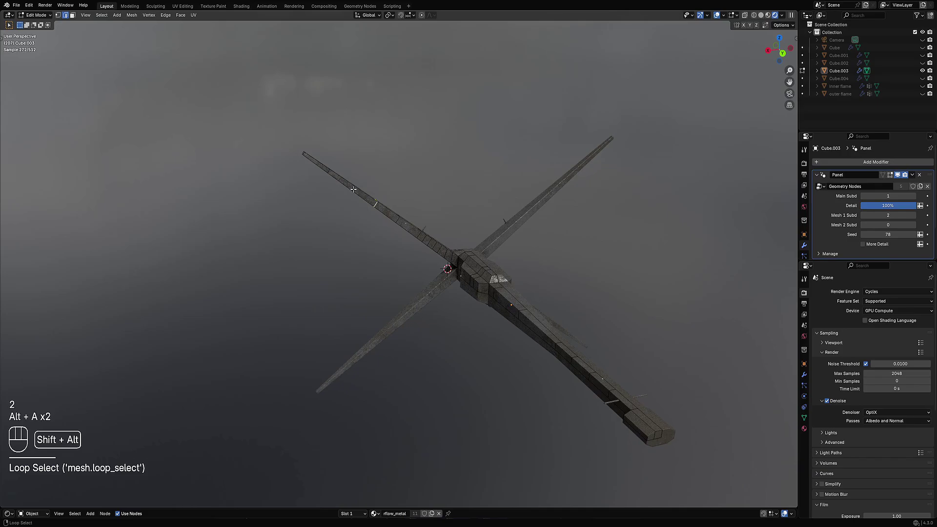
key("ctrl+x")
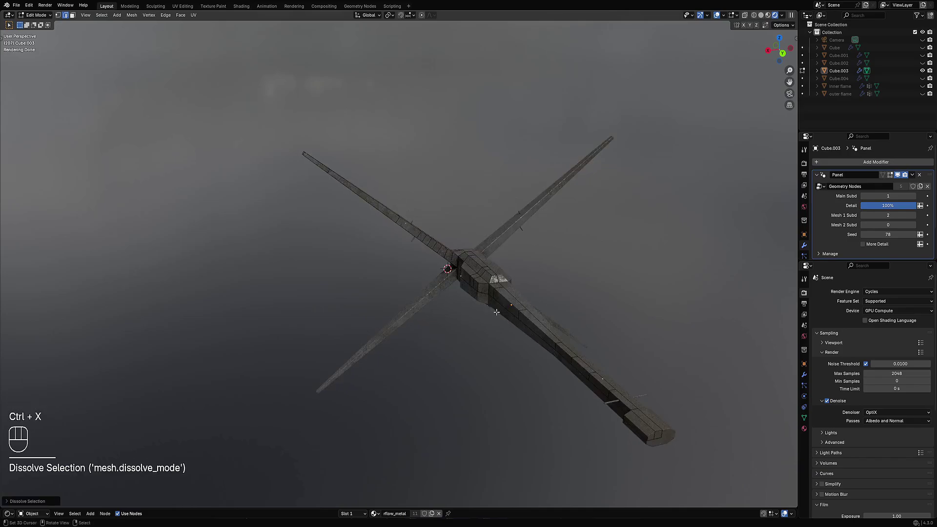
key("Tab")
key("shift+alt+z")
middle_click_drag(508, 329, 437, 297)
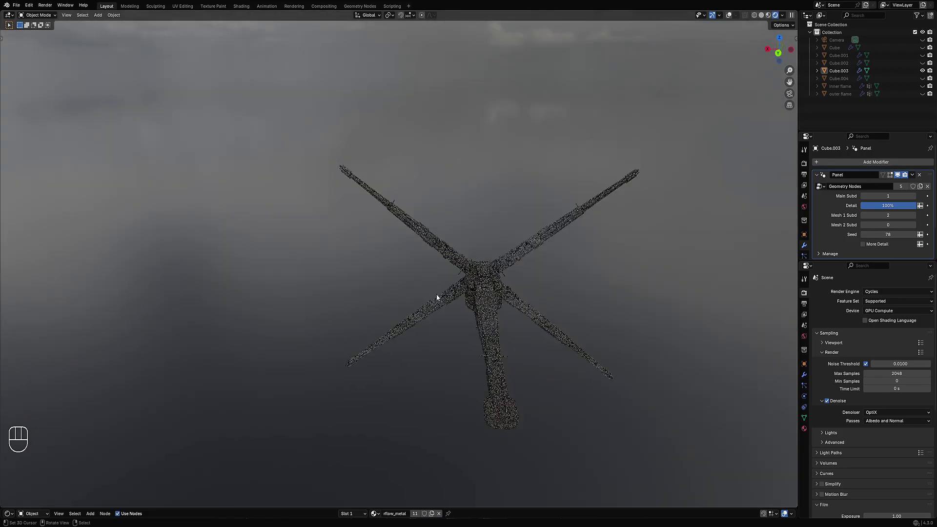
scroll(432, 257, "up", 5)
Select five neighbouring edge loops across the upper wing near its root in Edit Mode and dissolve them.
key("Tab")
key("shift+alt+z")
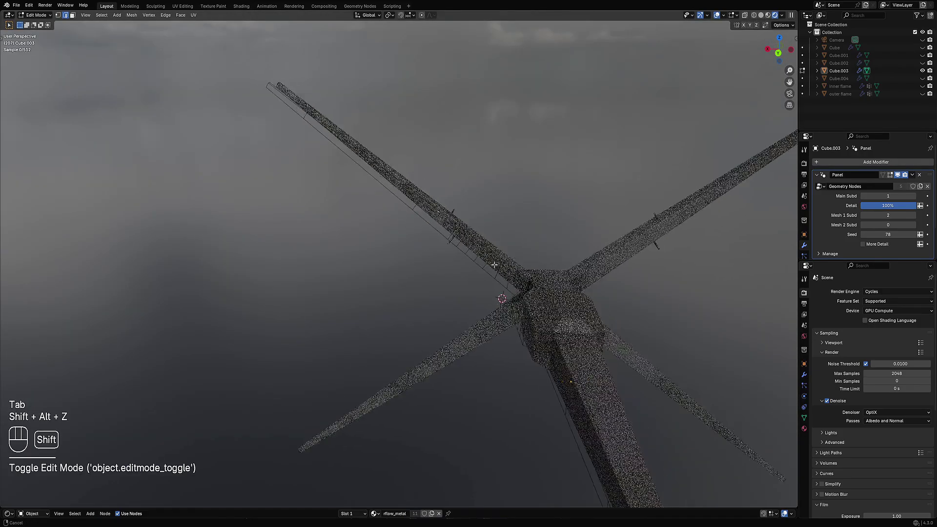
middle_click_drag(494, 264, 541, 282)
key("2")
key("alt+a")
left_click(545, 283, "alt+shift")
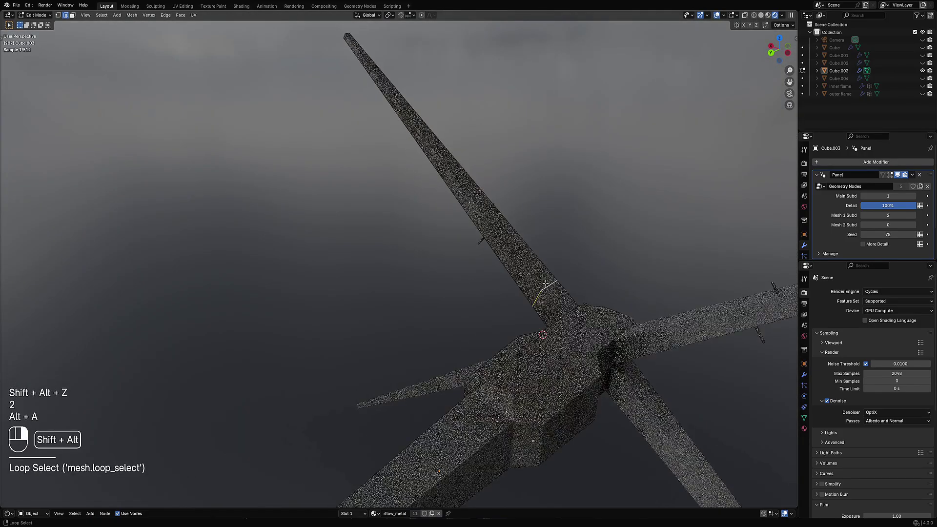
left_click(536, 270, "alt+shift")
left_click(528, 258, "alt+shift")
left_click(520, 248, "alt+shift")
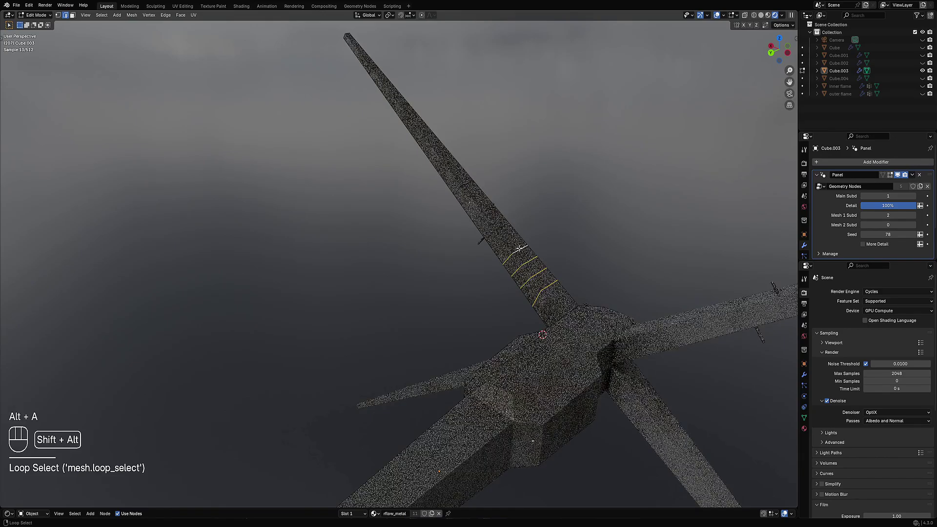
left_click(510, 238, "alt+shift")
key("ctrl+x")
Slide the next edge loop on the upper wing toward the hull, add loop cuts near the root, and return to Object Mode.
left_click(503, 227, "alt+shift")
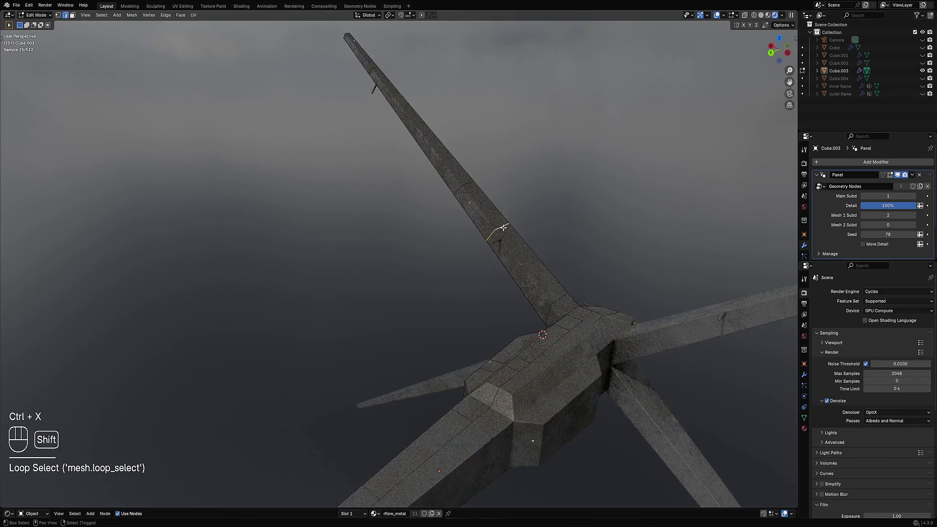
key("g")
key("g")
key("r")
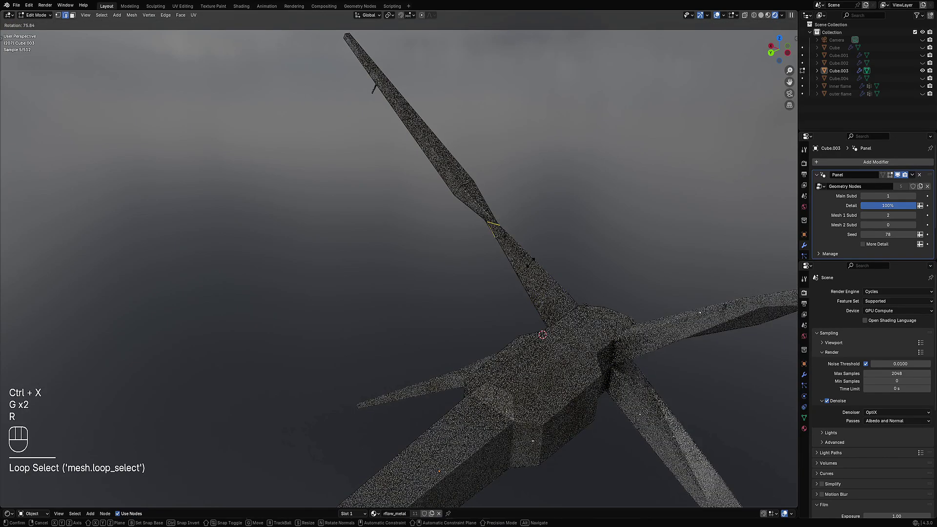
key("g")
key("g")
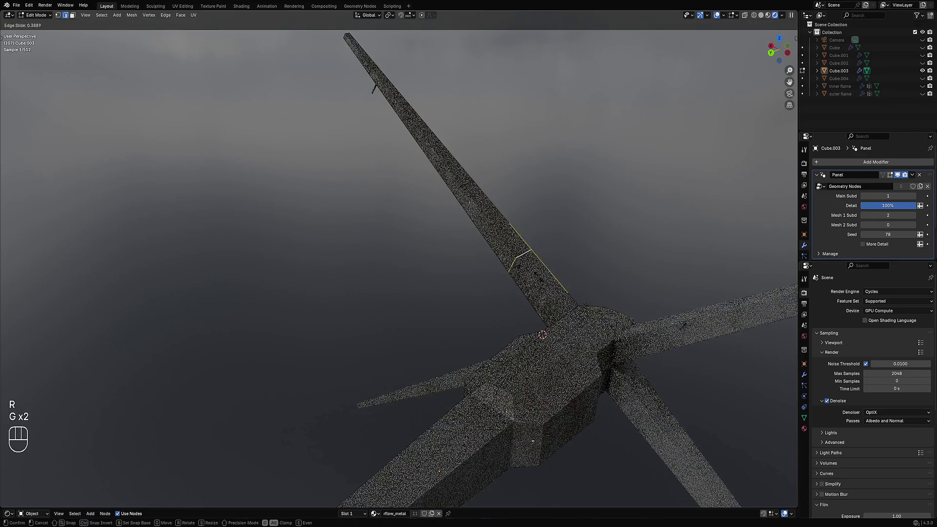
left_click(537, 261)
key("ctrl+r")
key("Tab")
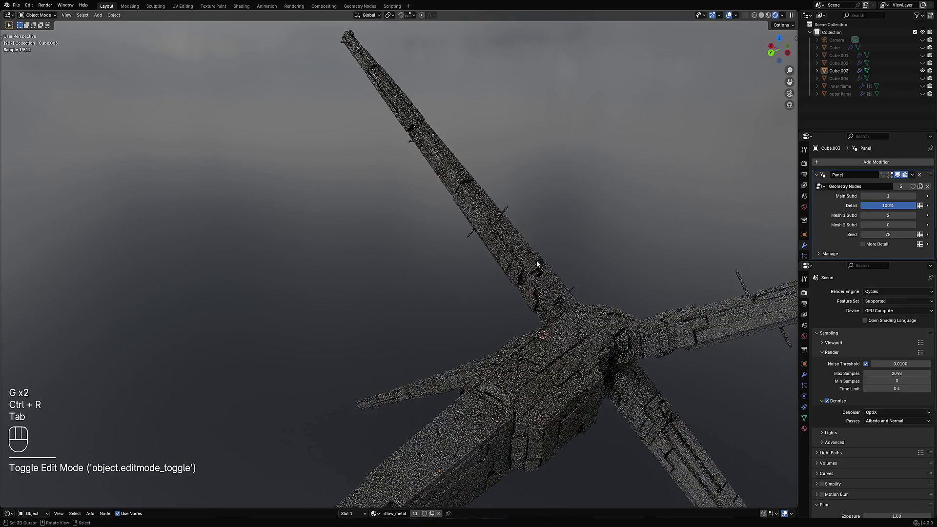
key("shift+alt+z")
middle_click_drag(537, 224, 578, 315)
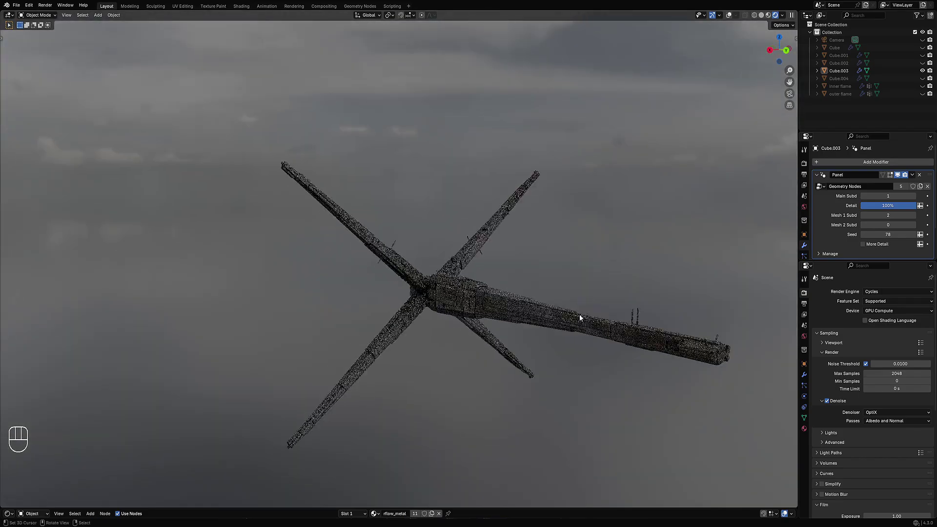
Enable More Detail in the Panel modifier, and switch the viewport to solid shading.
left_click(882, 244)
left_click(883, 244)
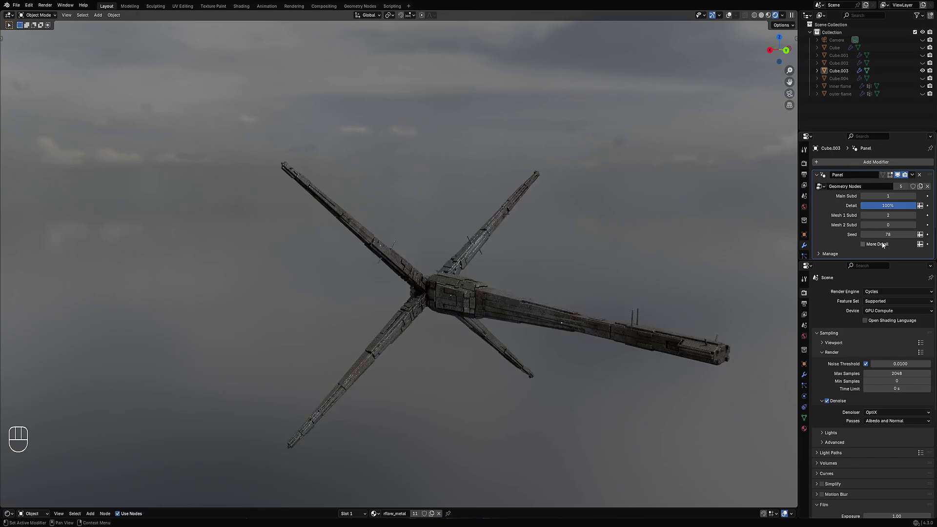
left_click(883, 244)
middle_click_drag(509, 282, 508, 308)
key("shift+alt+z")
key("shift+alt+z")
mouse_move(487, 257)
middle_mouse_down()
mouse_move(478, 316)
mouse_move(435, 293)
mouse_move(550, 259)
mouse_move(412, 215)
middle_mouse_up()
key("z")
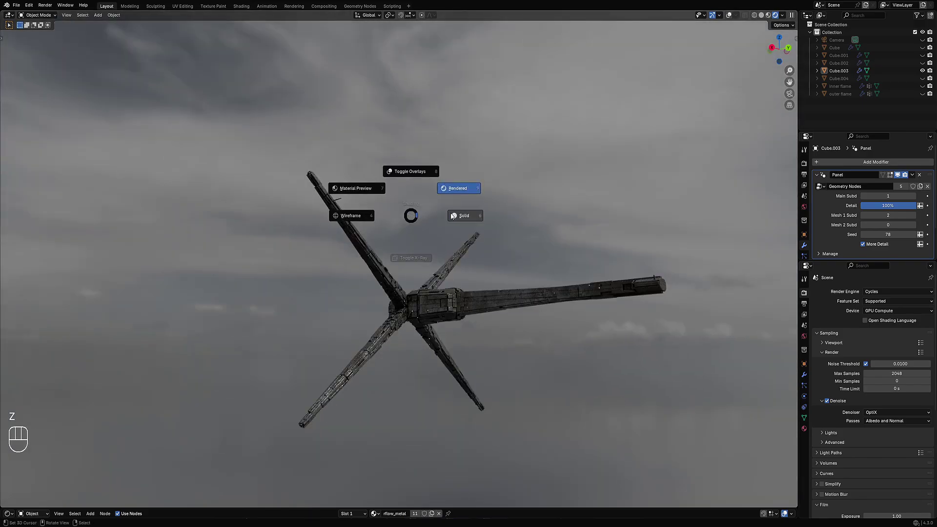
left_click(455, 188)
Add a loop cut on the outer section of the upper wing in Edit Mode and slide it close to the tip.
scroll(404, 227, "up", 4)
key("Tab")
key("shift+alt+z")
key("ctrl+r")
left_click(321, 149)
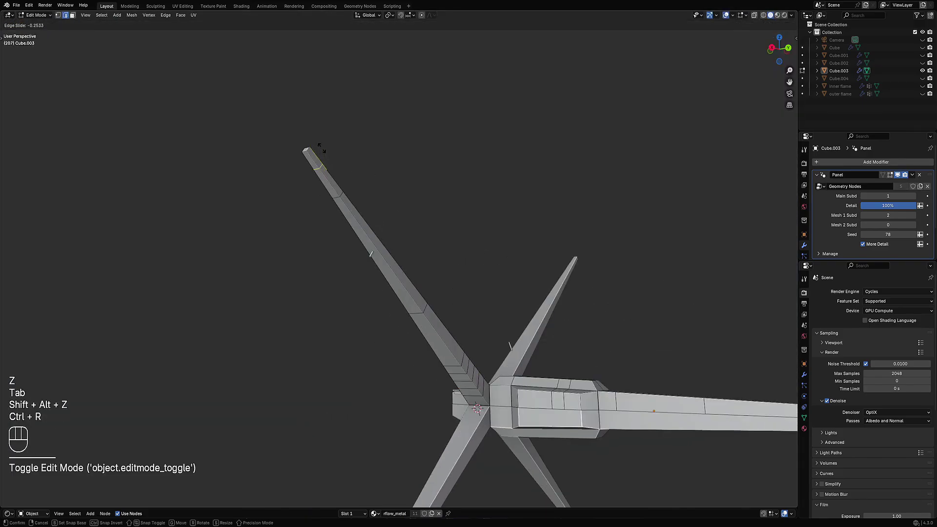
left_click(314, 139)
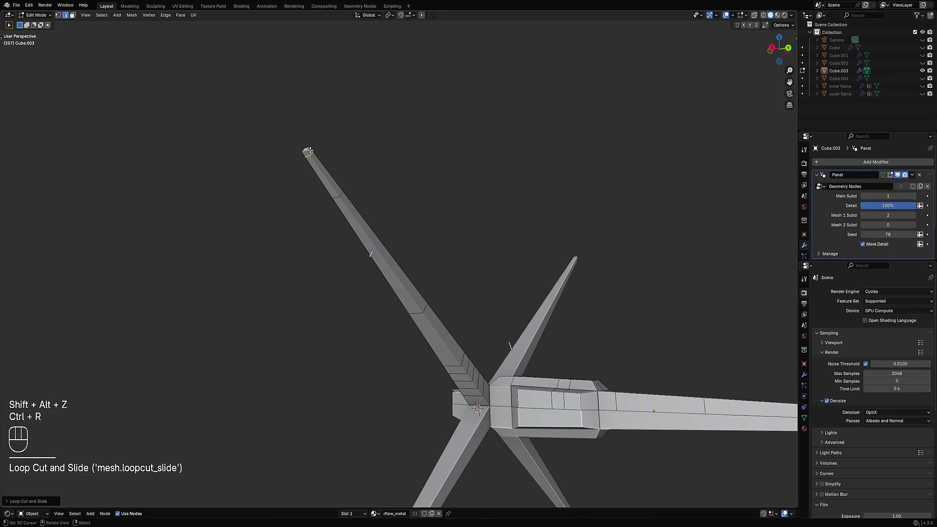
left_click(309, 150)
key("e")
key("ctrl+z")
Extrude the narrow side face at the upper wing's tip forward into a winglet, and return to Object Mode.
key("3")
left_click(309, 150)
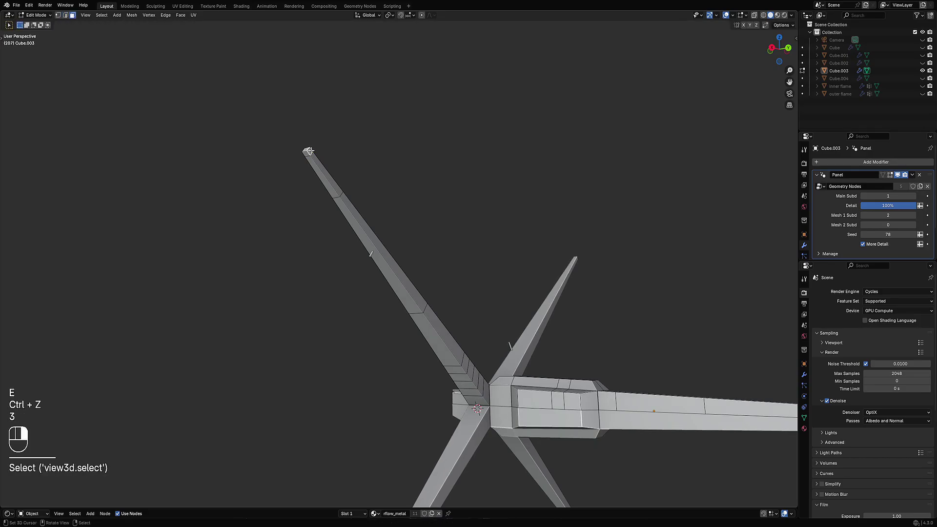
key("e")
left_click(357, 142)
key("Tab")
scroll(439, 159, "down", 6)
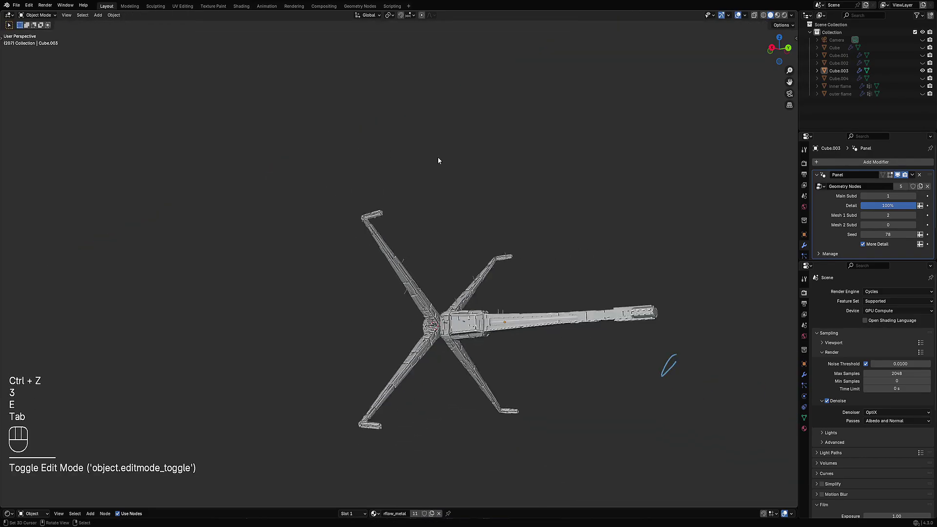
Scale the winglet's end face to taper it, and return to Object Mode to show the plating.
middle_click_drag(439, 159, 447, 214)
scroll(412, 182, "up", 3)
key("Tab")
key("s")
left_click(426, 161)
key("Tab")
scroll(443, 161, "down", 4)
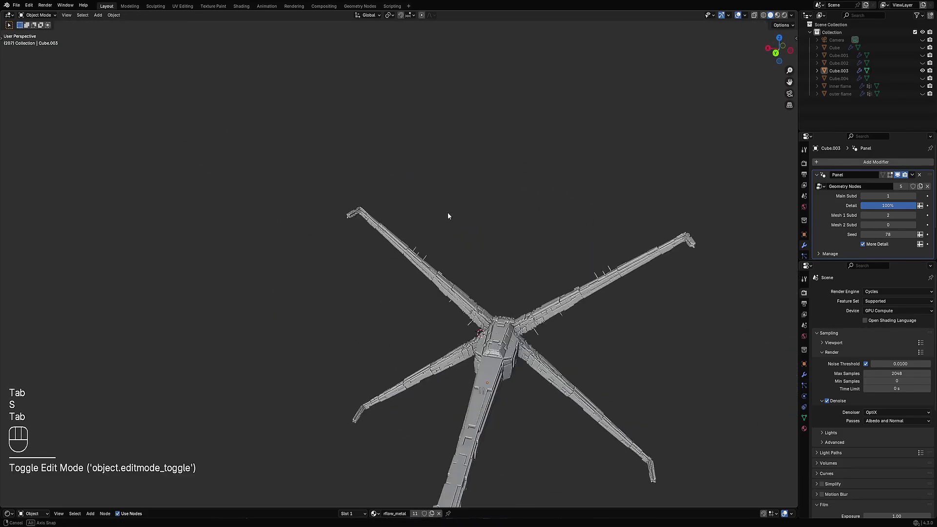
Enlarge the winglet's end face slightly in Edit Mode, and return to Object Mode.
scroll(425, 207, "up", 4)
key("Tab")
key("s")
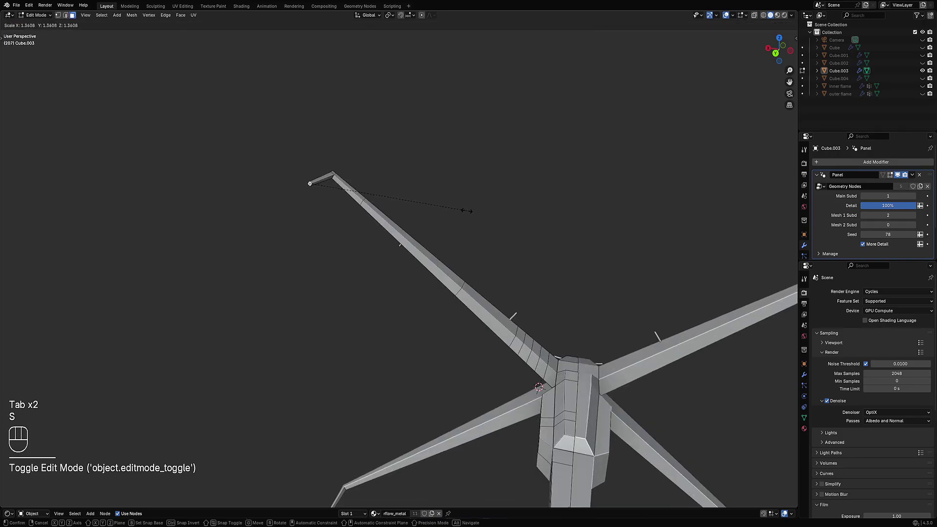
left_click(464, 211)
key("Tab")
scroll(488, 220, "down", 5)
middle_click_drag(511, 226, 424, 209)
scroll(429, 267, "up", 4)
Inset the long faces along the inner section of the upper wing, offset them with Shrink/Fatten, and return to Object Mode.
key("Tab")
scroll(414, 248, "up", 2)
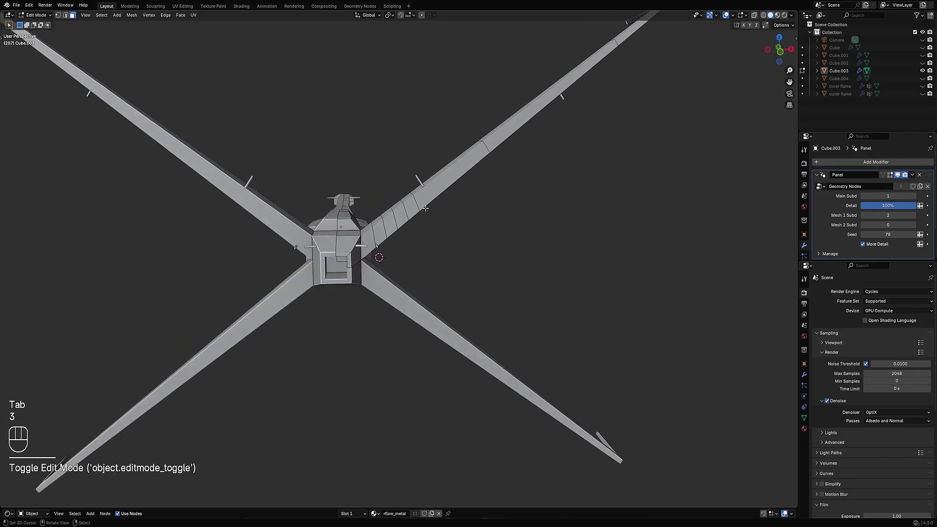
left_click(454, 170)
left_click(368, 244, "ctrl")
middle_click_drag(368, 244, 443, 246)
key("i")
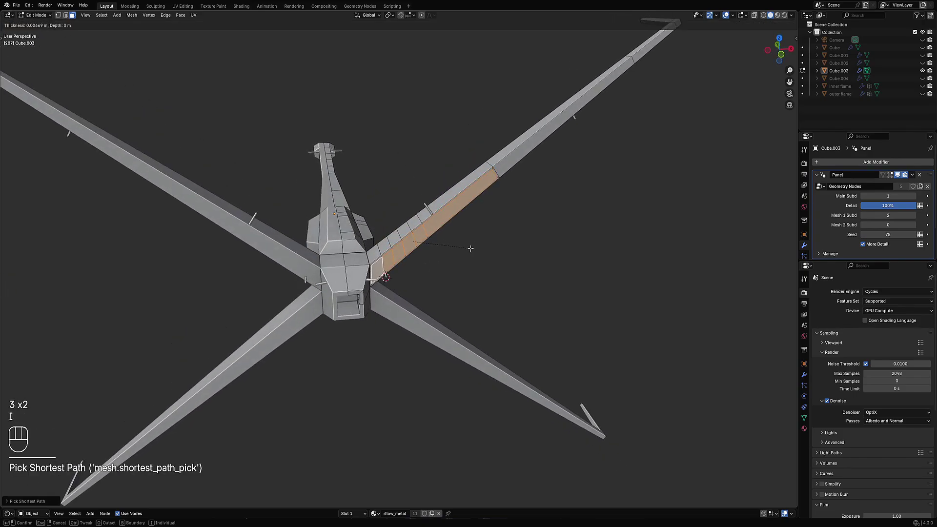
left_click(468, 248)
key("alt+s")
left_click(470, 240)
key("Tab")
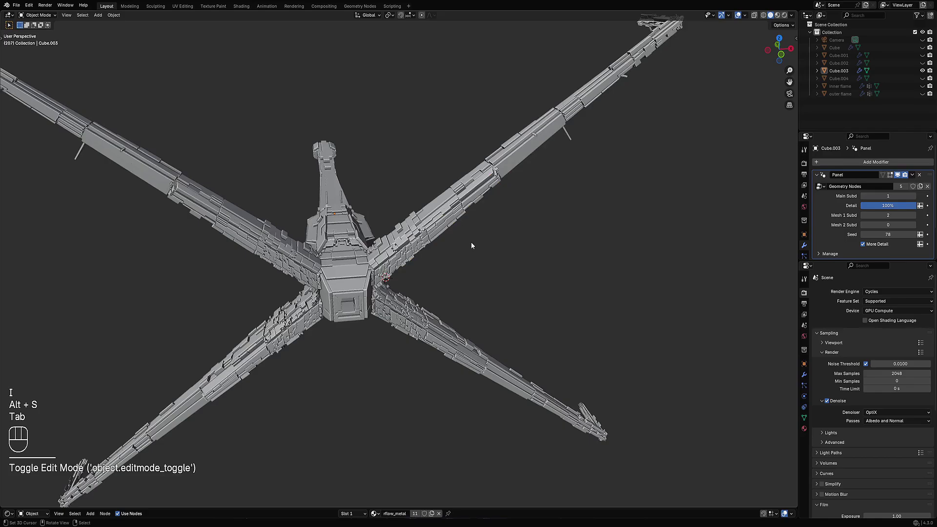
Switch the viewport to rendered shading and inspect the plated ship from behind.
middle_click_drag(467, 238, 519, 230)
key("z")
left_click(554, 206)
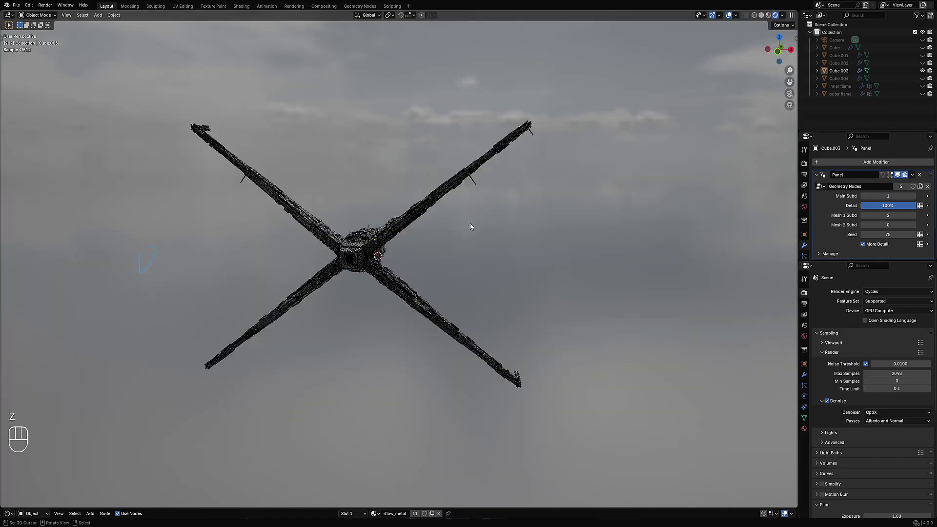
scroll(469, 227, "up", 2)
middle_click_drag(441, 238, 442, 238)
key("d")
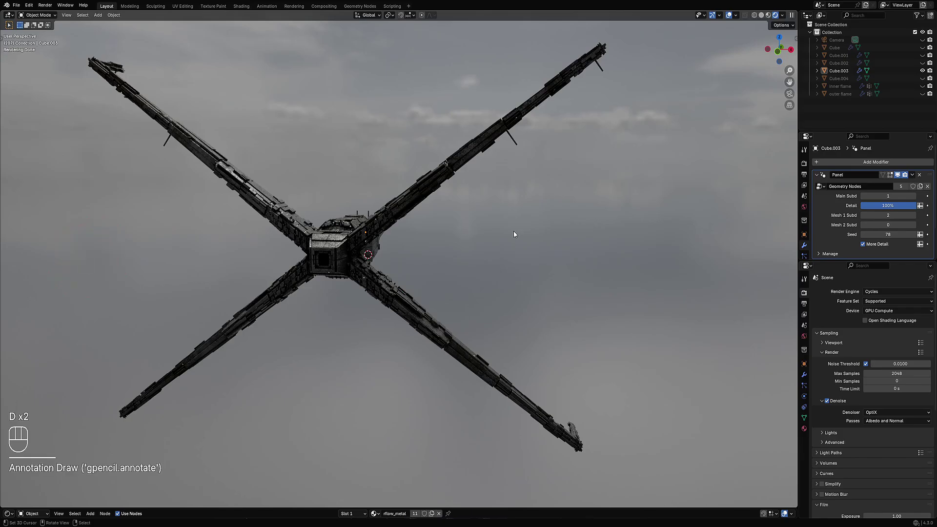
middle_click_drag(513, 230, 515, 224)
Turn off More Detail in the Panel modifier and hide the viewport overlays.
left_click(863, 244)
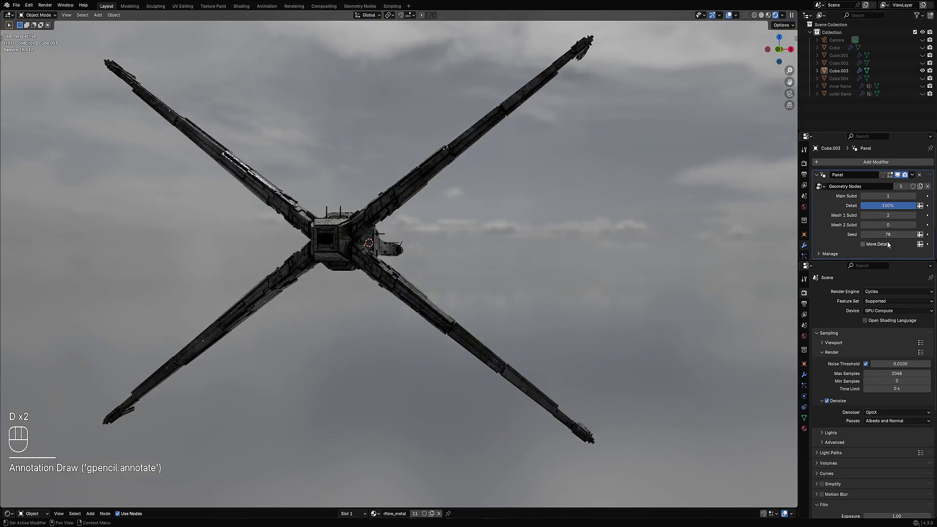
middle_click_drag(478, 254, 556, 249)
key("shift+alt+z")
key("shift+alt+z")
key("shift+alt+z")
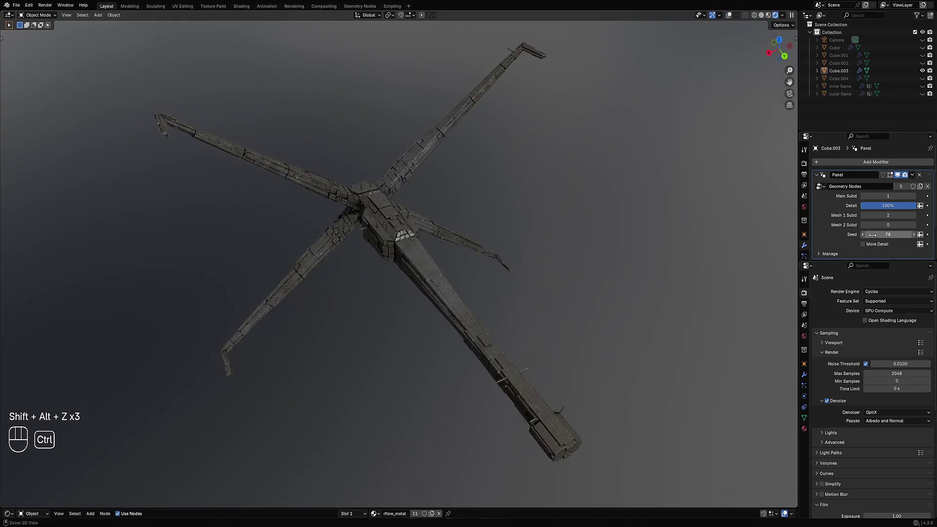
Change the Panel modifier's Seed to 84 and its Main Subd to 2.
scroll(872, 235, "up", 4, "ctrl")
scroll(872, 235, "up", 1, "ctrl")
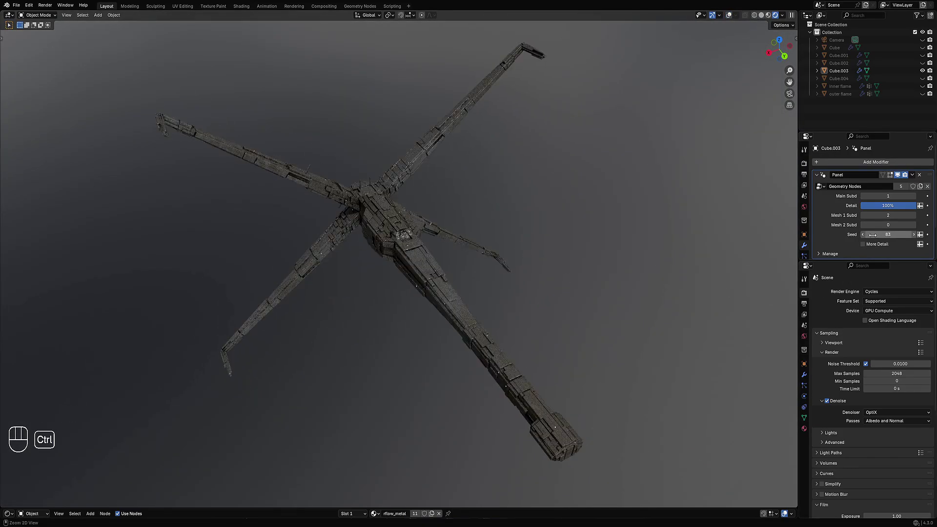
scroll(873, 235, "up", 1, "ctrl")
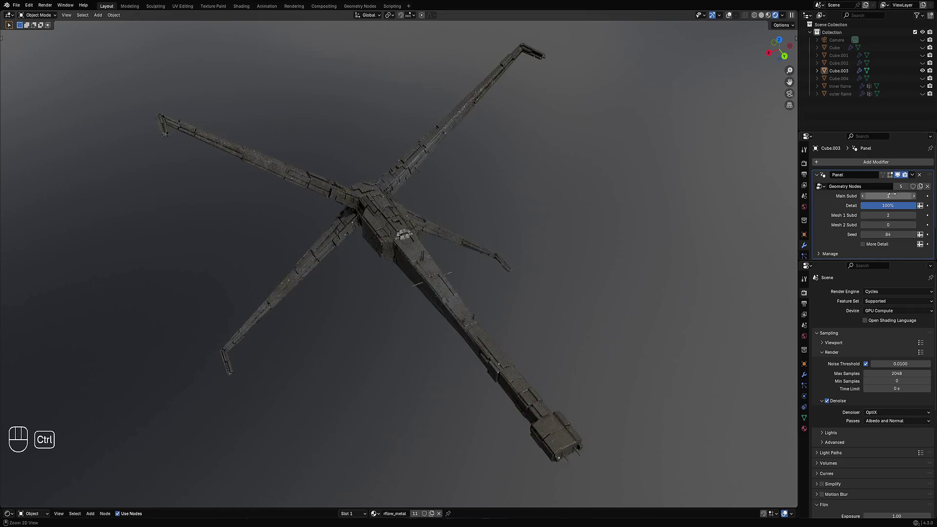
scroll(889, 195, "up", 1, "ctrl")
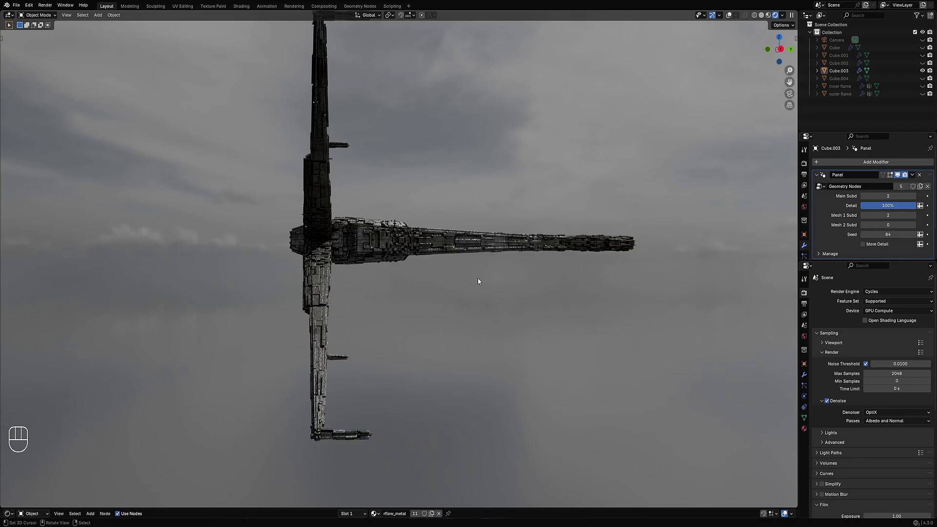
Set the Panel modifier's Seed to 86 and Mesh 1 Subd to 0.
middle_click_drag(478, 281, 432, 300)
scroll(453, 303, "up", 1)
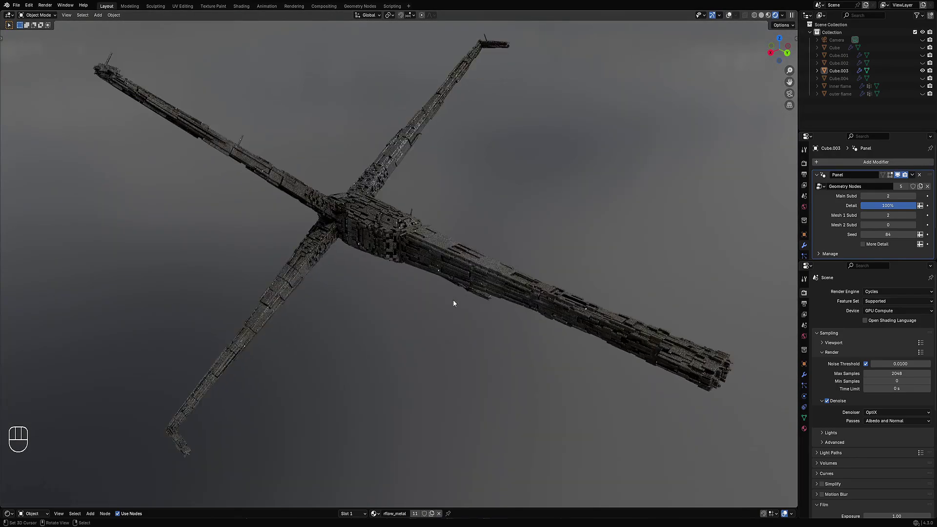
scroll(880, 234, "up", 2, "ctrl")
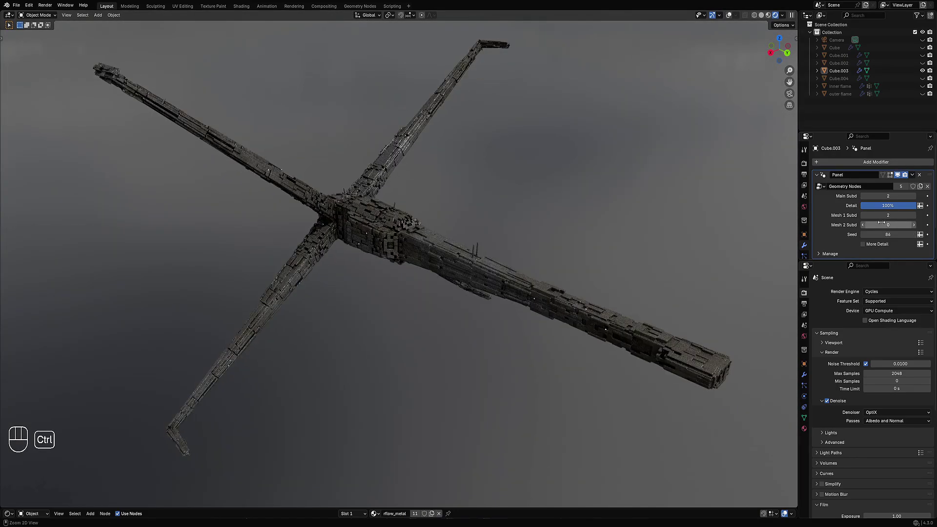
scroll(884, 216, "down", 2, "ctrl")
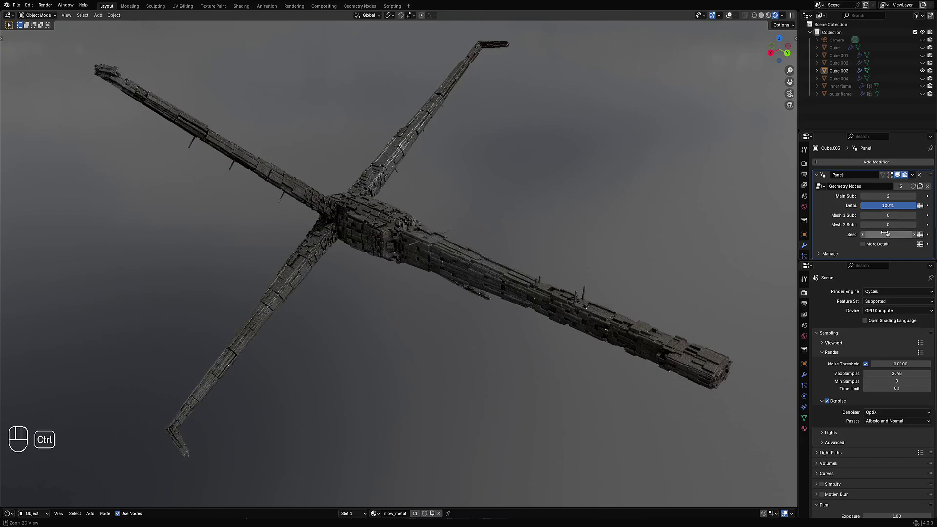
Try successive Seed values in the Panel modifier up to 95, checking the plating pattern on the hull.
scroll(883, 233, "up", 4, "ctrl")
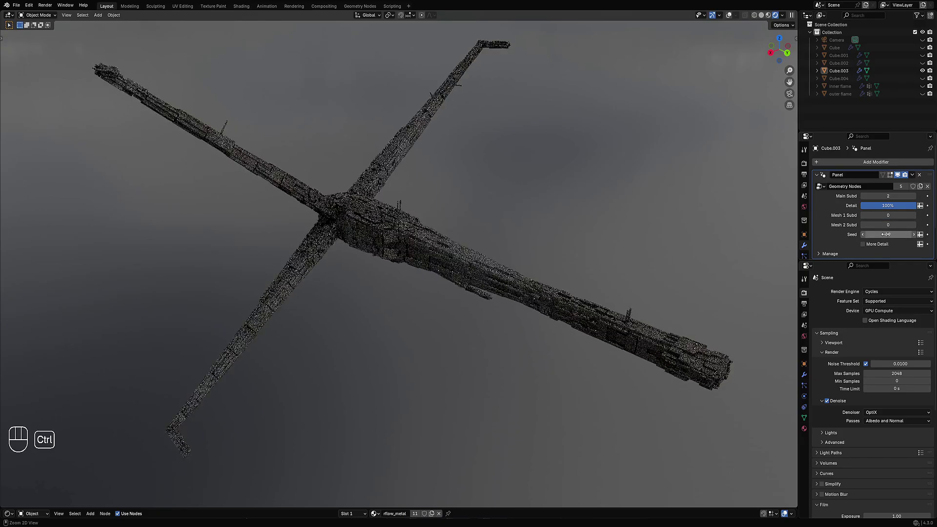
scroll(886, 235, "up", 1, "ctrl")
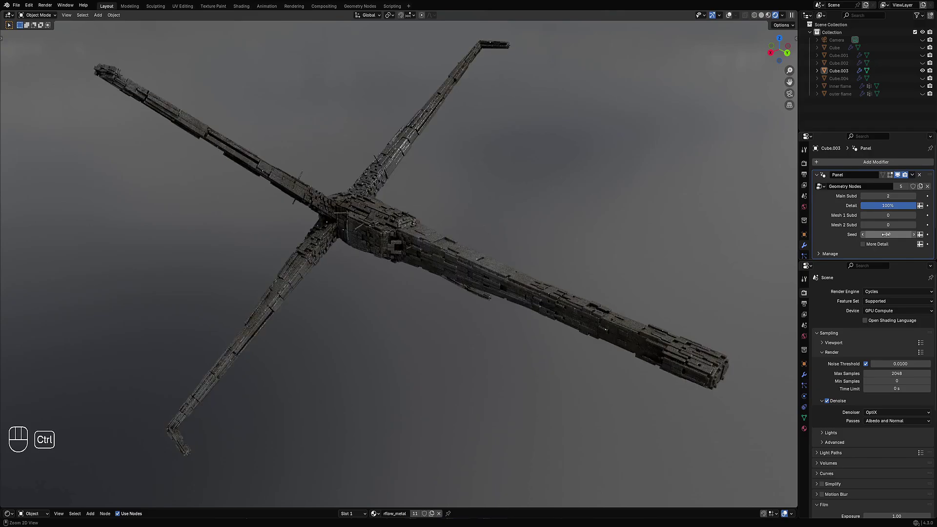
scroll(886, 234, "up", 1, "ctrl")
scroll(886, 234, "up", 1, "ctrl")
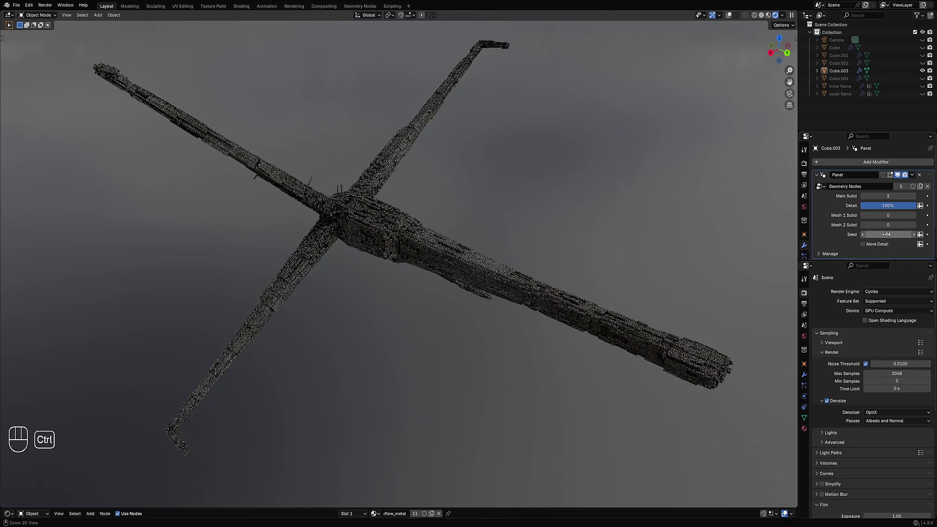
scroll(886, 234, "up", 1, "ctrl")
scroll(885, 234, "up", 1, "ctrl")
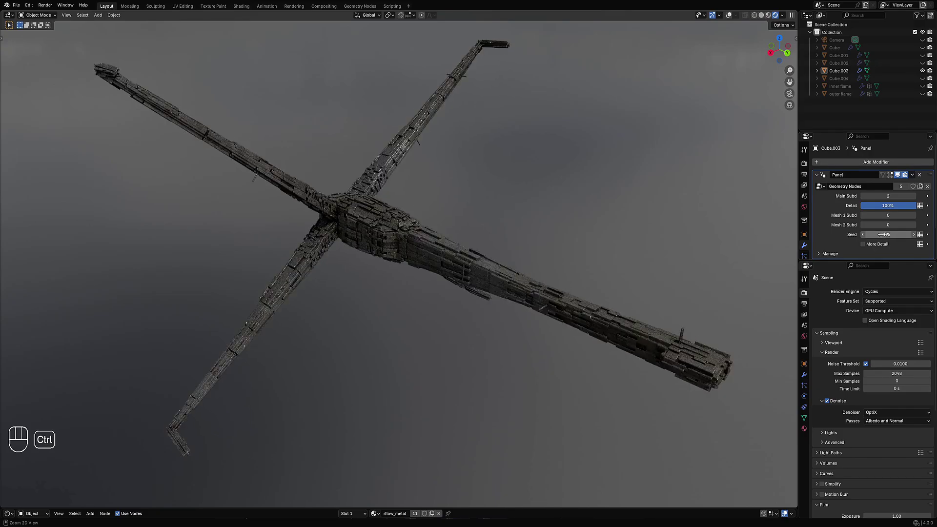
middle_click_drag(585, 263, 546, 239)
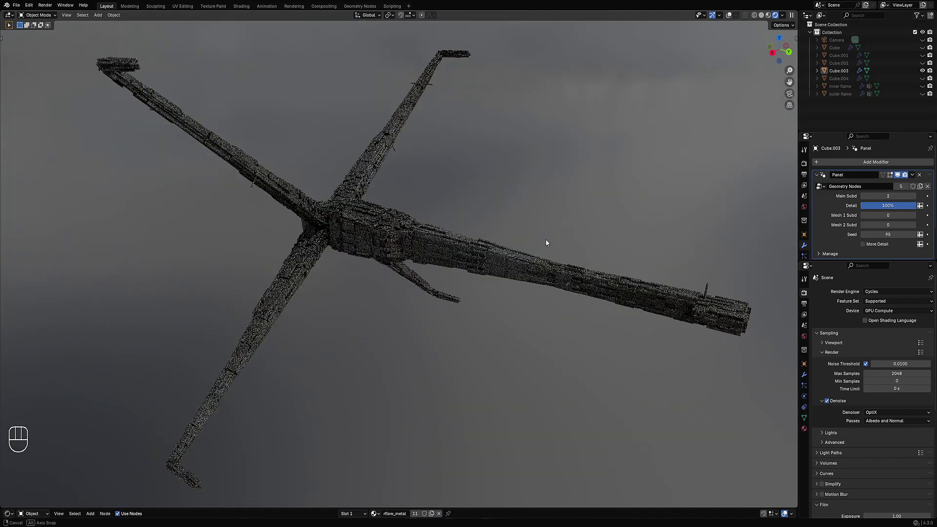
Set the Panel modifier's Mesh 2 Subd to 1, leaving More Detail off.
left_click(863, 244)
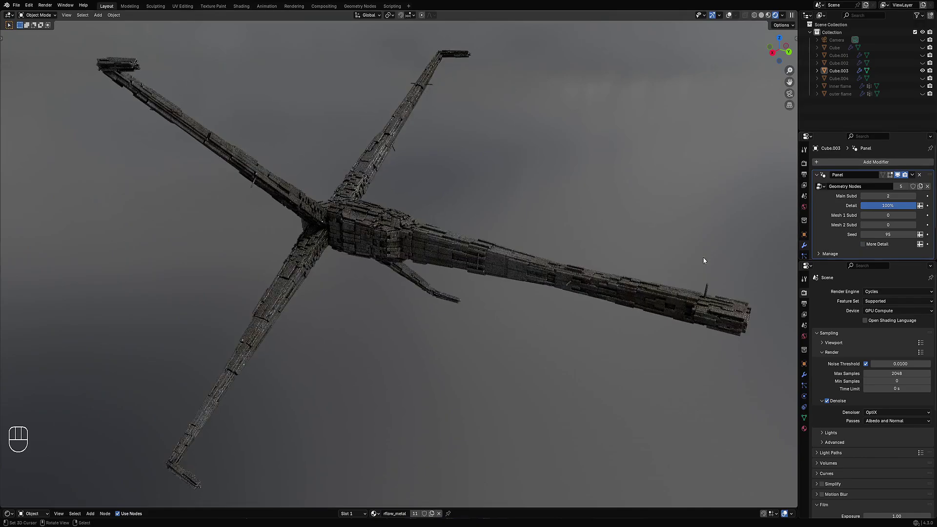
middle_click_drag(702, 256, 505, 206)
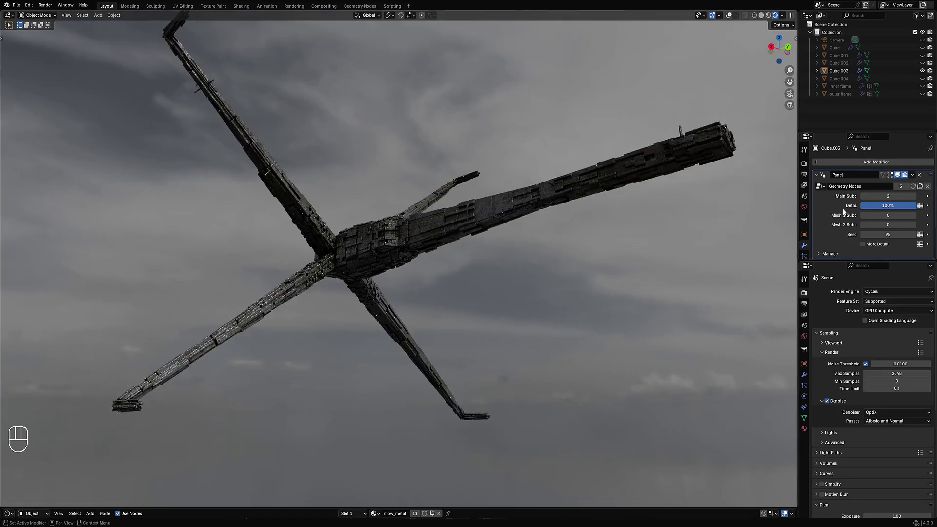
scroll(884, 225, "up", 1, "ctrl")
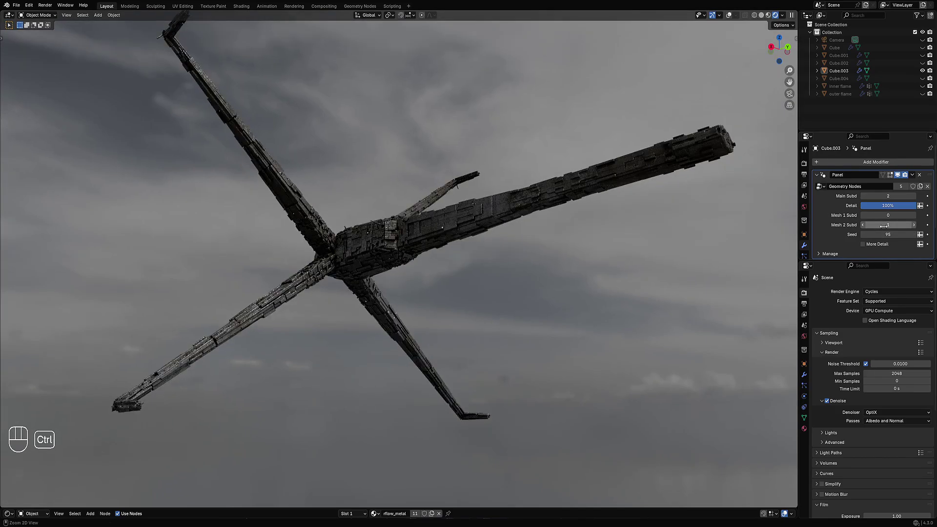
Reduce the Panel modifier's Detail to 20% and check the plating from the other side.
middle_click_drag(507, 205, 479, 248)
mouse_move(885, 209)
left_mouse_down("ctrl")
mouse_move(867, 209)
mouse_move(881, 205)
left_mouse_up("ctrl")
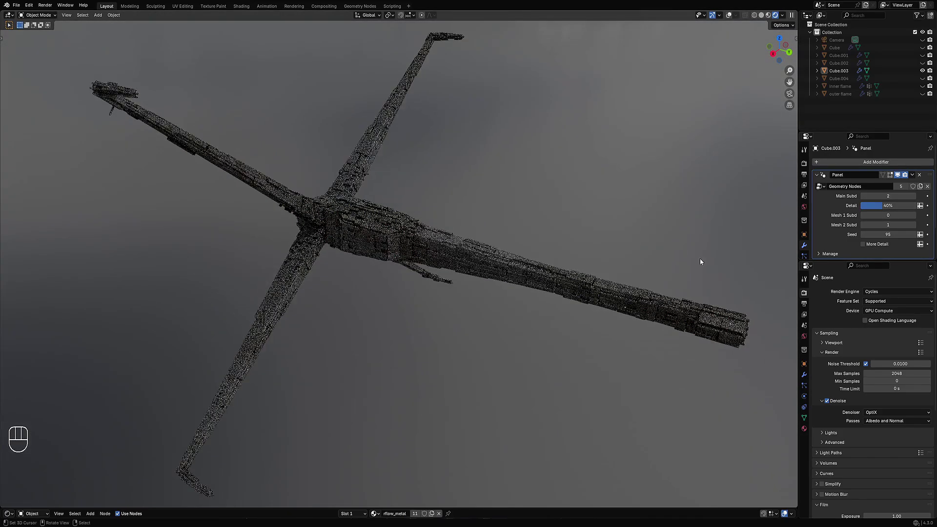
left_click_drag(888, 209, 877, 210, "ctrl")
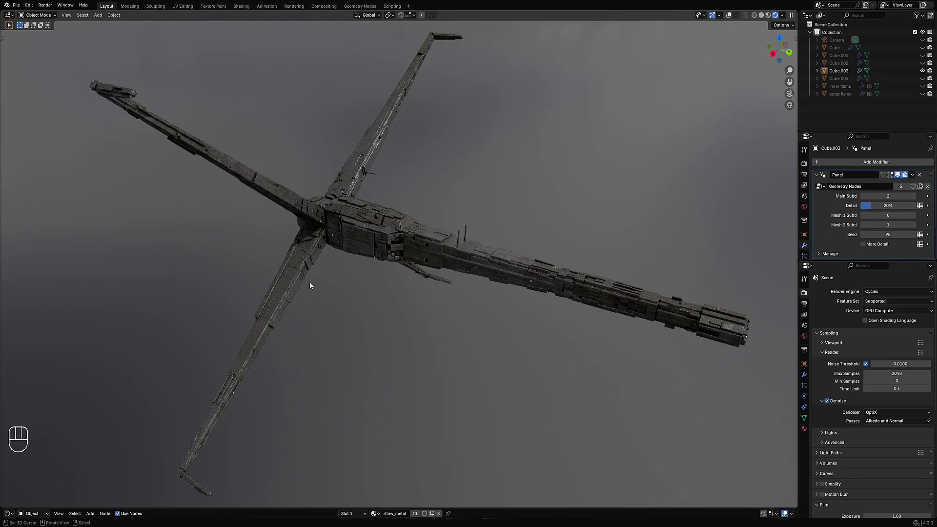
middle_click_drag(604, 230, 476, 265)
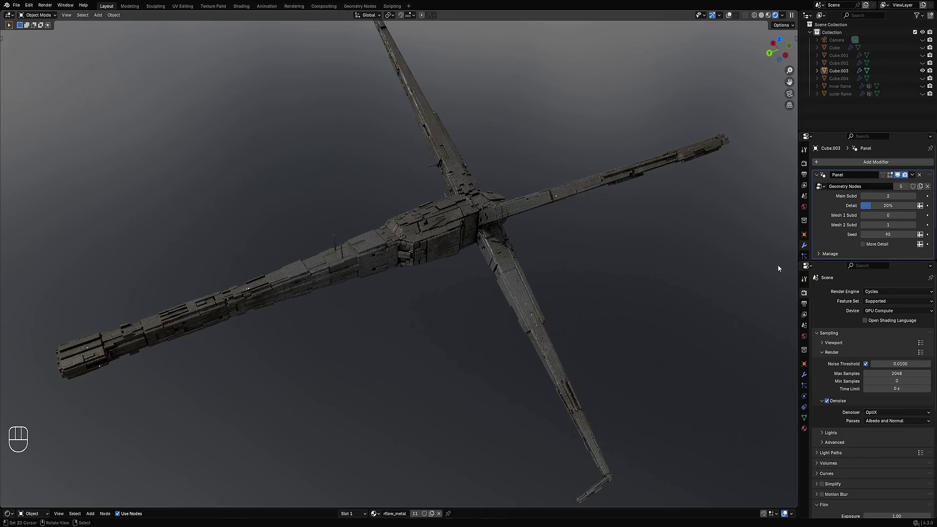
Try lower Seed values in the Panel modifier and settle on 94.
scroll(886, 231, "down", 4, "ctrl")
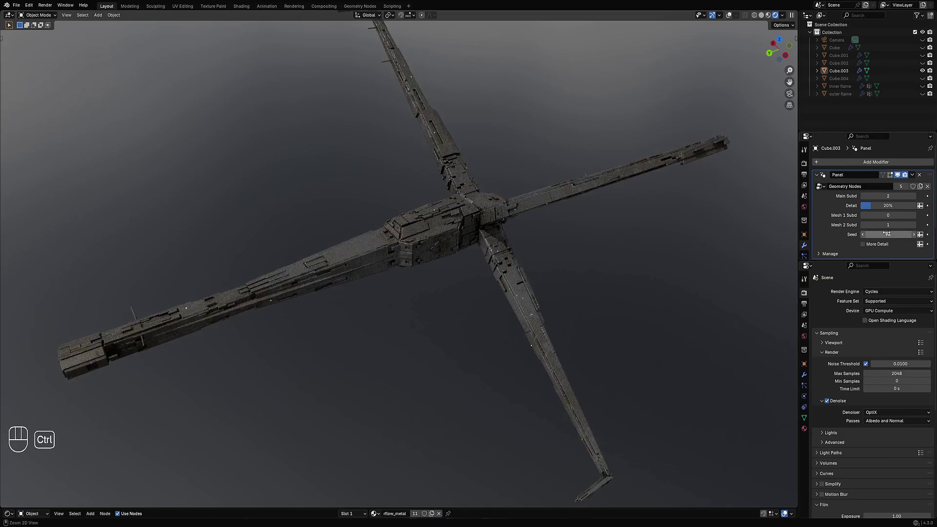
scroll(887, 233, "down", 2, "ctrl")
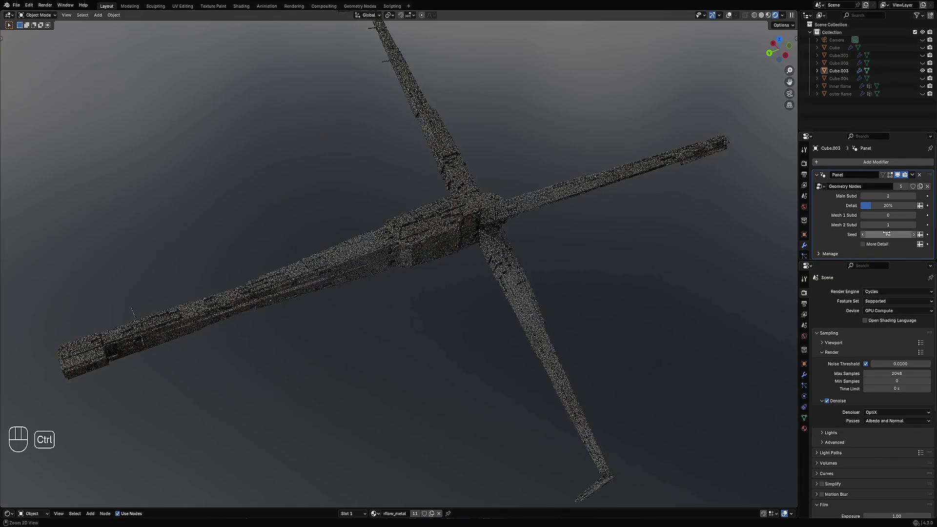
scroll(886, 233, "down", 1, "ctrl")
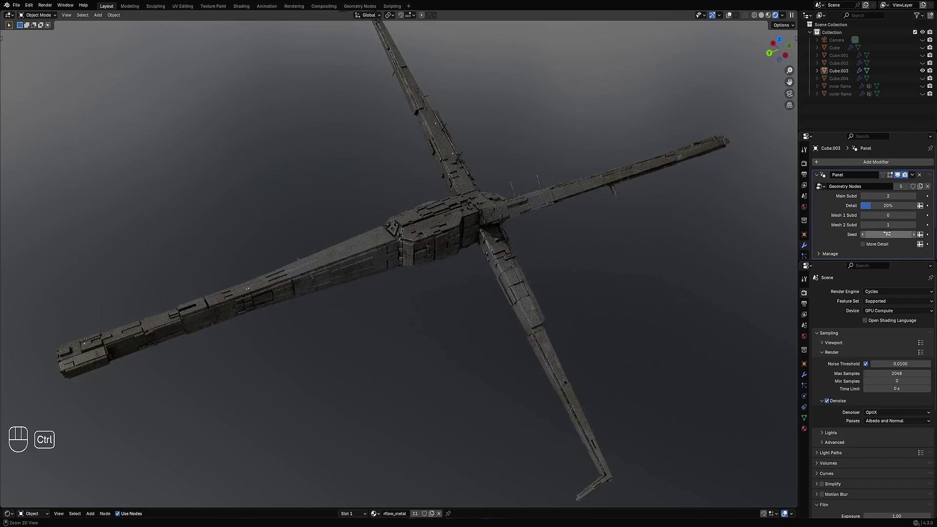
Compare the plating with More Detail on and off, and examine the hull and wings from several sides.
left_click(863, 244)
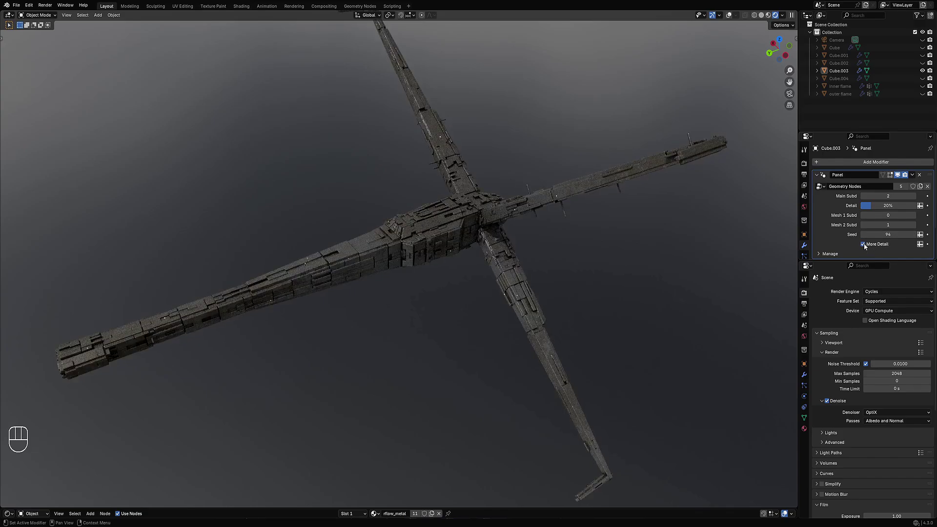
left_click(864, 244)
middle_click_drag(318, 294, 414, 263)
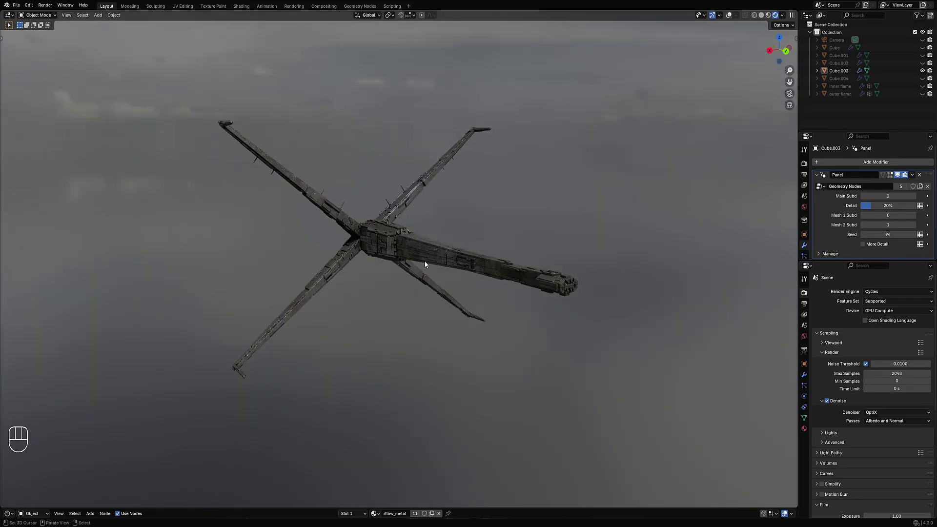
middle_click_drag(550, 251, 460, 259)
scroll(617, 227, "up", 3)
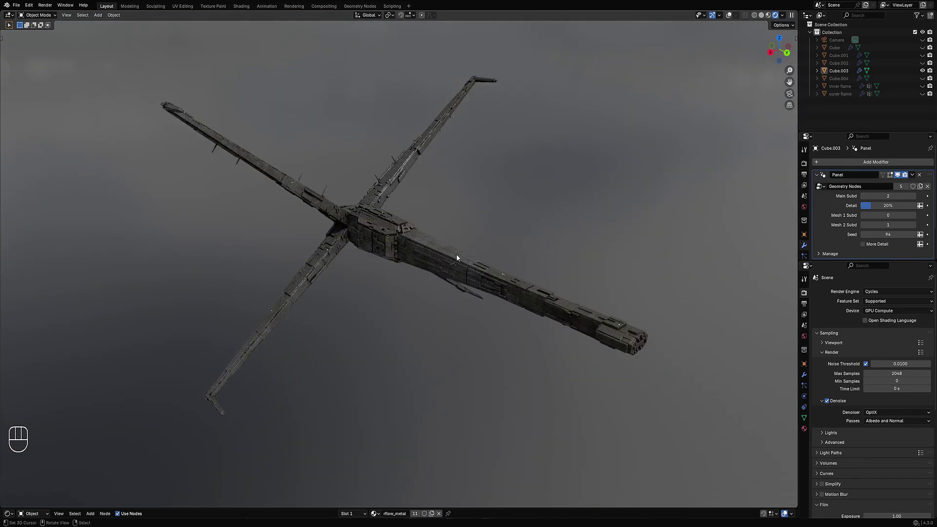
scroll(456, 255, "up", 5)
scroll(454, 251, "down", 5)
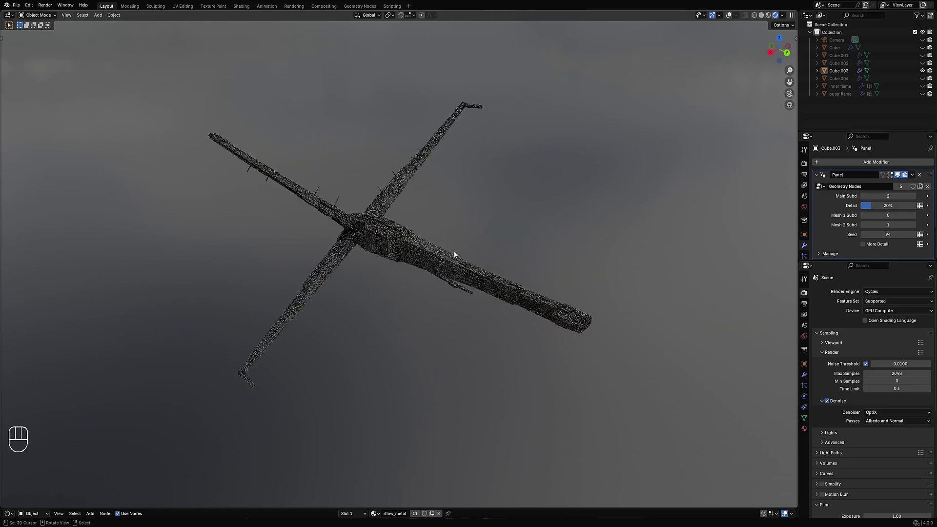
middle_click_drag(454, 252, 364, 261)
scroll(362, 259, "up", 3)
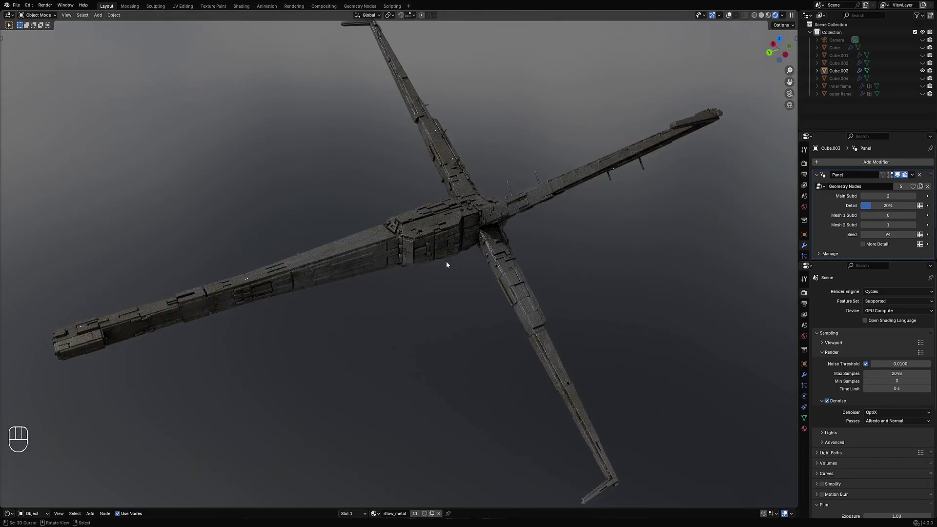
middle_click_drag(447, 264, 364, 230)
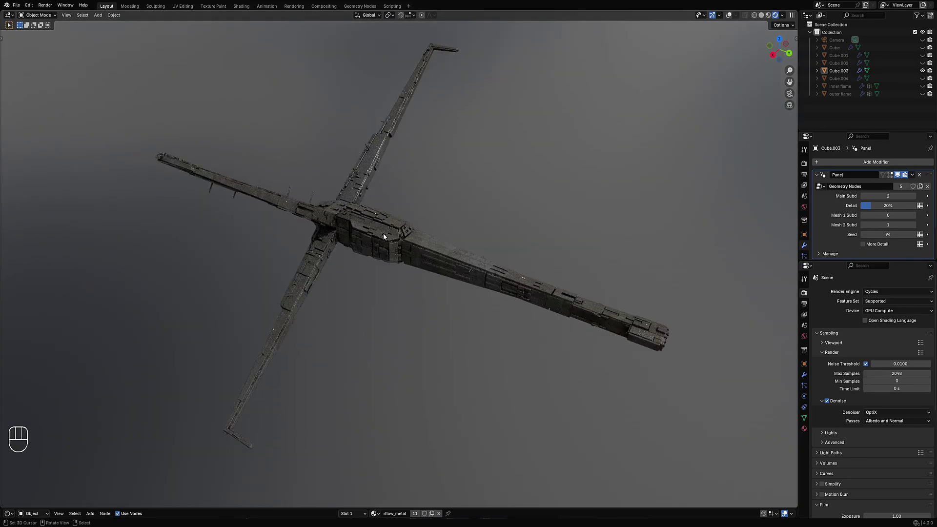
scroll(356, 229, "up", 4)
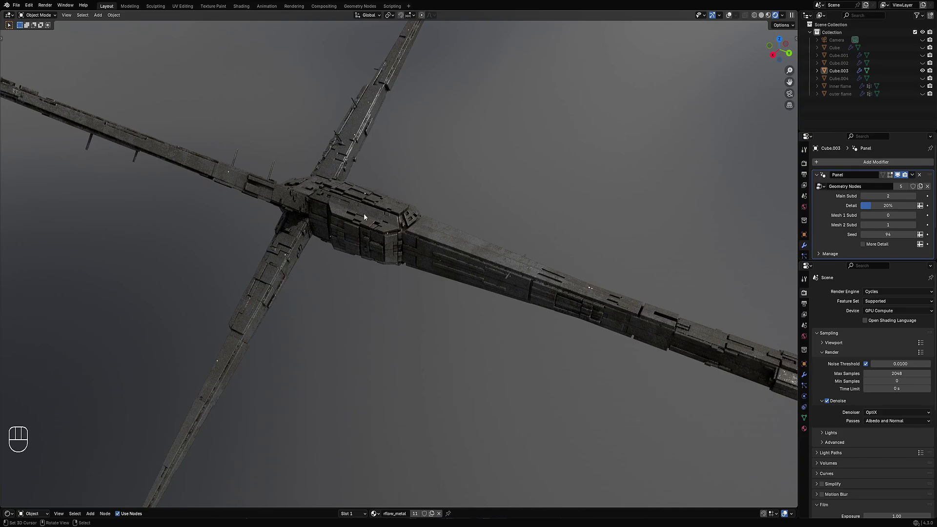
Select all faces of the ship mesh, bring up the UV unwrapping methods, and return to Object Mode.
key("Tab")
key("shift+alt+z")
key("a")
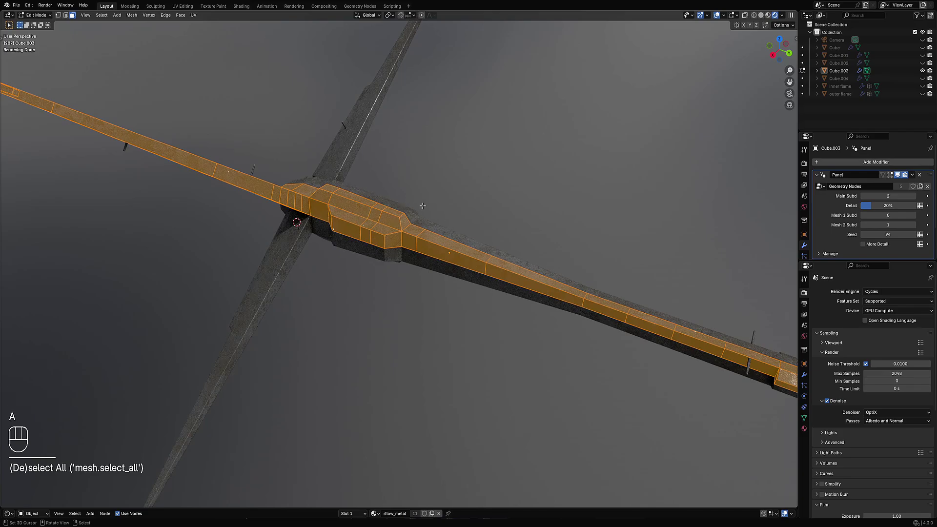
key("u")
mouse_move(422, 206)
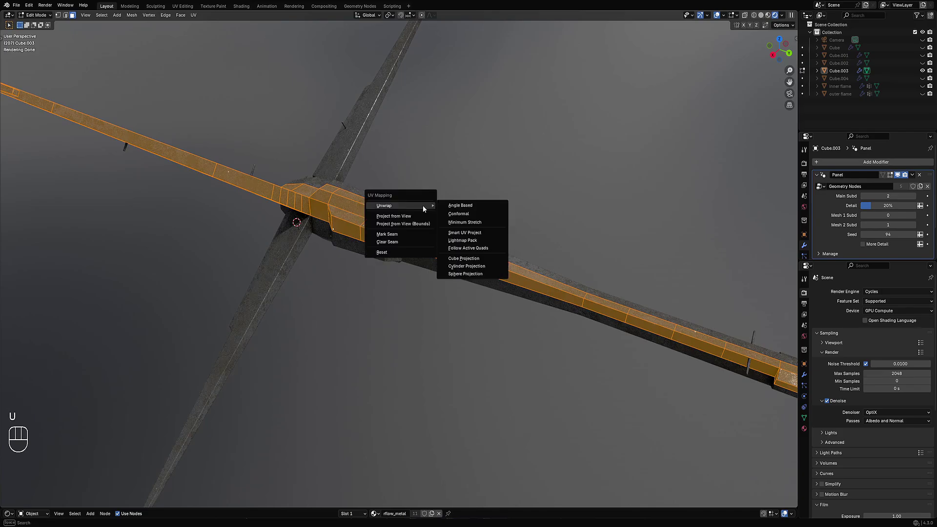
left_click(418, 217)
key("Tab")
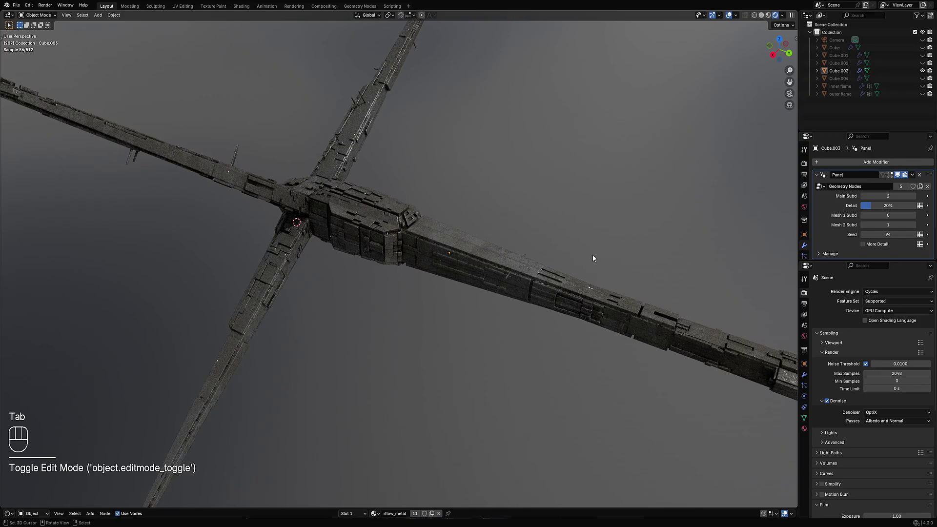
In solid shading, annotate the panel strip along the upper wing near the hull, and erase the strokes.
middle_click_drag(594, 258, 503, 239)
scroll(444, 254, "up", 5)
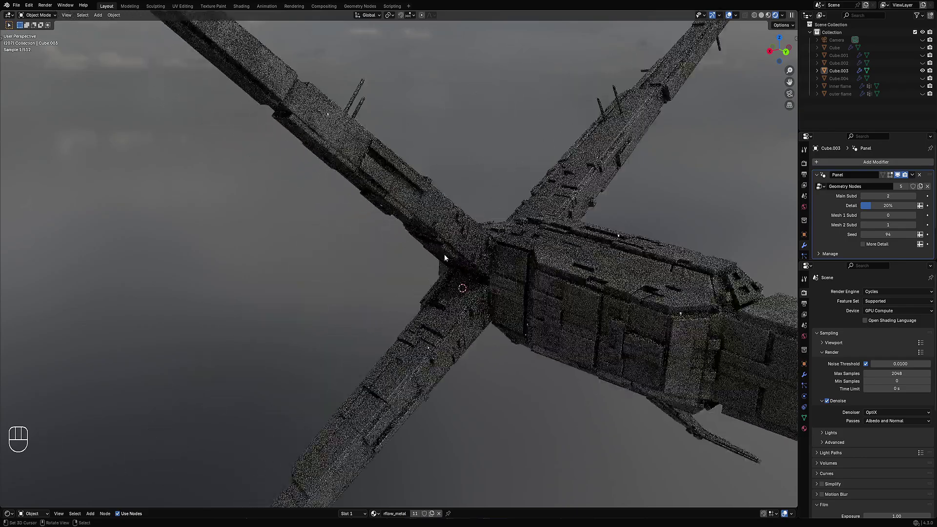
middle_click(369, 190, "alt")
mouse_move(376, 192)
middle_mouse_down()
mouse_move(405, 148)
mouse_move(382, 184)
middle_mouse_up()
key("z")
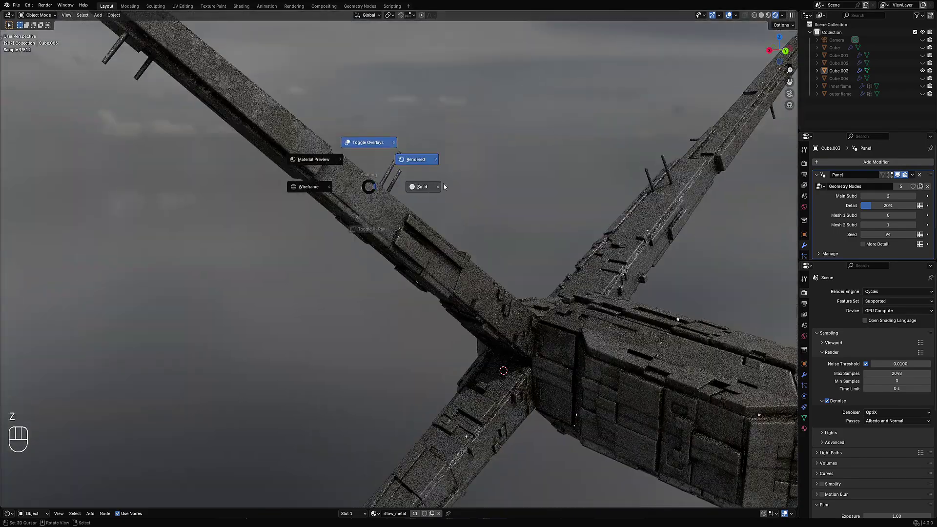
left_click(443, 187)
mouse_move(476, 179)
middle_mouse_down()
mouse_move(426, 277)
mouse_move(409, 250)
mouse_move(423, 234)
middle_mouse_up()
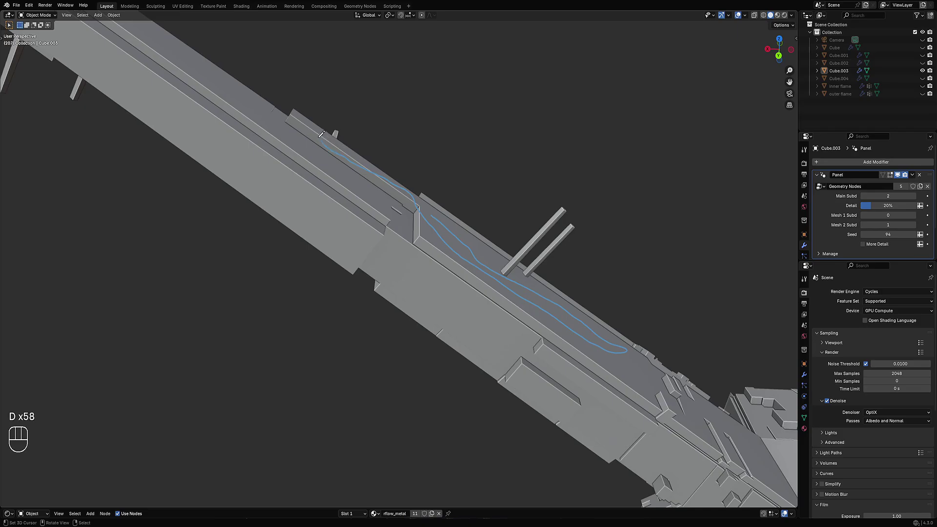
left_click_drag(345, 137, 316, 108)
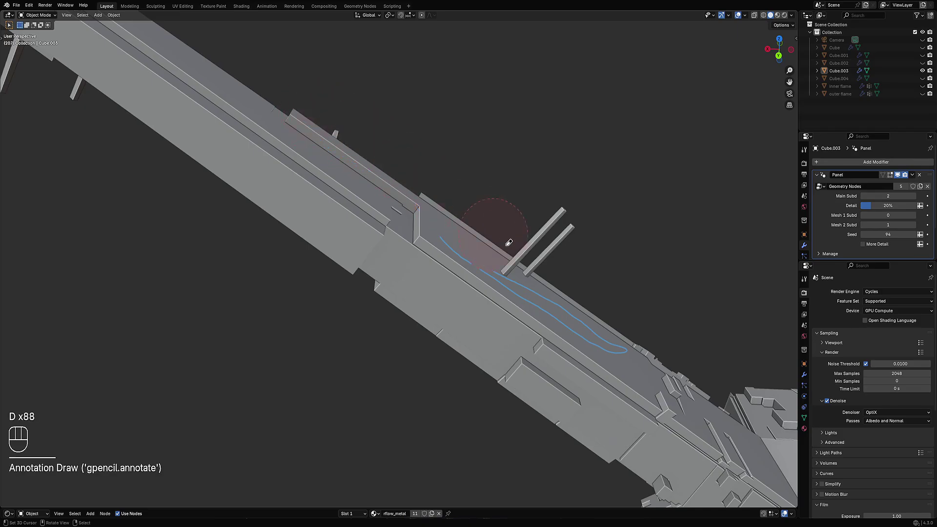
right_click_drag(494, 241, 630, 338)
Mark the wing's raised panel edge with annotation strokes from another angle, and erase them.
middle_click_drag(546, 244, 410, 231)
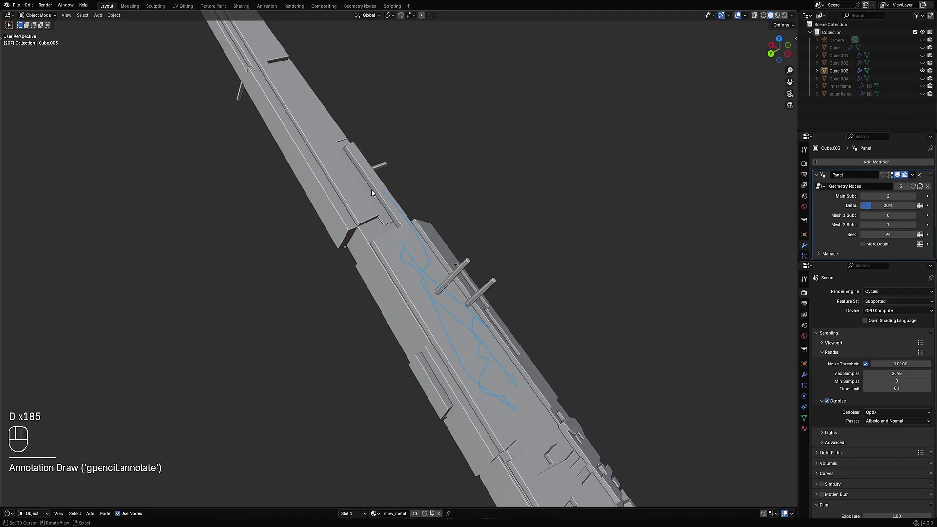
left_click_drag(345, 150, 348, 145)
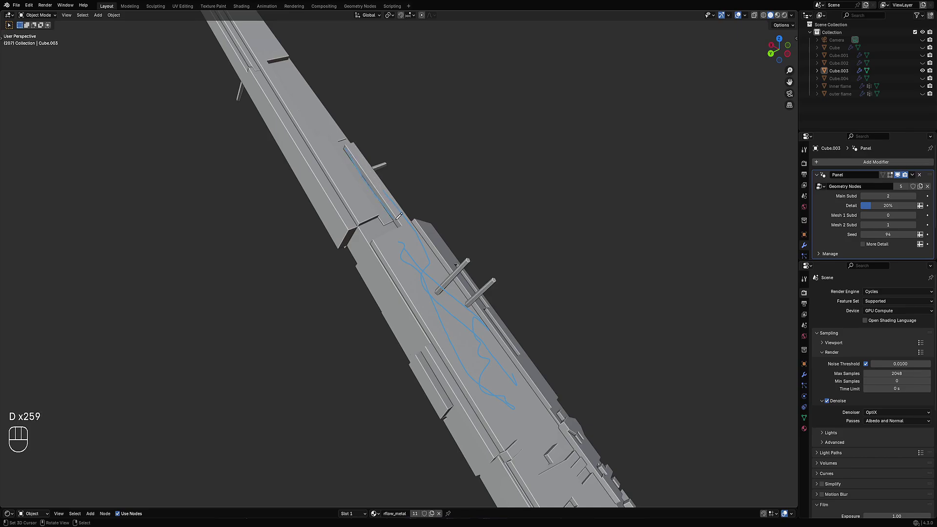
left_click_drag(403, 222, 401, 225)
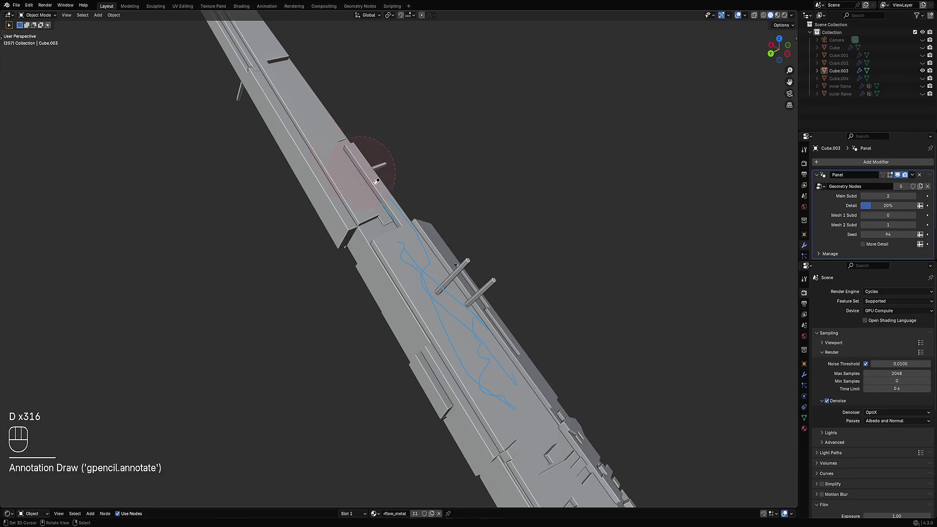
mouse_move(377, 181)
right_mouse_down()
mouse_move(491, 356)
mouse_move(508, 286)
right_mouse_up()
mouse_move(508, 287)
middle_mouse_down()
mouse_move(429, 215)
mouse_move(497, 223)
mouse_move(487, 201)
mouse_move(488, 212)
mouse_move(468, 194)
mouse_move(391, 225)
mouse_move(519, 229)
mouse_move(463, 210)
mouse_move(443, 215)
middle_mouse_up()
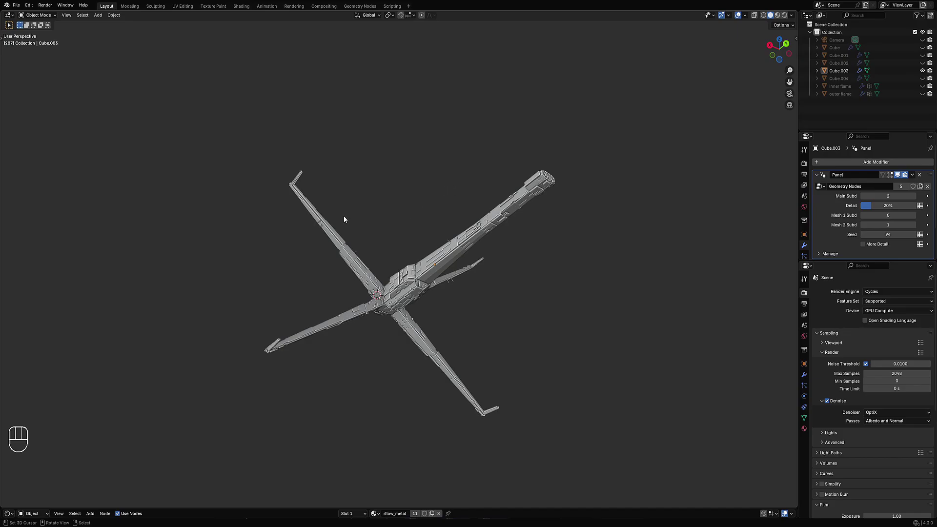
Return to rendered shading, turn on More Detail in the Panel modifier, and check the whole ship.
mouse_move(344, 219)
middle_mouse_down()
mouse_move(406, 283)
mouse_move(412, 314)
mouse_move(378, 312)
mouse_move(470, 303)
mouse_move(528, 223)
mouse_move(485, 209)
mouse_move(502, 213)
mouse_move(473, 245)
mouse_move(488, 230)
middle_mouse_up()
scroll(473, 245, "down", 5)
key("z")
left_click(493, 210)
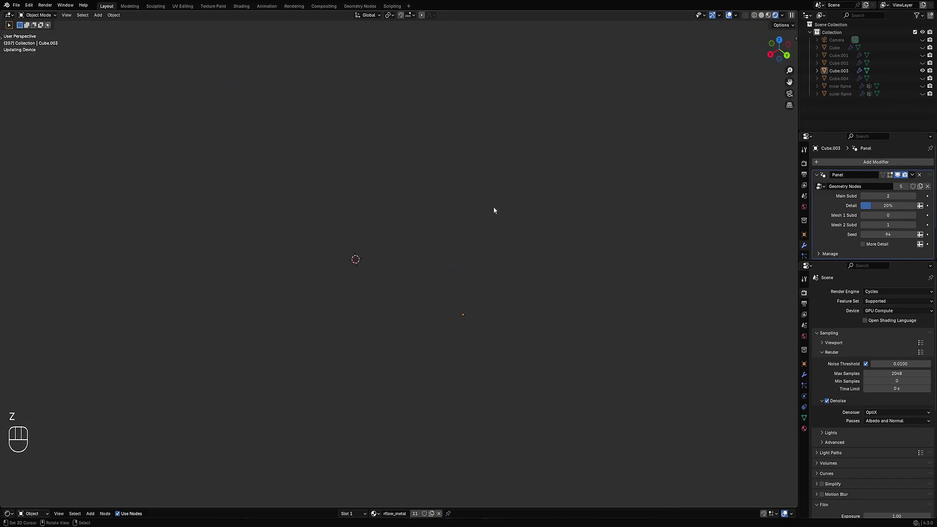
middle_click_drag(443, 204, 518, 264)
left_click(877, 244)
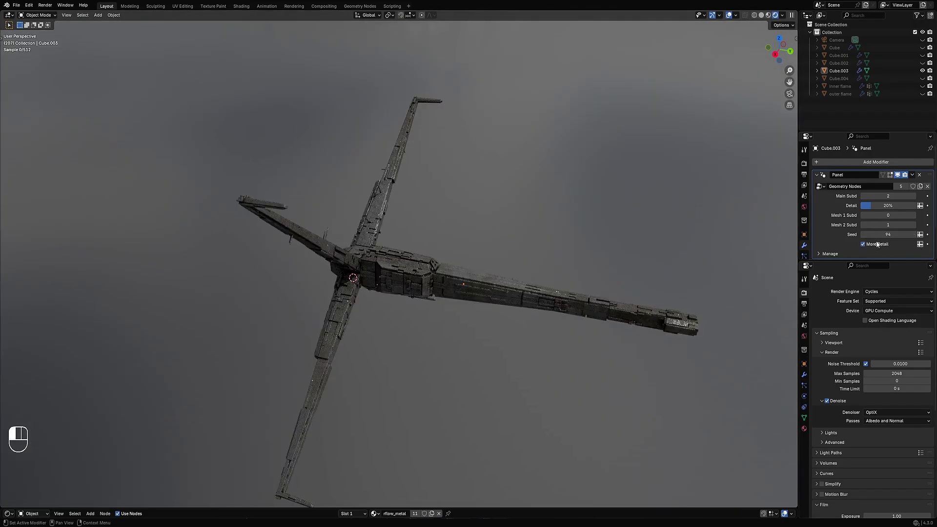
middle_click_drag(619, 264, 479, 266)
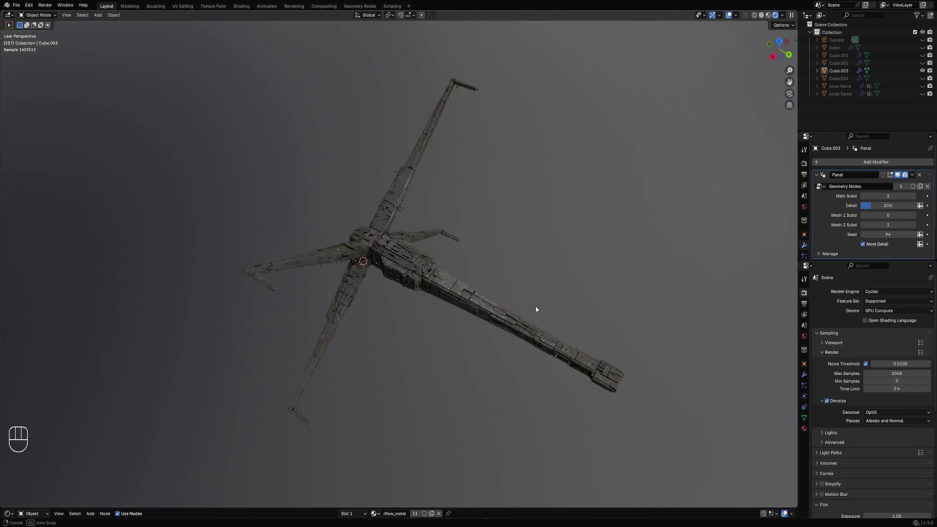
middle_click_drag(535, 309, 432, 230)
Switch the viewport back to solid shading and save the file.
key("z")
left_click(479, 234)
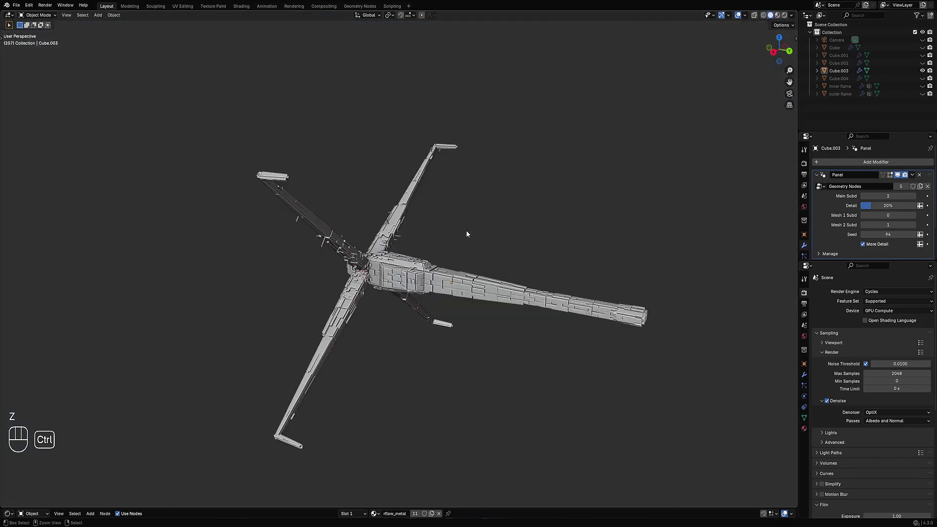
key("ctrl+s")
Add an edge loop around the long boom close to the central hull block and check the plating.
key("Tab")
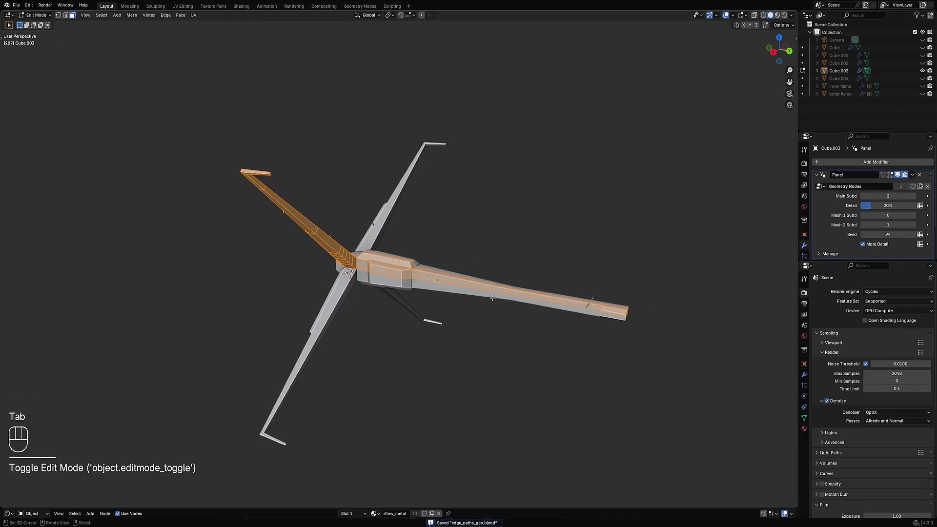
key("alt+a")
key("ctrl+r")
key("Tab")
middle_click_drag(485, 242, 414, 293)
Try another loop cut on the ship mesh, compare the resulting plating, and undo it.
key("Tab")
scroll(484, 276, "up", 4)
key("ctrl+r")
key("Tab")
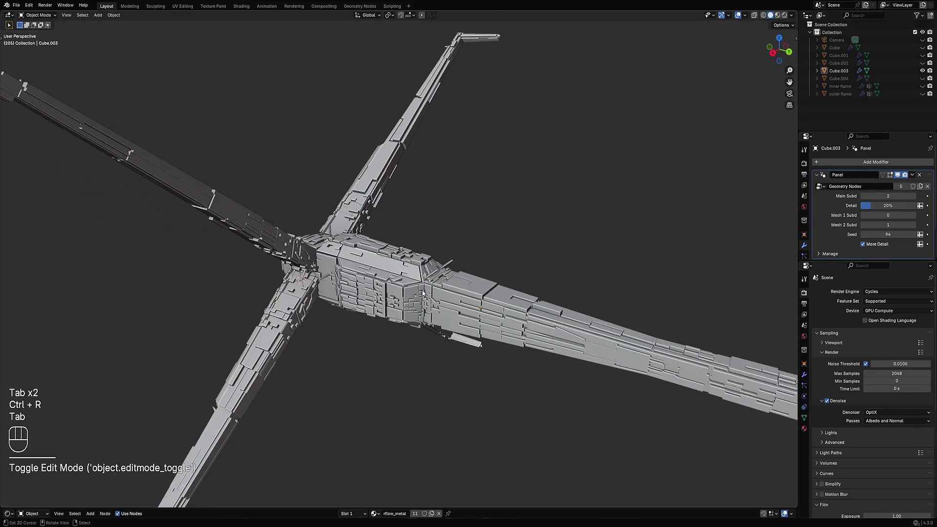
key("Tab")
scroll(424, 283, "down", 4)
key("ctrl+z")
key("ctrl+z")
key("ctrl+z")
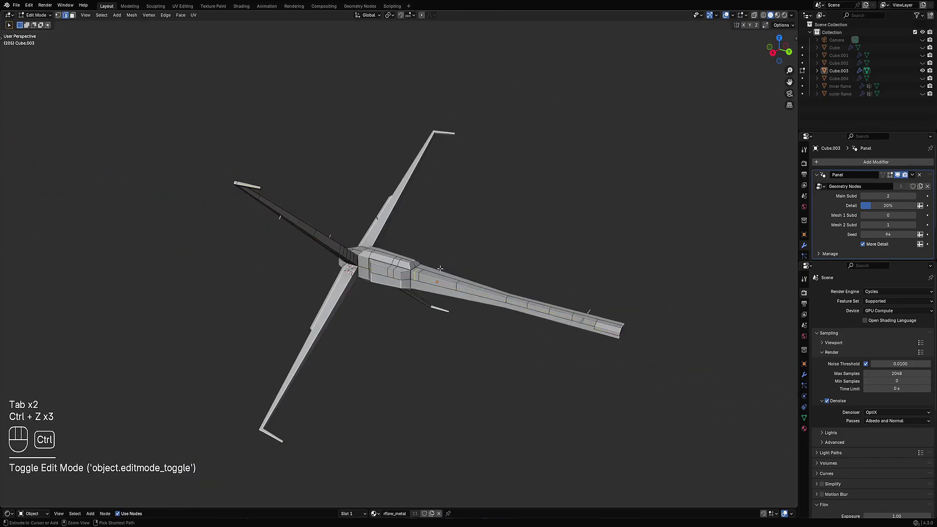
Try moving and scaling an edge loop on the central hull block, check the plating, and undo the changes.
key("Tab")
middle_click_drag(441, 270, 457, 276)
key("Tab")
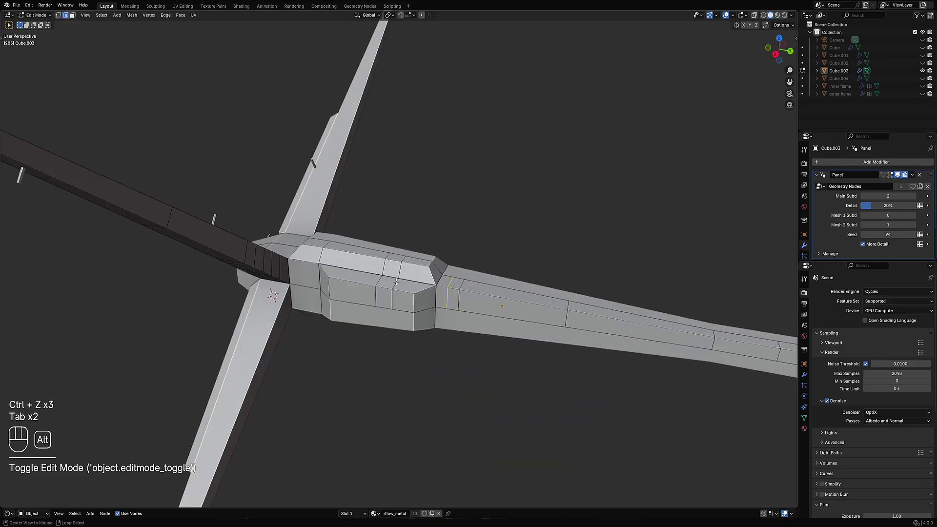
key("alt+a")
left_click(405, 290, "alt+shift")
key("g")
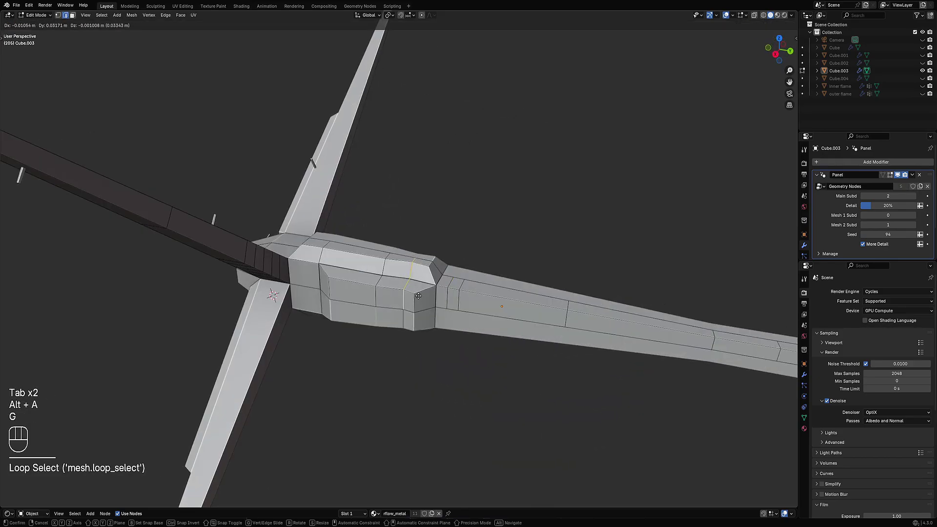
key("s")
key("Tab")
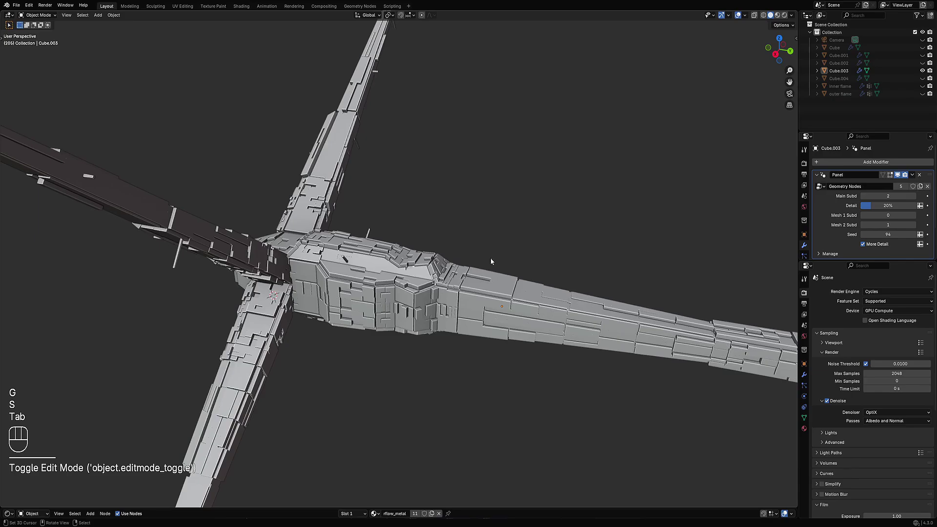
key("Tab")
scroll(489, 258, "down", 5)
key("ctrl+z")
key("ctrl+z")
key("ctrl+z")
In the right side view, flatten the central hull's selected edge loop by scaling it to 0 along Y.
middle_click_drag(490, 258, 466, 266)
scroll(449, 251, "up", 5)
key("KP_3")
key("s")
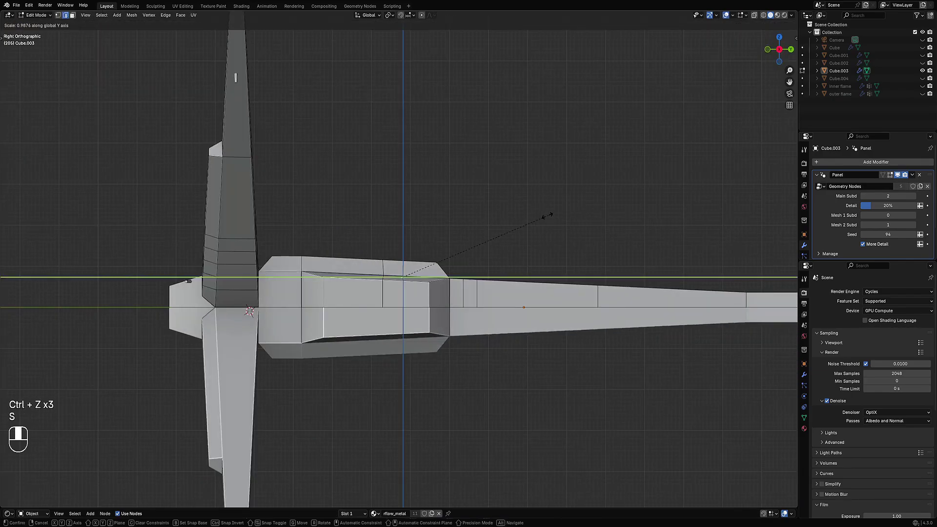
key("KP_0")
key("KP_Enter")
key("Tab")
key("Tab")
scroll(521, 222, "down", 4)
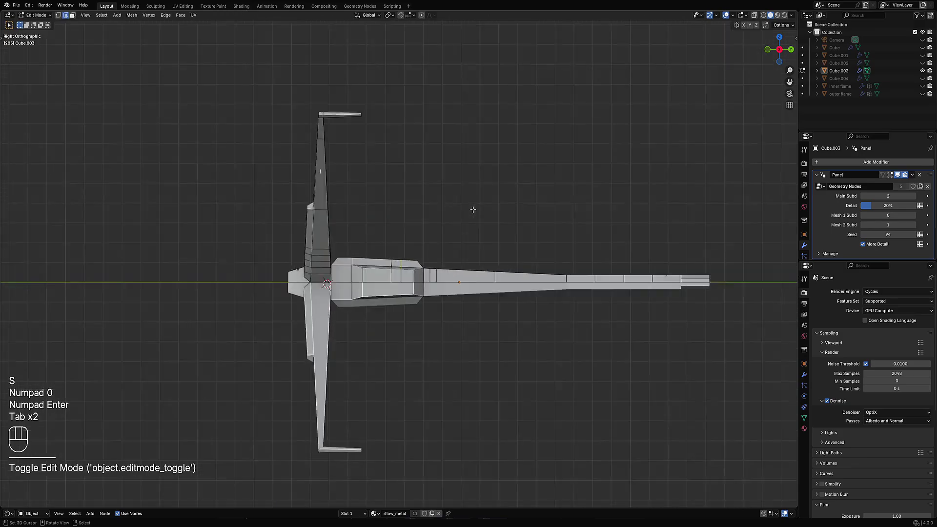
Dissolve an edge loop on the central hull block and return to Object Mode.
key("alt+a")
middle_click_drag(473, 209, 395, 253)
left_click(396, 253, "alt")
key("ctrl+x")
key("Tab")
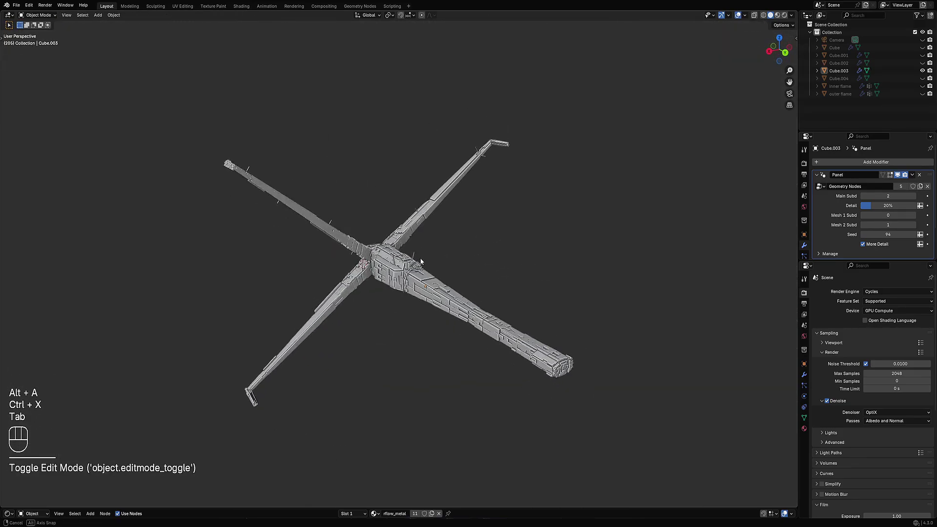
Try higher Seed values in the Panel modifier, settle on 104, and check the ship's plating.
middle_click_drag(420, 262, 485, 312)
scroll(347, 265, "up", 4)
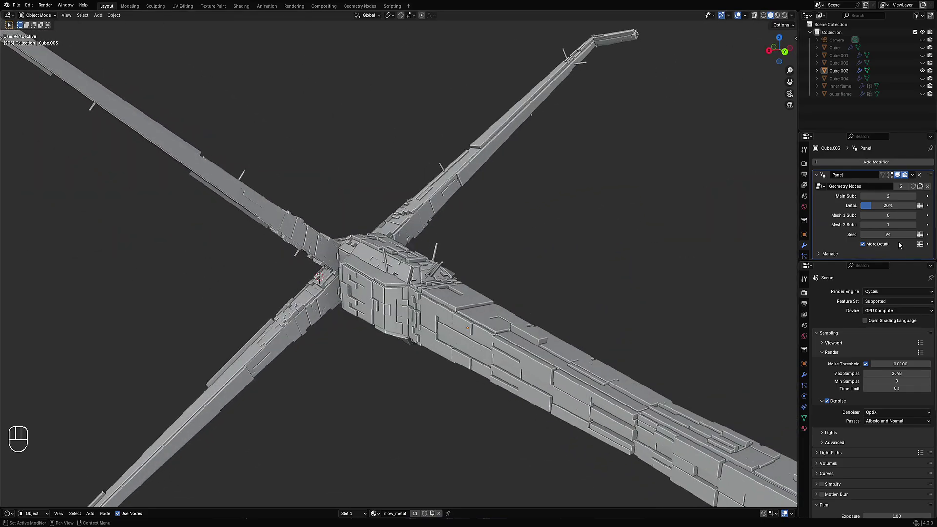
scroll(889, 235, "up", 3, "ctrl")
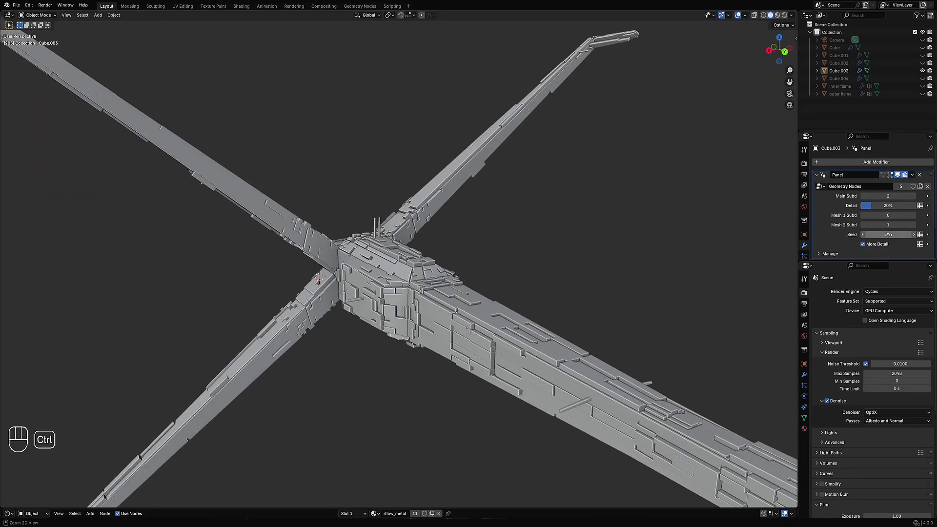
scroll(888, 235, "up", 4, "ctrl")
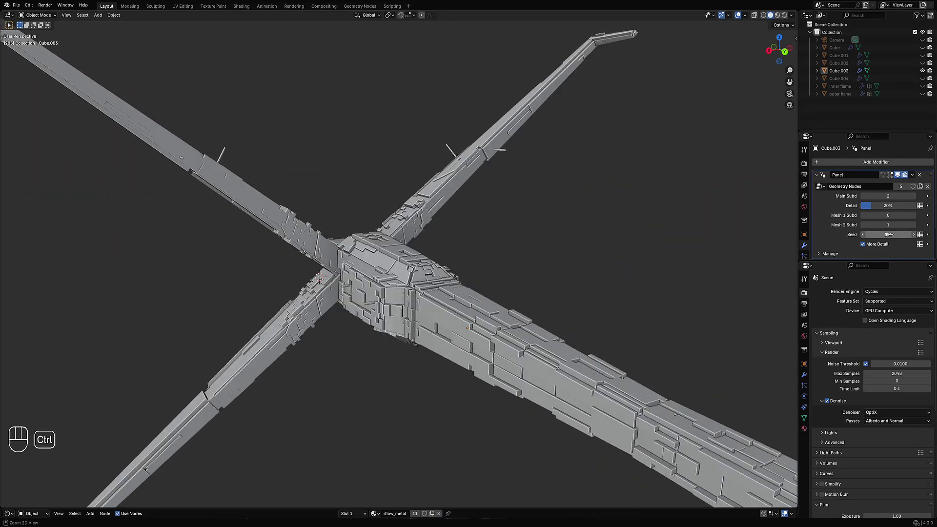
scroll(888, 234, "up", 4, "ctrl")
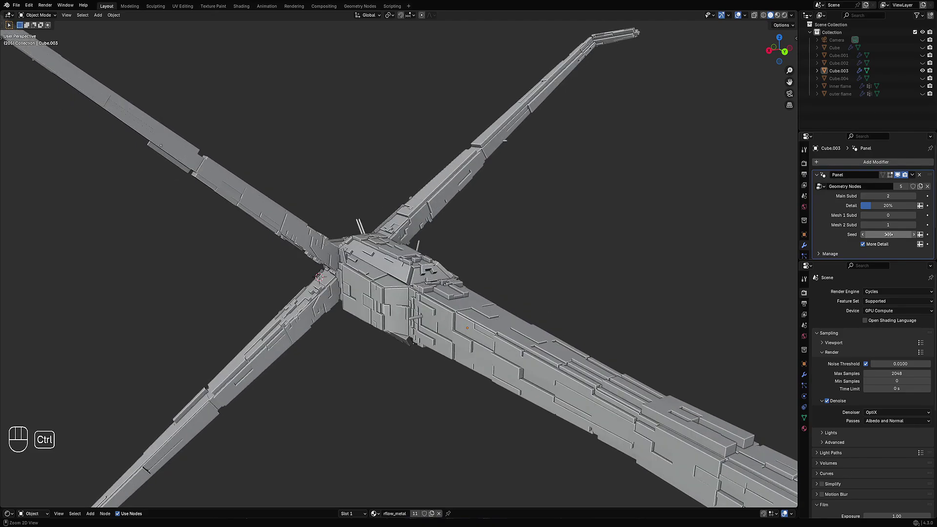
scroll(463, 279, "down", 4)
middle_click_drag(462, 278, 593, 278)
scroll(485, 285, "up", 2)
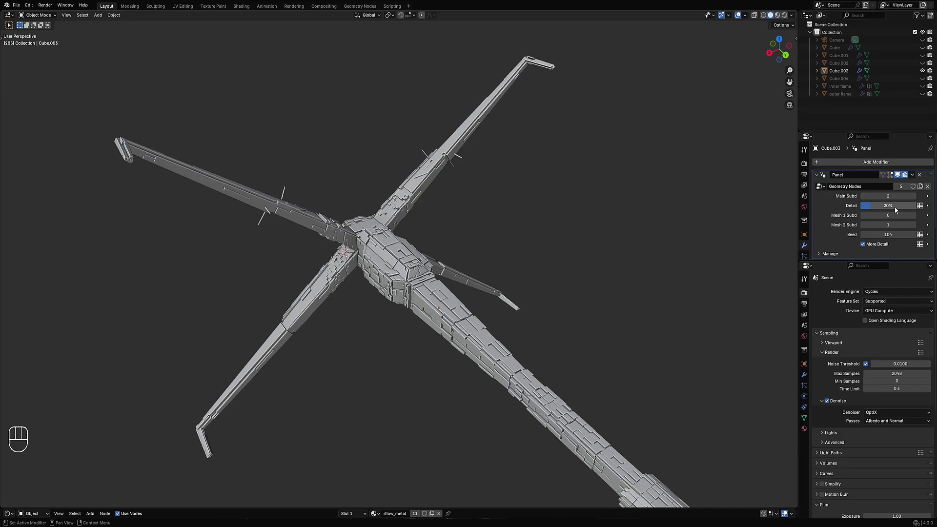
Set the Panel modifier's Detail to 10% and check it in rendered shading with overlays hidden.
left_click_drag(895, 210, 889, 210)
key("z")
left_click(413, 272)
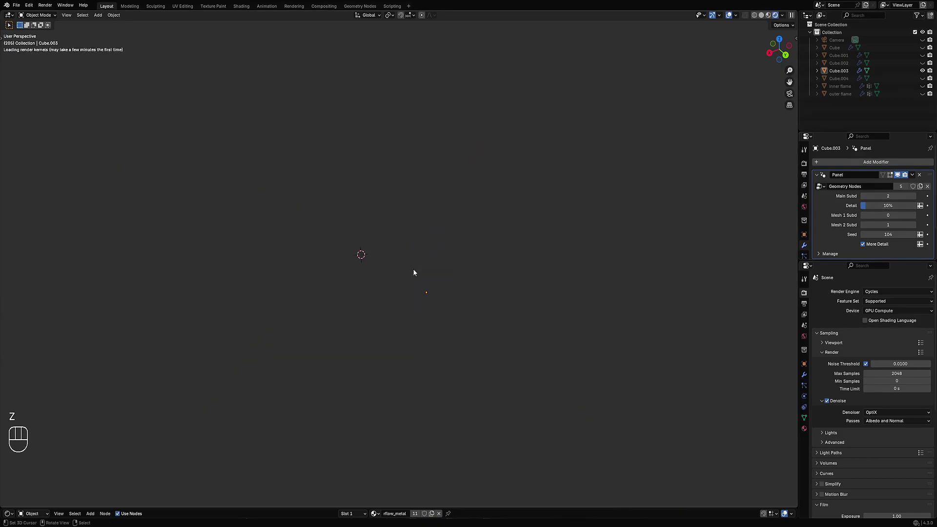
key("shift+alt+z")
mouse_move(485, 303)
middle_mouse_down()
mouse_move(541, 235)
mouse_move(487, 272)
mouse_move(479, 266)
mouse_move(478, 299)
mouse_move(446, 335)
mouse_move(524, 308)
mouse_move(588, 325)
mouse_move(486, 274)
middle_mouse_up()
In solid shading, add a loop cut near the boom's far end, slid close to the tip.
key("z")
left_click(508, 251)
right_click(430, 253)
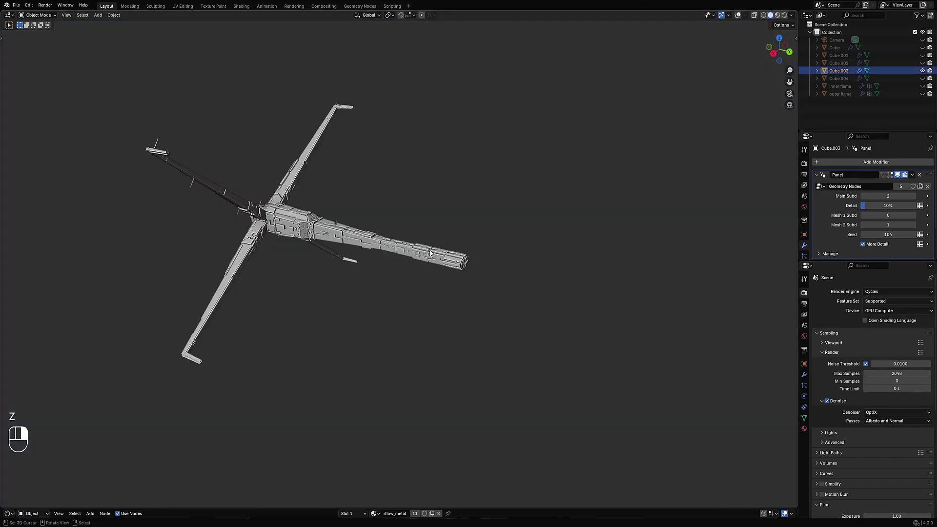
key("Tab")
key("shift+alt+z")
scroll(469, 257, "up", 3)
key("ctrl+r")
left_click(517, 259)
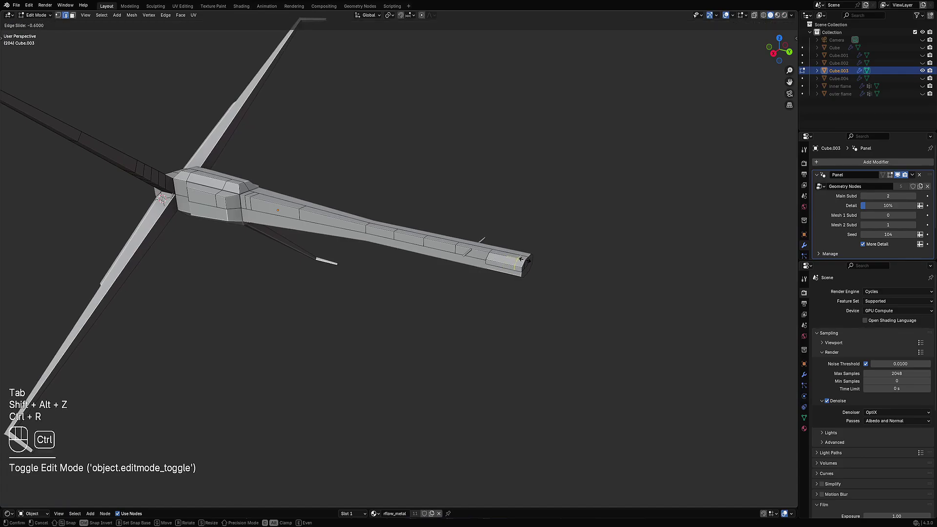
left_click(521, 259)
Extrude the side face at the boom's tip outward into a mirrored fin and scale its end face along Z.
left_click(518, 269)
key("3")
key("e")
left_click(488, 301)
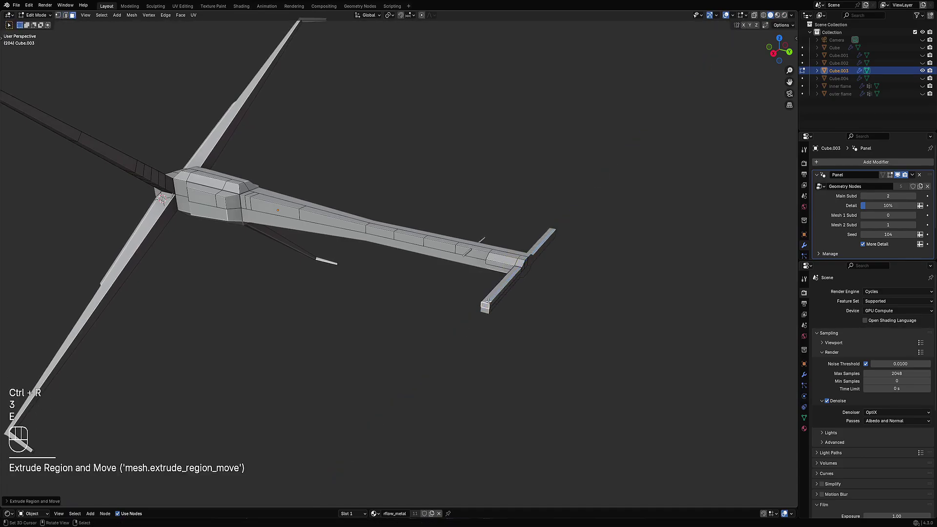
key("s")
key("z")
left_click(460, 291)
key("Tab")
scroll(525, 287, "down", 3)
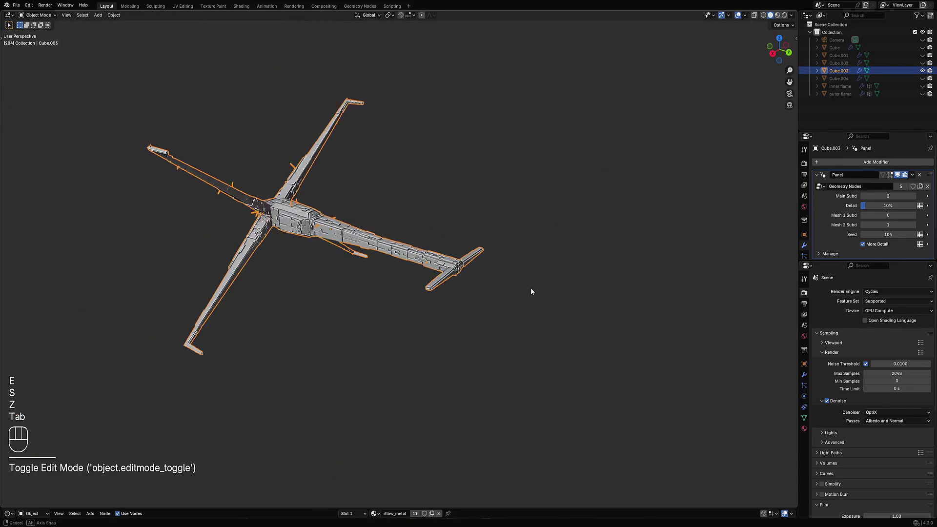
Add loop cuts across the new fin at the boom's tip.
middle_click_drag(531, 292, 387, 301)
key("Tab")
key("ctrl+r")
left_click(343, 308)
left_click(343, 308)
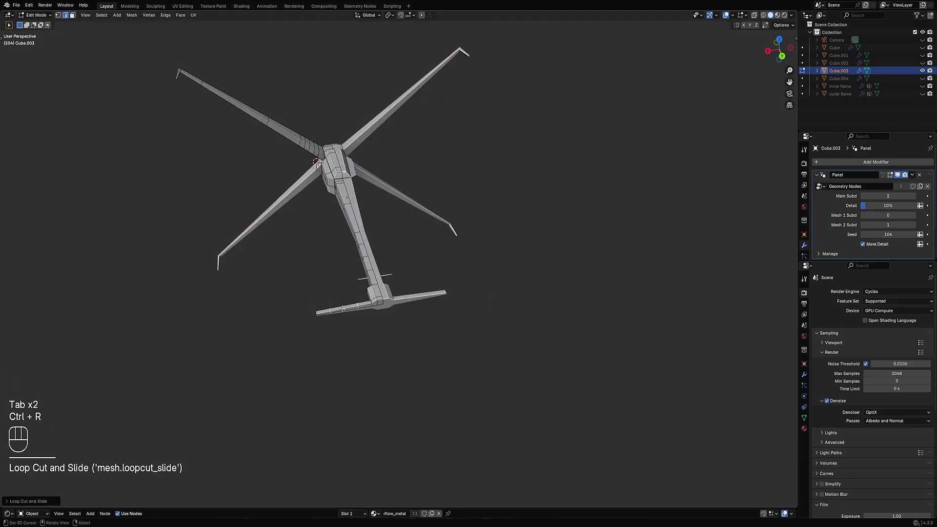
In Object Mode with overlays hidden, compare the ship's plating with the Panel modifier's More Detail switched off and on.
key("Tab")
key("shift+alt+z")
scroll(400, 262, "up", 4)
middle_click_drag(407, 236, 473, 258)
left_click(863, 244)
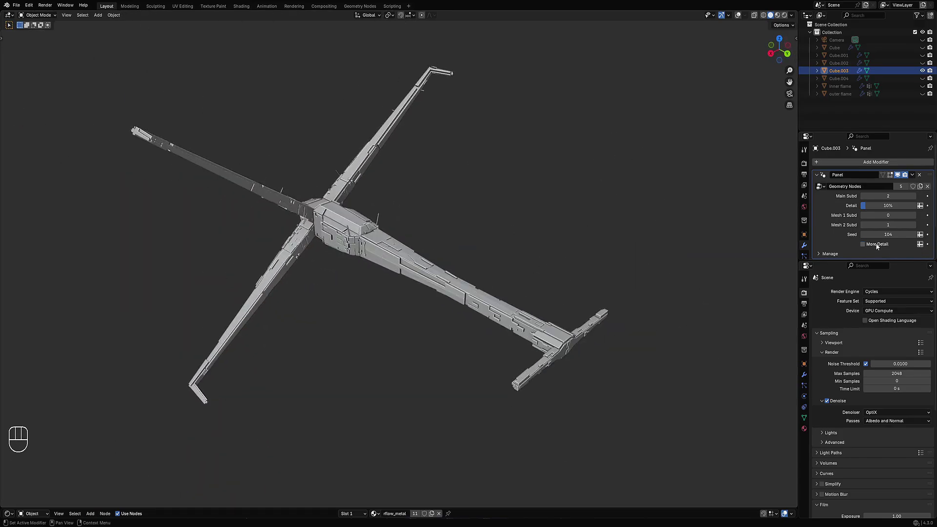
left_click(879, 244)
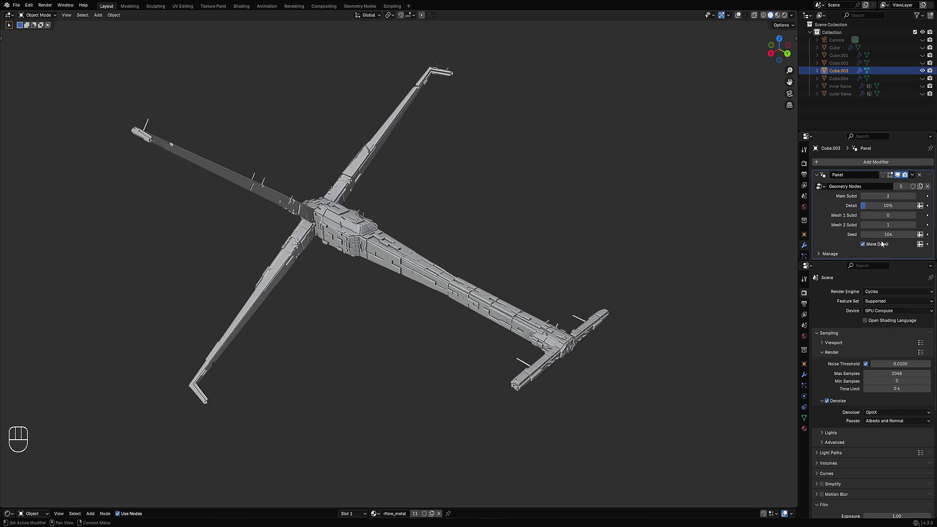
middle_click_drag(547, 266, 464, 248)
key("shift+a")
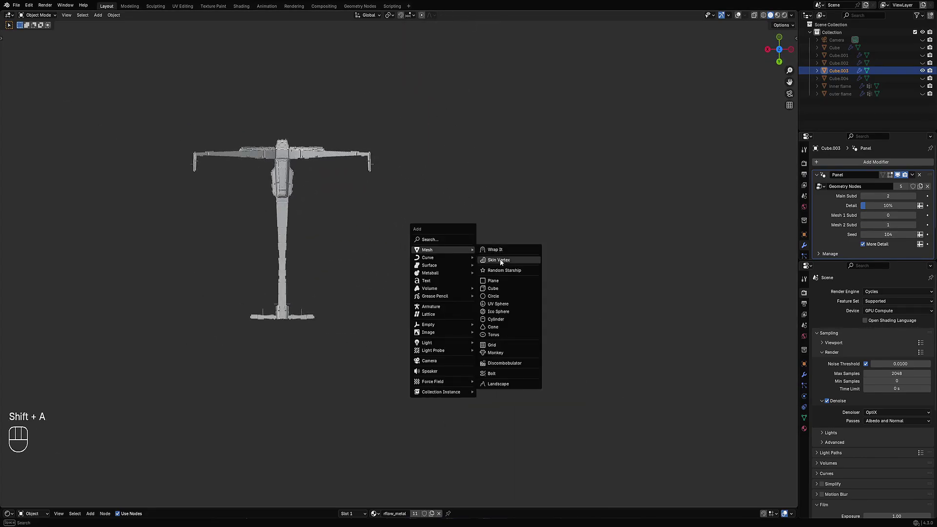
left_click(500, 281)
middle_click_drag(432, 298, 470, 264)
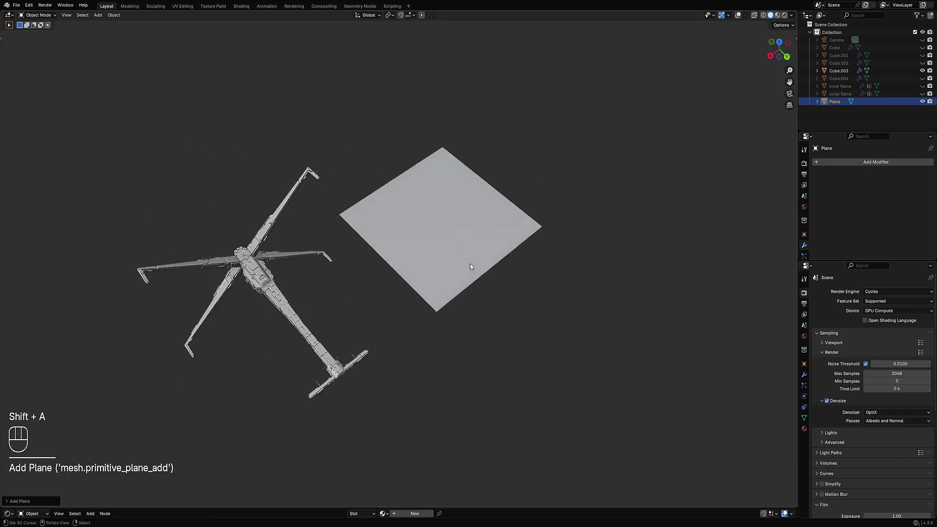
key("x")
Add a cube beside the spaceship and show the viewport overlays again.
key("shift+a")
mouse_move(463, 259)
left_click(493, 296)
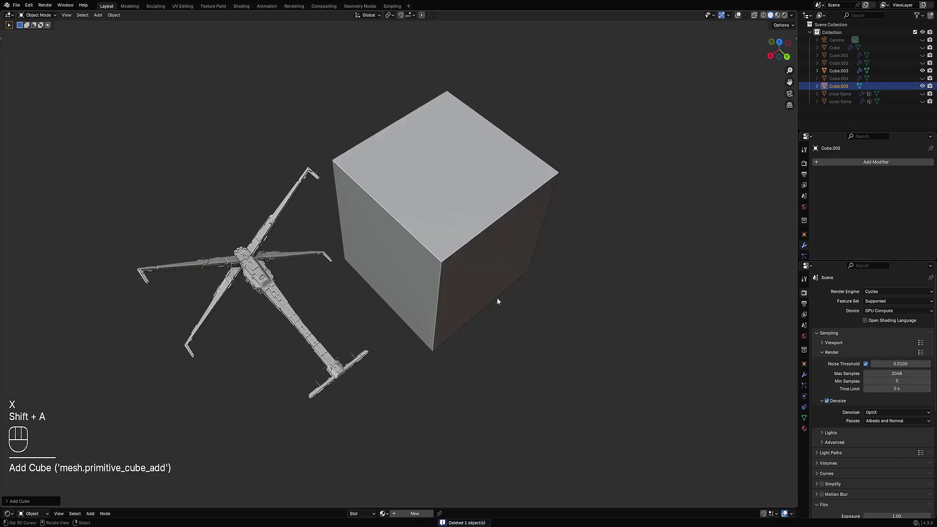
left_click(497, 297)
key("Tab")
middle_click_drag(497, 297, 483, 210)
key("shift+alt+z")
key("Tab")
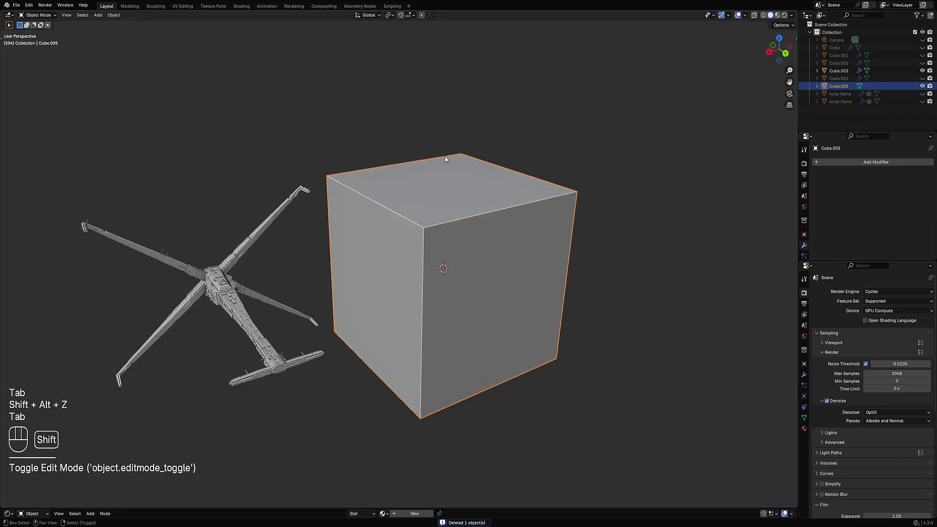
Generate Random Panels on the cube with a maximum depth of 0.1250, trying Split before returning to the Wrap cut method.
key("shift+q")
left_click(440, 163)
left_click_drag(500, 270, 529, 269)
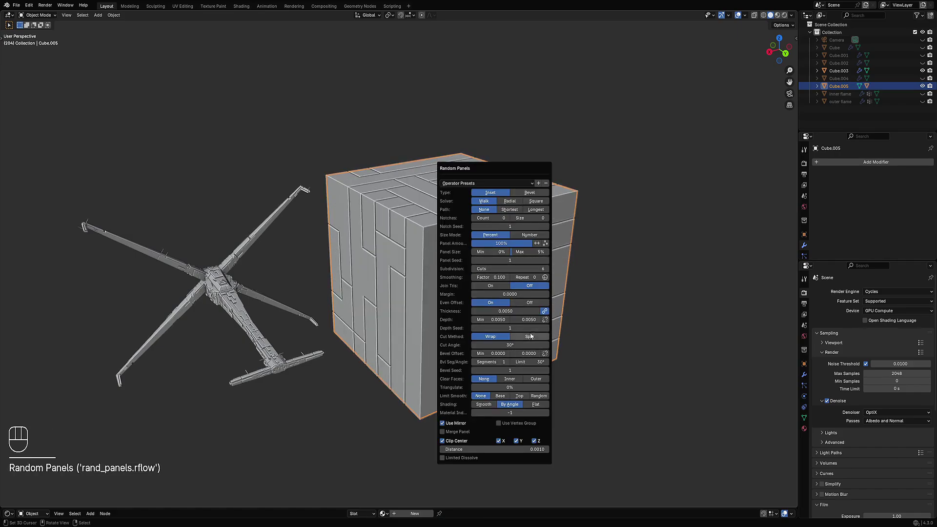
left_click_drag(523, 320, 546, 319)
left_click(526, 335)
left_click(491, 336)
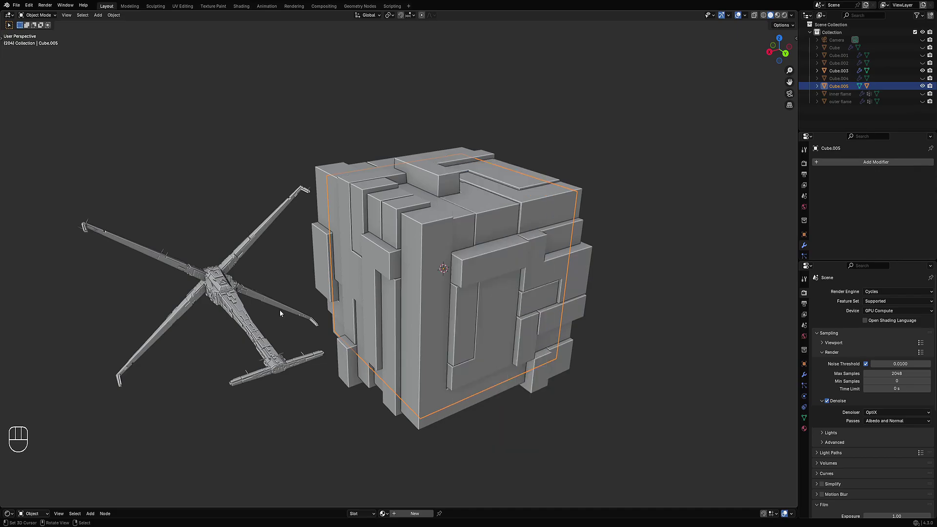
Switch Even Offset off and back on for the cube's random panels to compare their depth.
middle_click_drag(279, 310, 630, 241)
key("F9")
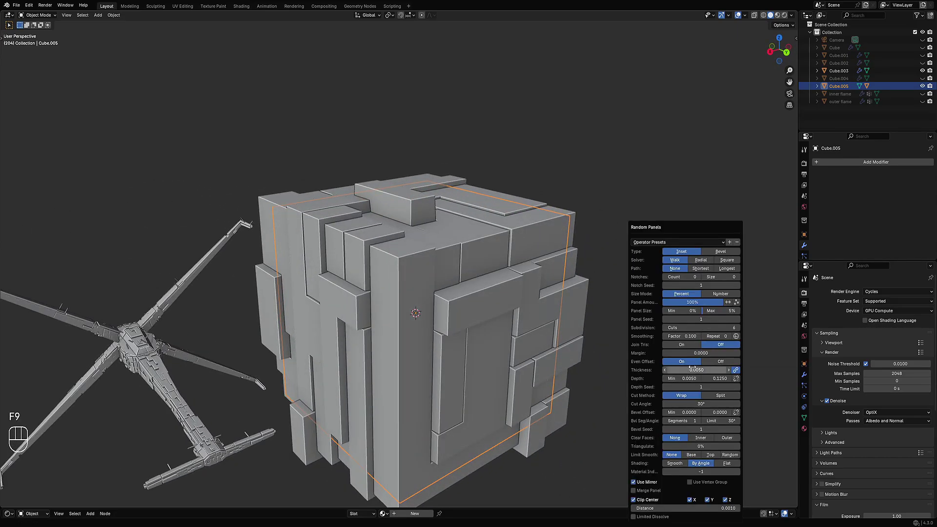
left_click(714, 364)
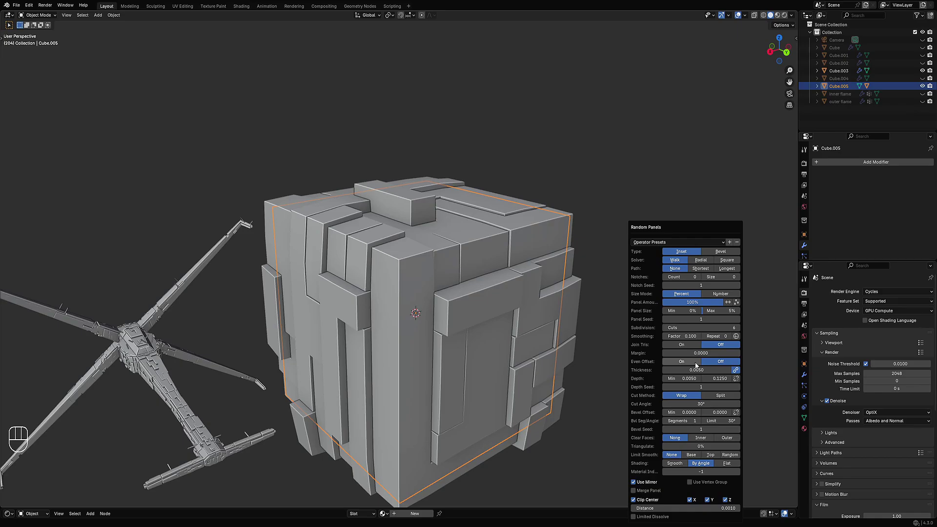
left_click(693, 361)
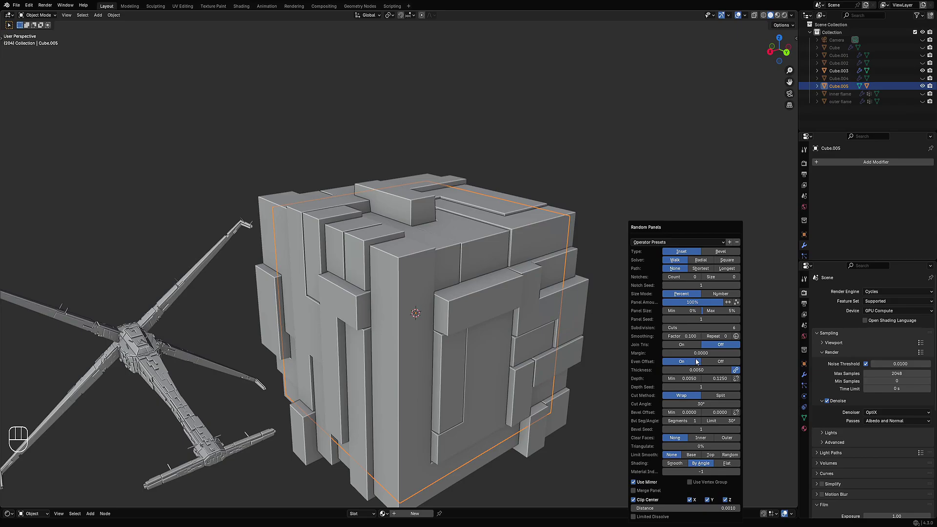
Select the cube's panel object and turn Even Offset off in the Random Panels settings.
scroll(268, 356, "down", 3)
middle_click_drag(268, 356, 222, 291, "shift")
left_click(504, 206)
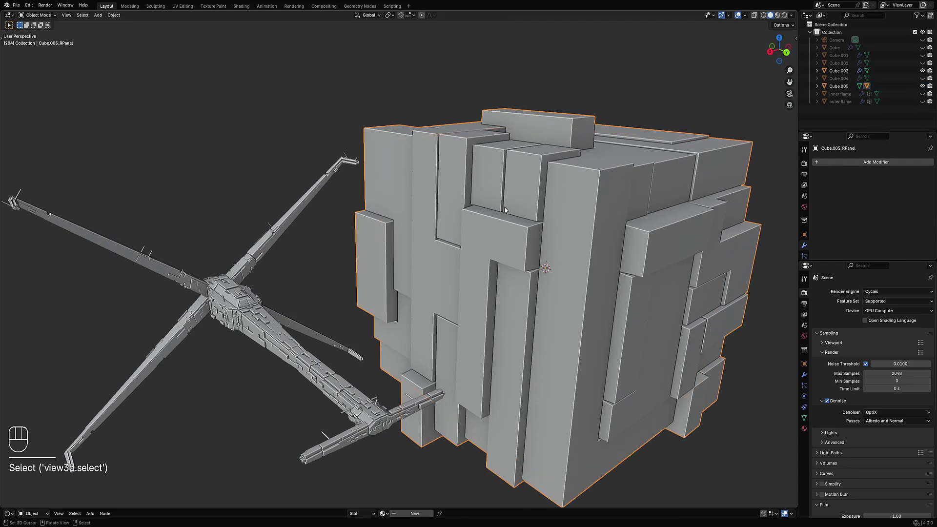
key("F9")
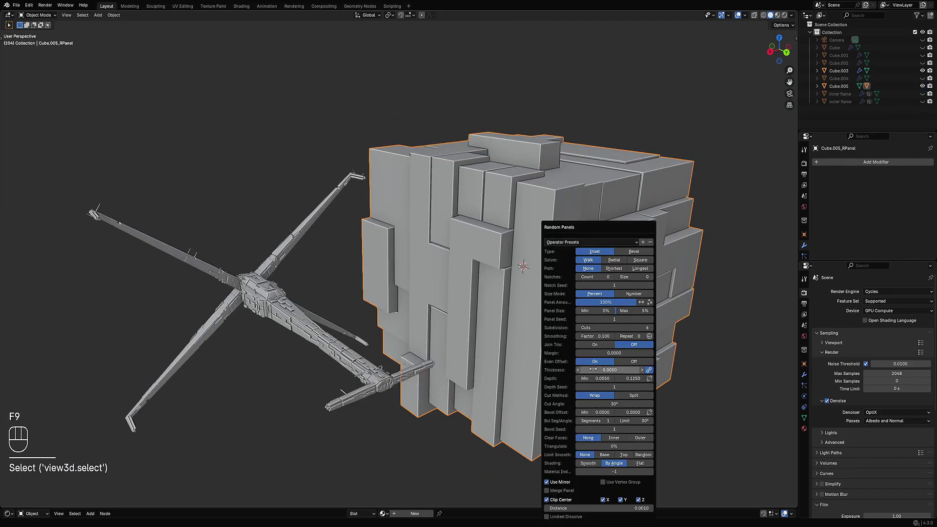
left_click(635, 361)
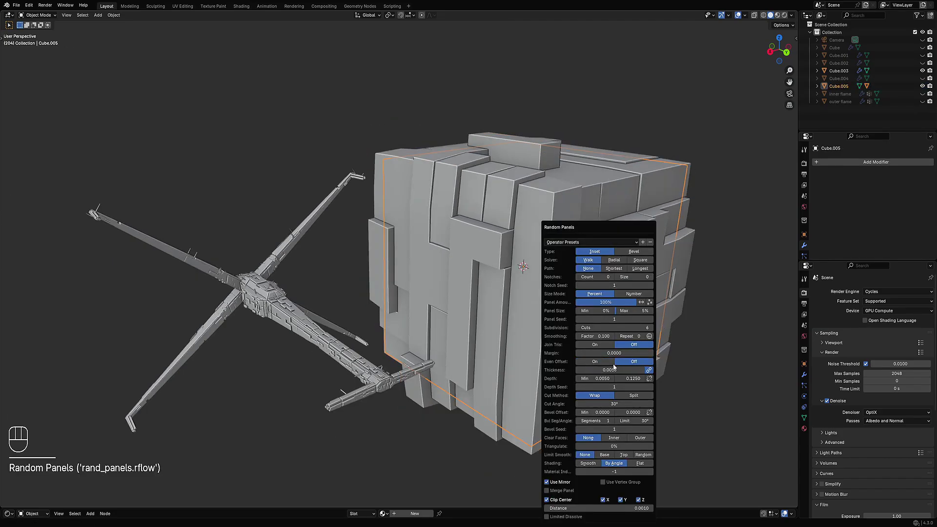
Examine the spaceship's hull plating up close and compare it with the cube's unevenly offset panels.
middle_click_drag(542, 288, 446, 346)
scroll(399, 309, "up", 4)
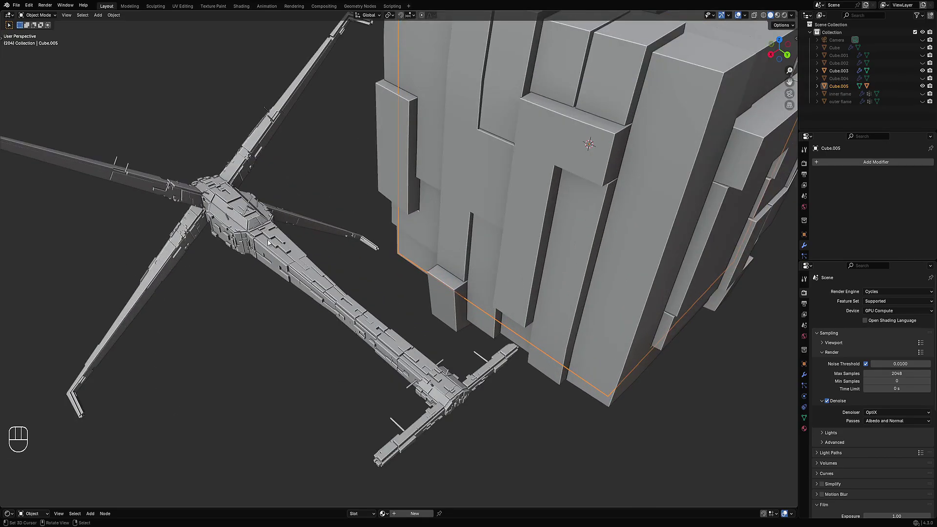
scroll(336, 303, "down", 5)
middle_click_drag(576, 263, 551, 201)
key("F9")
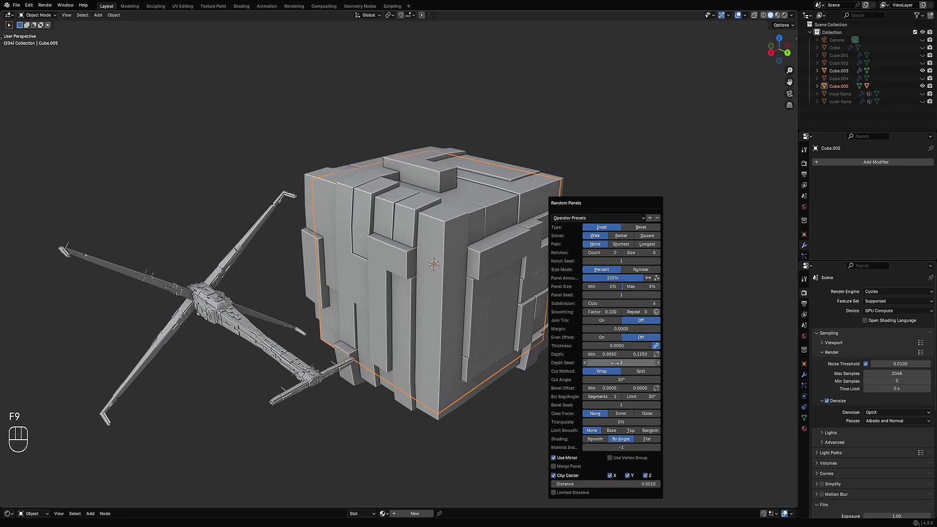
scroll(398, 288, "up", 5)
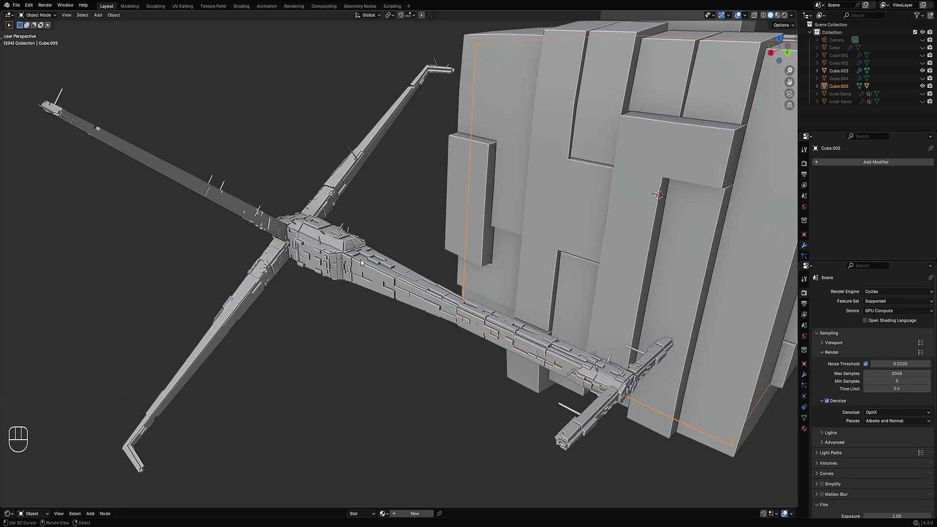
middle_click_drag(434, 314, 542, 314, "shift")
scroll(331, 303, "up", 3)
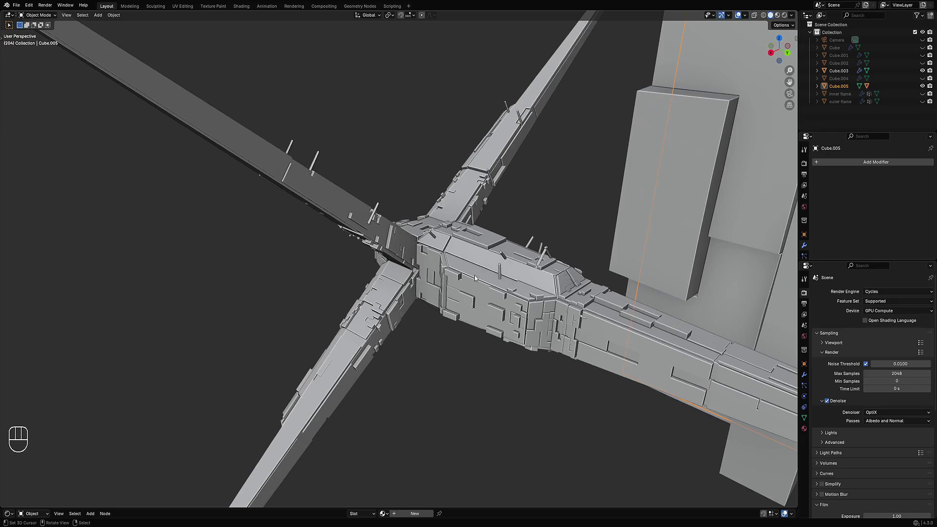
scroll(475, 279, "down", 6)
middle_click_drag(474, 278, 540, 220)
Compare the cube's random panels using the Split cut method, then return to Wrap.
key("F9")
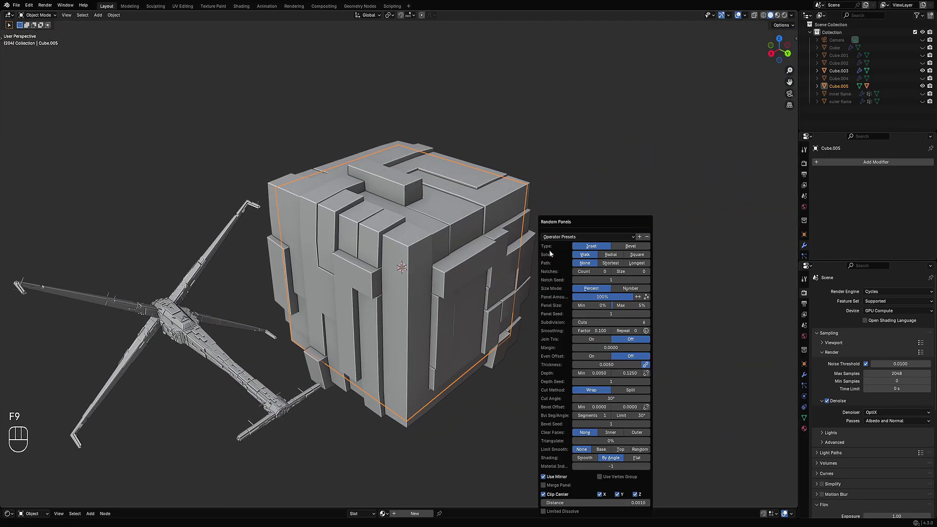
left_click(624, 390)
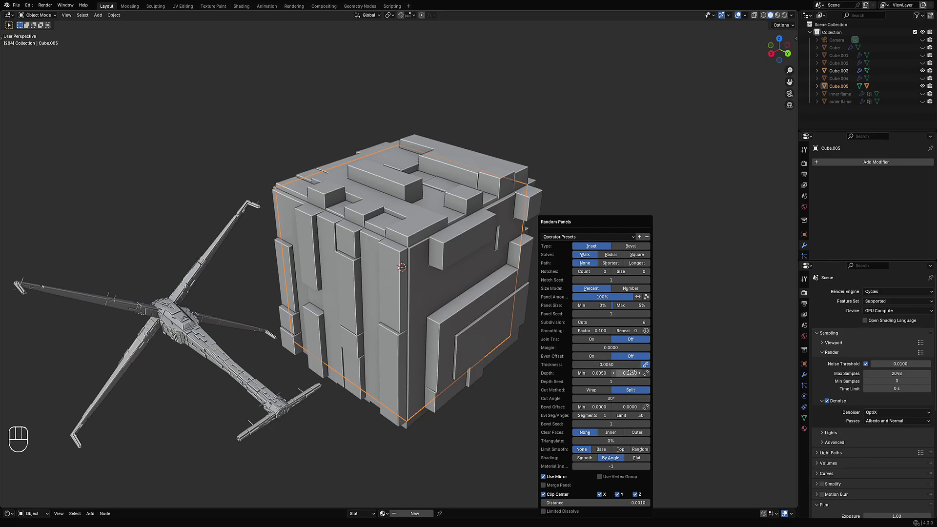
mouse_move(630, 373)
left_mouse_down()
mouse_move(645, 372)
mouse_move(605, 373)
mouse_move(649, 372)
mouse_move(628, 372)
left_mouse_up()
left_click(585, 391)
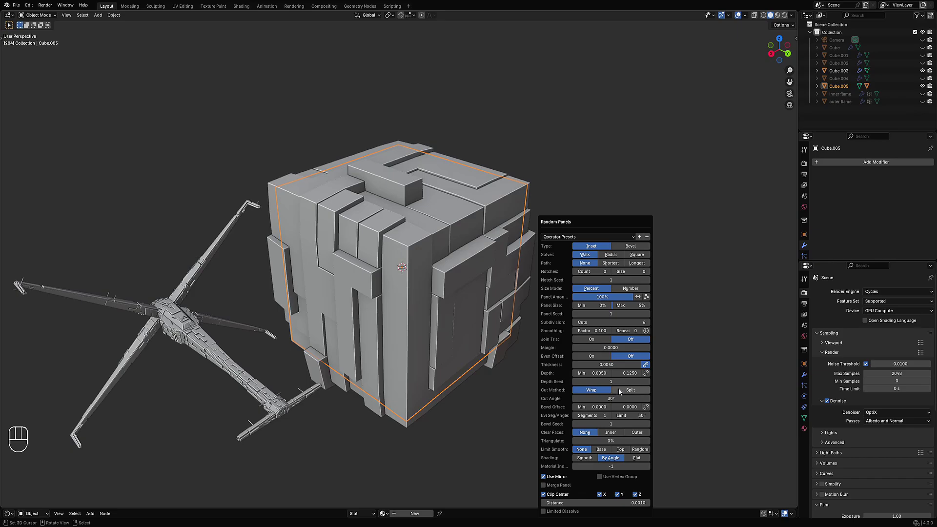
Increase the maximum depth of the cube's random panels well beyond 0.1250 and view their exaggerated relief.
middle_click_drag(488, 341, 376, 330)
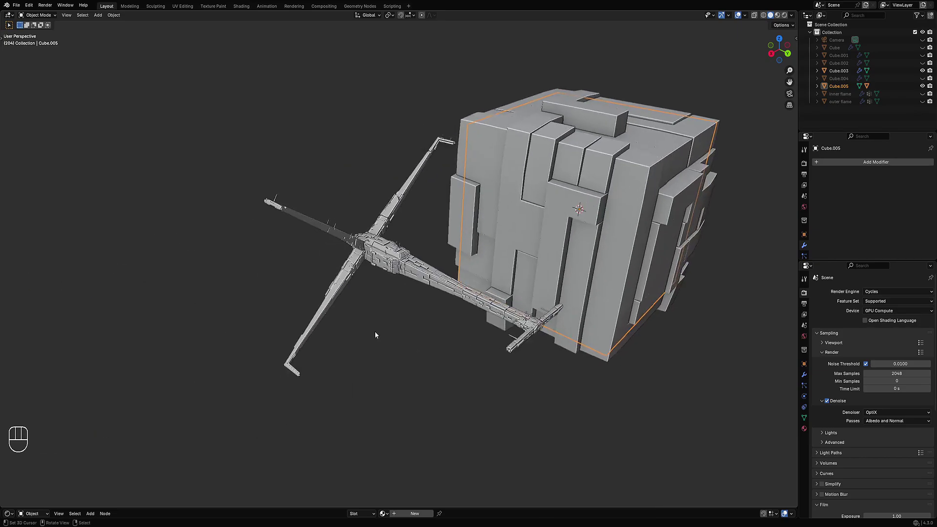
scroll(363, 251, "up", 3)
key("shift+c")
middle_click_drag(661, 282, 525, 301)
key("F9")
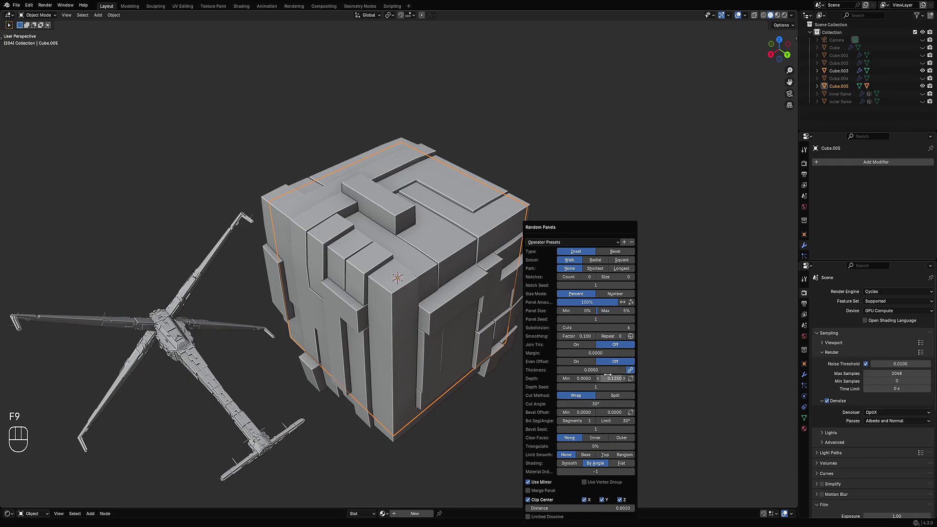
left_click_drag(610, 378, 539, 370)
scroll(435, 274, "down", 3)
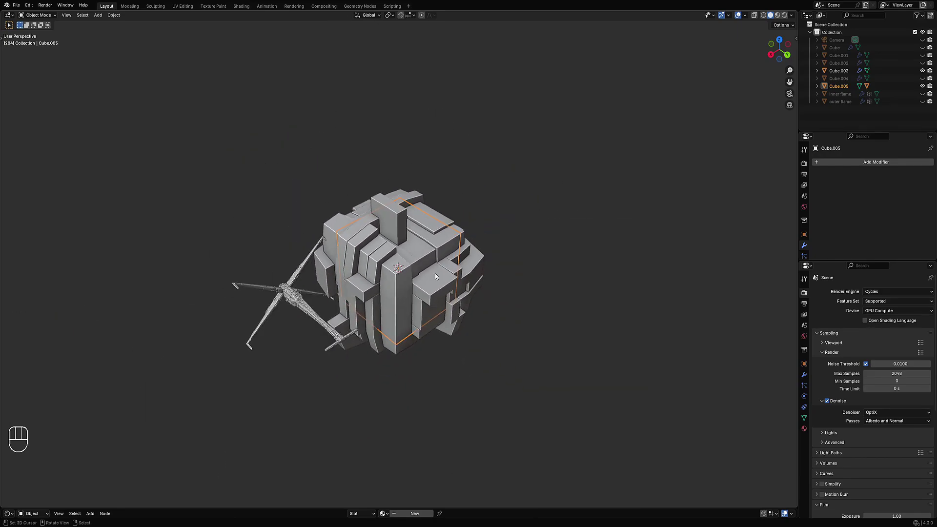
middle_click_drag(443, 288, 481, 276)
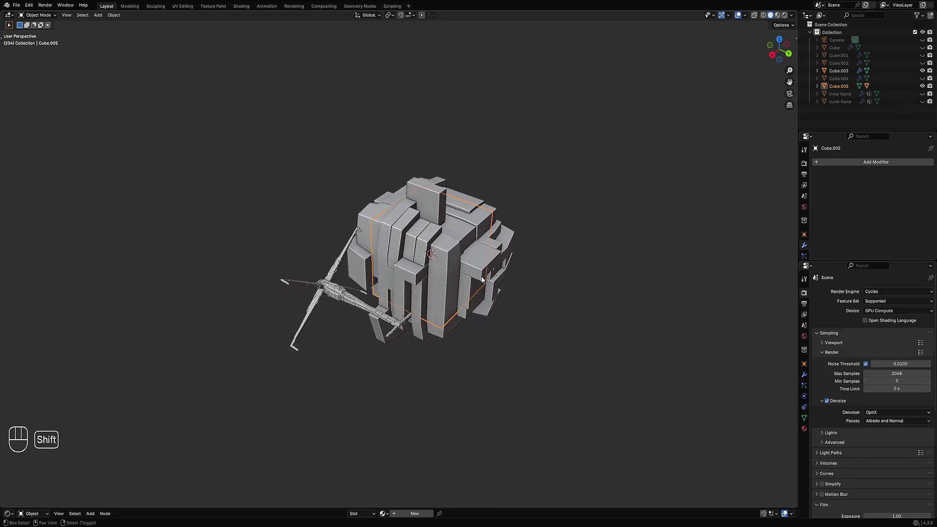
scroll(480, 282, "up", 3)
Delete the demonstration cube and its random panel object.
left_click(487, 262)
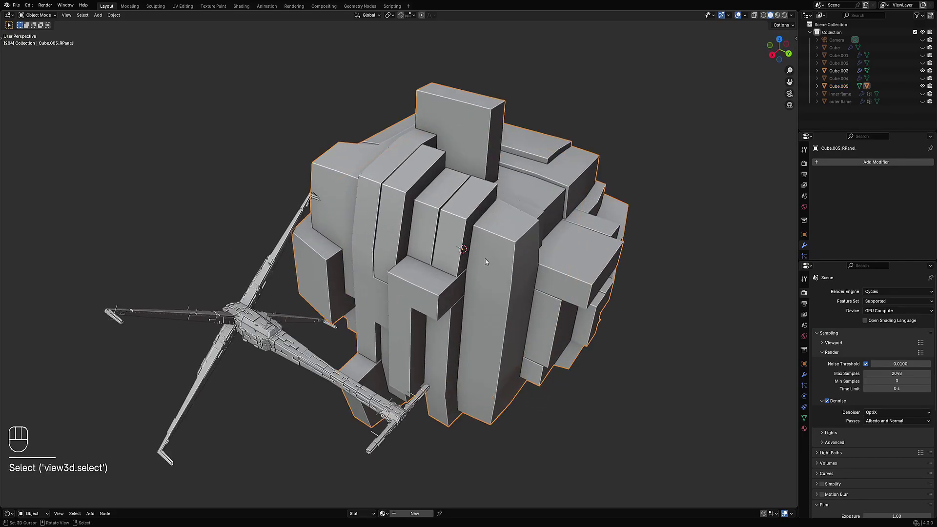
key("x")
left_click(485, 260)
key("x")
left_click(474, 259)
Select the spaceship and mark the plating where the boom leaves the fuselage with annotation strokes.
scroll(466, 276, "up", 5)
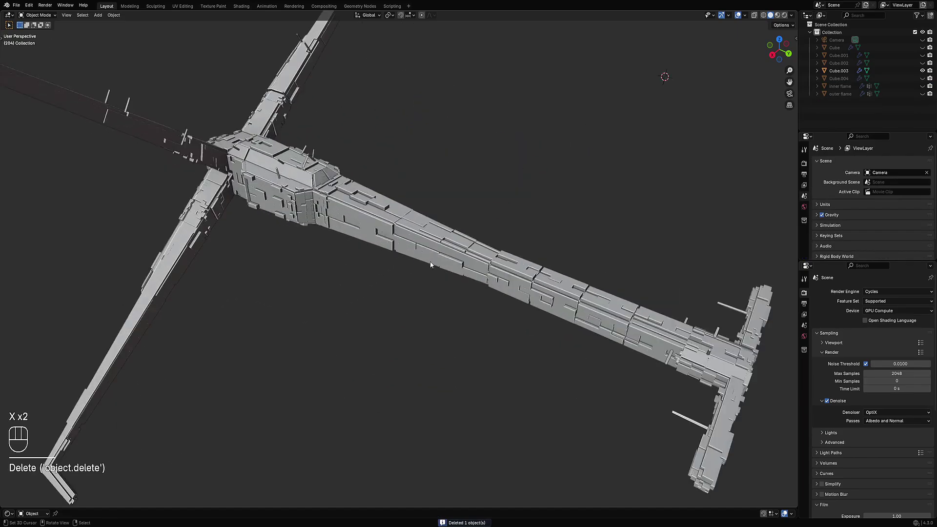
left_click(430, 262)
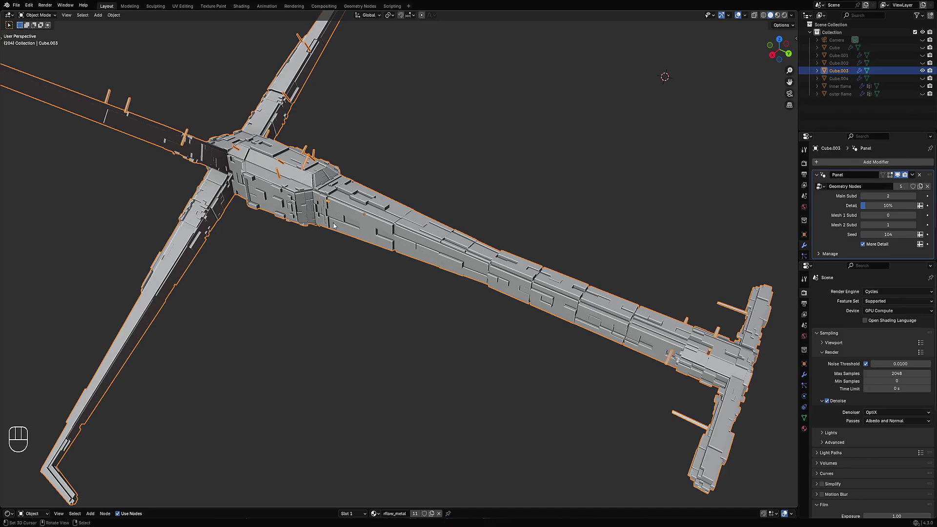
scroll(334, 226, "down", 4)
scroll(451, 248, "up", 7)
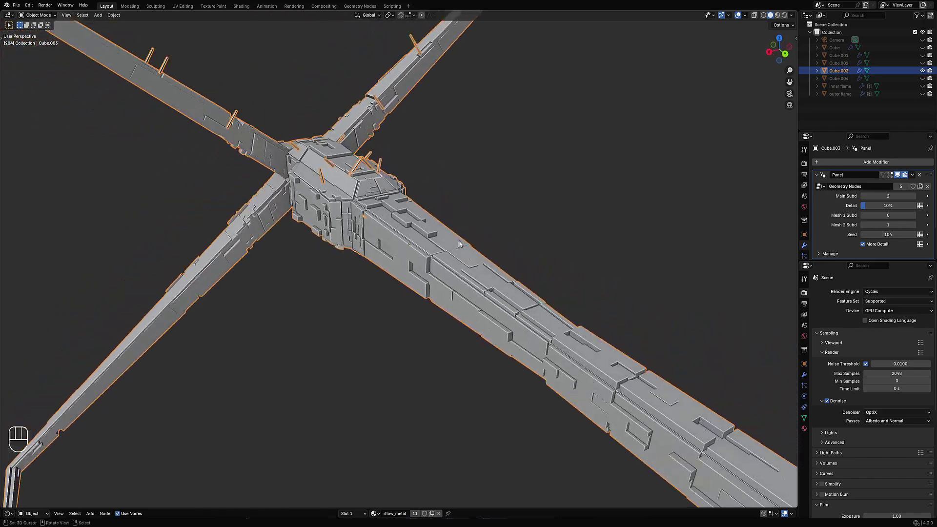
scroll(459, 244, "down", 1)
left_click_drag(408, 232, 396, 273)
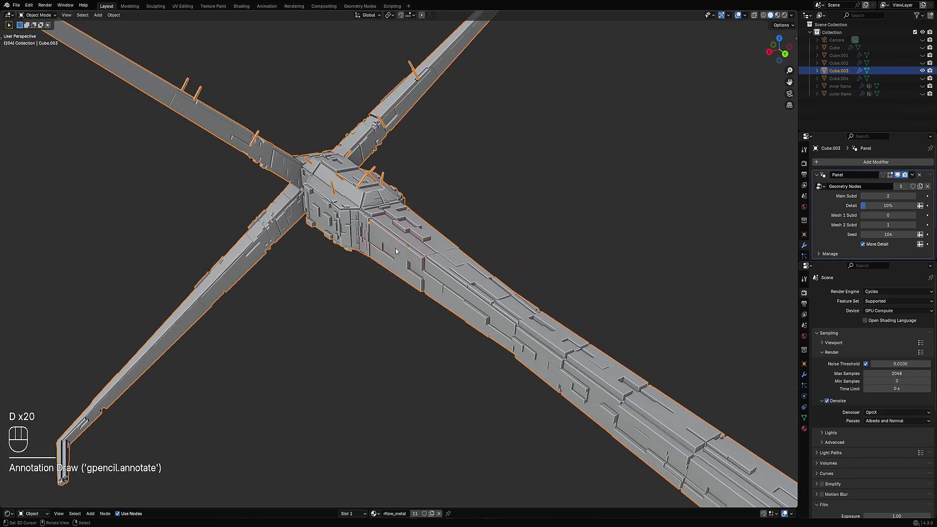
Inspect the ship's panelling with overlays toggled off and on, and deselect everything.
middle_click_drag(395, 249, 573, 270)
scroll(422, 274, "up", 4)
key("shift+alt+z")
key("shift+alt+z")
scroll(386, 253, "down", 3)
scroll(492, 257, "down", 2)
key("alt+a")
mouse_move(491, 257)
middle_mouse_down()
mouse_move(467, 229)
mouse_move(458, 248)
mouse_move(489, 245)
middle_mouse_up()
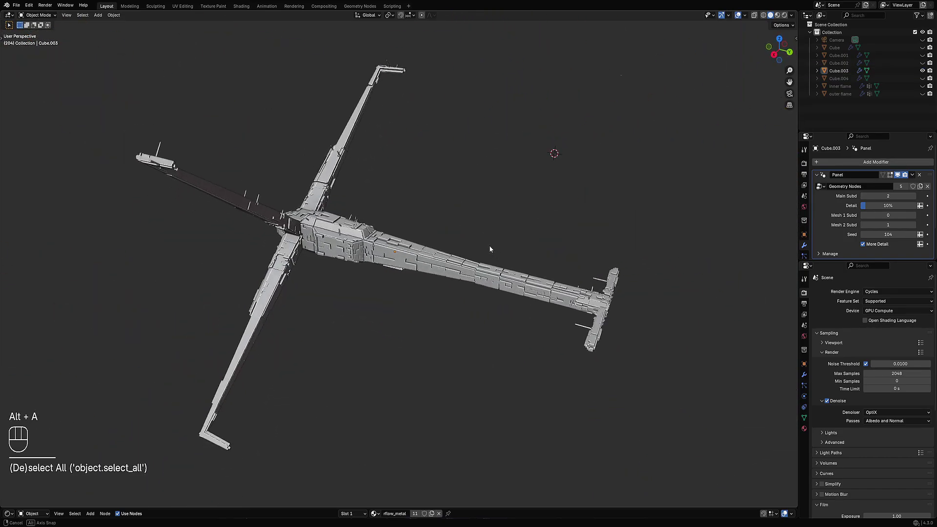
middle_click_drag(425, 259, 421, 260, "shift")
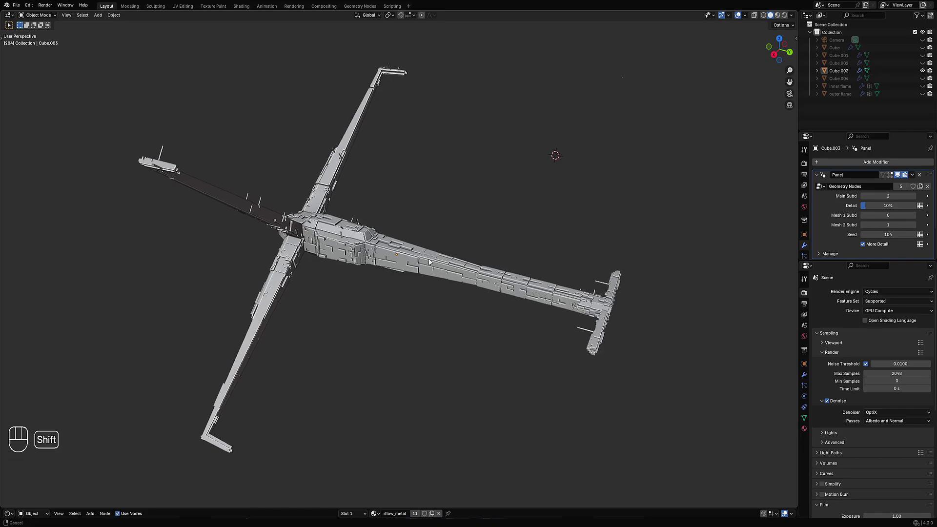
Mark the plating where the fins meet the boom's tip with an annotation.
scroll(415, 260, "up", 3)
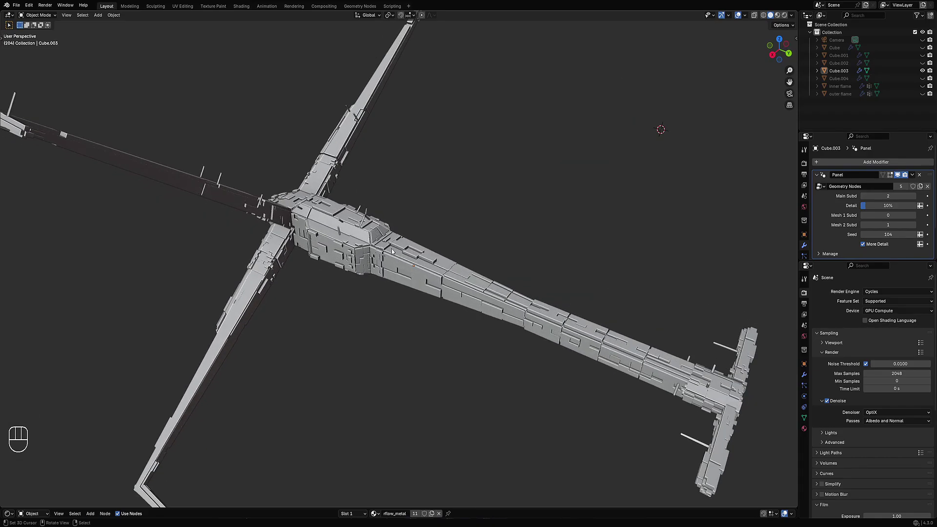
middle_click_drag(512, 298, 424, 283)
scroll(491, 305, "down", 1)
scroll(424, 287, "up", 3)
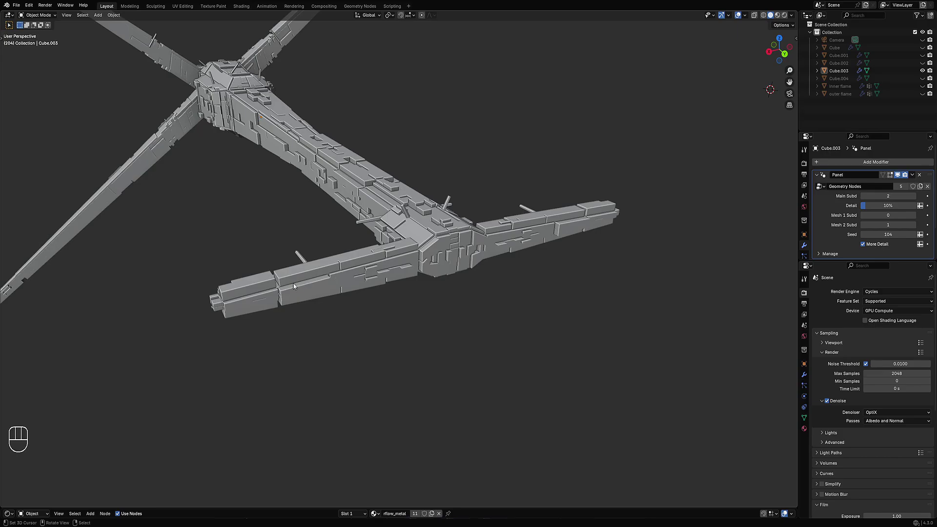
key("d")
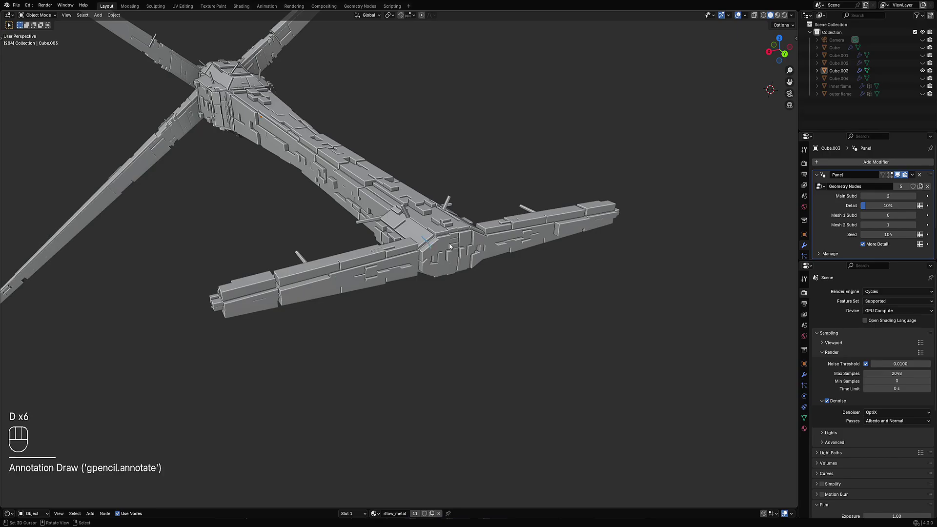
Extrude the wingtip face opposite the winglet into a short stub and scale its end face.
scroll(383, 236, "down", 5)
middle_click_drag(392, 216, 476, 228)
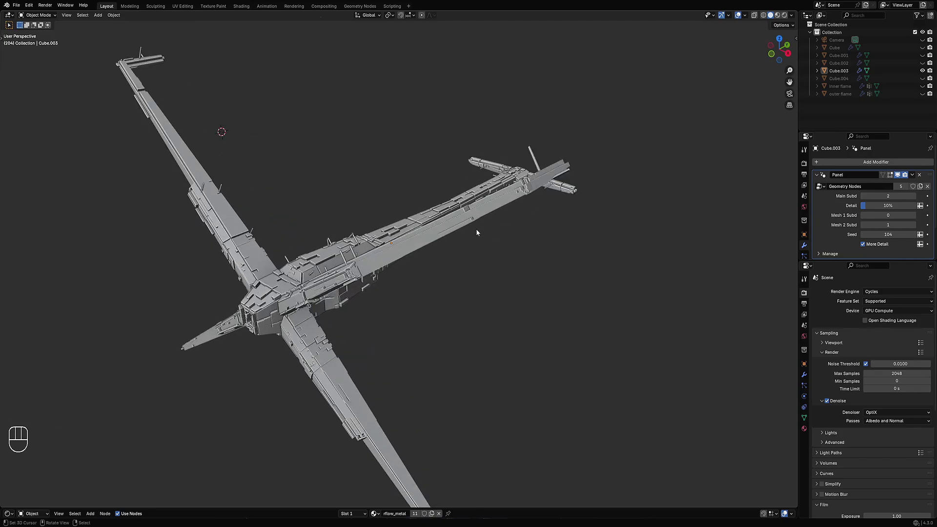
key("Tab")
key("shift+alt+z")
key("shift+alt+z")
key("3")
left_click(515, 202)
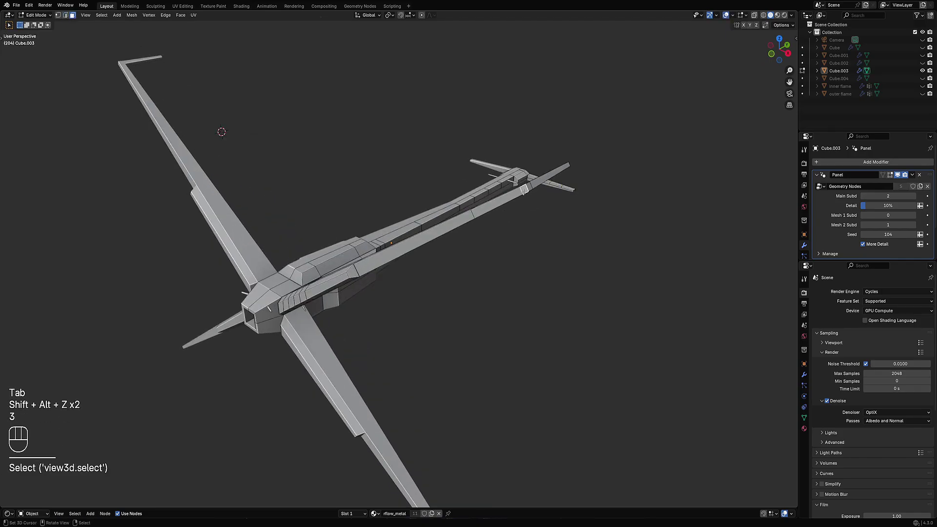
middle_click_drag(515, 201, 488, 249)
key("e")
left_click(476, 252)
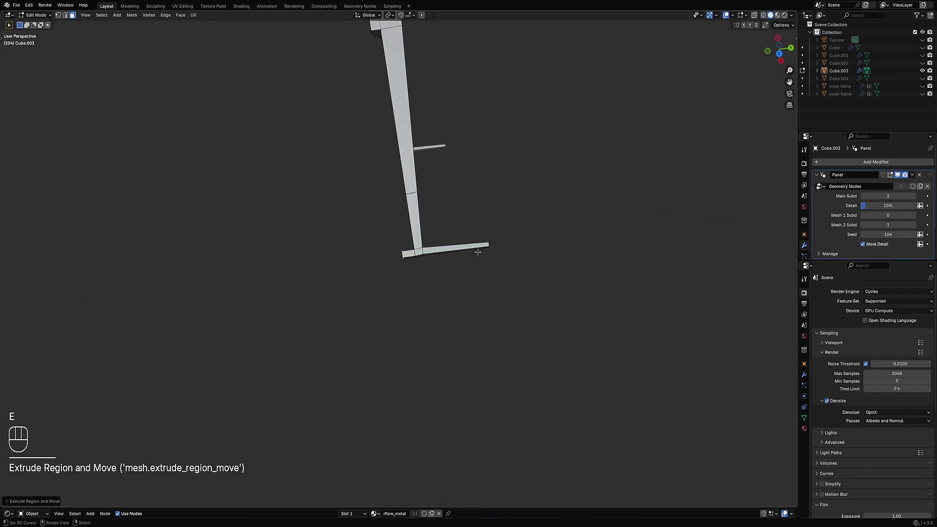
key("s")
left_click(440, 251)
mouse_move(480, 255)
middle_mouse_down()
mouse_move(476, 270)
mouse_move(548, 251)
mouse_move(624, 250)
mouse_move(633, 235)
mouse_move(441, 289)
mouse_move(433, 274)
mouse_move(430, 283)
mouse_move(701, 192)
mouse_move(592, 122)
mouse_move(429, 218)
mouse_move(439, 237)
mouse_move(432, 229)
mouse_move(416, 289)
mouse_move(458, 244)
middle_mouse_up()
key("Tab")
Switch the viewport to rendered shading and maximise the 3D view.
key("shift+alt+z")
key("shift+alt+z")
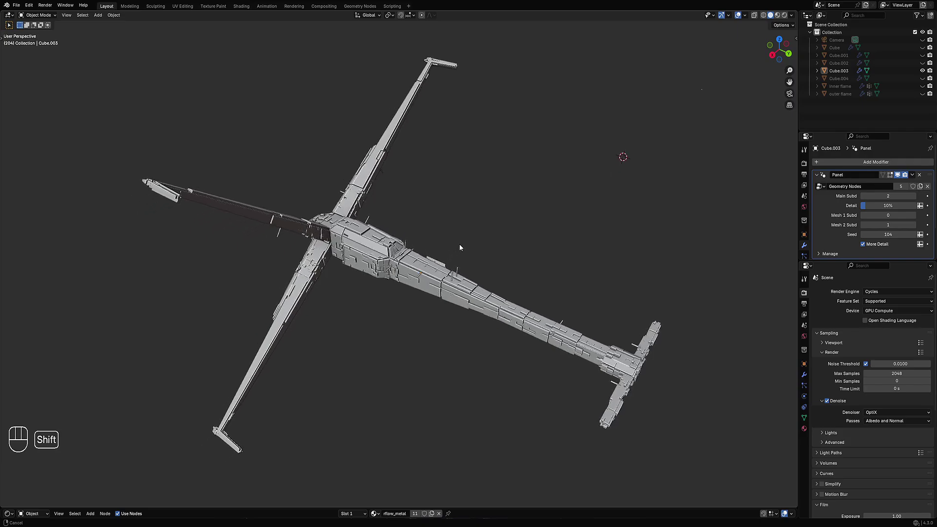
key("z")
left_click(534, 159)
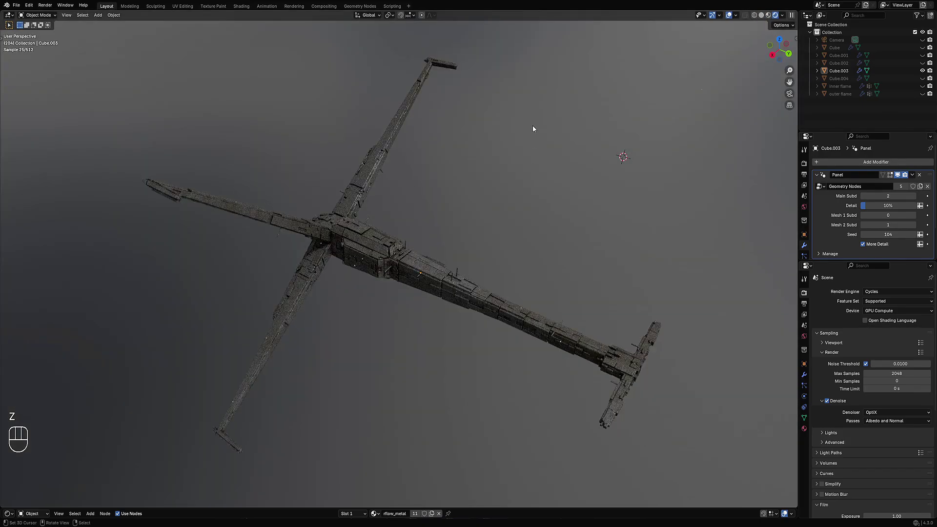
middle_click_drag(545, 274, 496, 321)
key("ctrl+space")
Reveal all hidden ships and clear the selection.
scroll(573, 270, "down", 4)
key("alt+h")
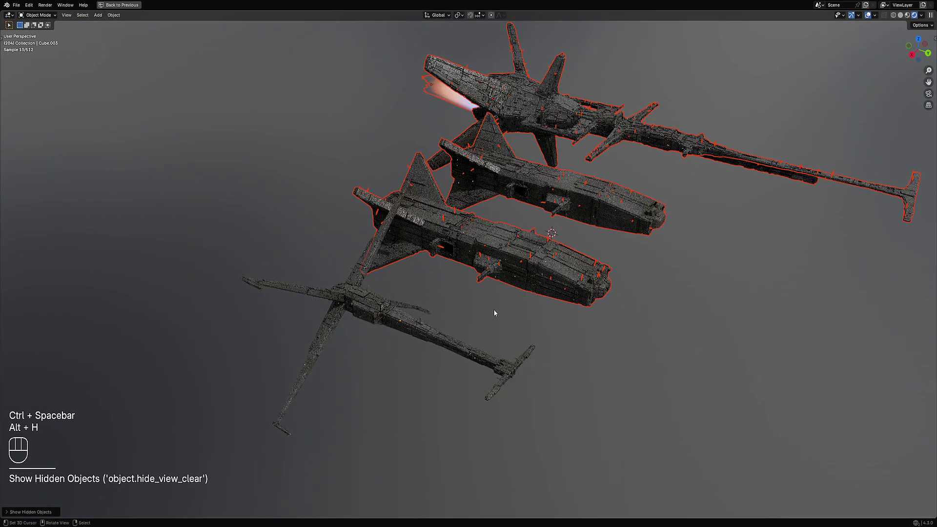
key("alt+a")
From the top view, move the slender ship about 0.4 m in X and -0.7 m in Y, then deselect it.
middle_click_drag(562, 303, 526, 342)
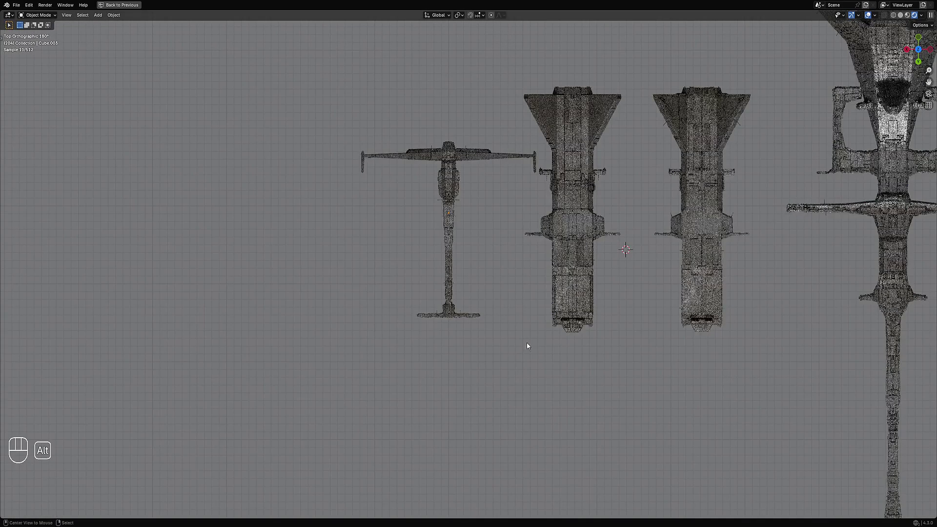
left_click(420, 289)
key("g")
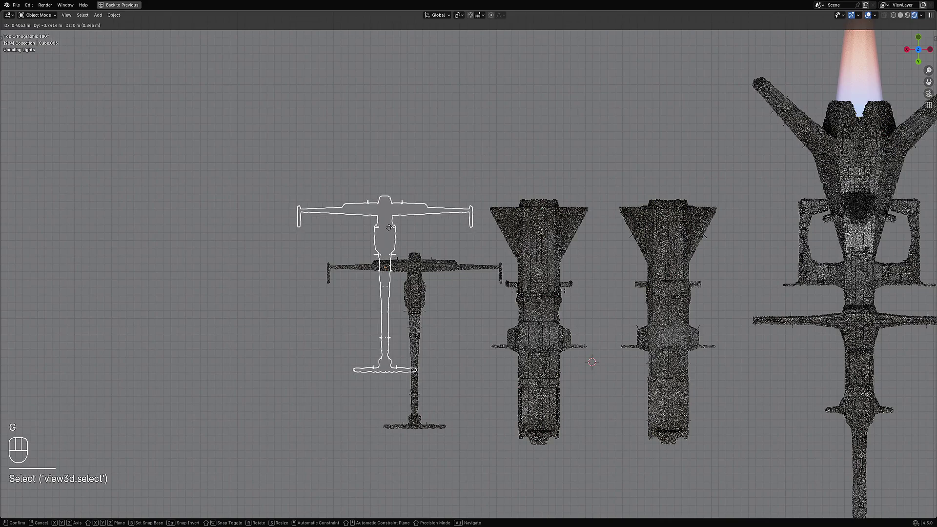
left_click(390, 232)
key("alt+a")
Examine the four rendered ships side by side from several angles.
middle_click_drag(546, 312, 582, 254)
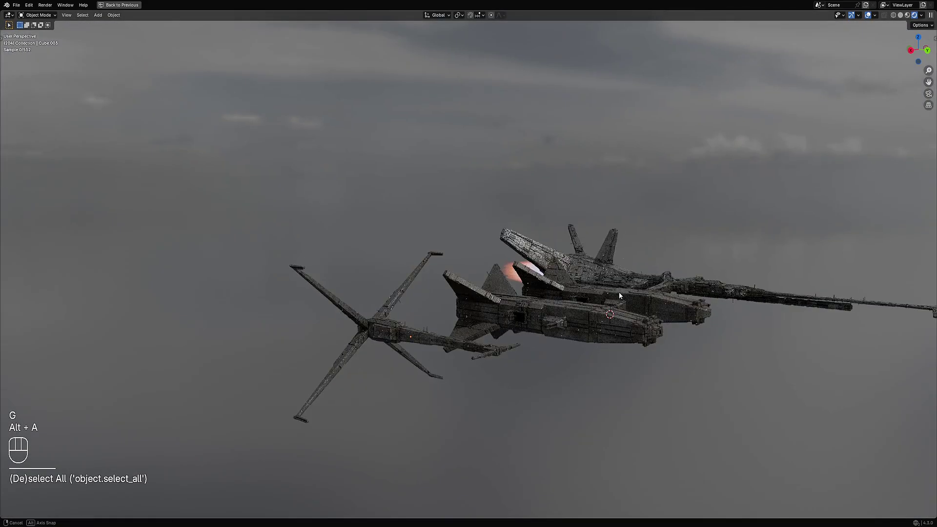
middle_click_drag(618, 292, 522, 256)
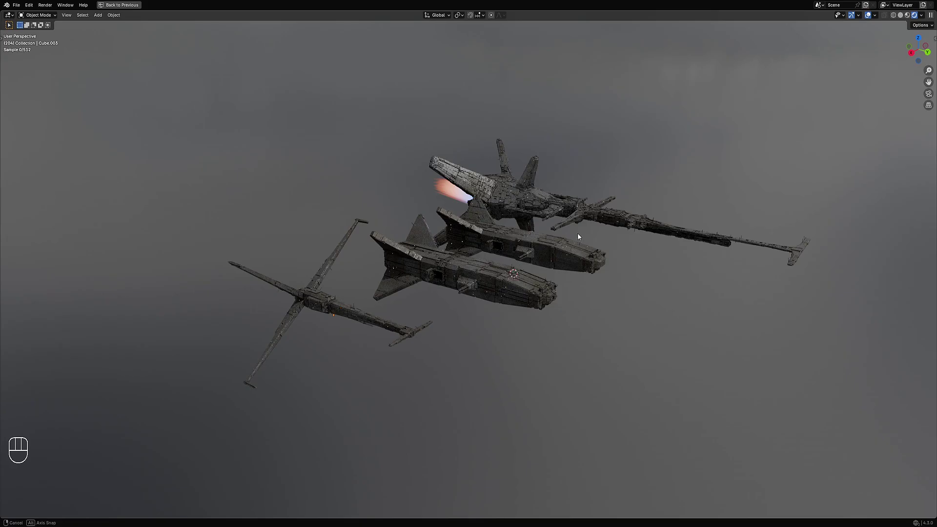
middle_click_drag(578, 233, 552, 237)
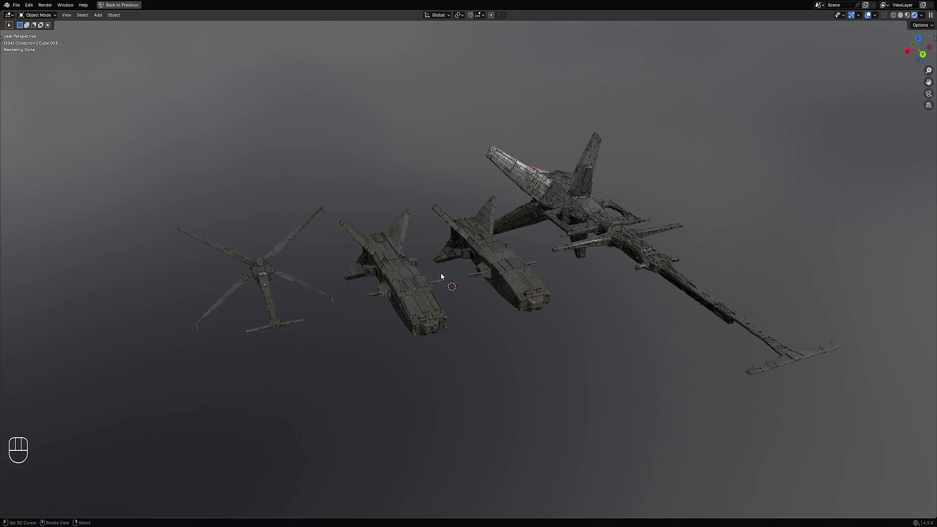
scroll(438, 273, "up", 3)
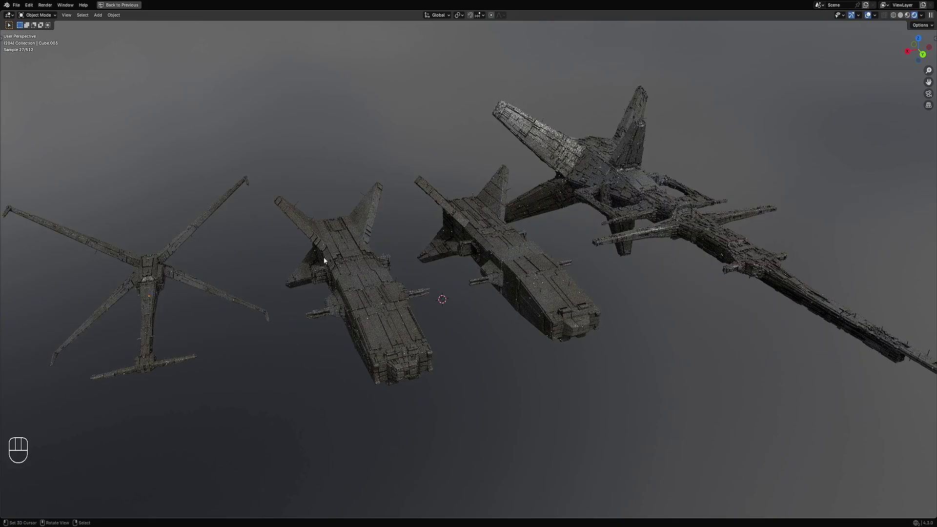
middle_click_drag(361, 257, 493, 188)
key("shift+q")
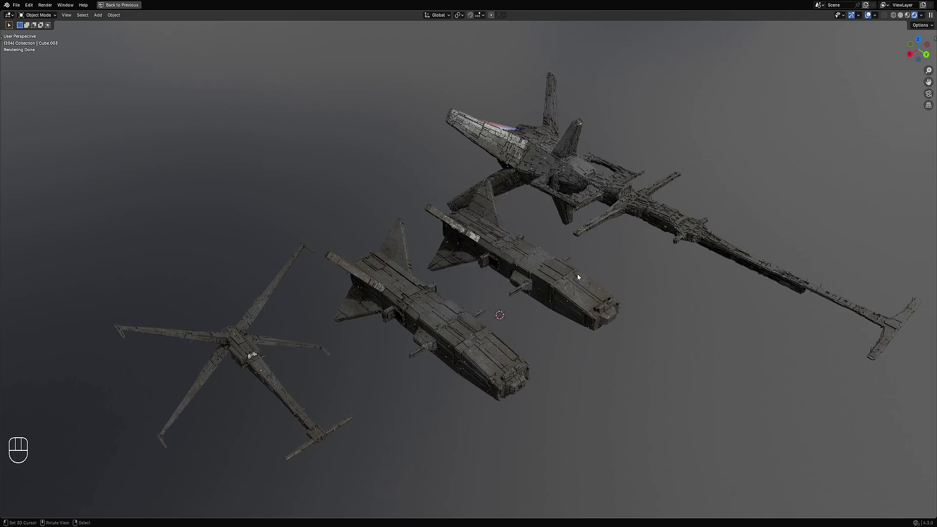
mouse_move(573, 273)
middle_mouse_down()
mouse_move(460, 335)
mouse_move(471, 229)
mouse_move(490, 277)
mouse_move(620, 293)
mouse_move(784, 272)
mouse_move(604, 285)
mouse_move(577, 264)
middle_mouse_up()
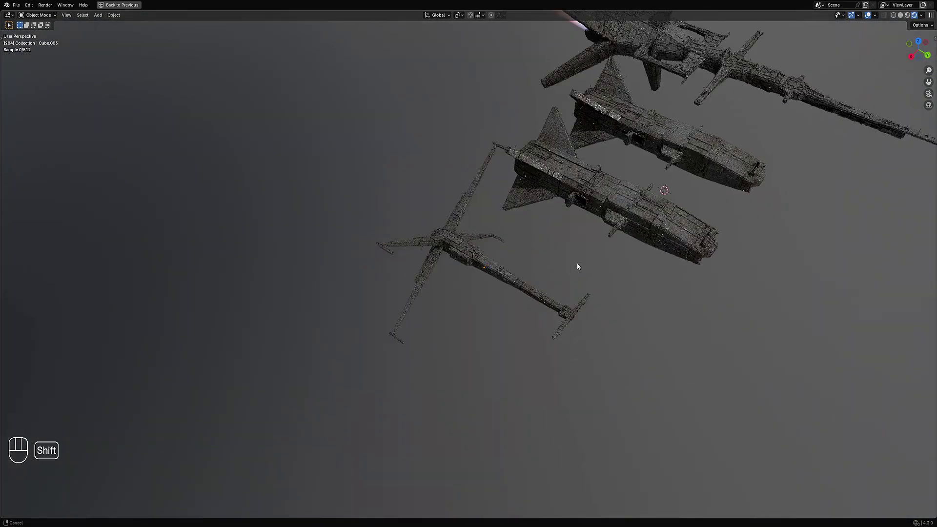
Isolate the slender ship and place a duplicate of it beside the original along the X axis.
left_click(504, 277, "shift")
middle_click_drag(504, 277, 558, 230)
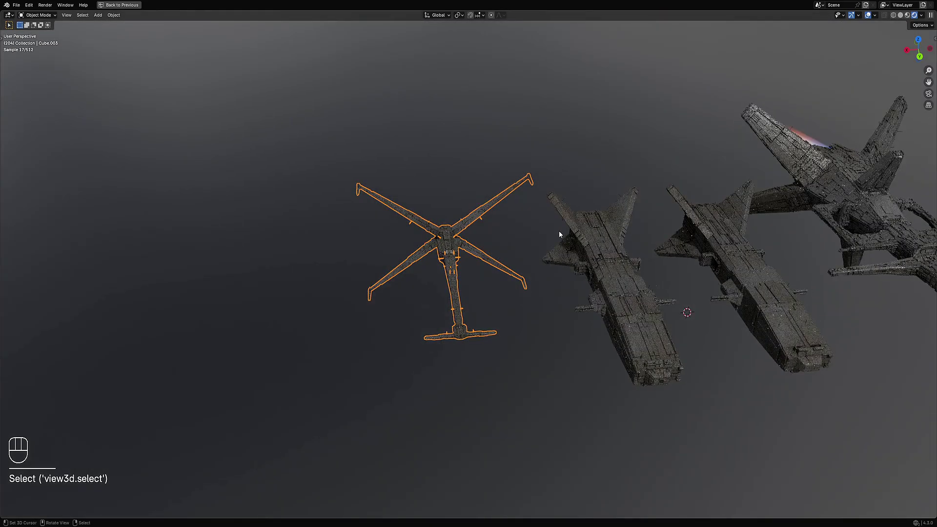
key("shift+h")
key("shift+d")
key("x")
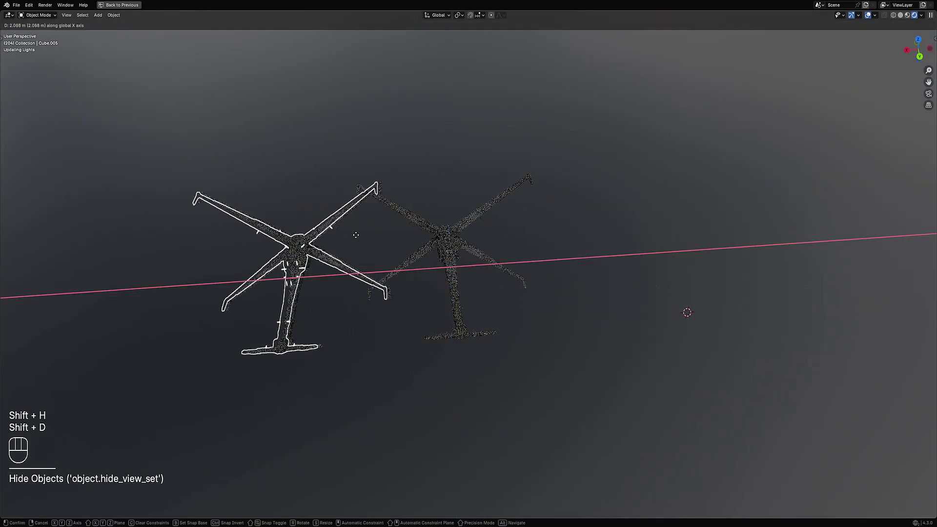
left_click(296, 236)
middle_click_drag(377, 245, 494, 224)
Hide the overlays, restore the full layout and set the duplicate's Panel seed to 106.
key("shift+alt+z")
key("ctrl+space")
middle_click_drag(428, 202, 429, 205)
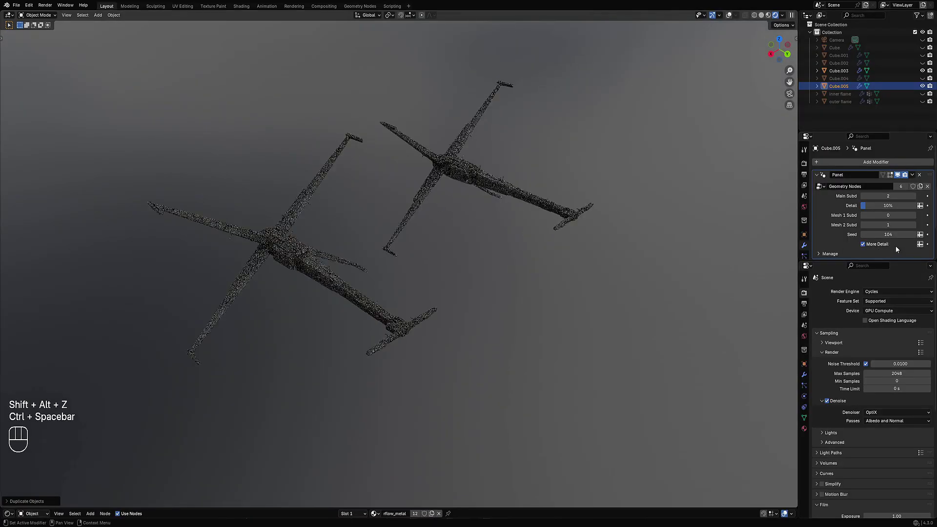
scroll(889, 234, "up", 1, "ctrl")
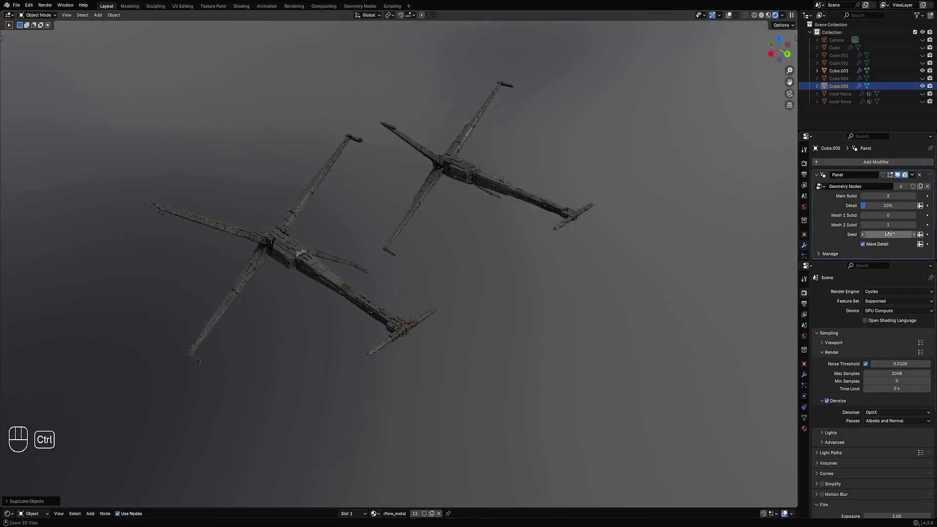
scroll(890, 234, "up", 3, "ctrl")
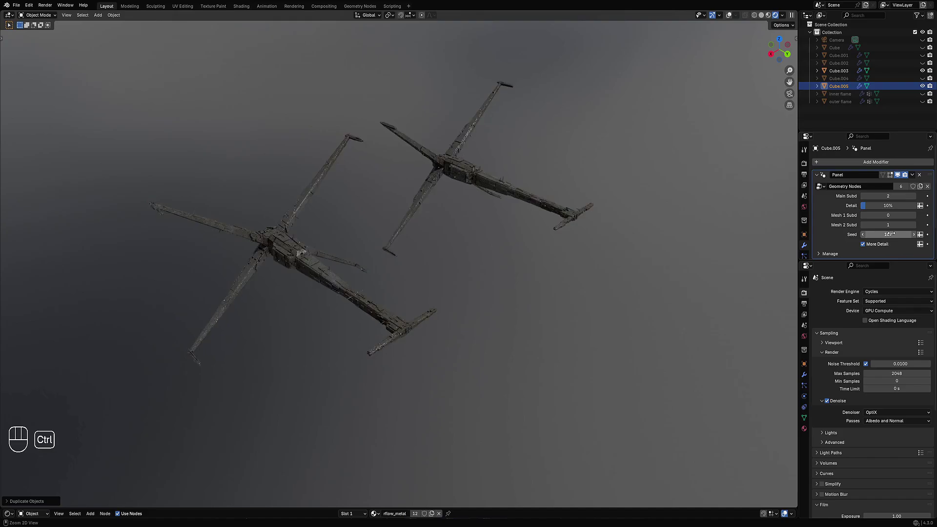
scroll(890, 235, "up", 4, "ctrl")
scroll(890, 234, "down", 1, "ctrl")
Duplicate the re-seeded ship along the X axis to make a third ship in the row.
middle_click_drag(688, 271, 520, 304)
left_click(278, 286)
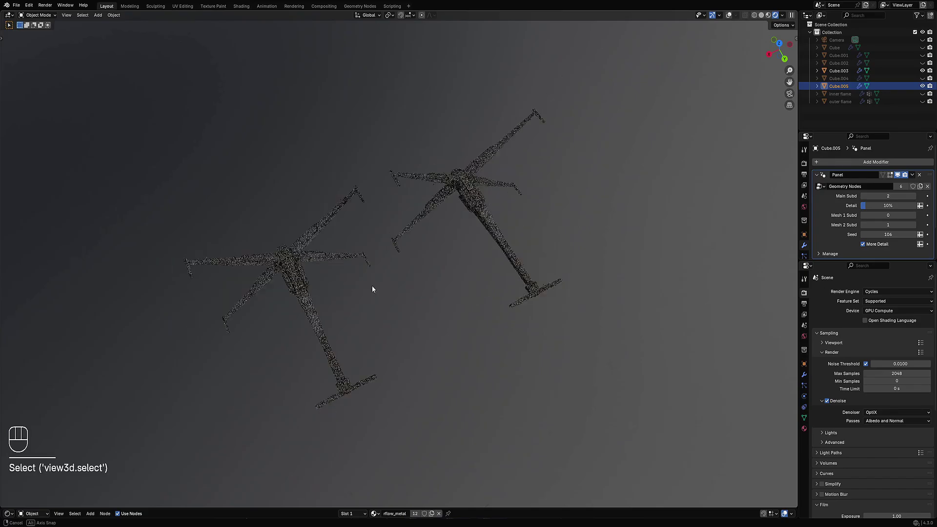
middle_click_drag(373, 289, 488, 234)
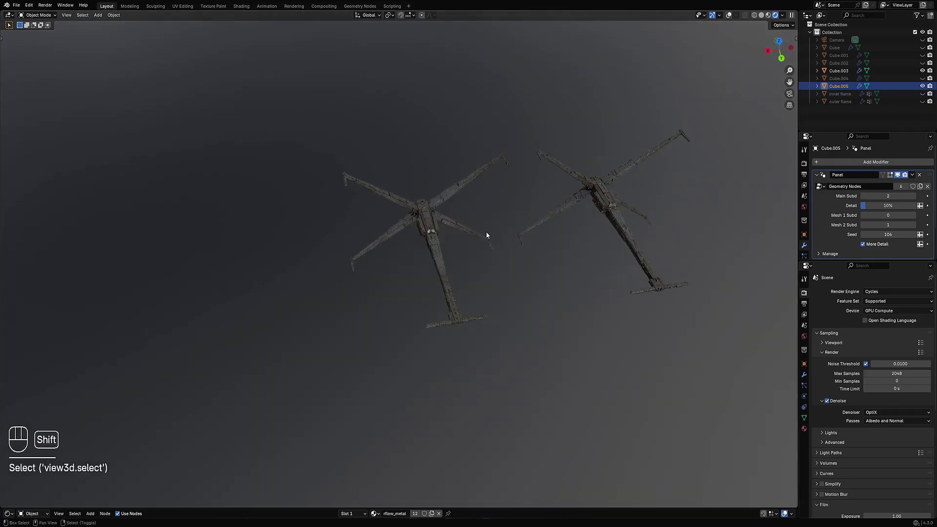
key("shift+d")
key("x")
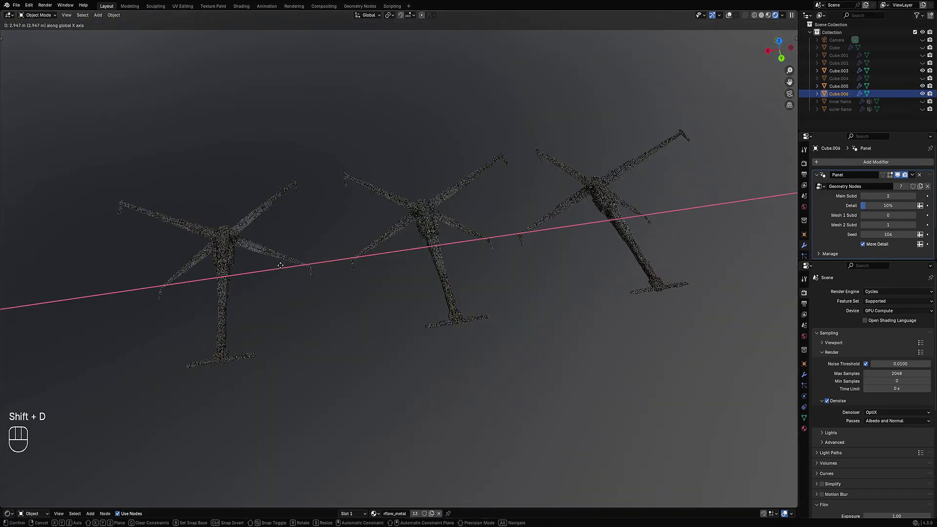
left_click(358, 265)
middle_click_drag(359, 266, 543, 219)
Step through seed variations on the third ship's Panel modifier, ending with seed 115.
key("shift+alt+z")
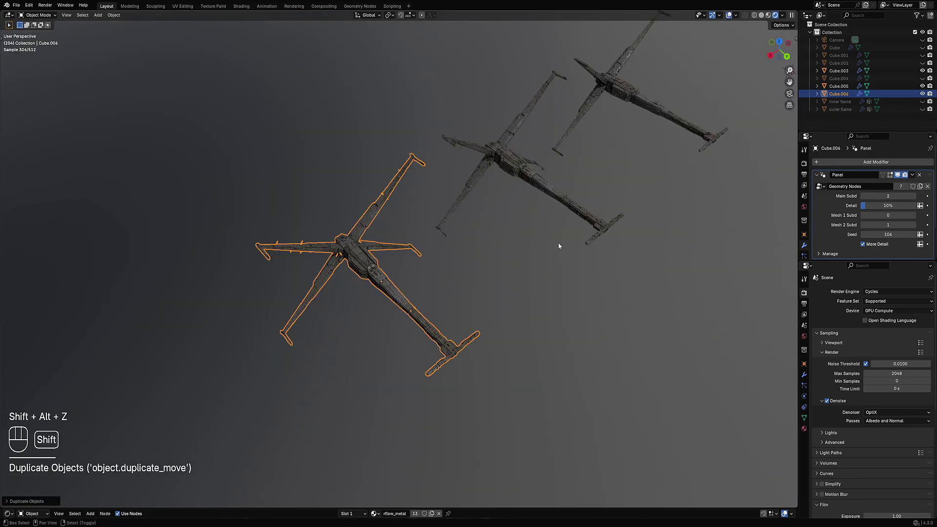
key("shift+alt+z")
scroll(890, 234, "up", 2, "ctrl")
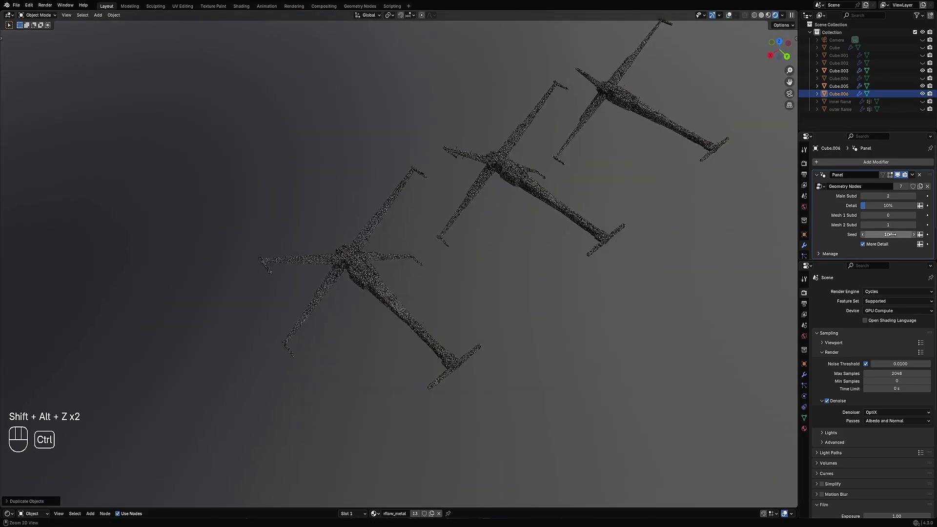
scroll(891, 234, "up", 2, "ctrl")
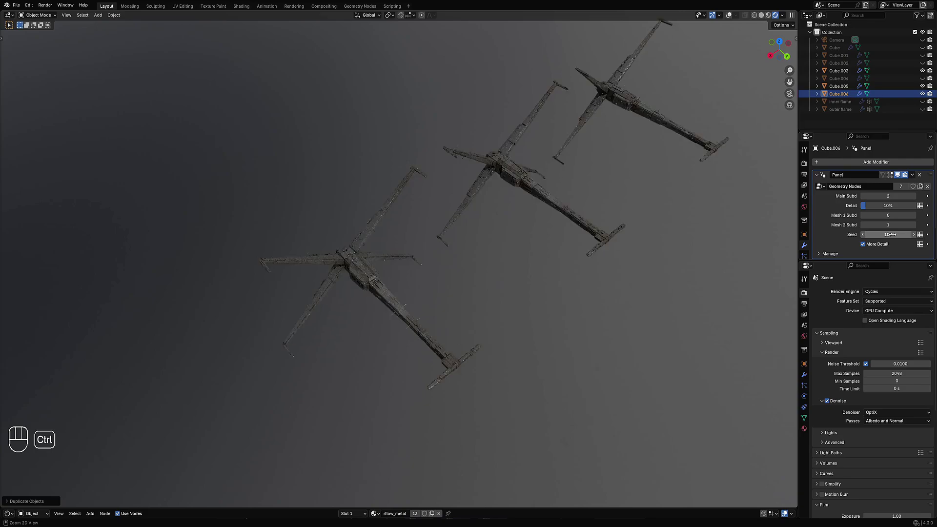
scroll(890, 234, "up", 1, "ctrl")
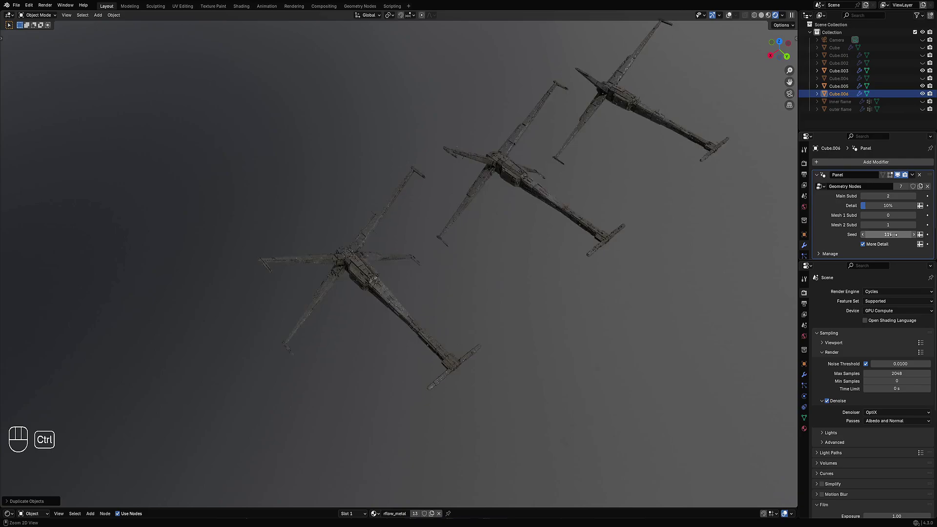
scroll(892, 234, "up", 1, "ctrl")
scroll(892, 234, "up", 1, "ctrl")
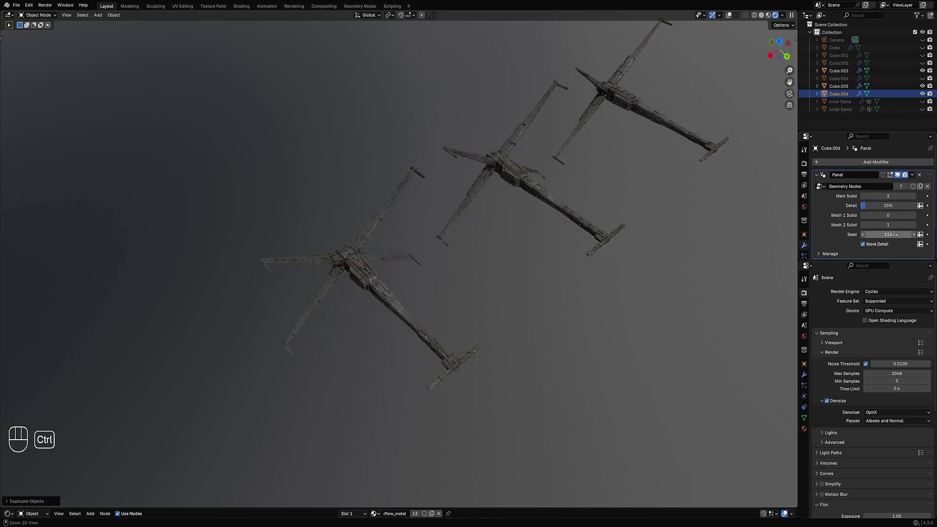
middle_click_drag(690, 266, 517, 265)
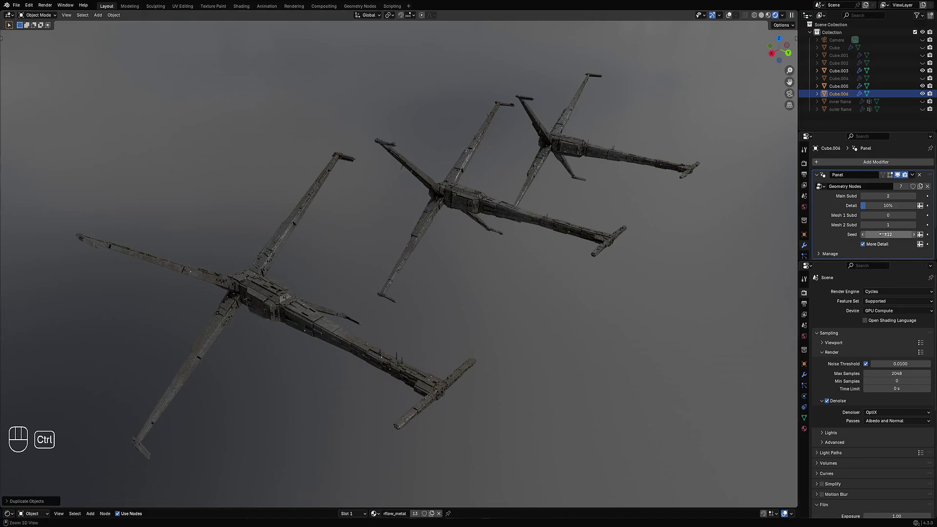
scroll(883, 234, "up", 2, "ctrl")
scroll(884, 234, "up", 1, "ctrl")
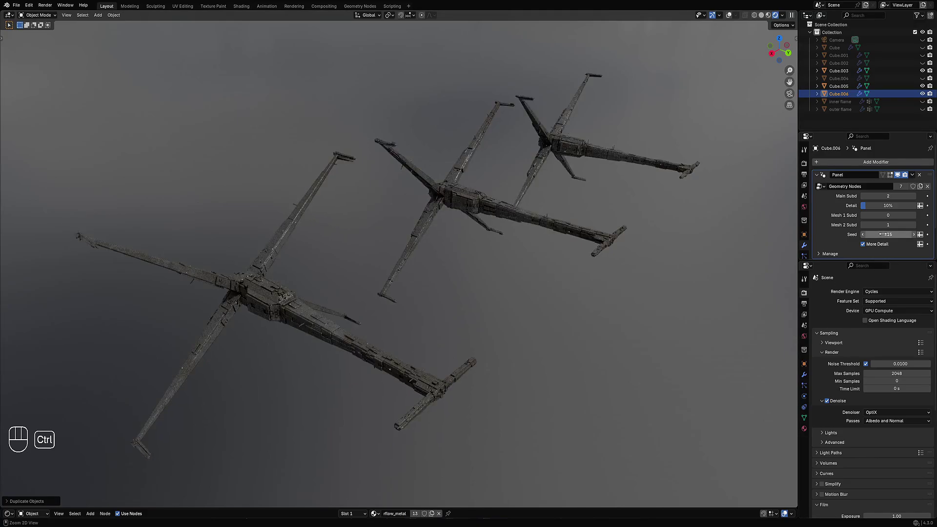
Compare the hull plating of the three seed variations up close and from a distance.
middle_click_drag(577, 292, 686, 359)
scroll(490, 317, "up", 5)
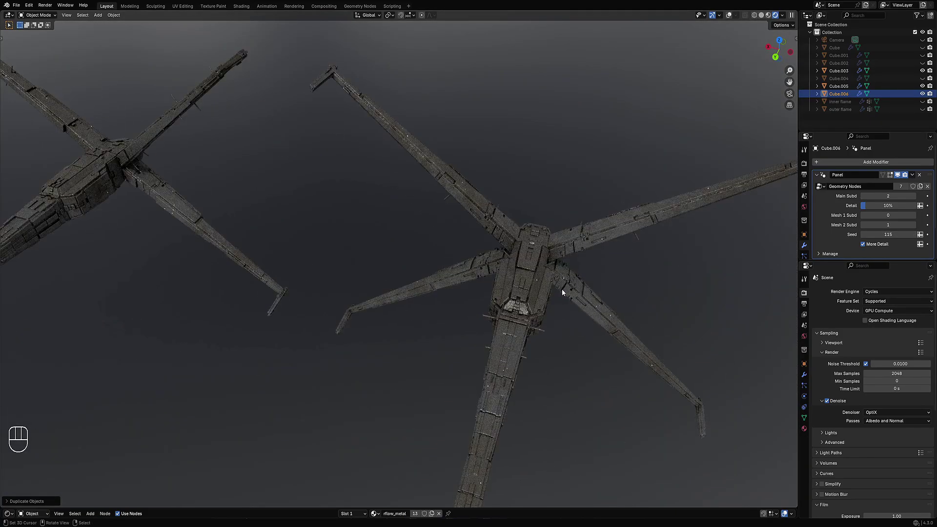
scroll(231, 239, "down", 2)
middle_click_drag(232, 238, 429, 244)
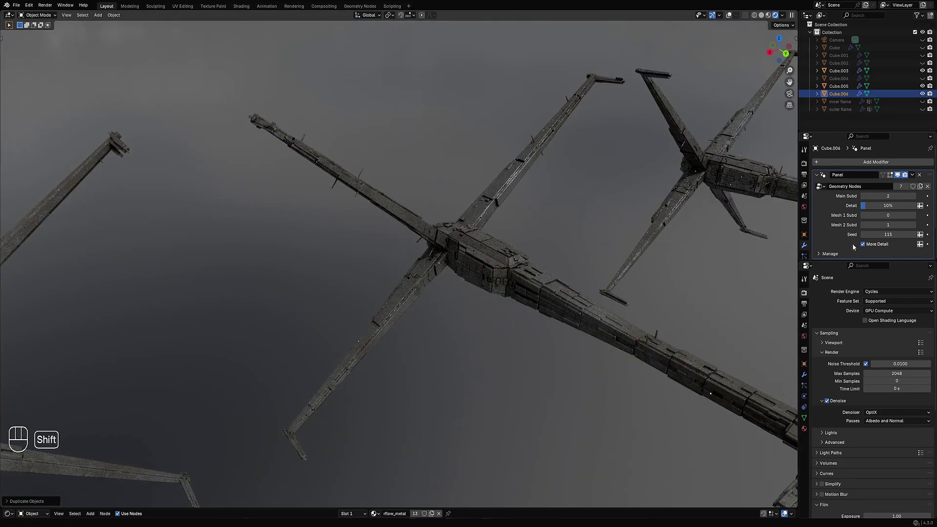
middle_click_drag(853, 247, 418, 362, "shift")
key("shift+alt+z")
key("shift+alt+z")
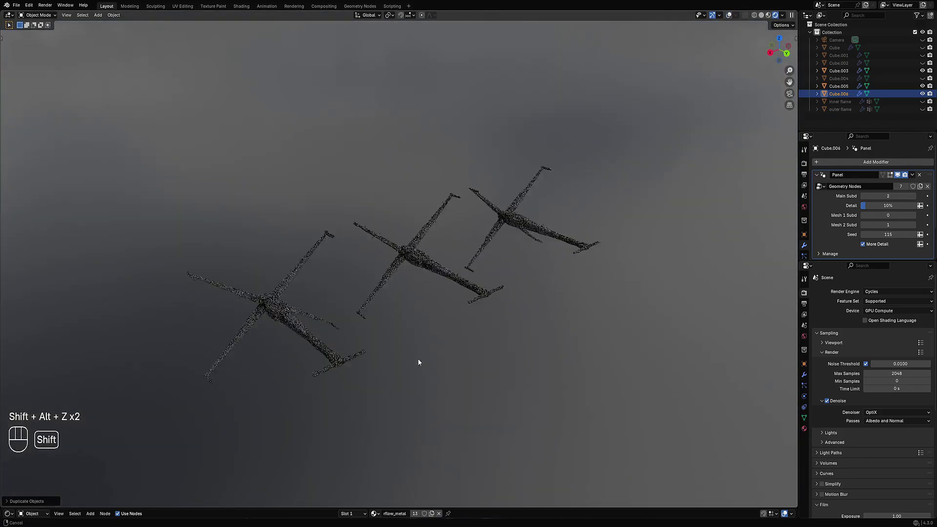
Delete both duplicated ships, starting with the one with seed 115.
scroll(419, 362, "up", 2)
left_click(325, 283)
key("x")
left_click(323, 282)
middle_click_drag(489, 268, 294, 308, "shift")
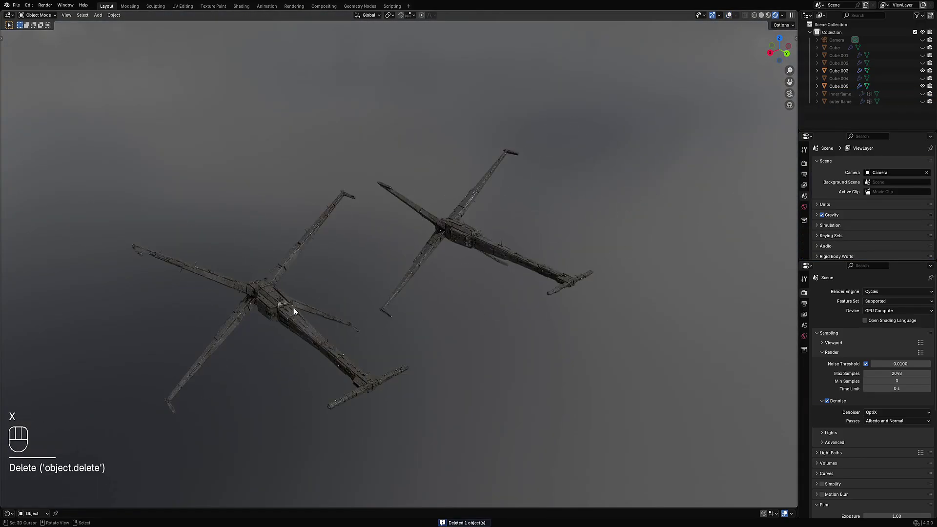
left_click(294, 308)
key("x")
left_click(294, 308)
Undo the deletions of the two duplicated ships.
key("ctrl+z")
key("ctrl+z")
key("ctrl+z")
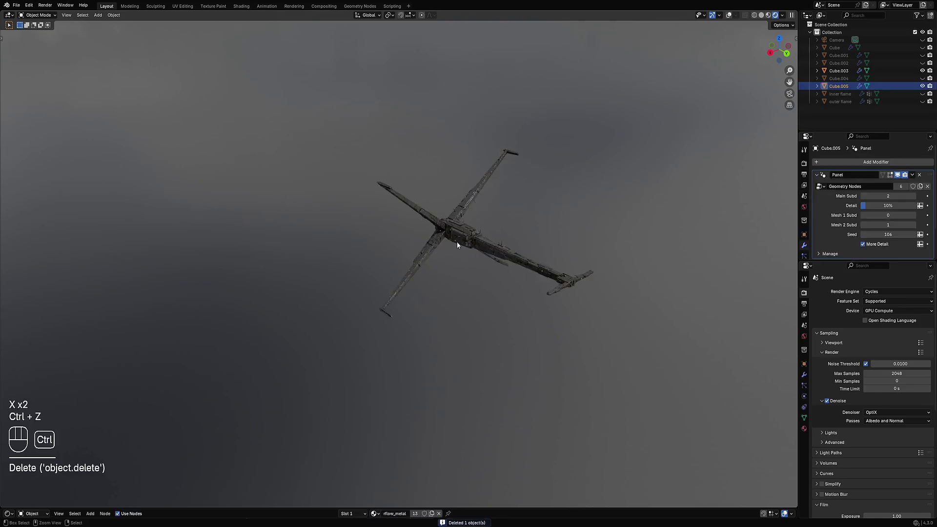
scroll(395, 292, "down", 3)
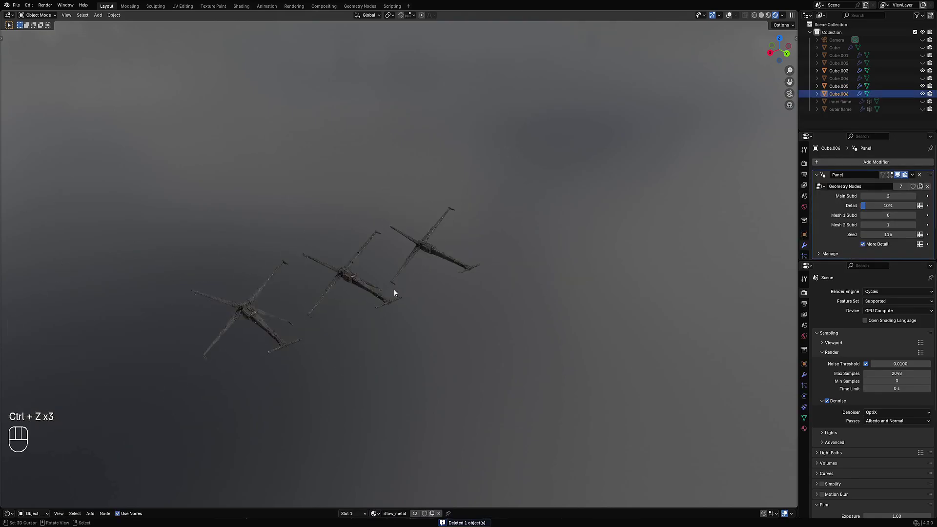
Delete both duplicated ships together, then select the remaining original ship and frame it in the view.
left_click(333, 288, "shift")
key("x")
left_click(348, 280)
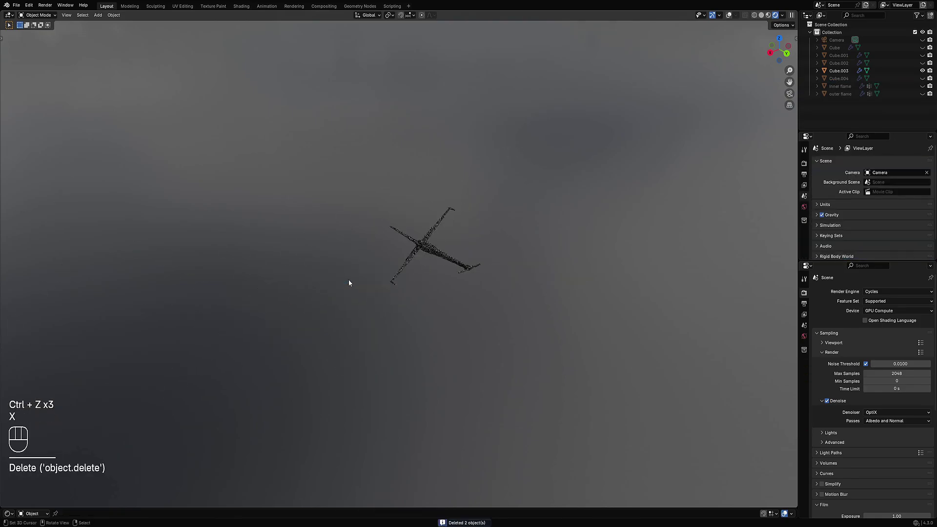
left_click(422, 251)
key("KP_Enter")
key("KP_Decimal")
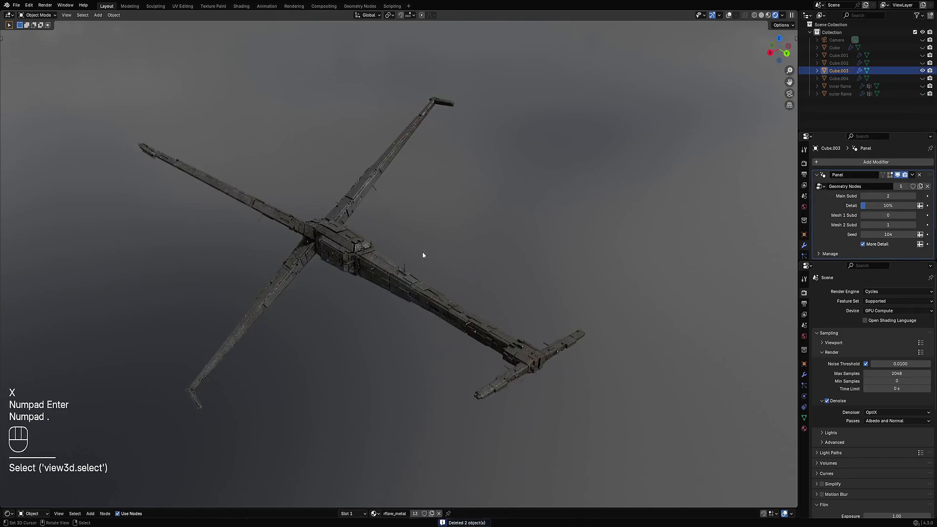
Examine the remaining ship's overall silhouette and the plating on its central hull and fuselage.
scroll(414, 247, "up", 2)
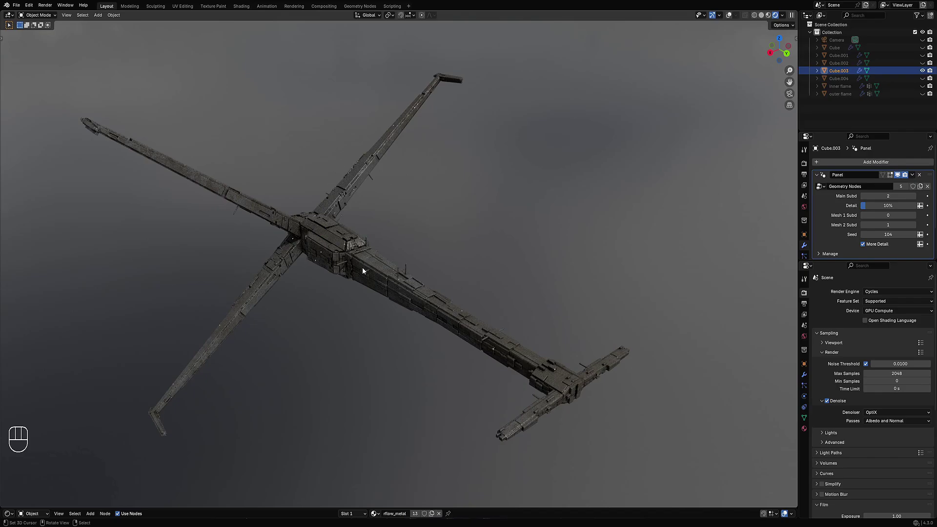
middle_click_drag(421, 315, 444, 307)
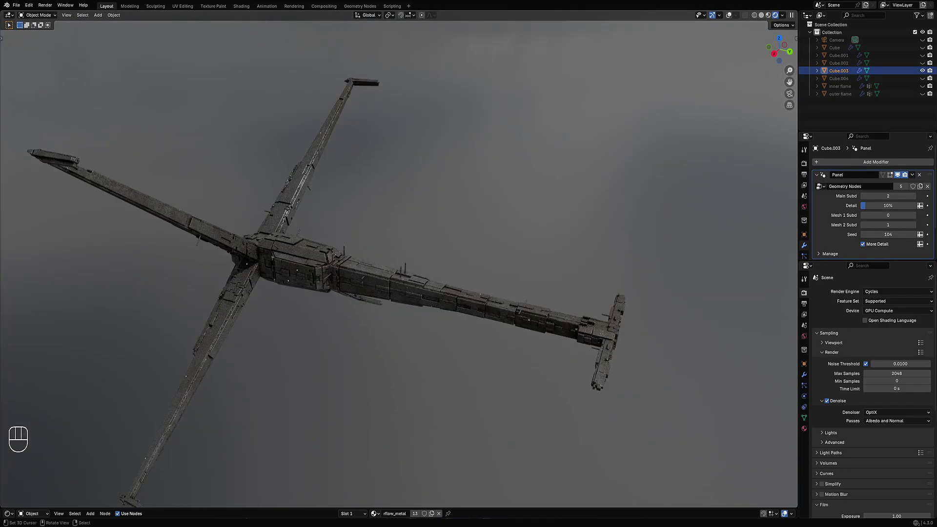
scroll(460, 256, "down", 3)
middle_click_drag(460, 256, 416, 281, "shift")
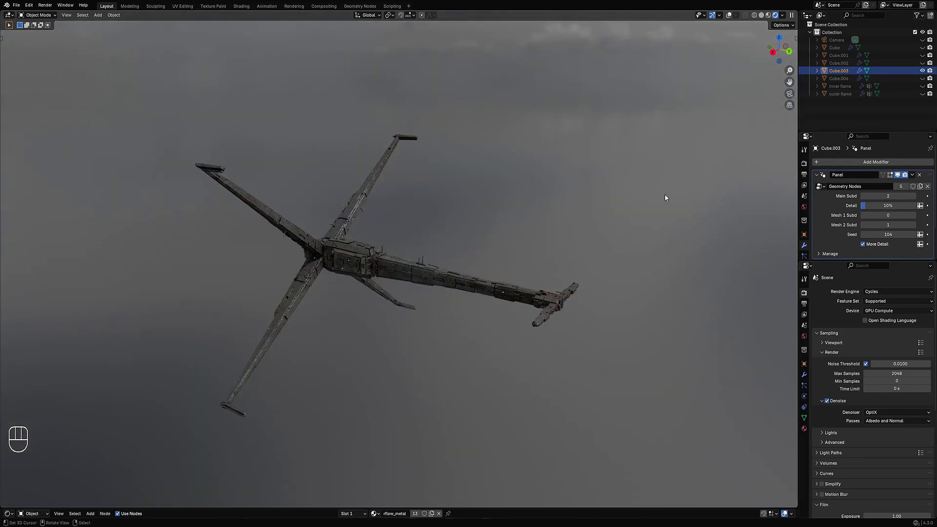
scroll(543, 241, "up", 4)
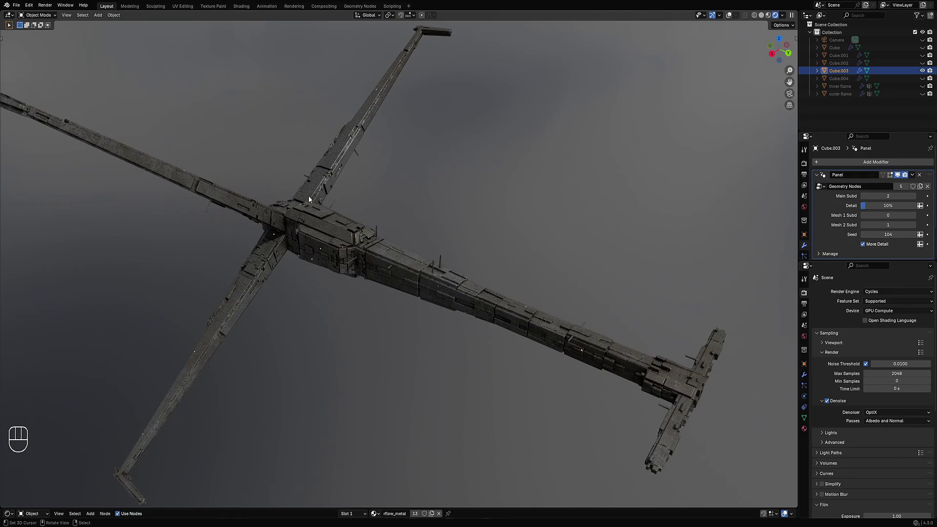
scroll(359, 244, "up", 3)
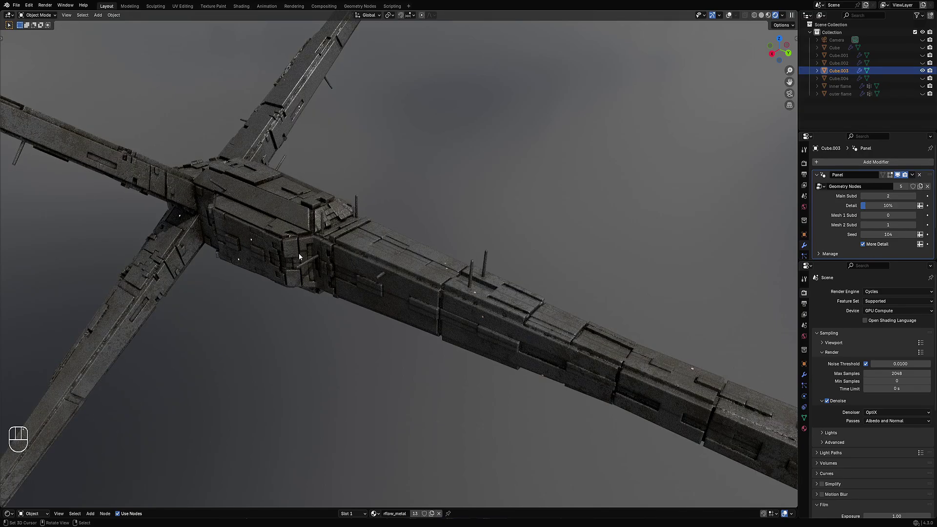
scroll(300, 258, "down", 6)
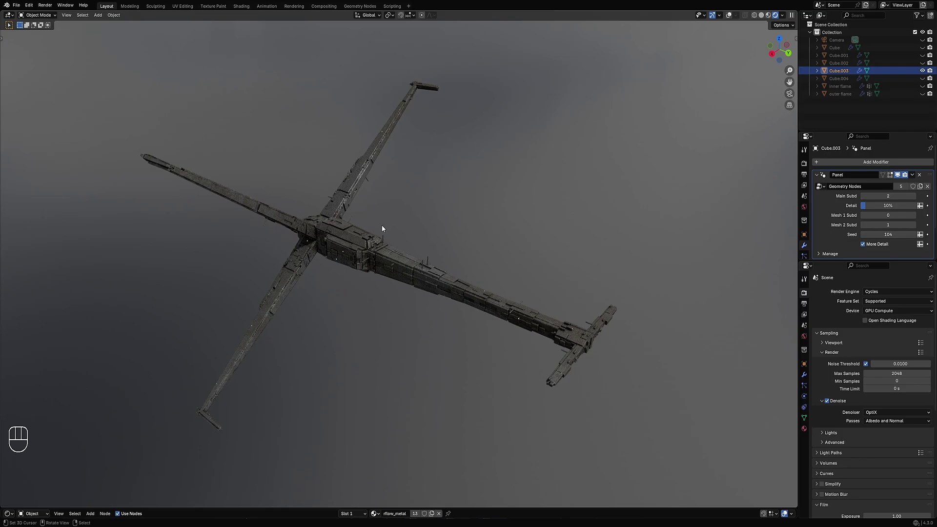
scroll(325, 247, "up", 4)
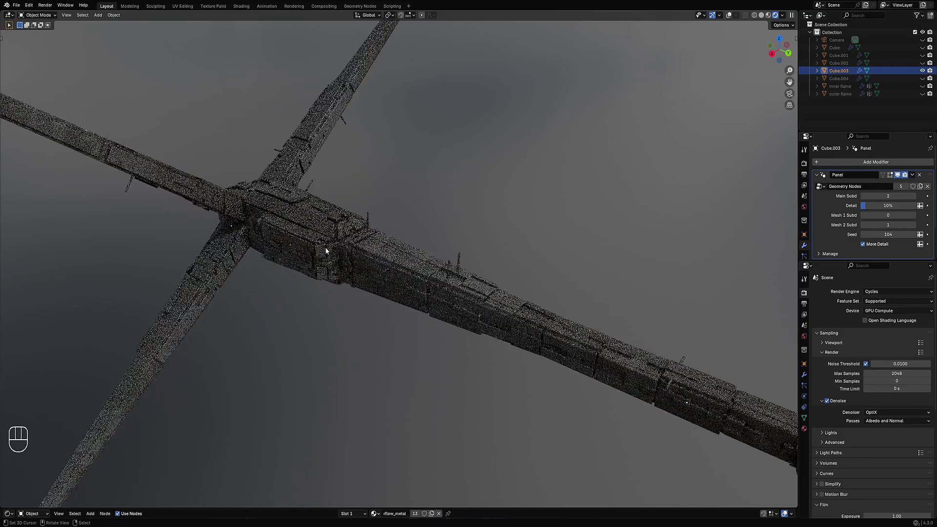
scroll(325, 247, "down", 3)
With overlays shown in right orthographic view, sketch trial curved belly outlines beneath the fuselage as annotations, erase each one, and hide the overlays.
mouse_move(420, 265)
middle_mouse_down()
mouse_move(445, 257)
mouse_move(406, 299)
middle_mouse_up()
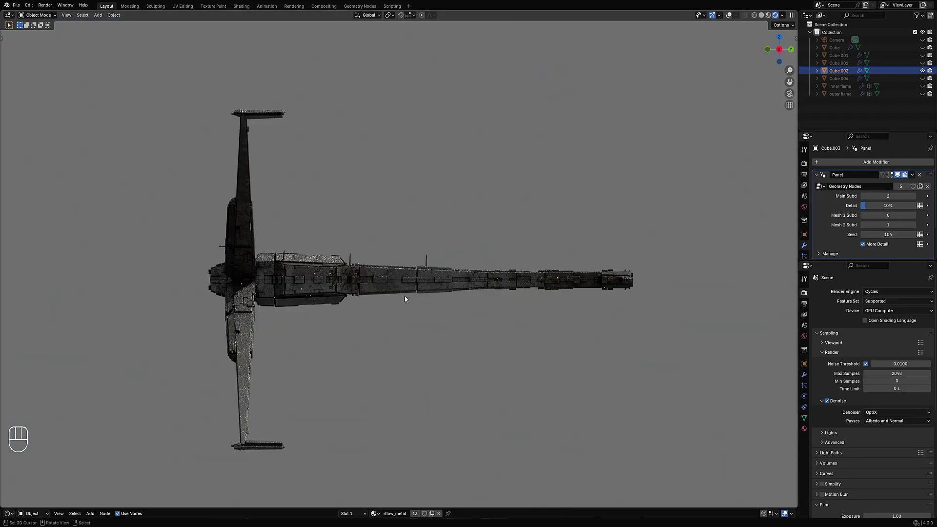
key("d")
key("shift+alt+z")
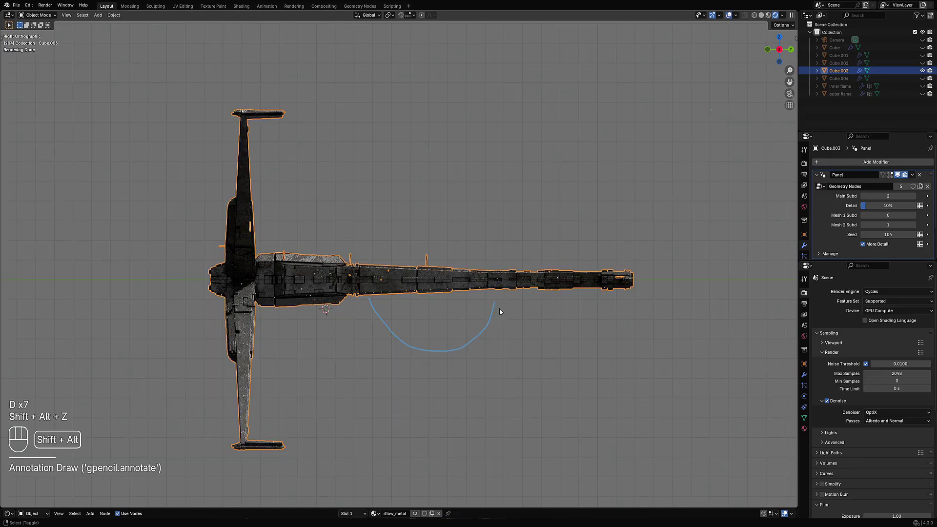
key("d")
mouse_move(495, 301)
right_mouse_down()
mouse_move(401, 336)
mouse_move(370, 301)
right_mouse_up()
left_click_drag(371, 302, 539, 291)
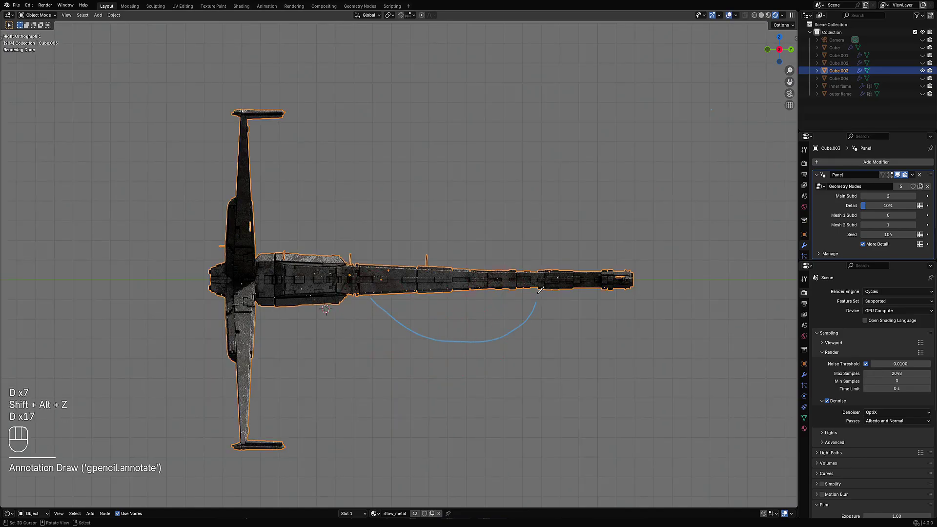
right_click_drag(539, 291, 369, 294)
left_click_drag(369, 294, 544, 291)
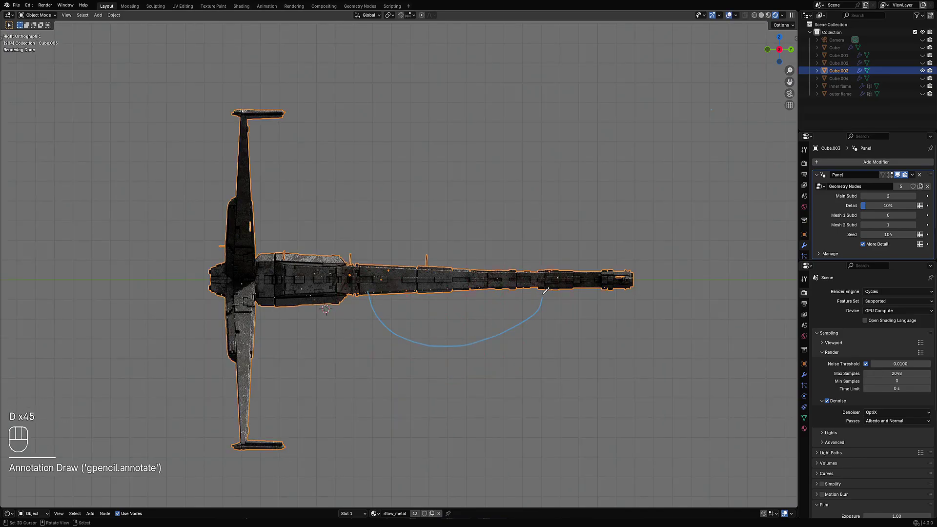
right_click_drag(544, 292, 371, 306)
mouse_move(369, 298)
left_mouse_down()
mouse_move(519, 305)
mouse_move(536, 284)
left_mouse_up()
right_click_drag(537, 284, 353, 281)
middle_click_drag(354, 281, 467, 287)
key("shift+alt+z")
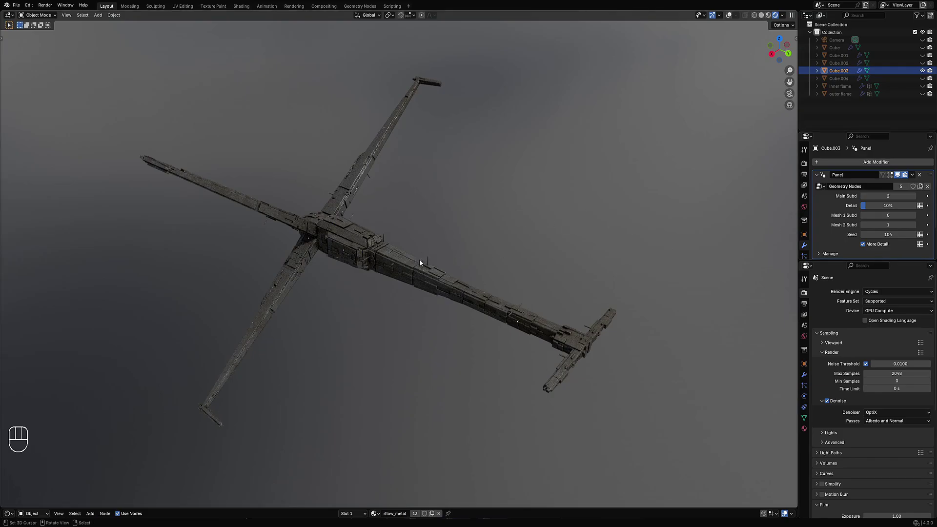
Inspect the ship's hull panels and antennas up close from both sides, and review the whole model from a distance.
middle_click_drag(337, 259, 491, 259)
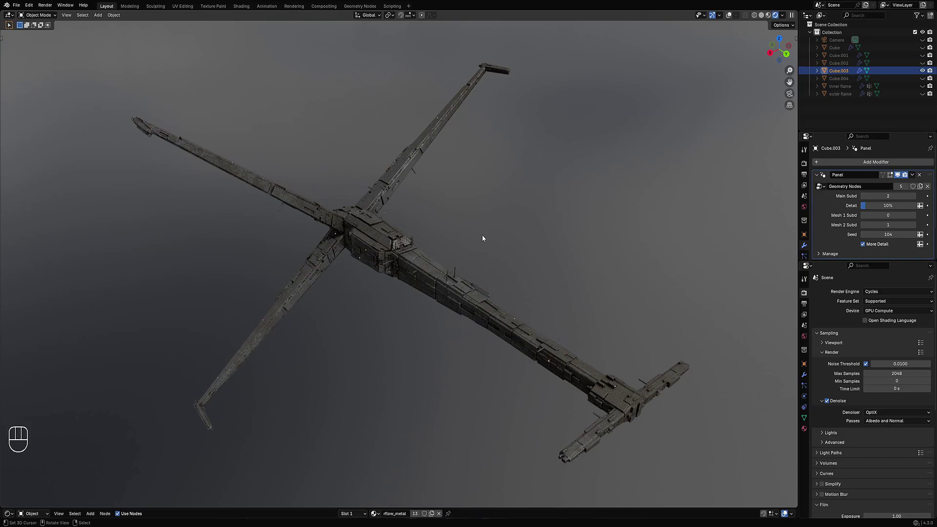
key("shift+q")
scroll(506, 208, "up", 3)
middle_click_drag(498, 214, 353, 326)
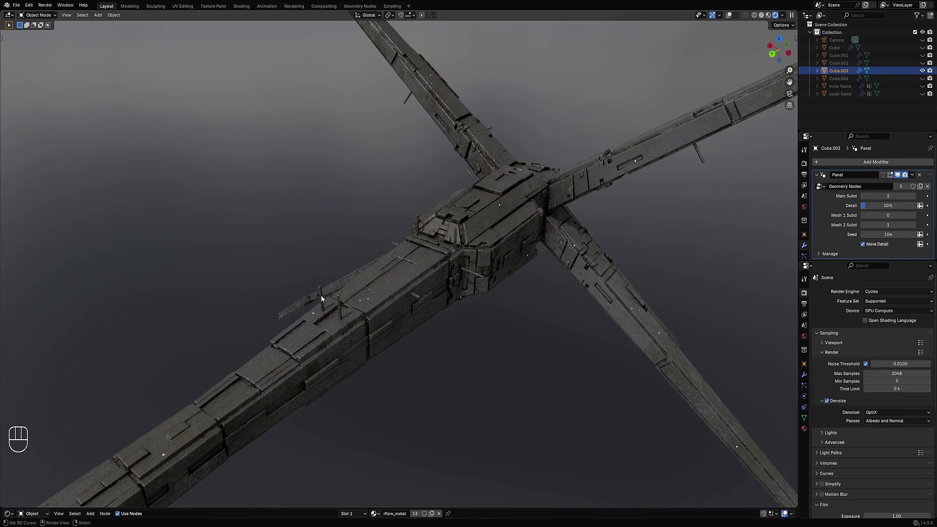
middle_click_drag(321, 295, 368, 242)
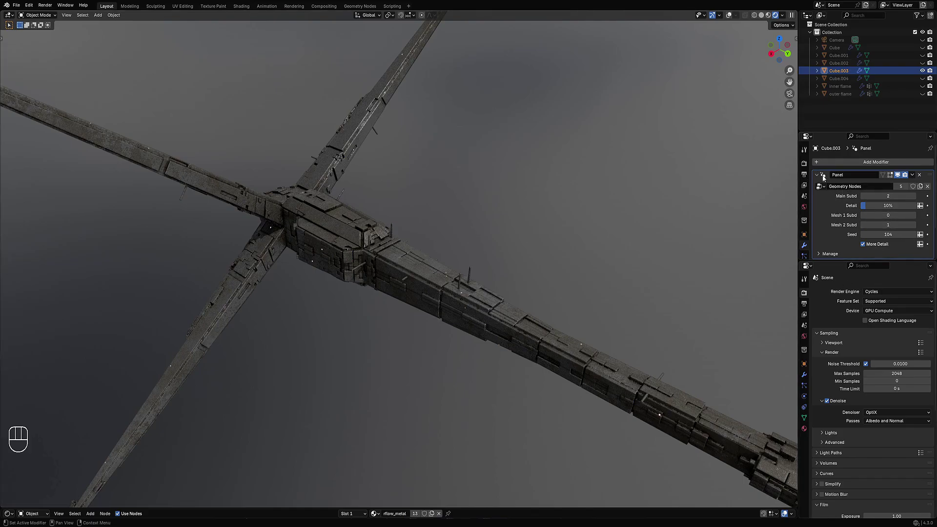
middle_click_drag(303, 227, 406, 234, "shift")
scroll(284, 248, "down", 6)
scroll(408, 237, "up", 2)
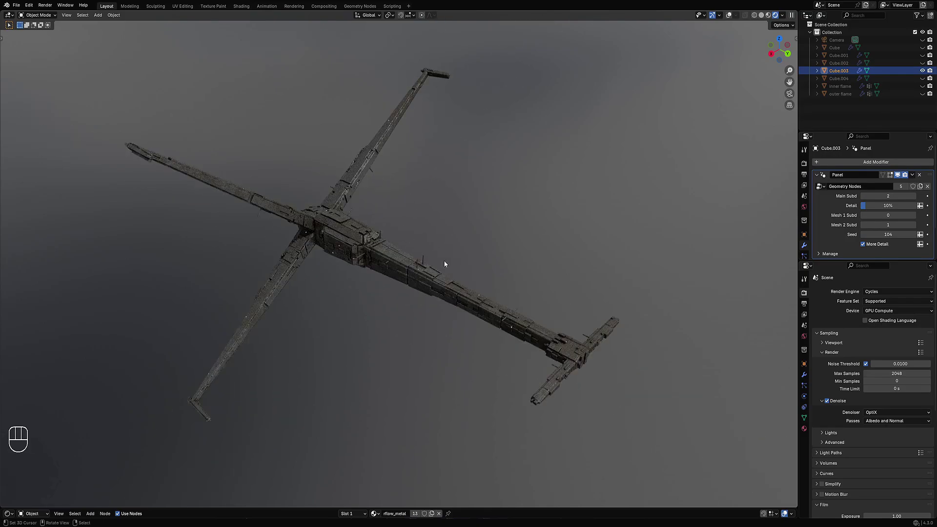
scroll(459, 270, "up", 4)
middle_click_drag(481, 271, 556, 262)
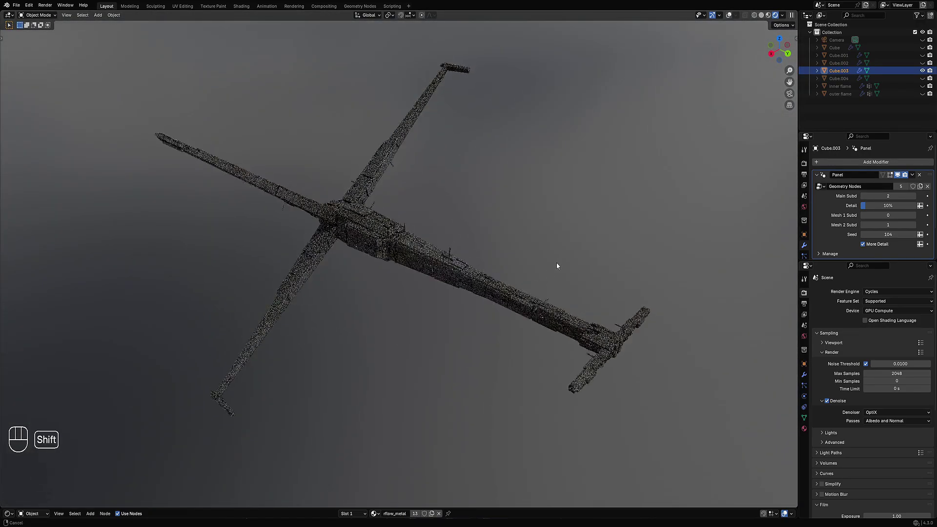
scroll(556, 263, "up", 2)
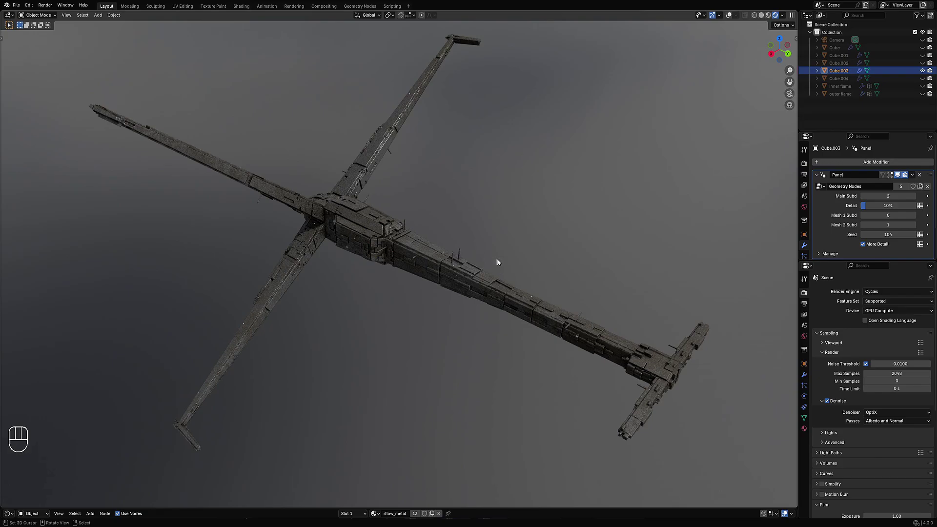
mouse_move(497, 262)
middle_mouse_down()
mouse_move(454, 247)
mouse_move(486, 208)
mouse_move(497, 257)
middle_mouse_up()
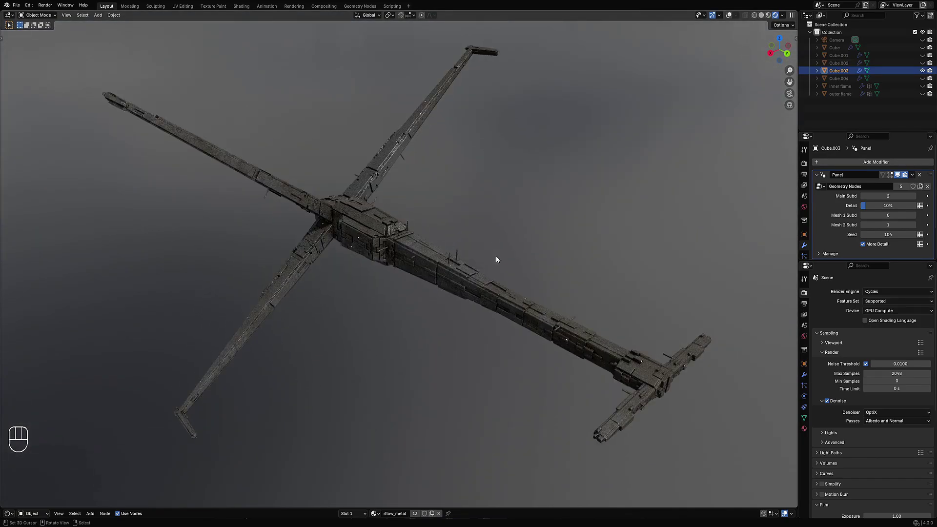